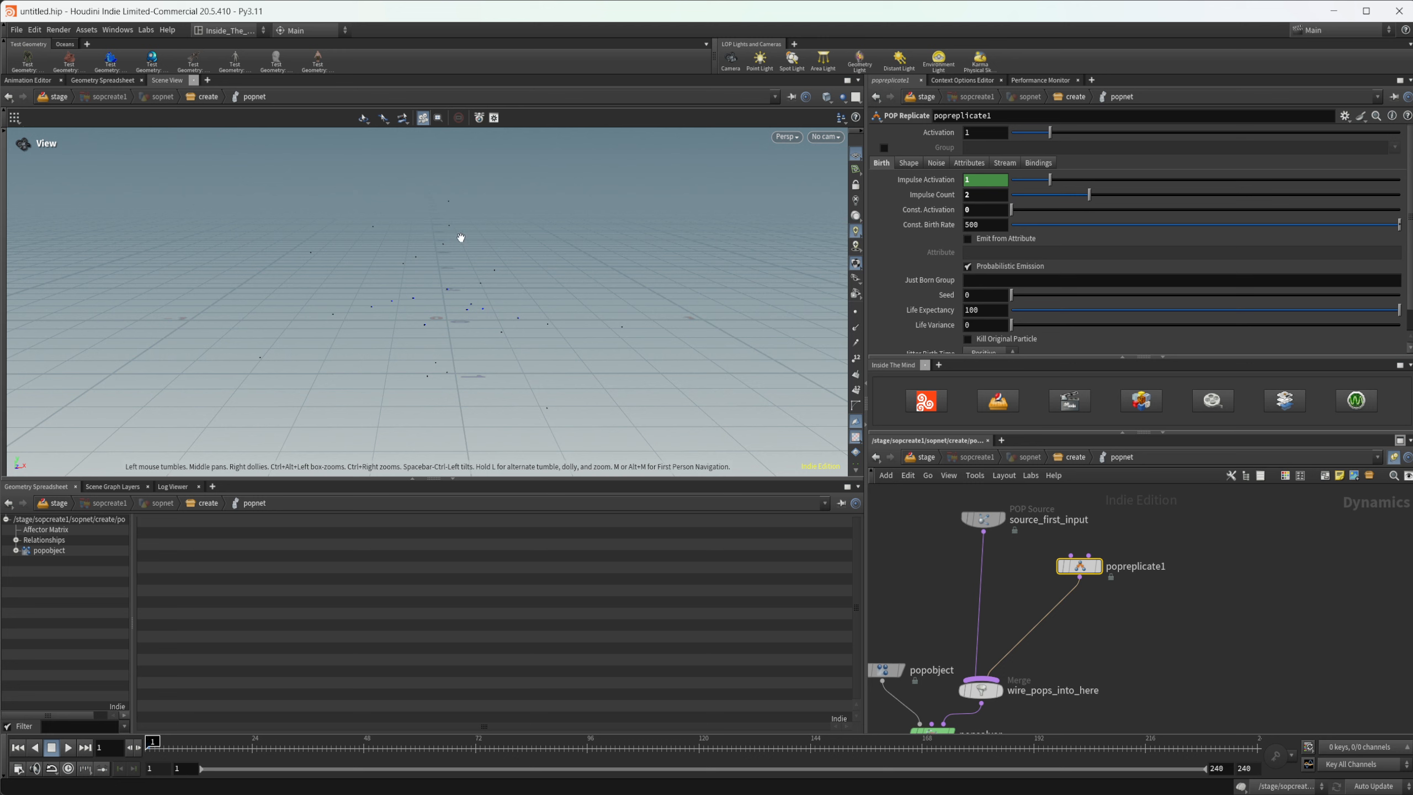
- Set the emission shape of the popreplicate1 node to Point
{"action": "left_click_drag", "start_coordinate": [478, 366], "coordinate": [471, 355]}
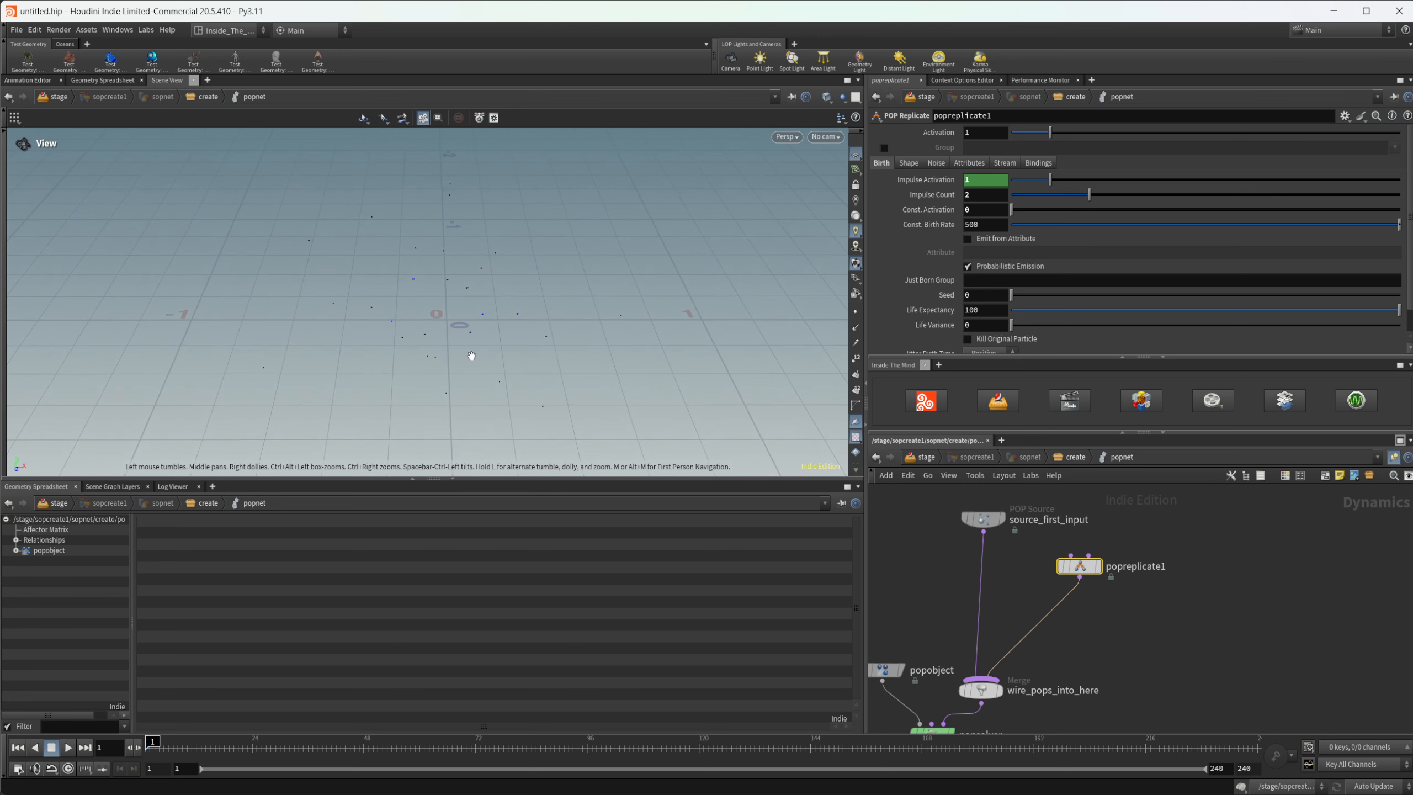
{"action": "left_click", "coordinate": [909, 163]}
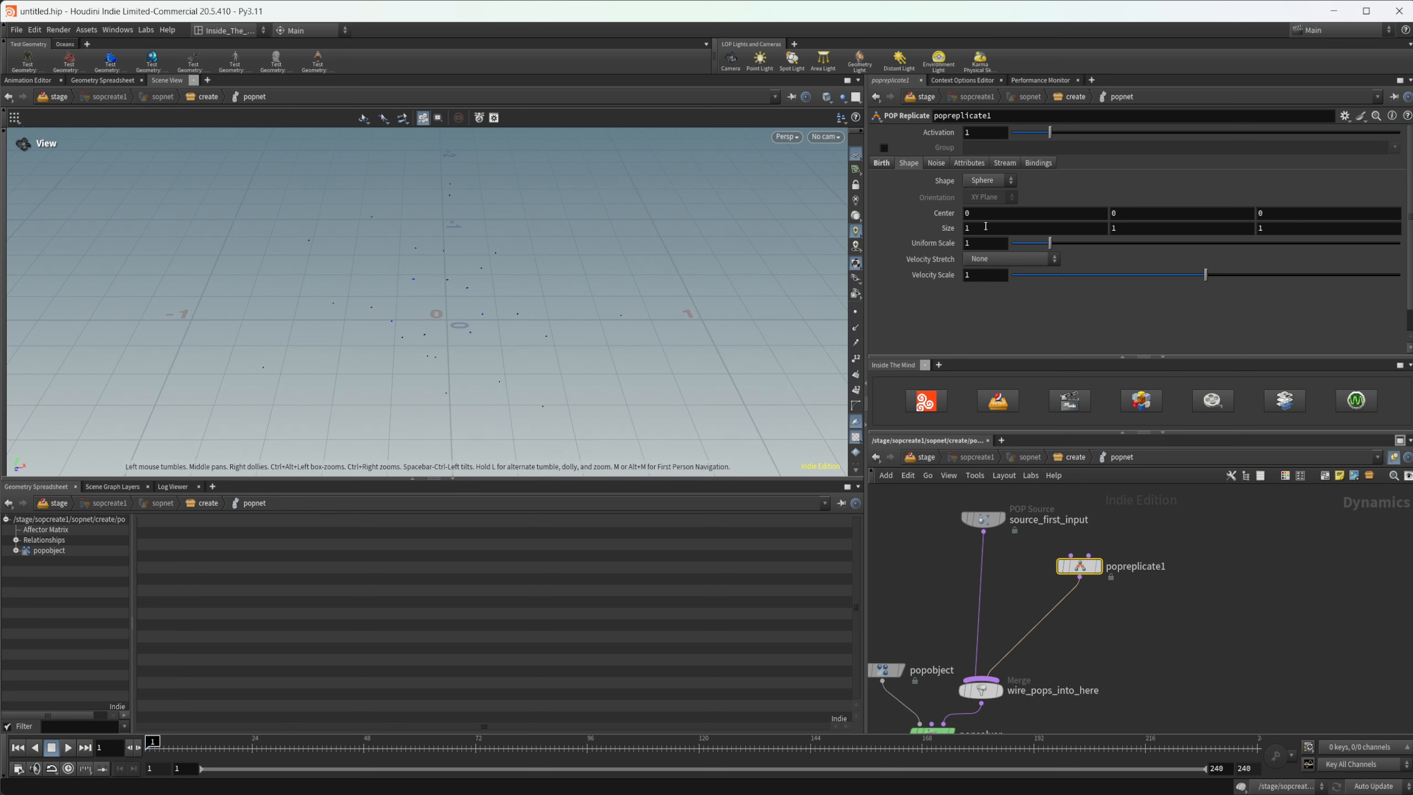
{"action": "left_click", "coordinate": [991, 179]}
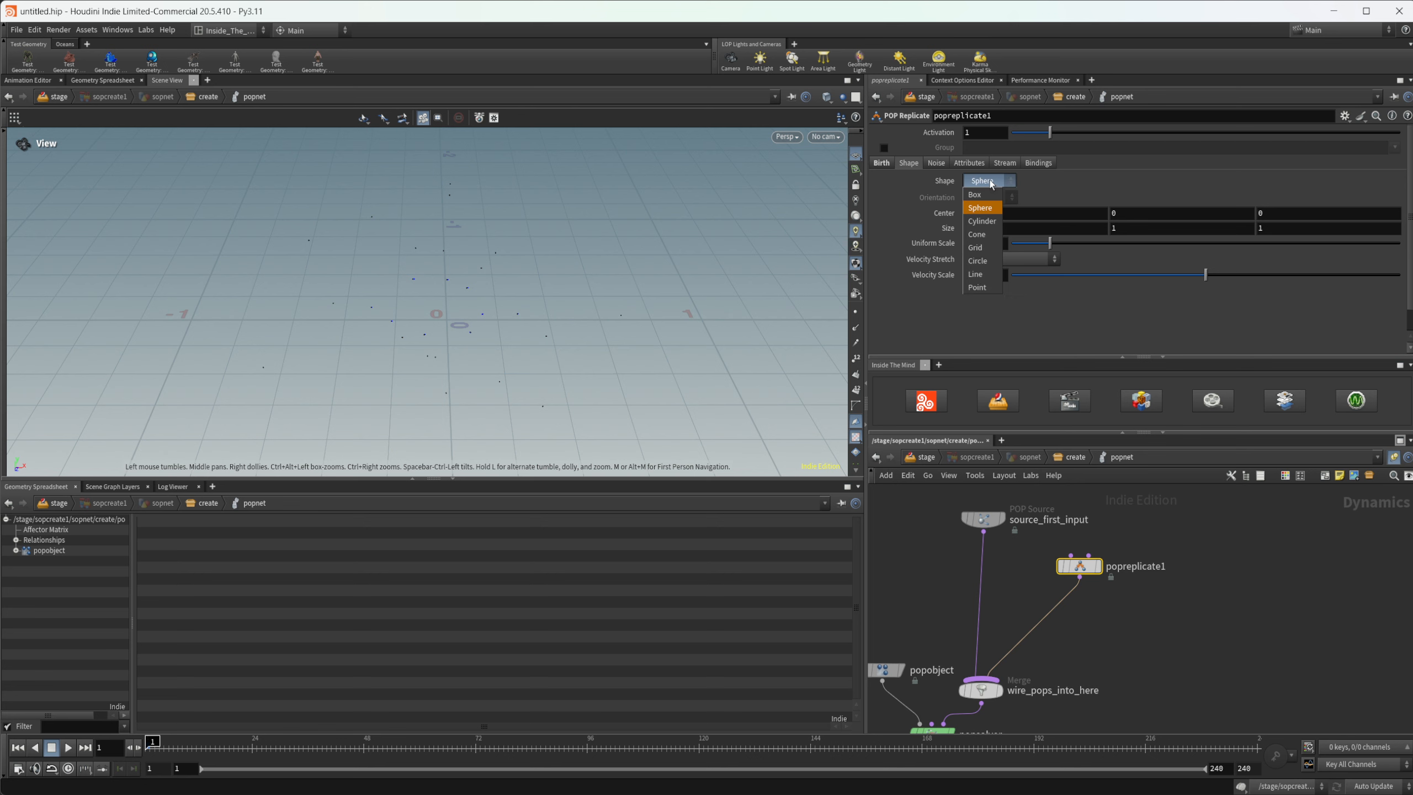
{"action": "left_click", "coordinate": [982, 287]}
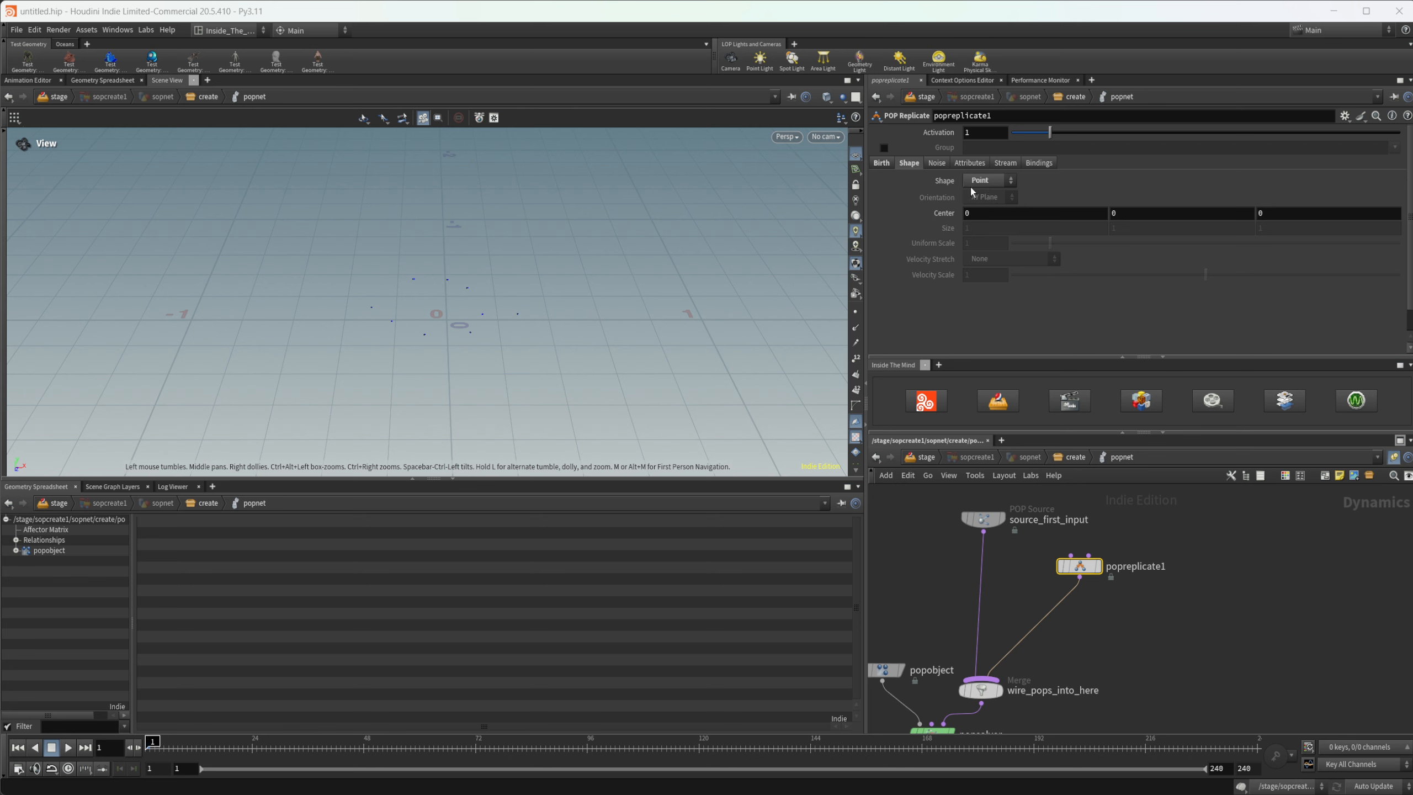
- Make popreplicate1 add to the inherited velocity, with a velocity variance of 0.2, 0, 0.2
{"action": "left_click", "coordinate": [969, 164]}
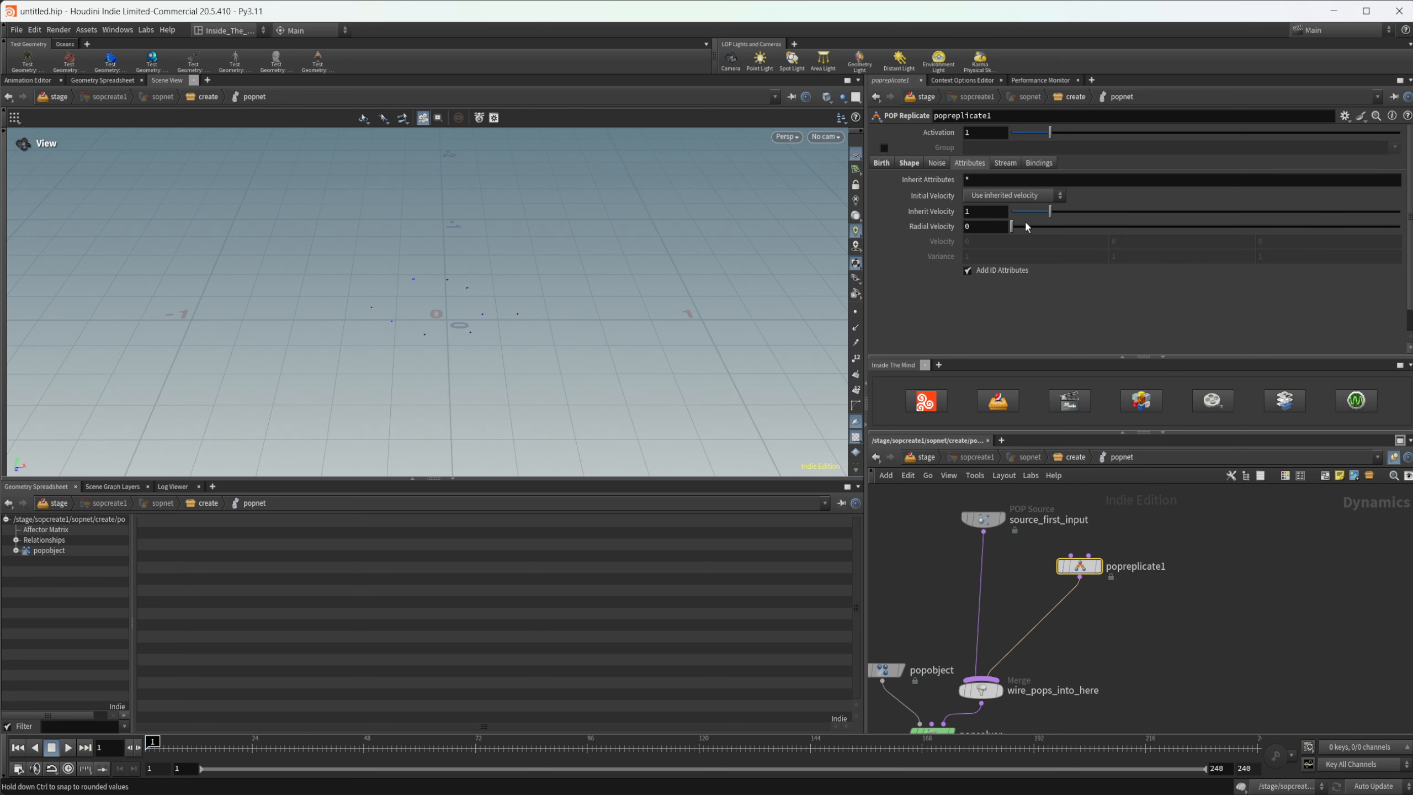
{"action": "left_click", "coordinate": [993, 198]}
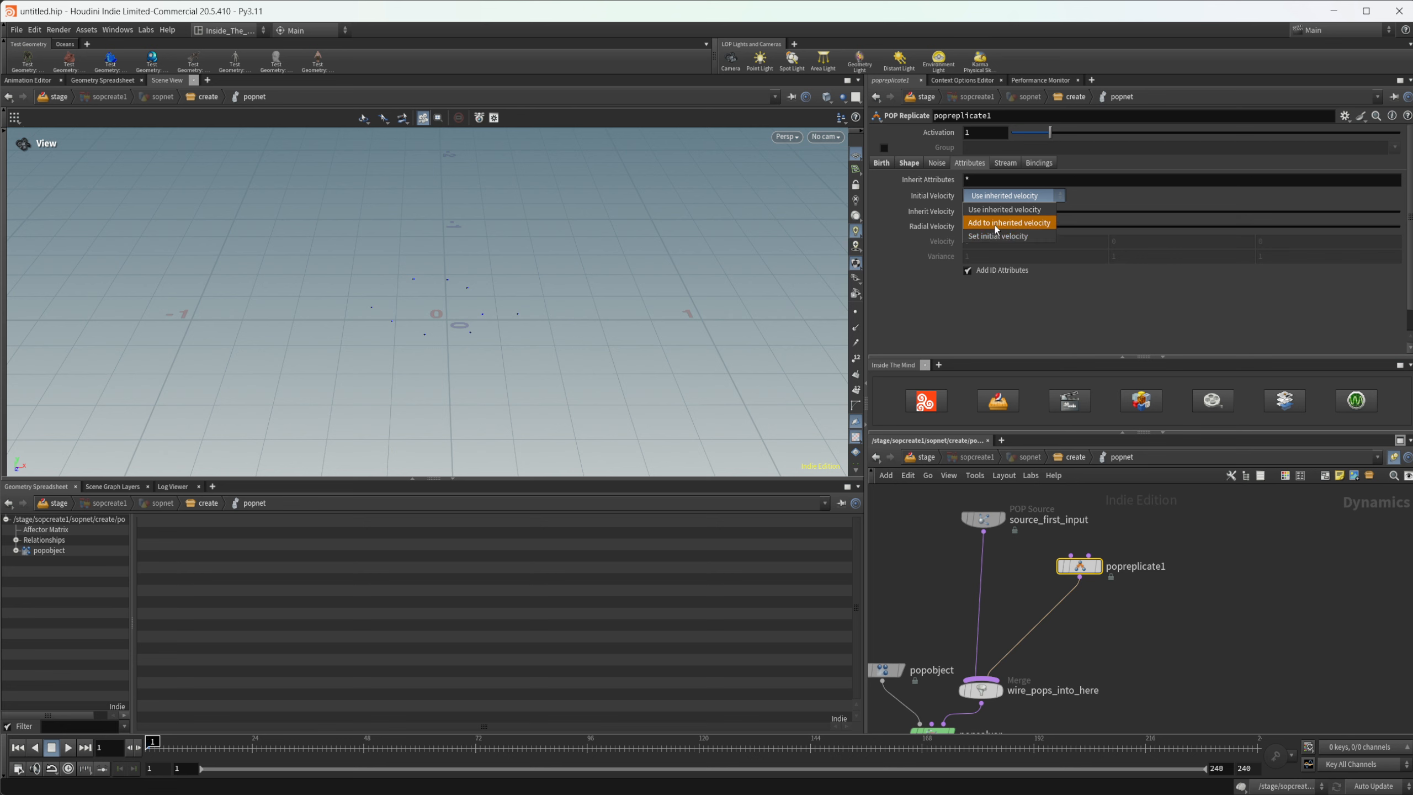
{"action": "left_click", "coordinate": [994, 222]}
{"action": "double_click", "coordinate": [982, 257]}
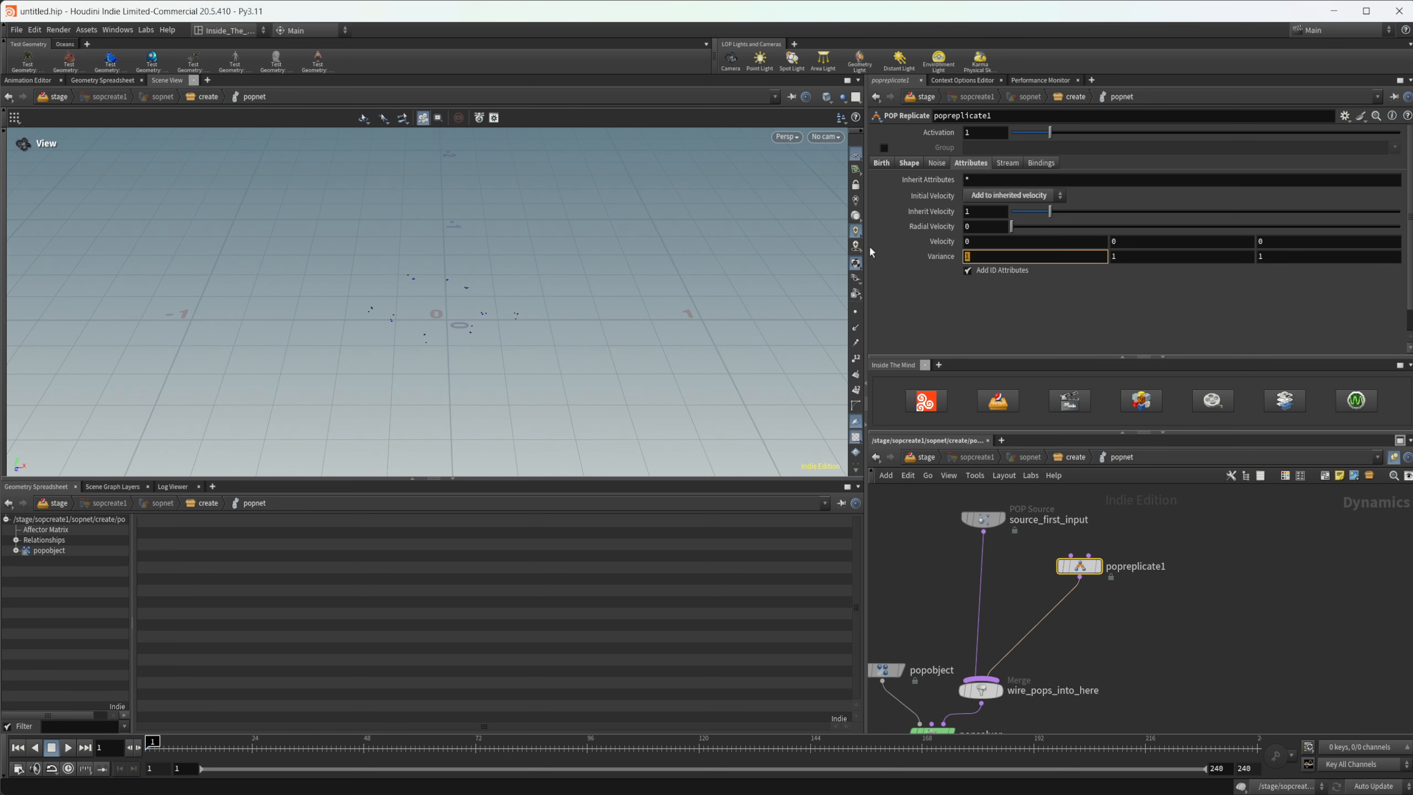
{"action": "type", "text": ".2"}
{"action": "key", "text": "Tab"}
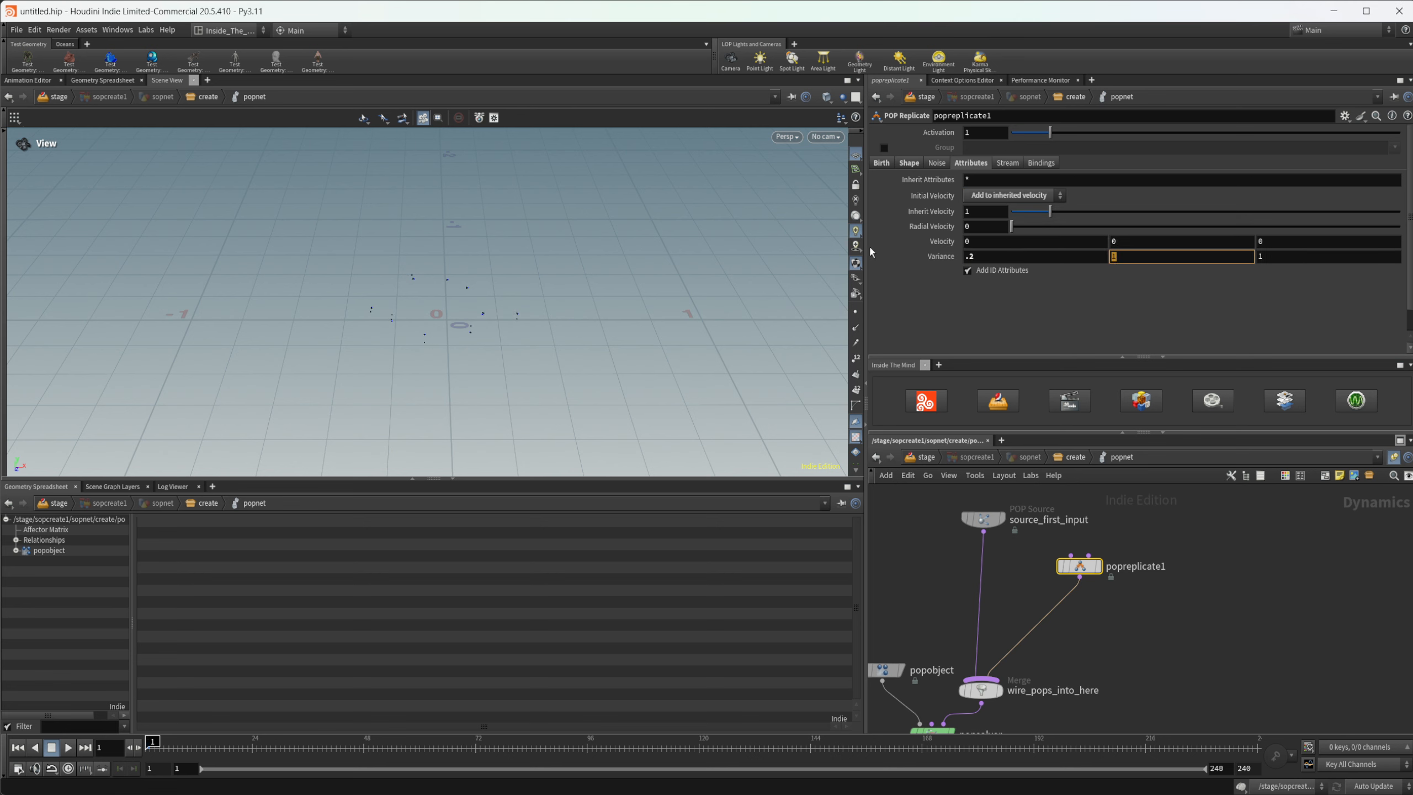
{"action": "type", "text": "0"}
{"action": "key", "text": "Tab"}
{"action": "type", "text": ".2"}
{"action": "key", "text": "Return"}
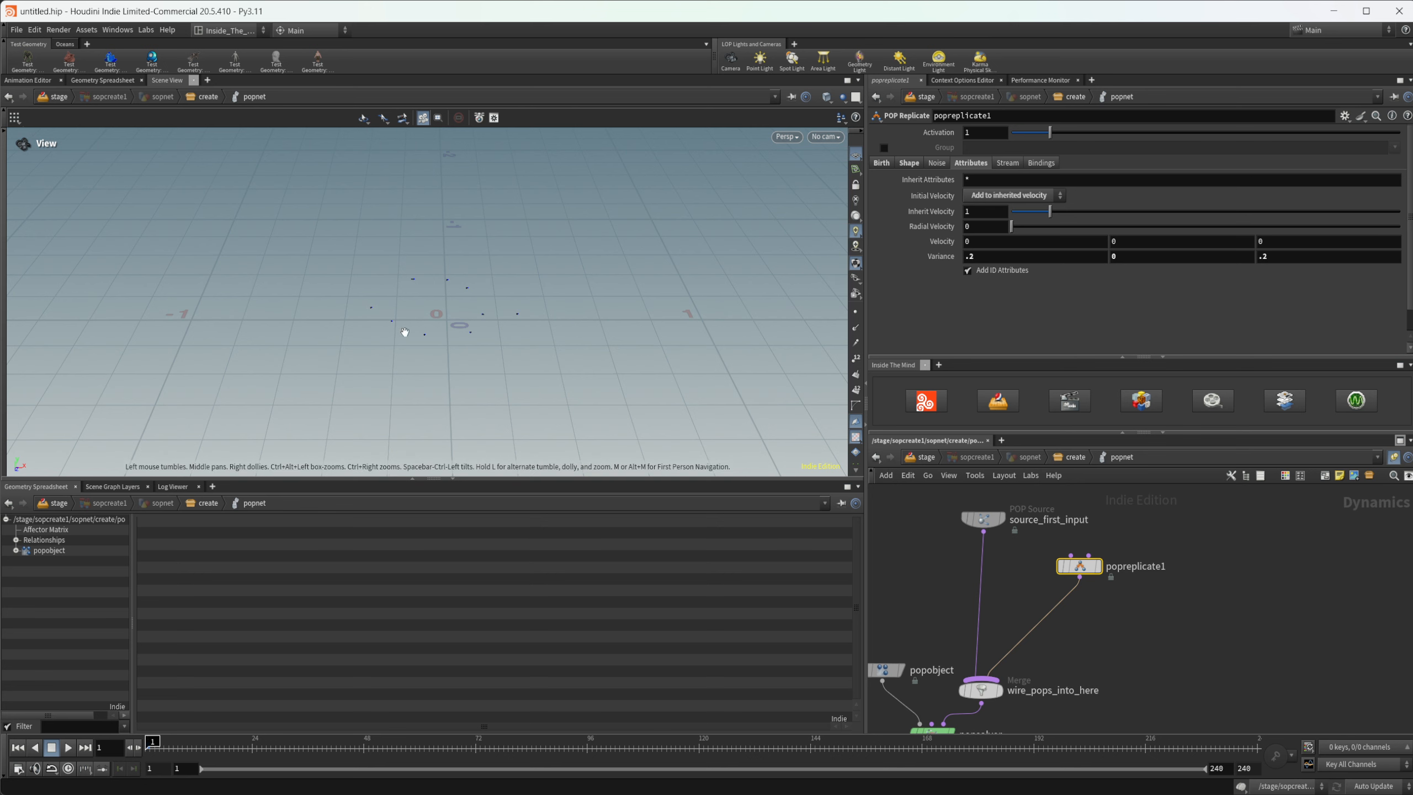
- Play the particle simulation and examine the spread of the replicated particles around frame 44
{"action": "left_click_drag", "start_coordinate": [404, 331], "coordinate": [413, 360]}
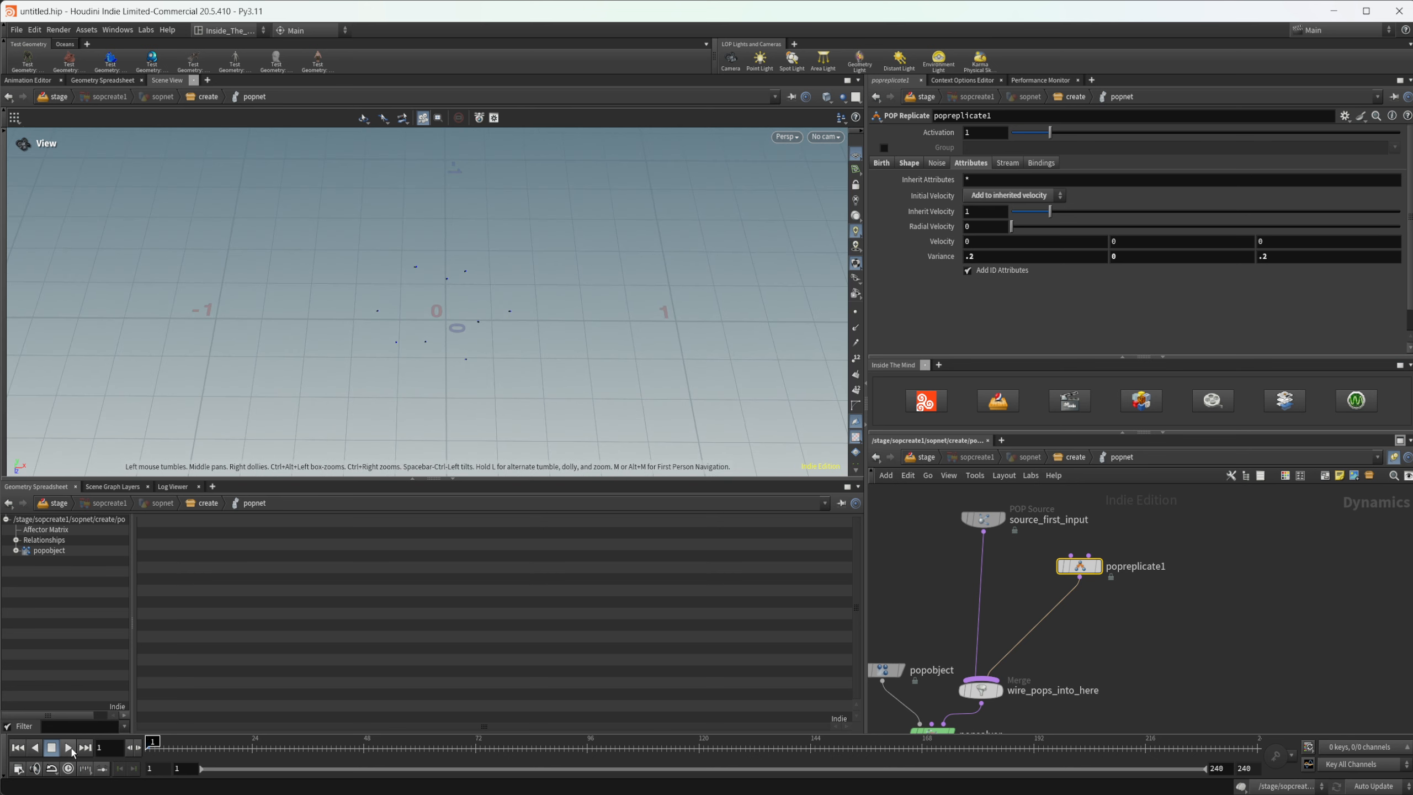
{"action": "left_click", "coordinate": [69, 748]}
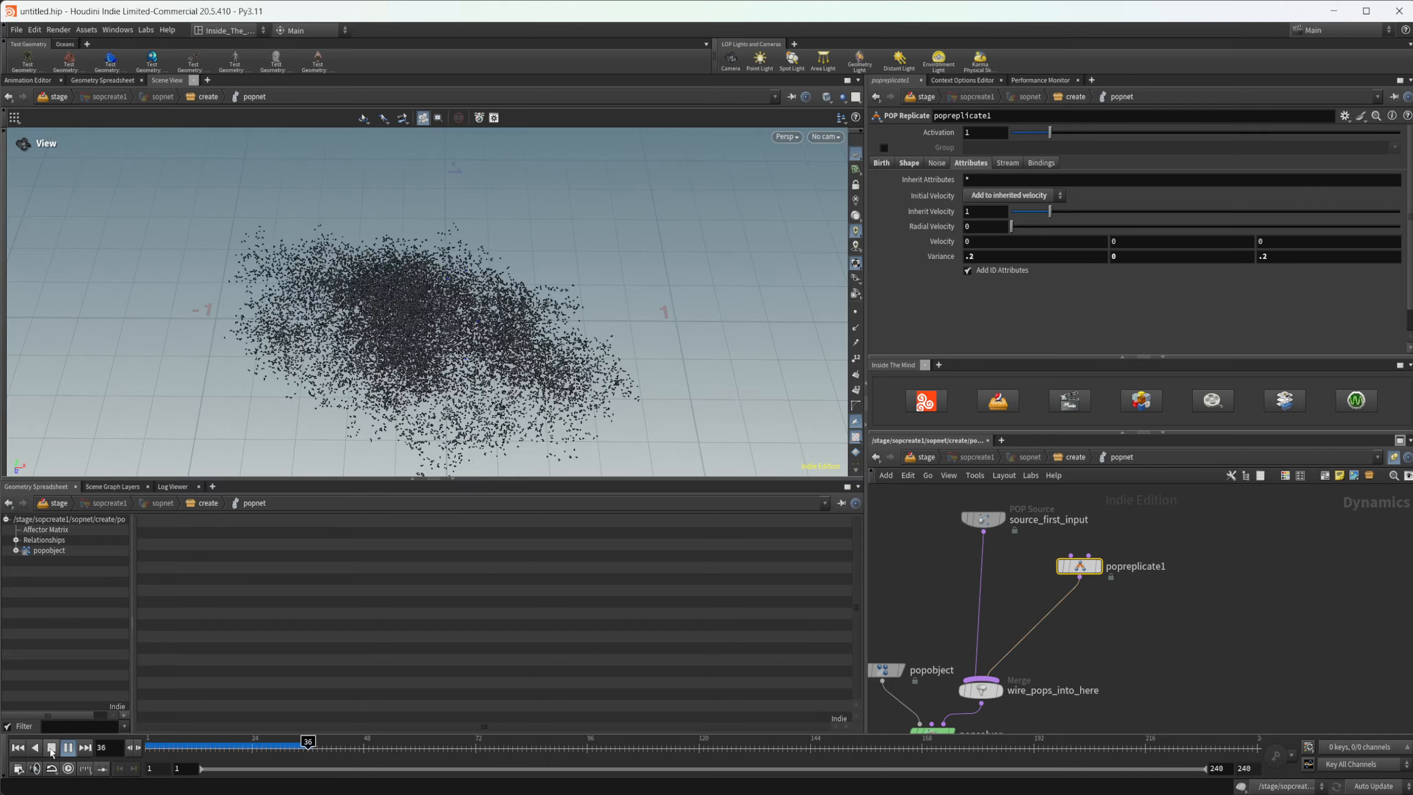
{"action": "left_click", "coordinate": [51, 747]}
{"action": "scroll", "coordinate": [348, 403], "scroll_direction": "down", "scroll_amount": 3}
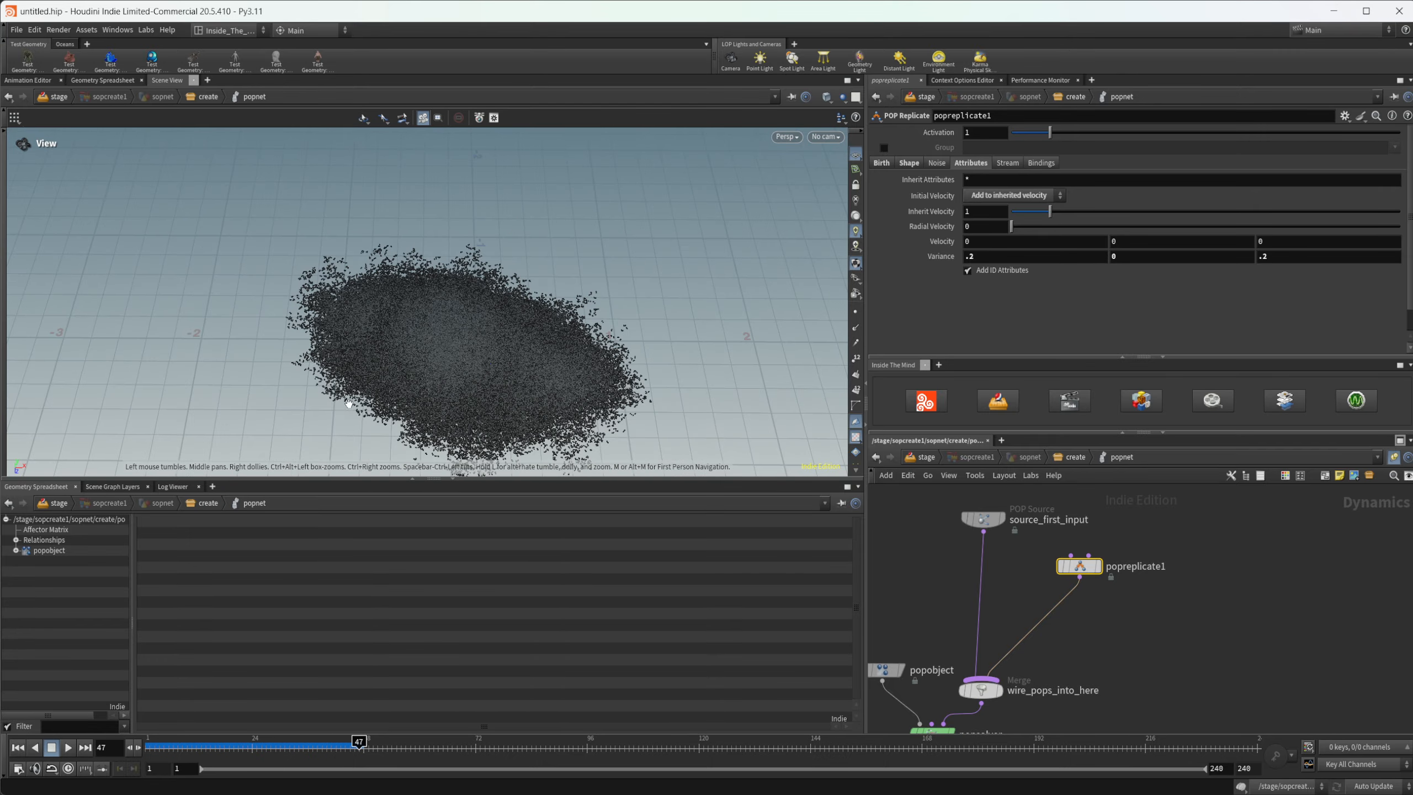
{"action": "left_click_drag", "start_coordinate": [348, 403], "coordinate": [357, 398]}
{"action": "mouse_move", "coordinate": [359, 744]}
{"action": "left_mouse_down"}
{"action": "mouse_move", "coordinate": [397, 746]}
{"action": "mouse_move", "coordinate": [262, 744]}
{"action": "mouse_move", "coordinate": [344, 743]}
{"action": "left_mouse_up"}
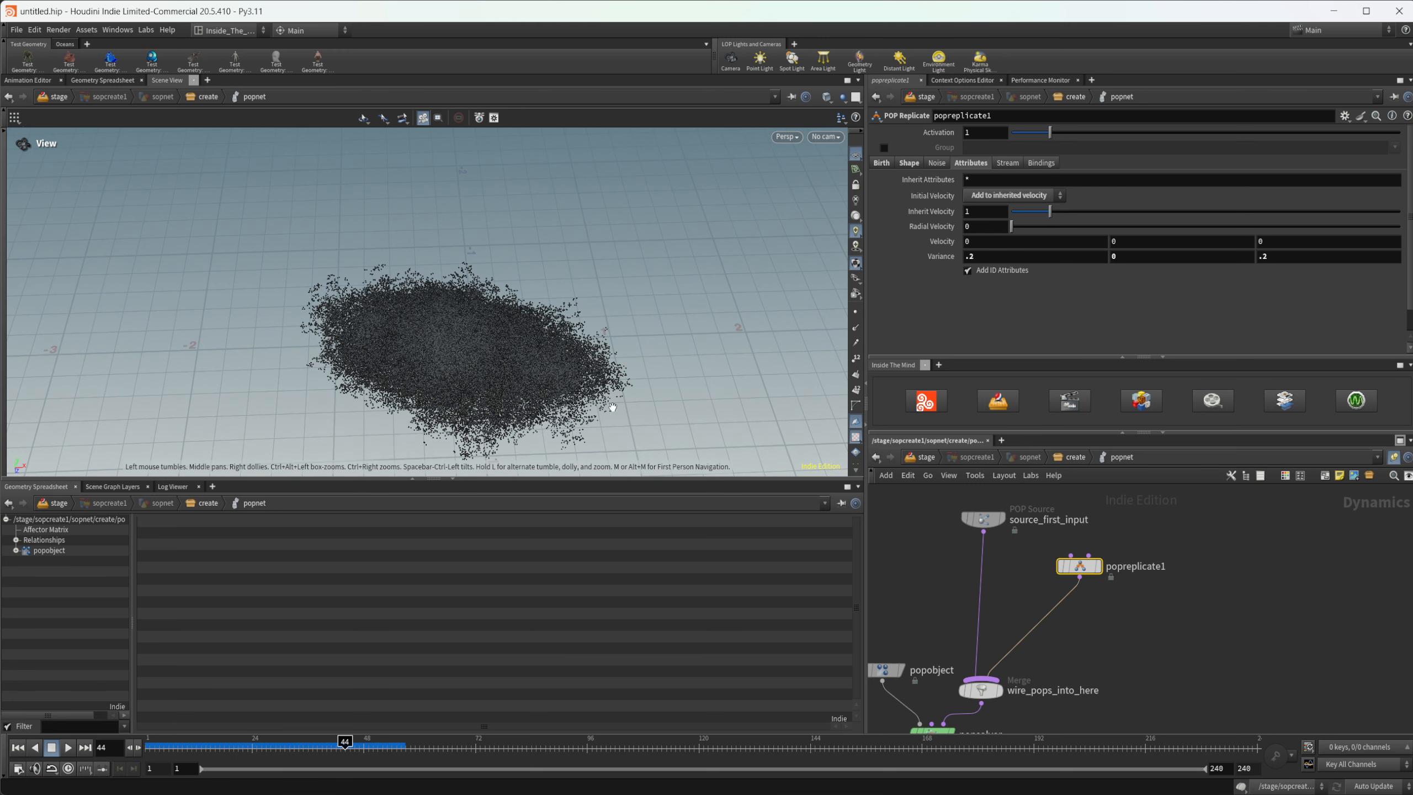
{"action": "left_click_drag", "start_coordinate": [503, 373], "coordinate": [503, 389]}
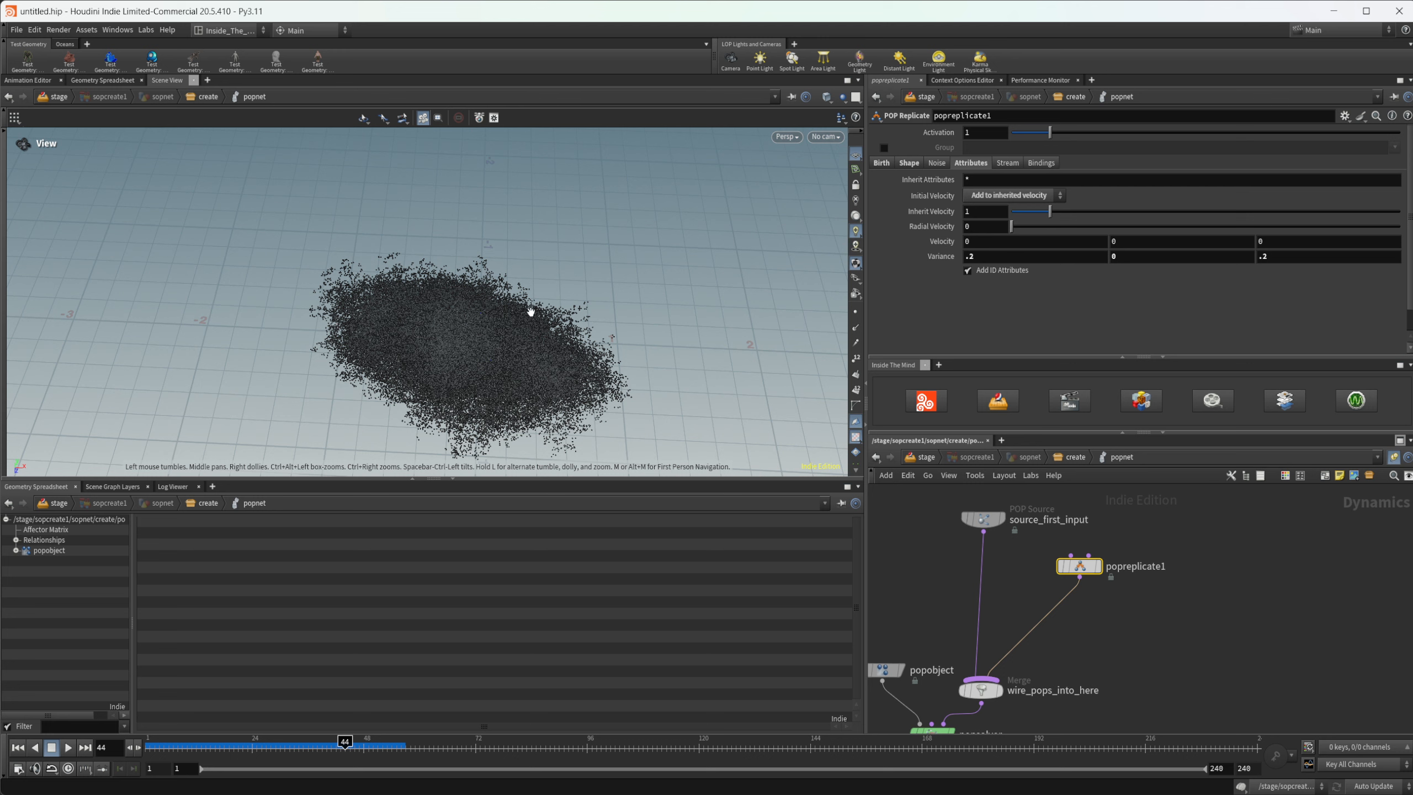
- Insert a POP Group node directly below the wire_pops_into_here merge and return the timeline to frame 1
{"action": "mouse_move", "coordinate": [1045, 647]}
{"action": "middle_mouse_down"}
{"action": "mouse_move", "coordinate": [1041, 628]}
{"action": "mouse_move", "coordinate": [1065, 657]}
{"action": "middle_mouse_up"}
{"action": "left_click_drag", "start_coordinate": [999, 703], "coordinate": [1003, 642]}
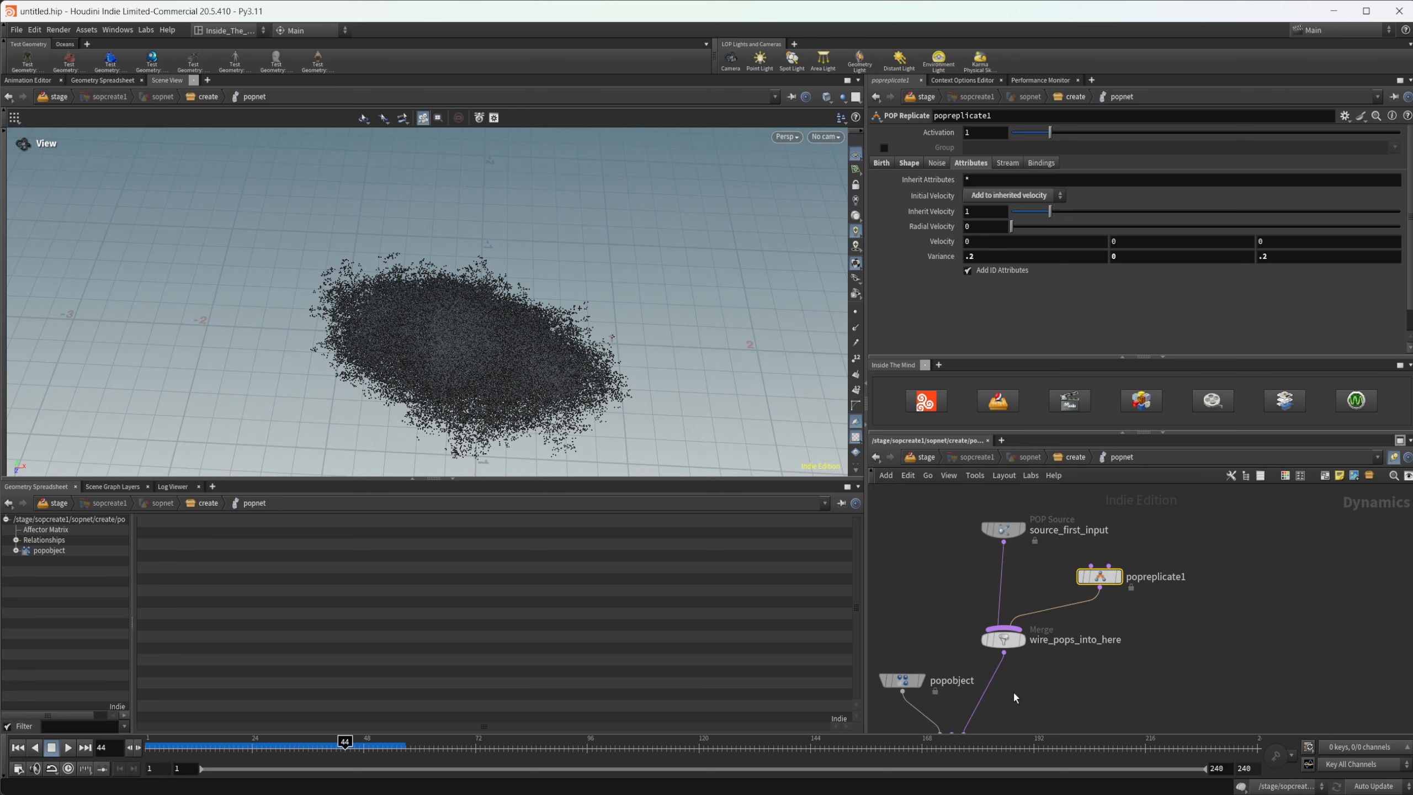
{"action": "key", "text": "Tab"}
{"action": "type", "text": "popdrag"}
{"action": "key", "text": "Return"}
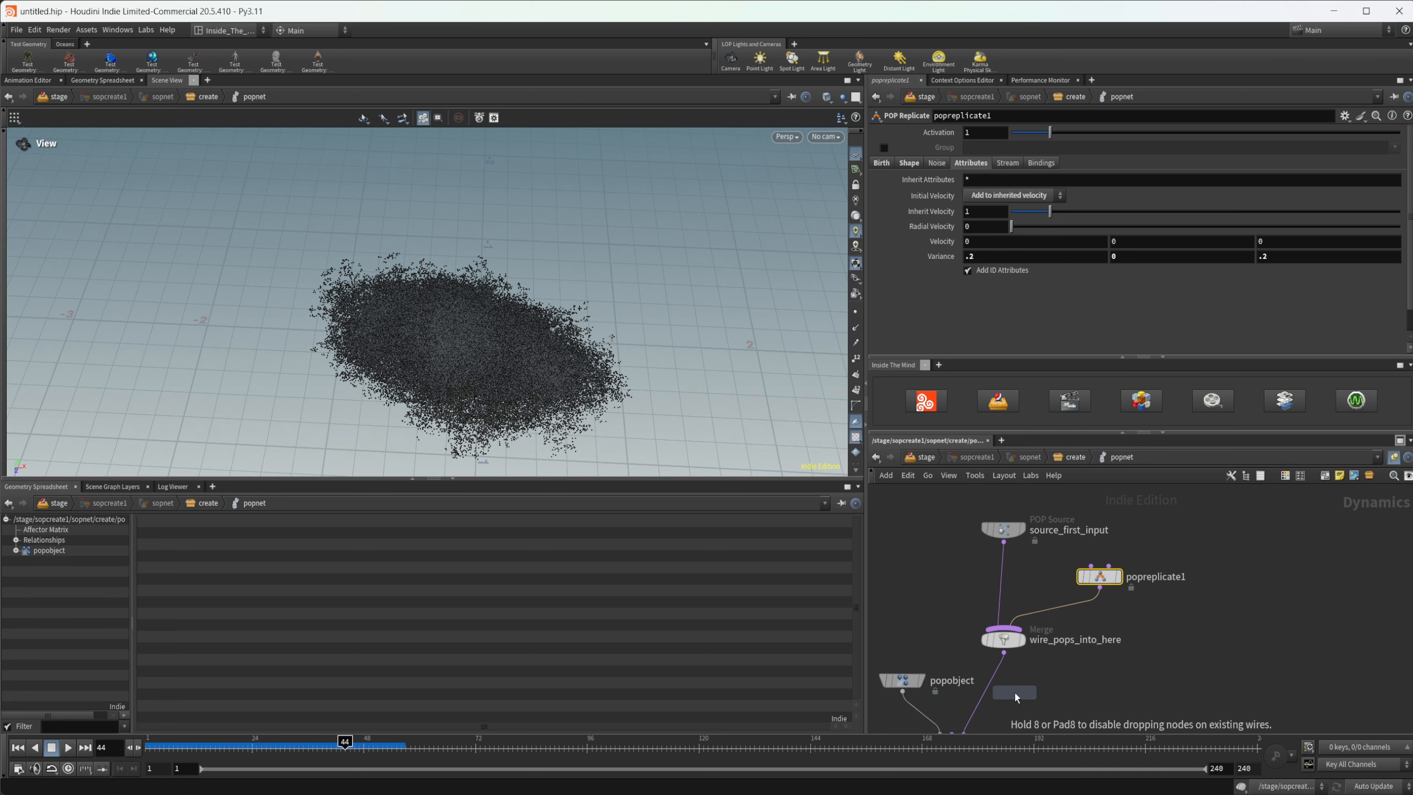
{"action": "left_click", "coordinate": [1037, 667]}
{"action": "left_click_drag", "start_coordinate": [1037, 667], "coordinate": [1004, 691]}
{"action": "left_click", "coordinate": [18, 746]}
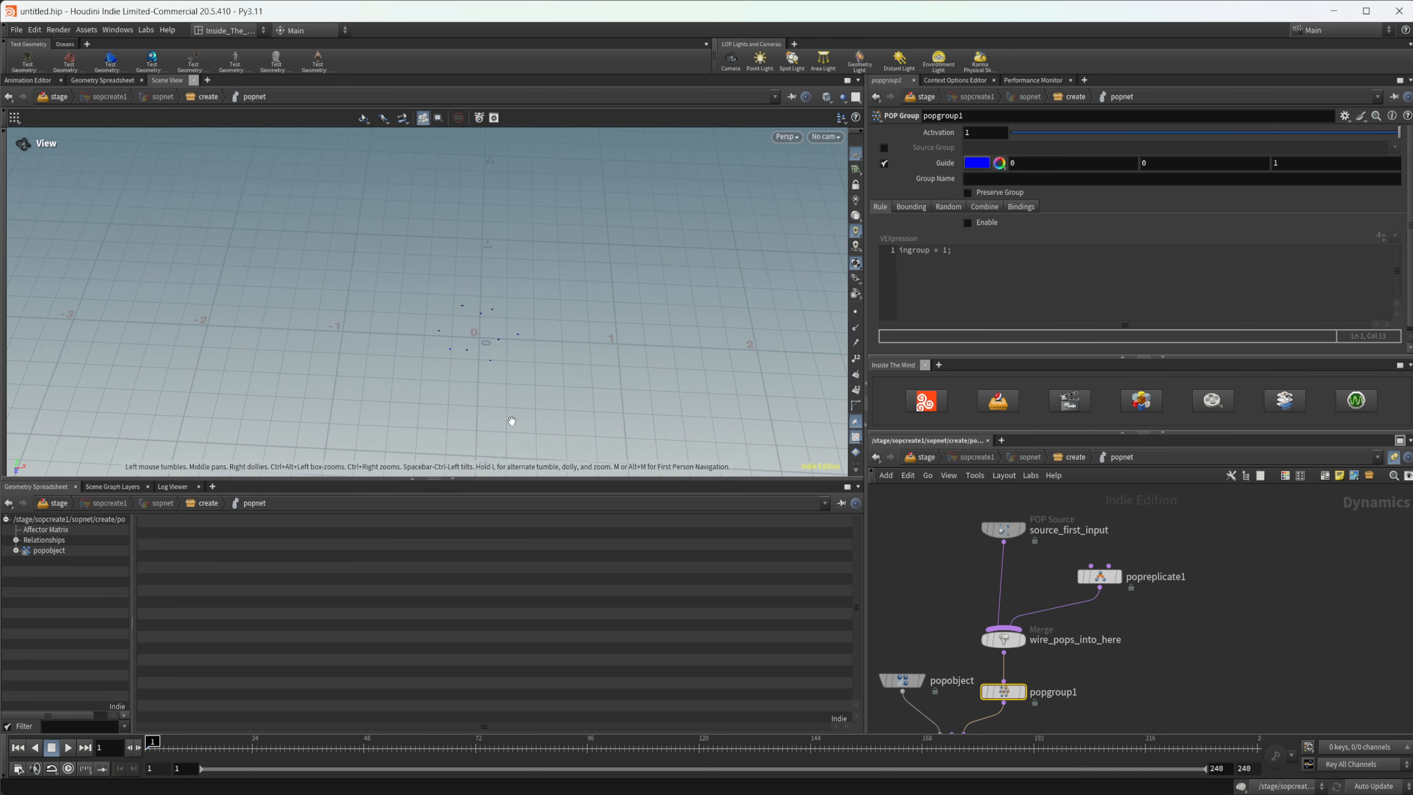
- Name the POP Group's group replicate and enable its rule
{"action": "left_click", "coordinate": [990, 180]}
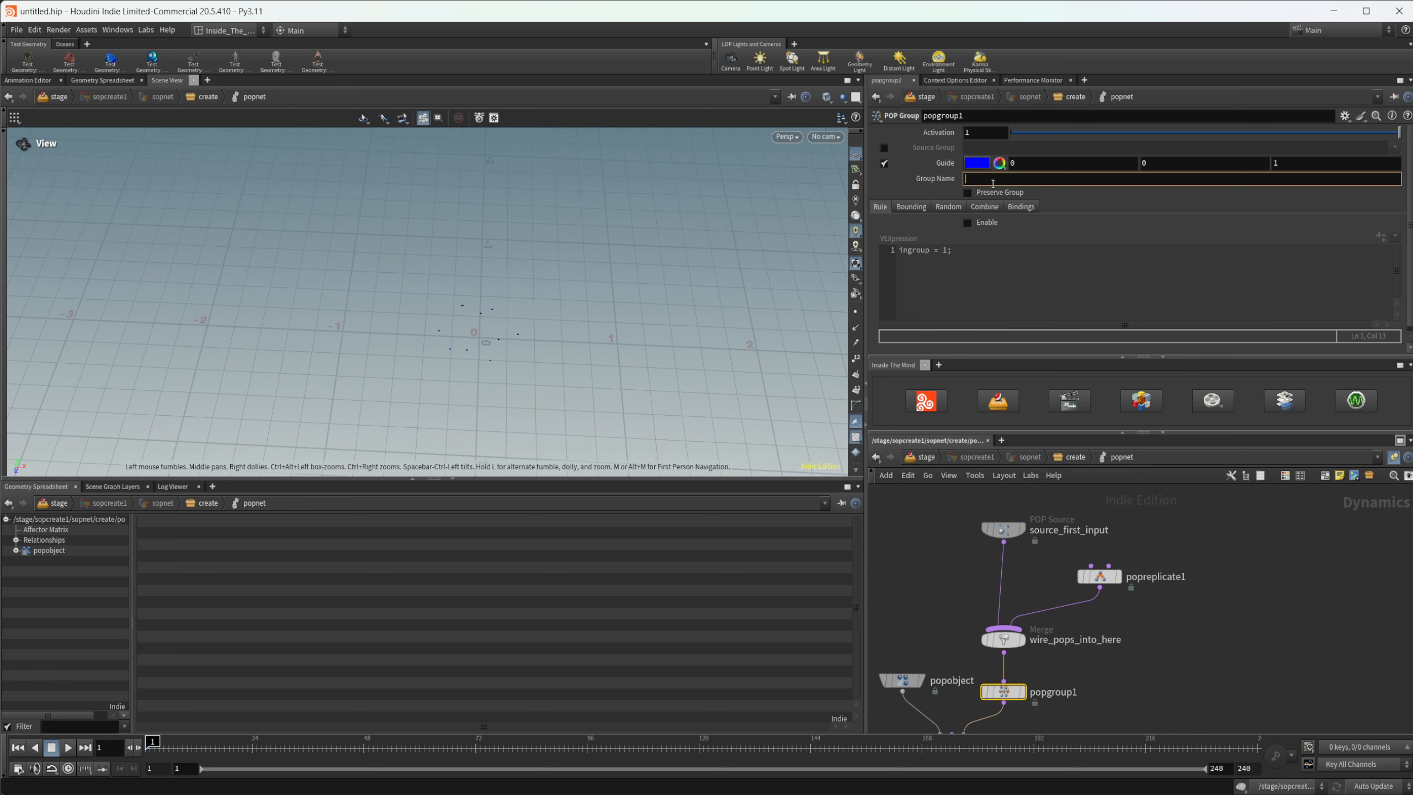
{"action": "type", "text": "replicate"}
{"action": "key", "text": "Return"}
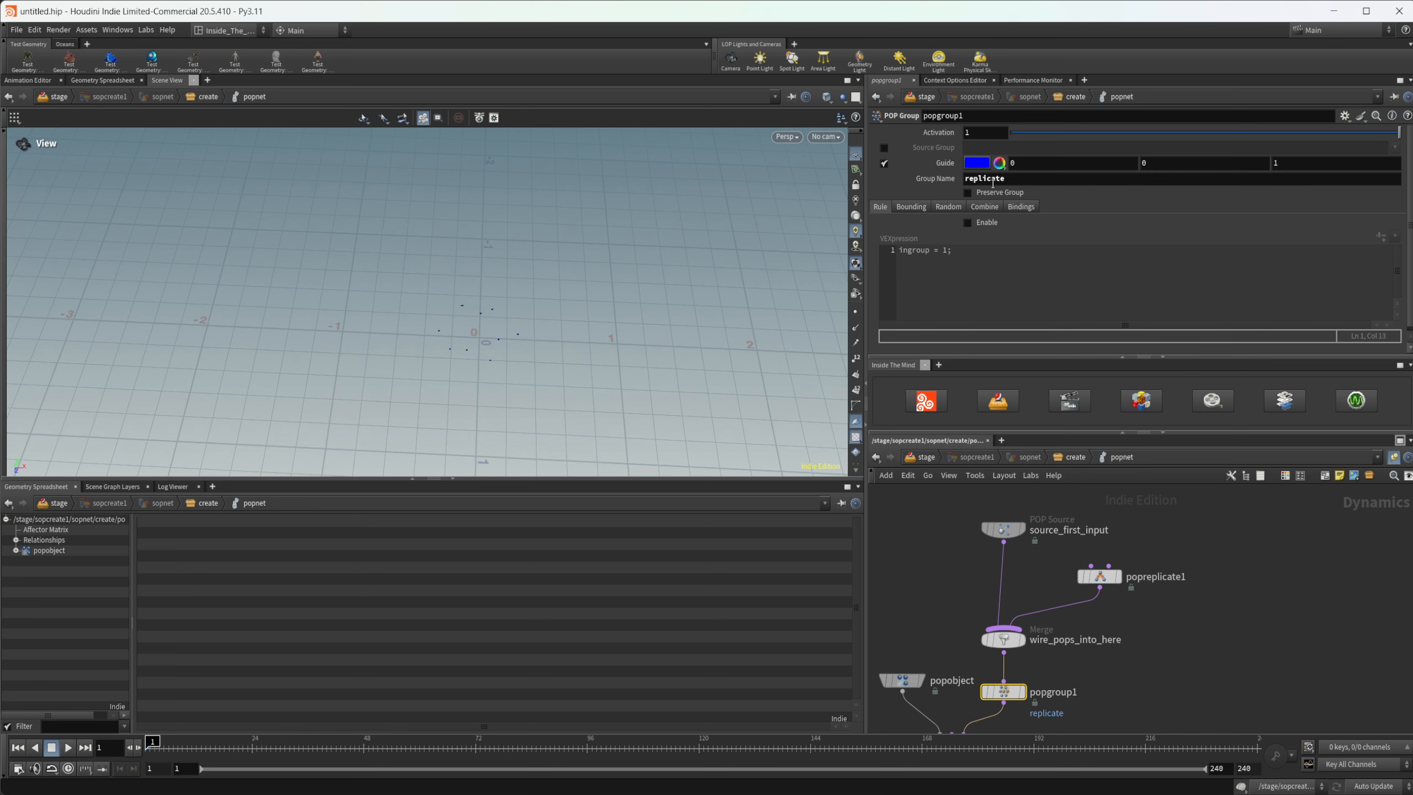
{"action": "left_click", "coordinate": [985, 223]}
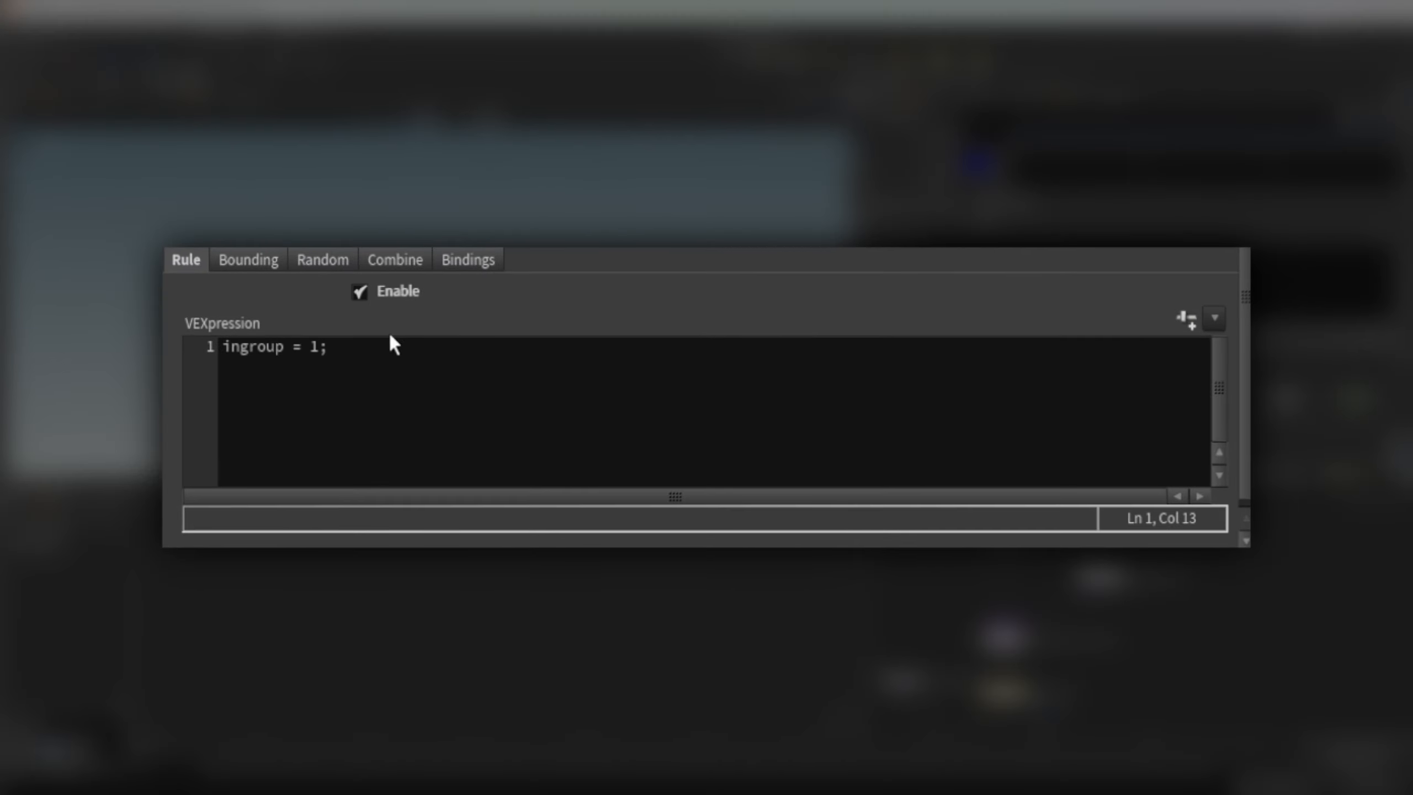
{"action": "left_click", "coordinate": [222, 348]}
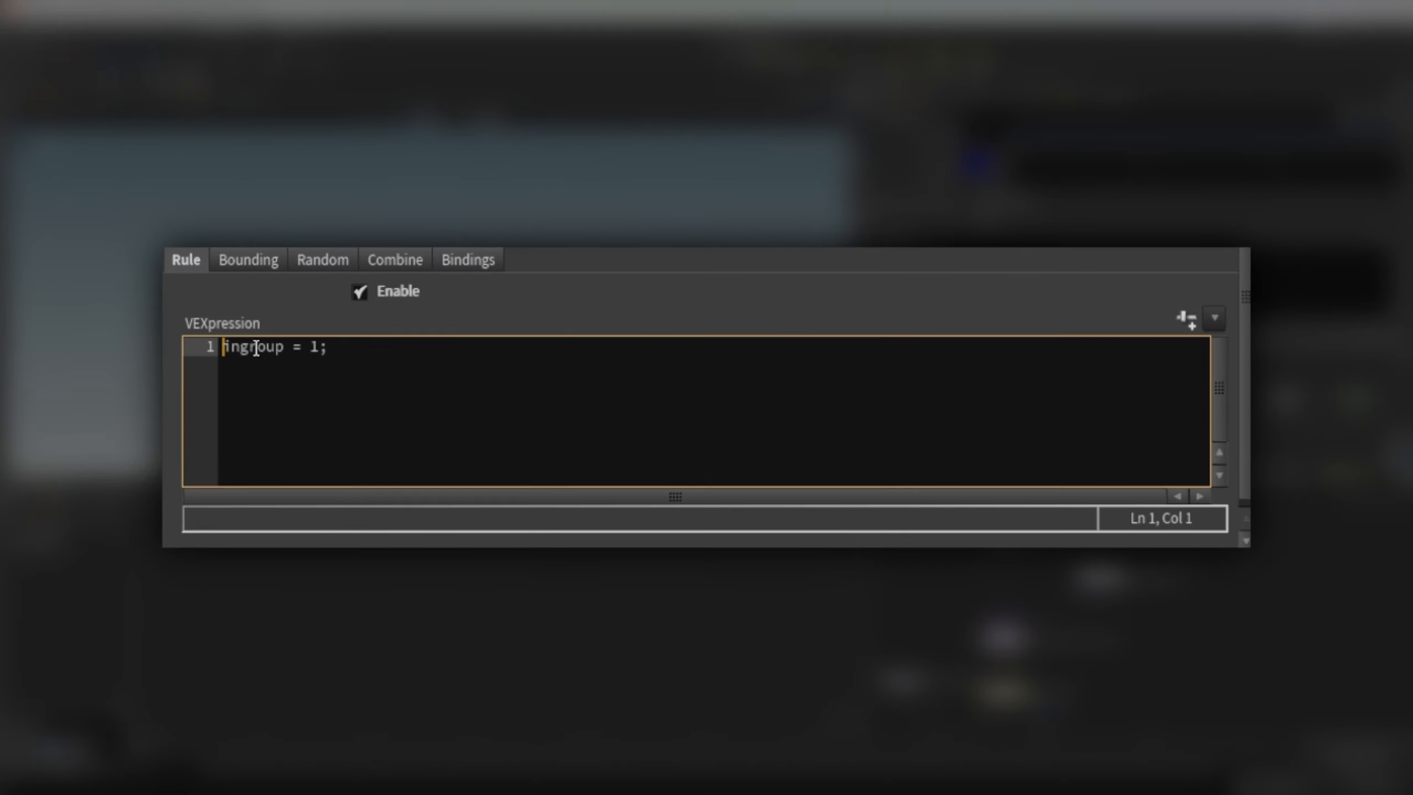
{"action": "key", "text": "Return"}
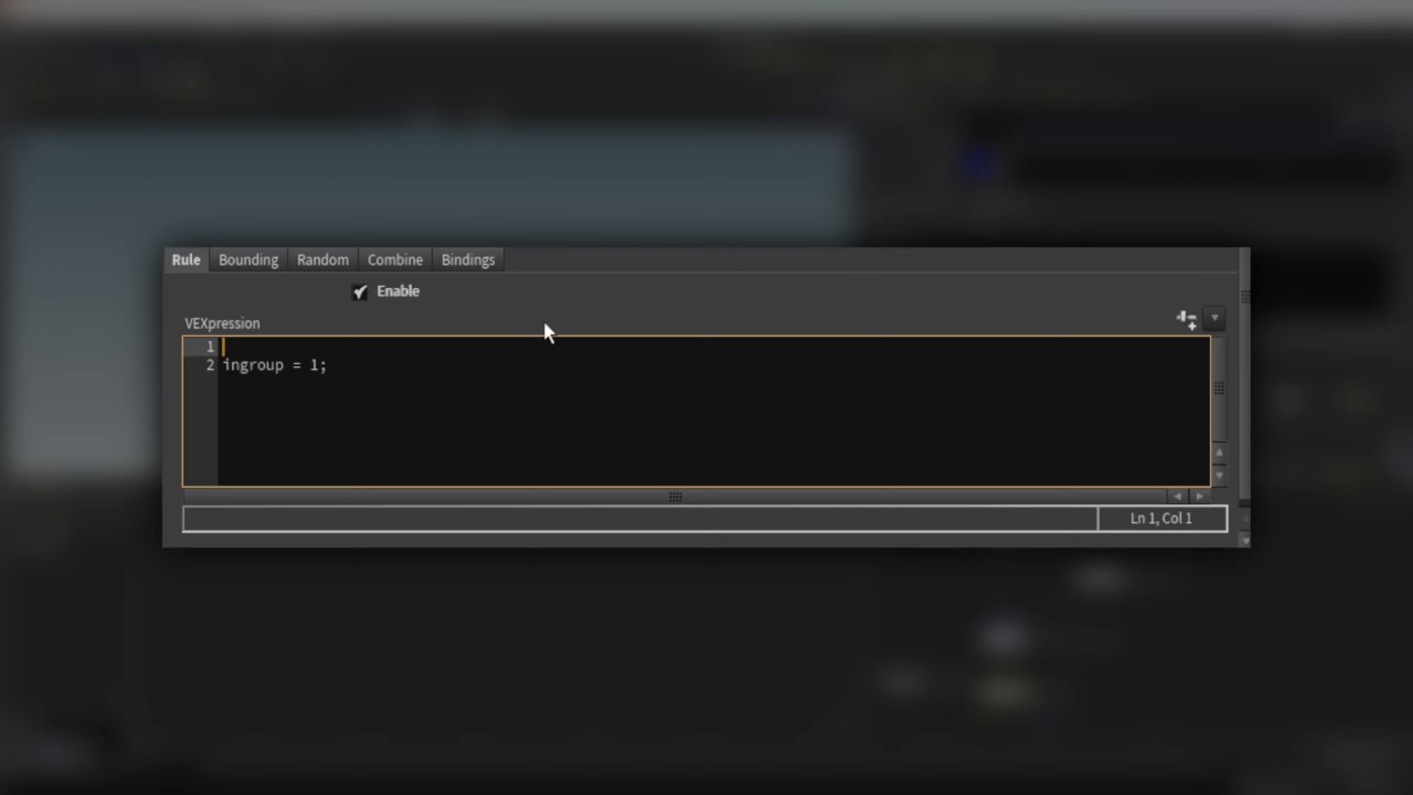
{"action": "type", "text": "if(@Frame"}
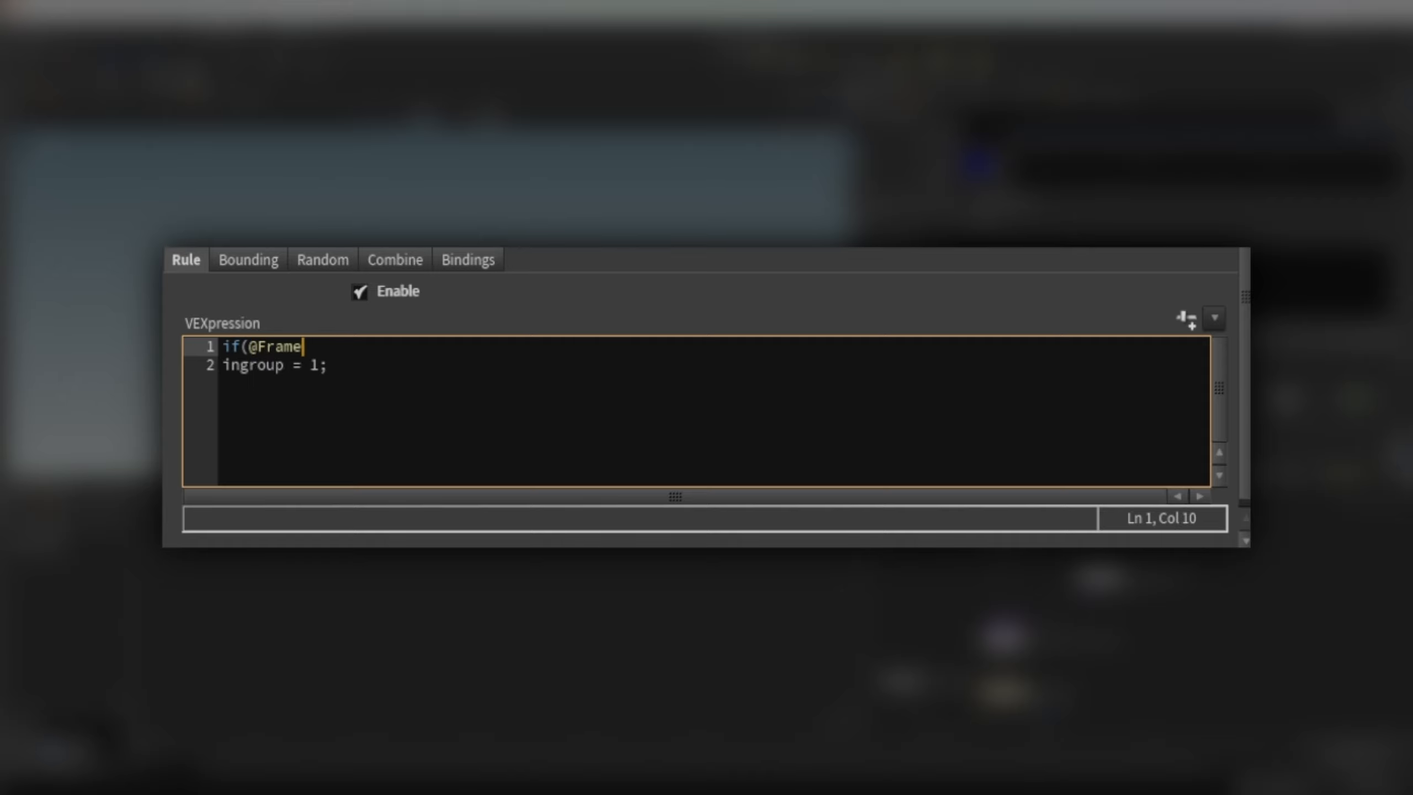
{"action": "type", "text": "<55){"}
- Indent the ingroup = 1; line inside the condition and close the block with a brace on the third line
{"action": "left_click", "coordinate": [330, 366]}
{"action": "left_click", "coordinate": [223, 366]}
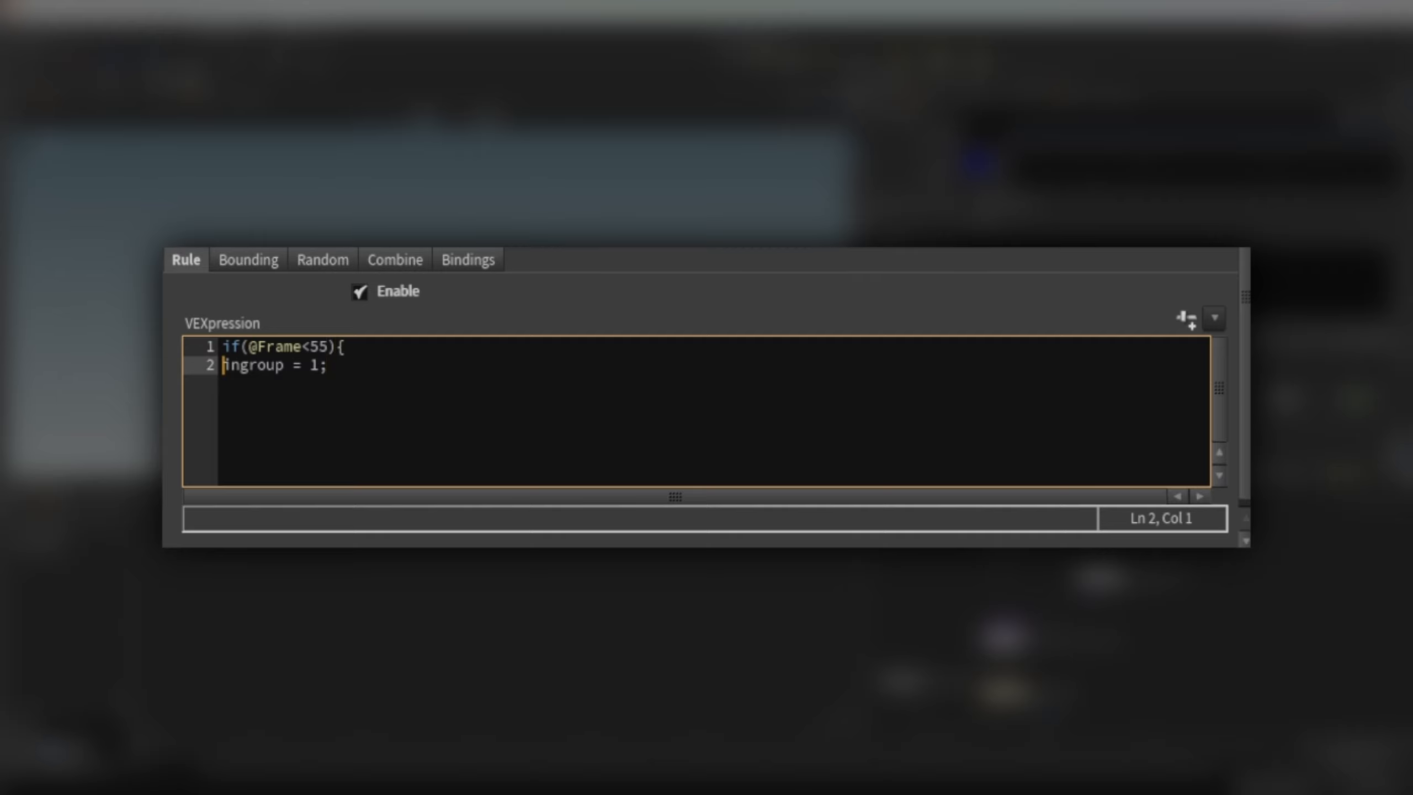
{"action": "key", "text": "Tab"}
{"action": "left_click", "coordinate": [362, 366]}
{"action": "key", "text": "Return"}
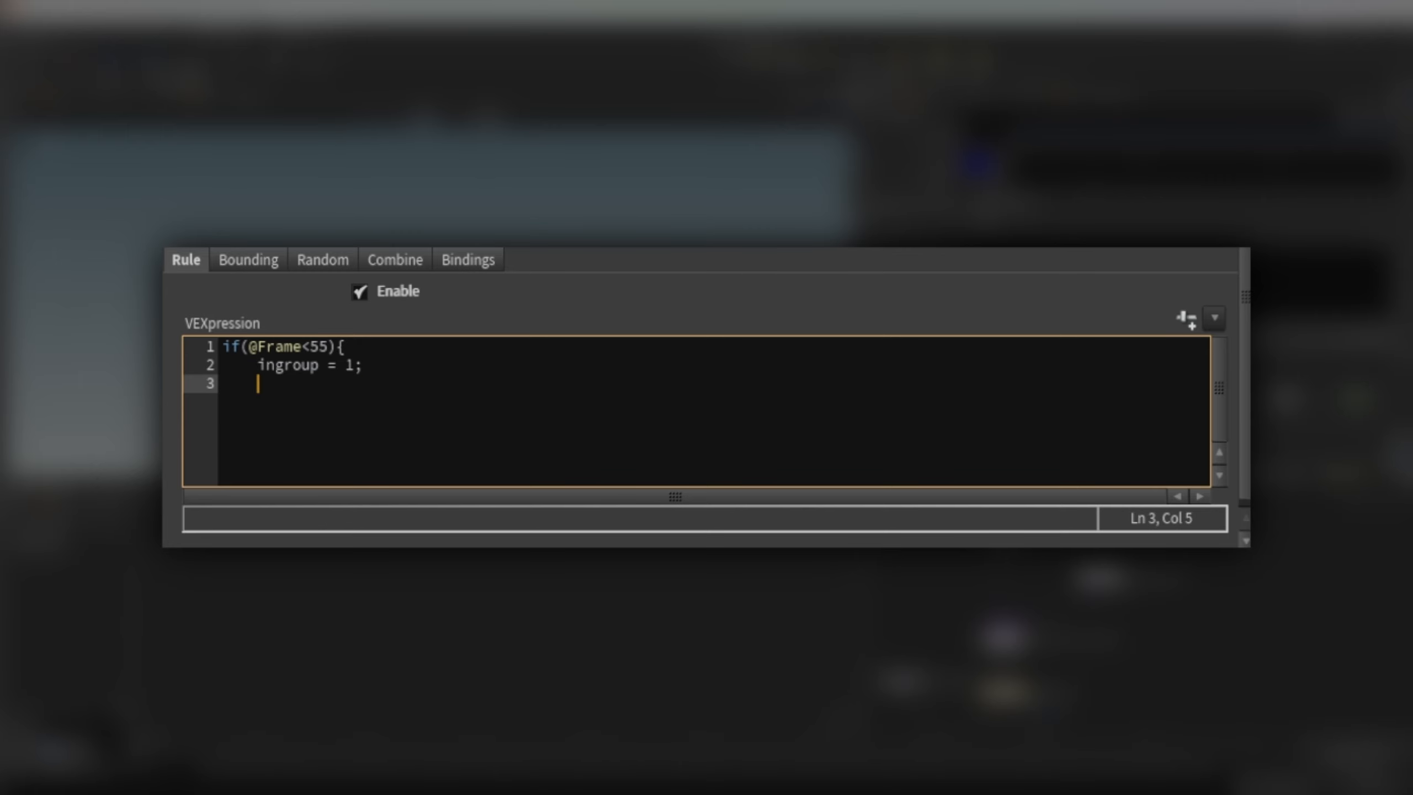
{"action": "key", "text": "BackSpace"}
{"action": "key", "text": "BackSpace"}
{"action": "key", "text": "BackSpace"}
{"action": "key", "text": "BackSpace"}
{"action": "key", "text": "BackSpace"}
{"action": "key", "text": "Return"}
{"action": "type", "text": "}"}
{"action": "key", "text": "Left"}
{"action": "key", "text": "BackSpace"}
{"action": "key", "text": "BackSpace"}
{"action": "key", "text": "BackSpace"}
{"action": "key", "text": "BackSpace"}
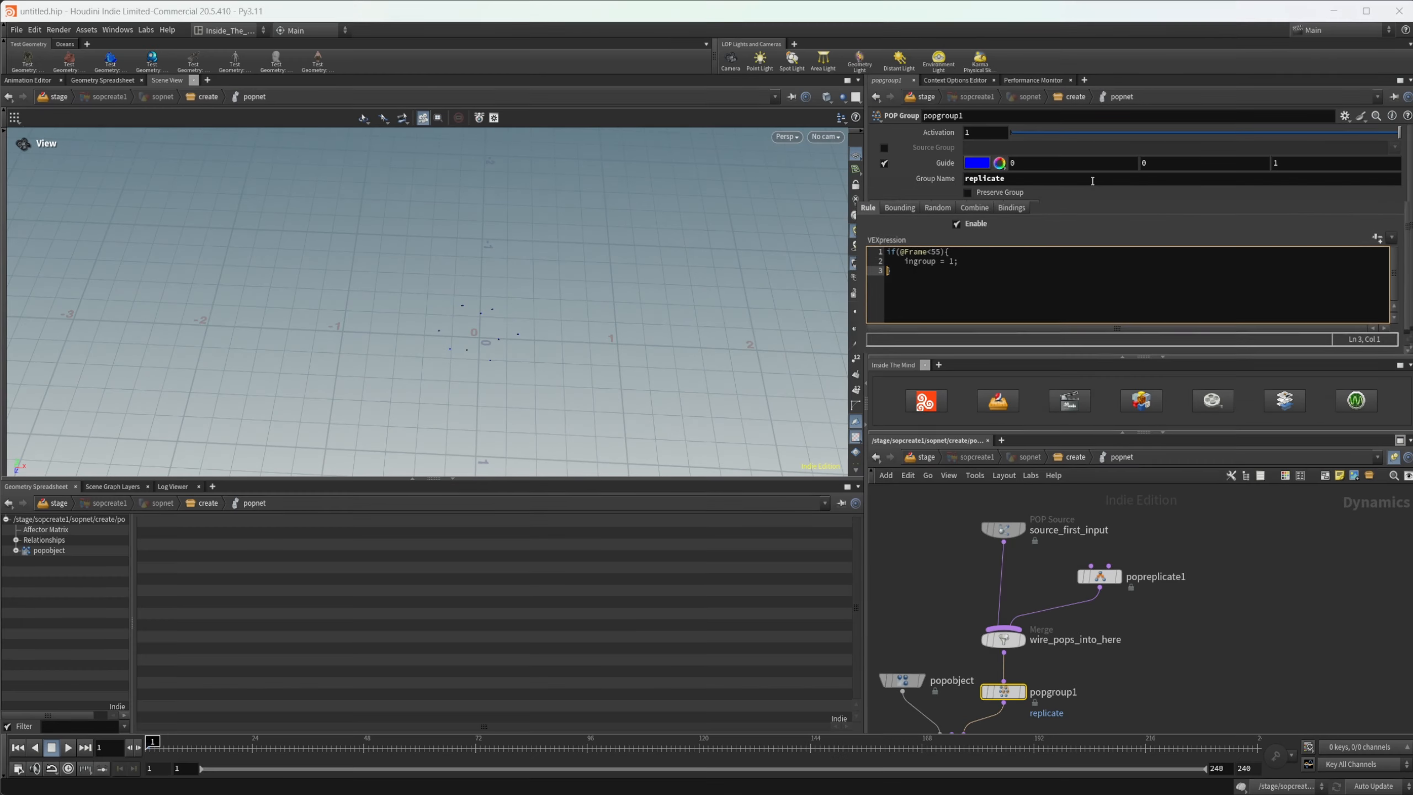
{"action": "key", "text": "Right"}
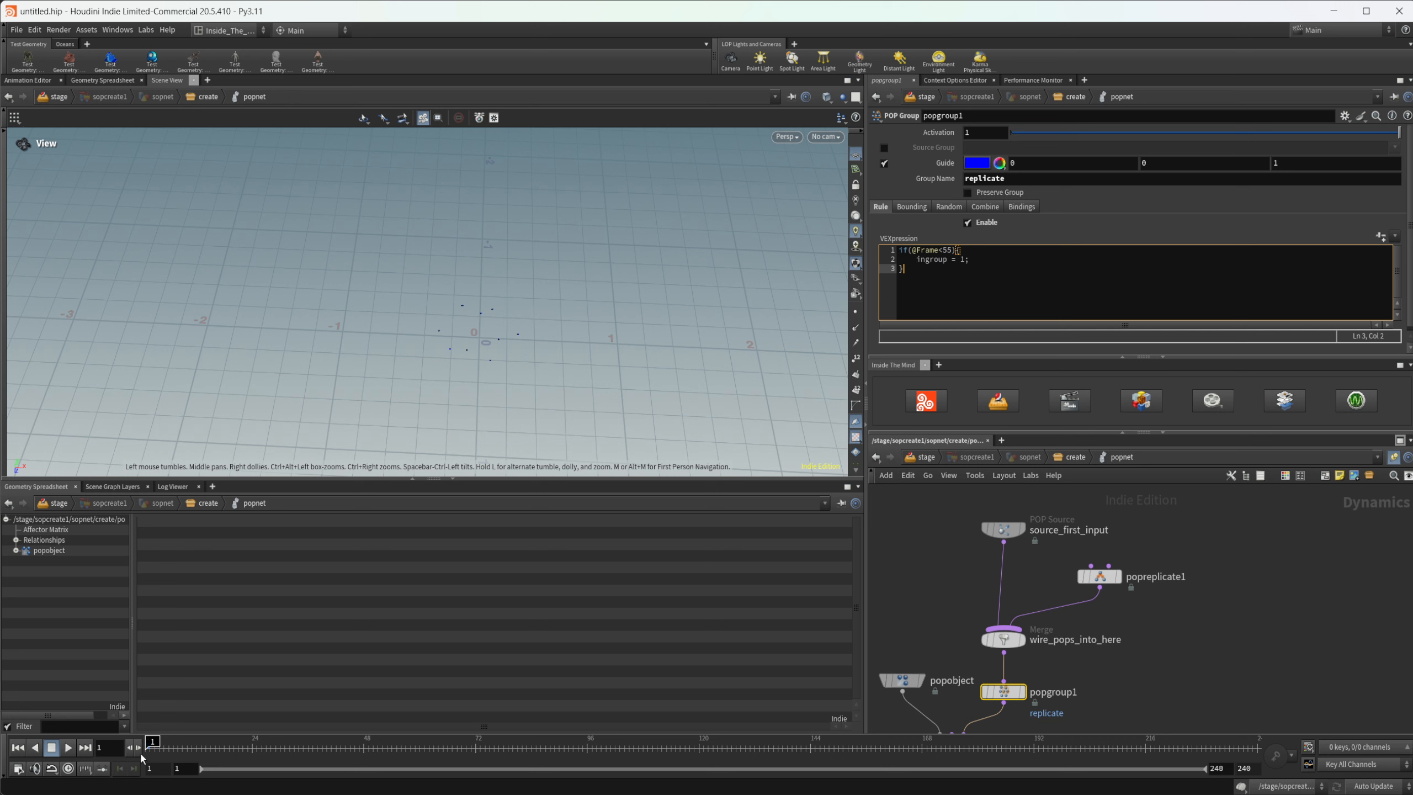
- Restrict popreplicate1 to particles in the replicate group by enabling its group filter
{"action": "middle_click_drag", "start_coordinate": [1169, 631], "coordinate": [1137, 622]}
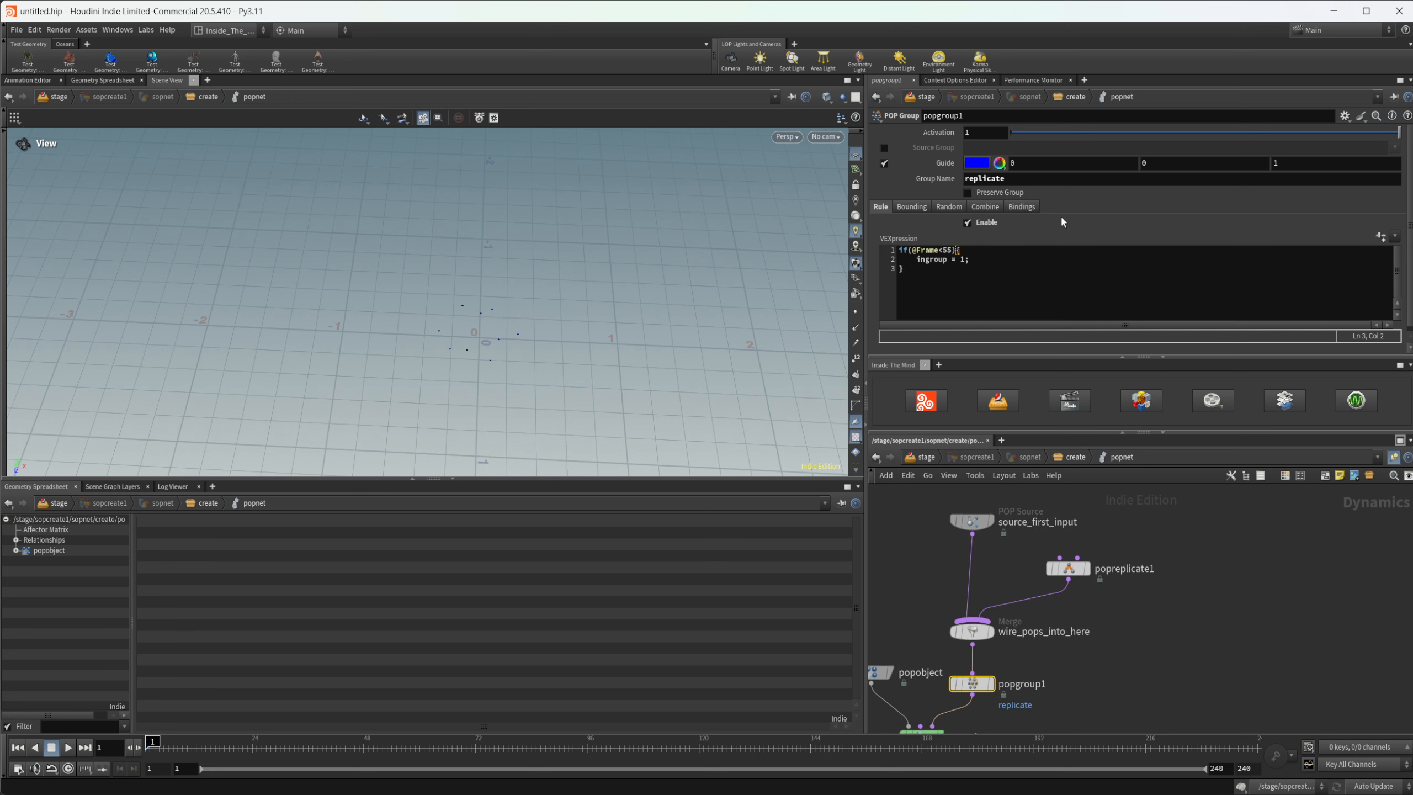
{"action": "left_click", "coordinate": [1068, 569]}
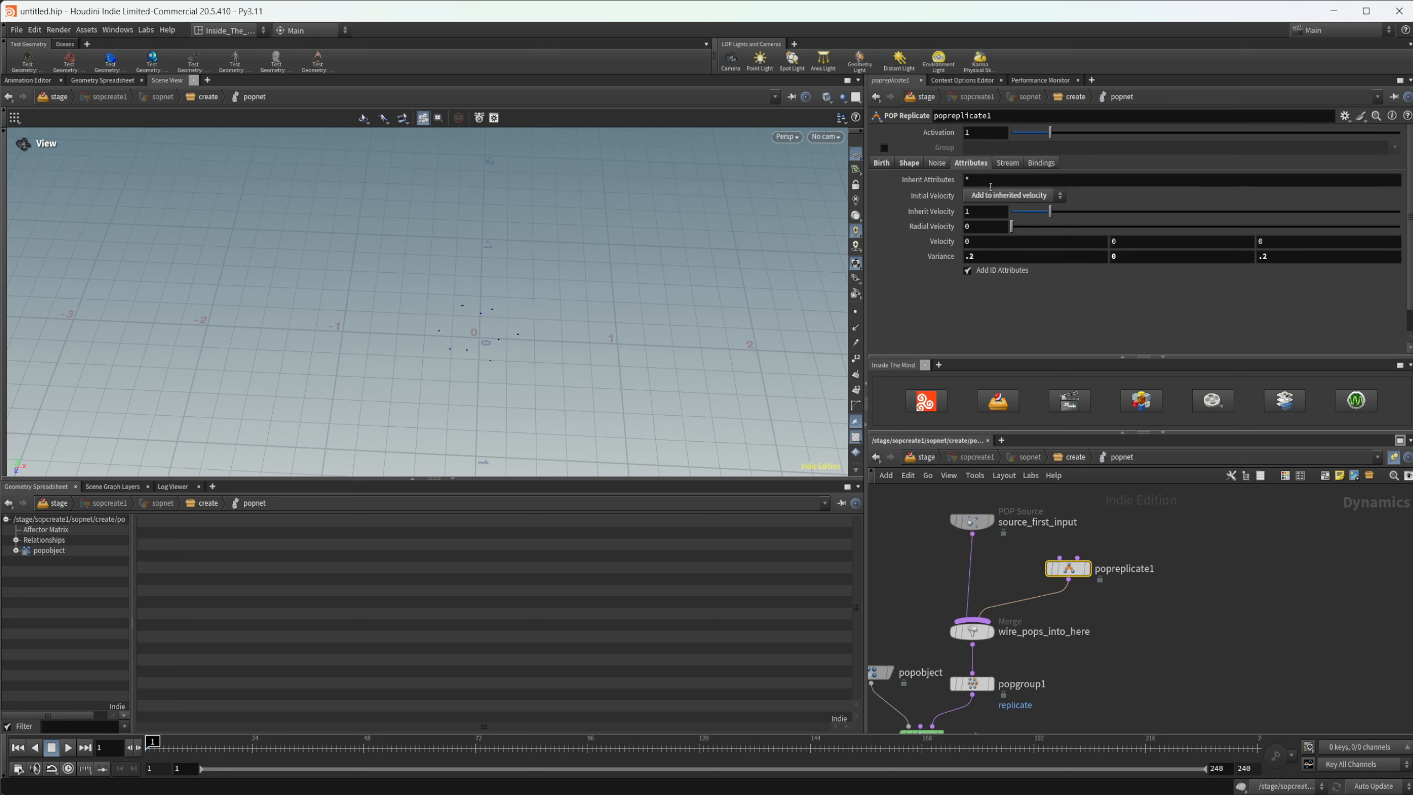
{"action": "left_click", "coordinate": [882, 148]}
{"action": "left_click", "coordinate": [986, 148]}
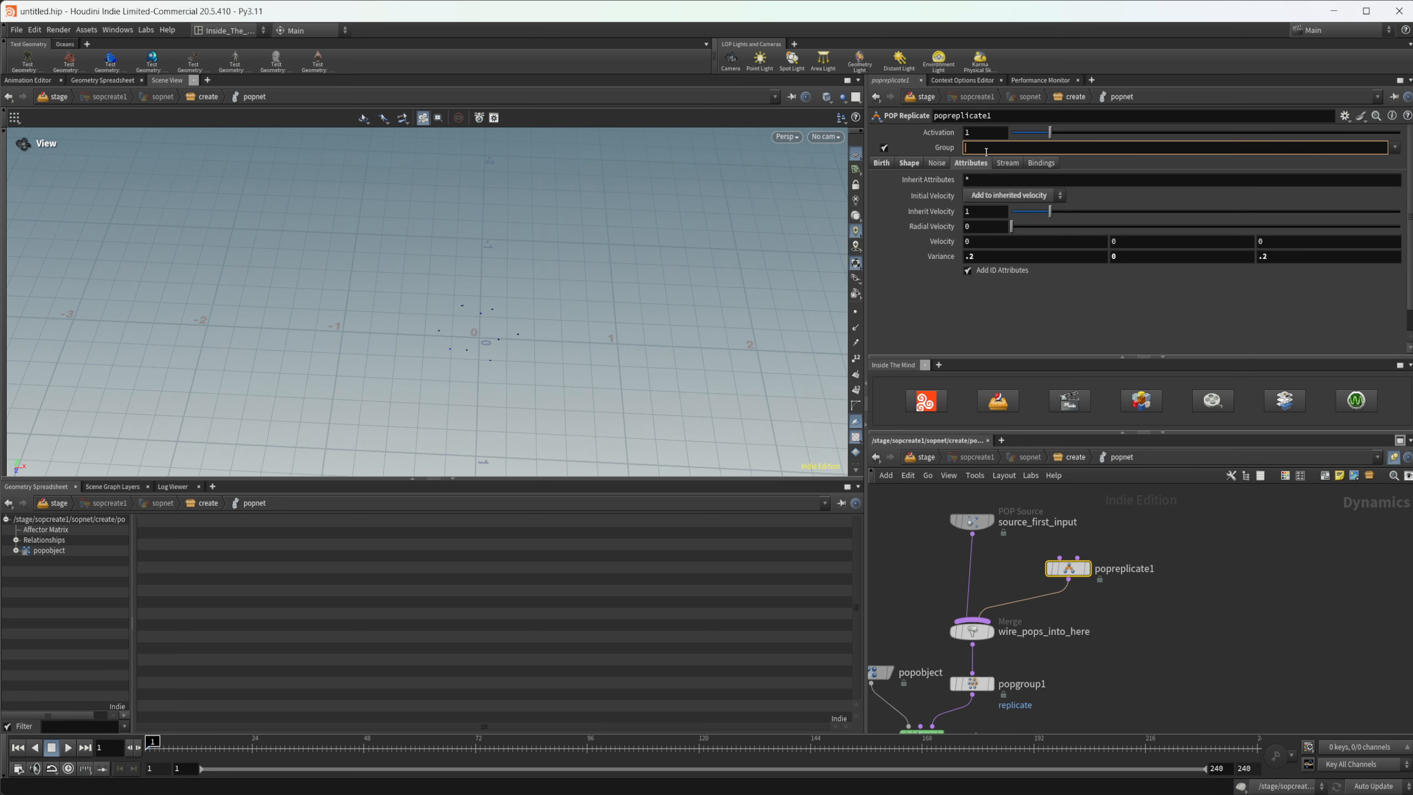
{"action": "type", "text": "replicate"}
{"action": "key", "text": "Return"}
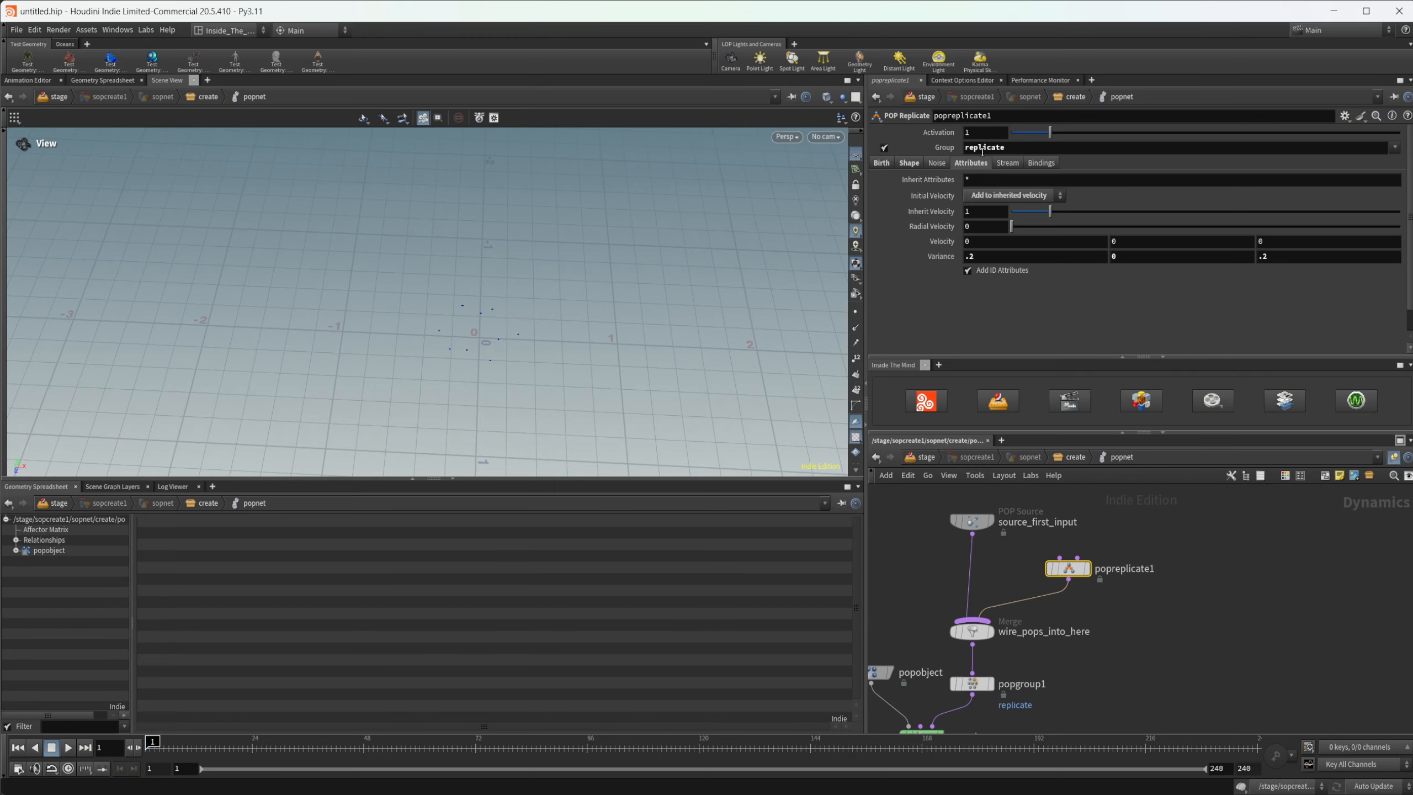
- Play the simulation past frame 55 and scrub back to frame 55 to examine the particle cloud's spread
{"action": "left_click", "coordinate": [70, 749]}
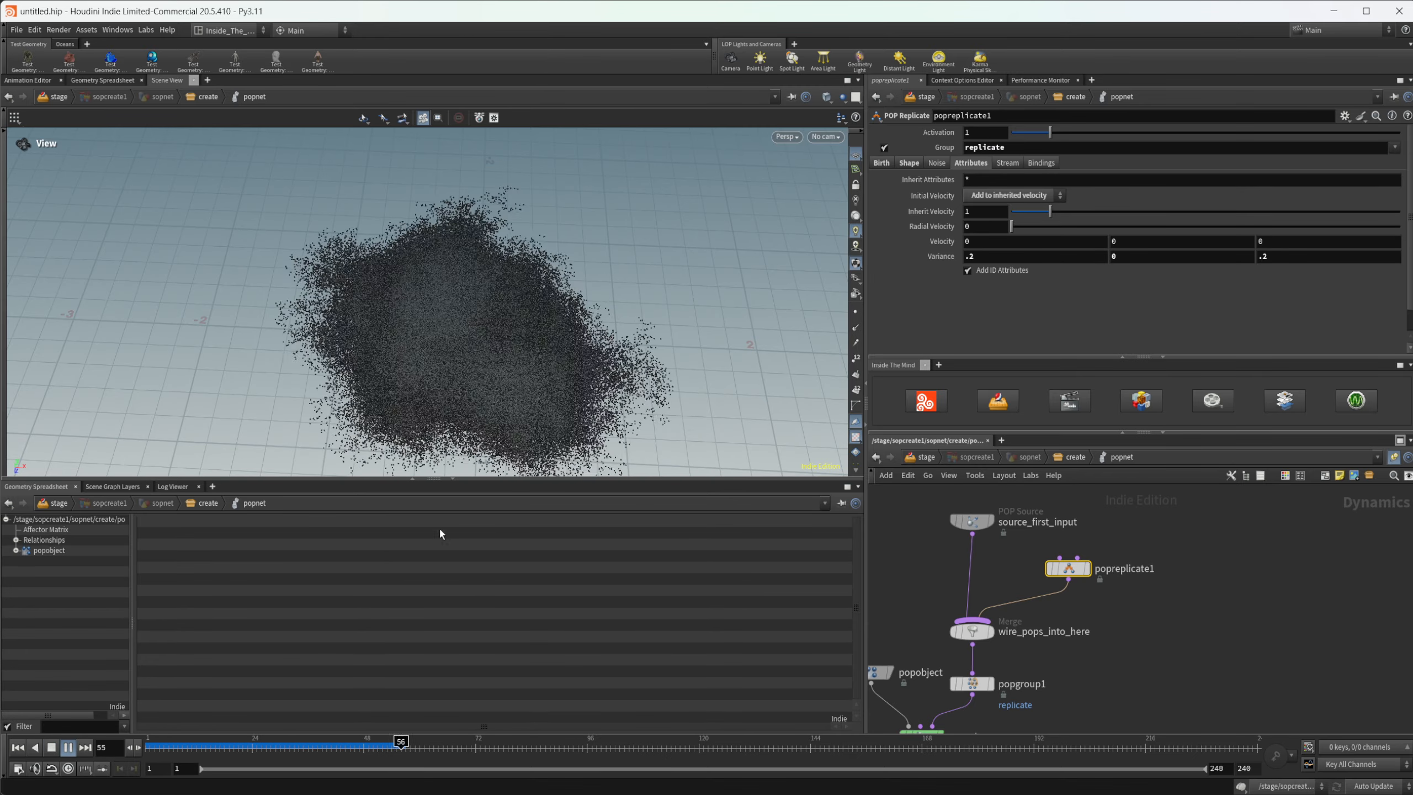
{"action": "left_click", "coordinate": [51, 748]}
{"action": "right_click_drag", "start_coordinate": [357, 394], "coordinate": [206, 396]}
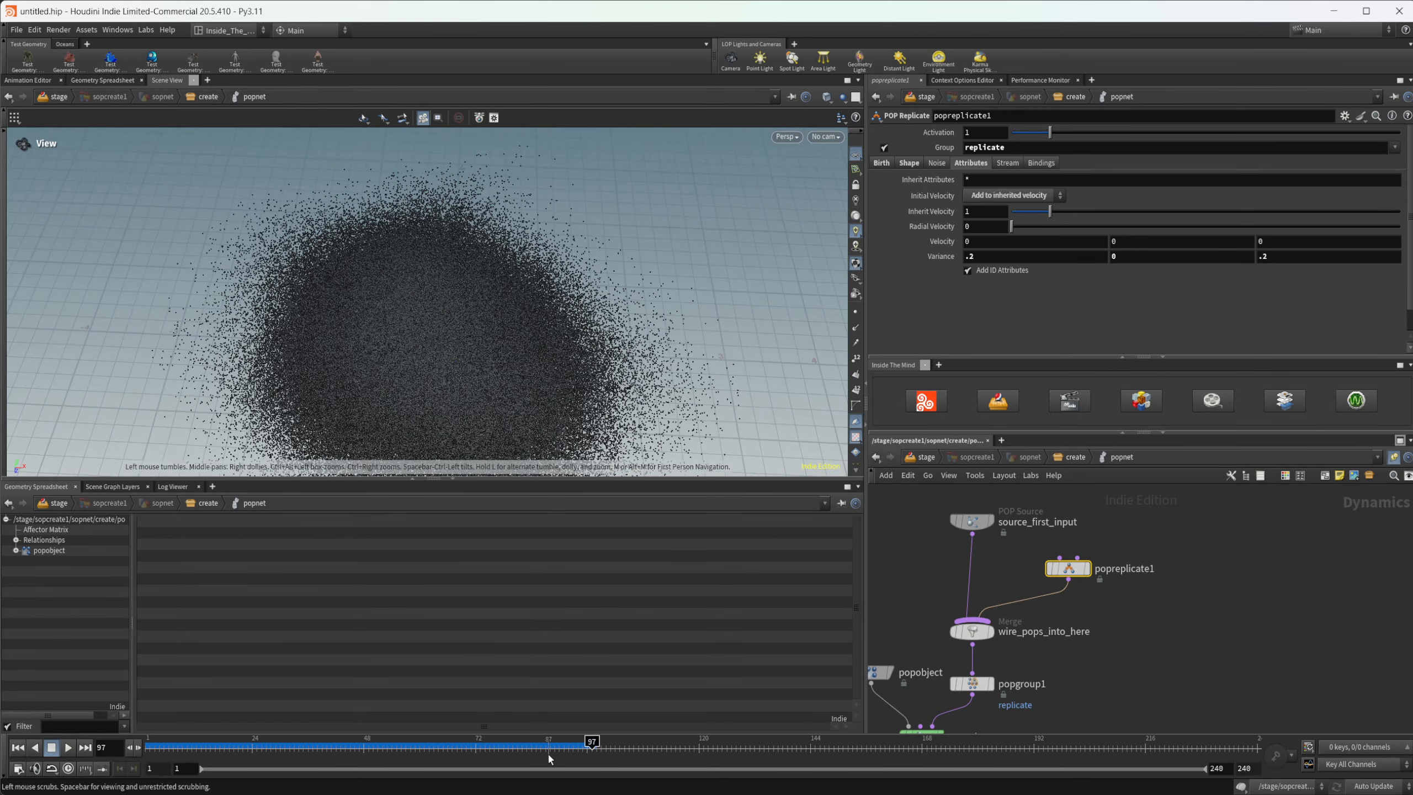
{"action": "left_click_drag", "start_coordinate": [551, 748], "coordinate": [410, 748]}
{"action": "left_click_drag", "start_coordinate": [410, 395], "coordinate": [416, 246]}
{"action": "mouse_move", "coordinate": [413, 750]}
{"action": "left_mouse_down"}
{"action": "mouse_move", "coordinate": [512, 750]}
{"action": "mouse_move", "coordinate": [396, 751]}
{"action": "left_mouse_up"}
{"action": "left_click_drag", "start_coordinate": [390, 317], "coordinate": [445, 413]}
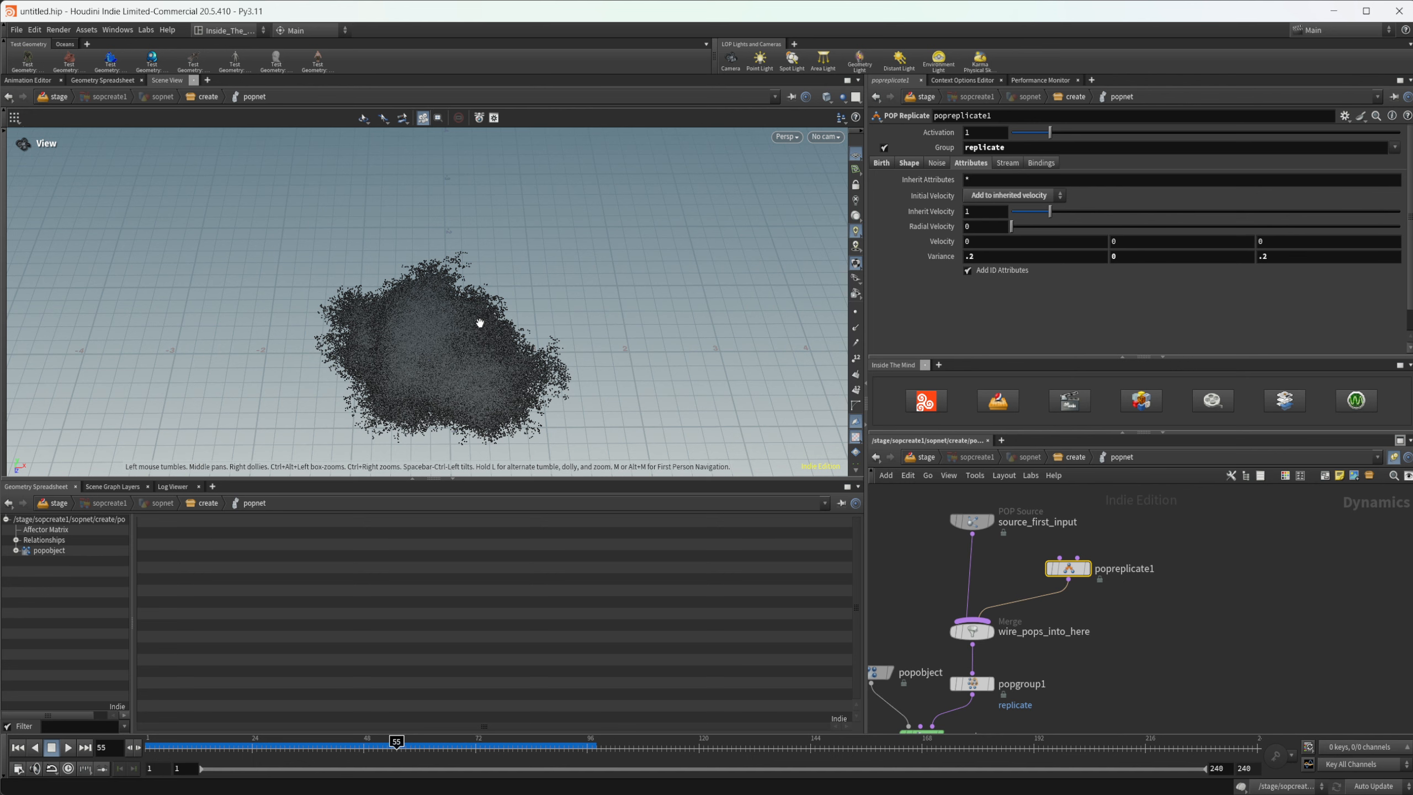
{"action": "left_click_drag", "start_coordinate": [416, 382], "coordinate": [420, 404]}
{"action": "scroll", "coordinate": [420, 405], "scroll_direction": "up", "scroll_amount": 2}
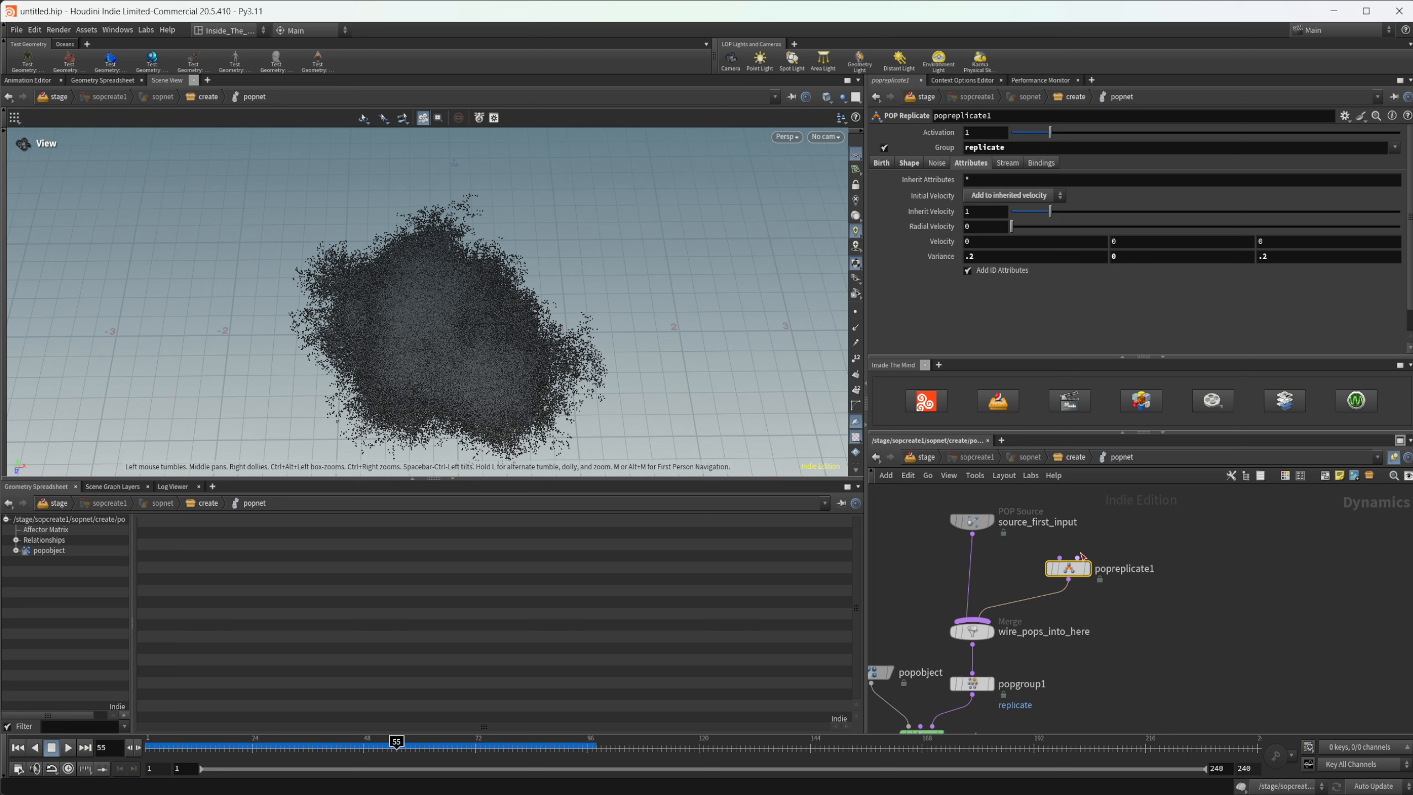
- Go up to the create network, add a PolyExtrude node fed by trace1 and display it
{"action": "left_click", "coordinate": [1069, 457]}
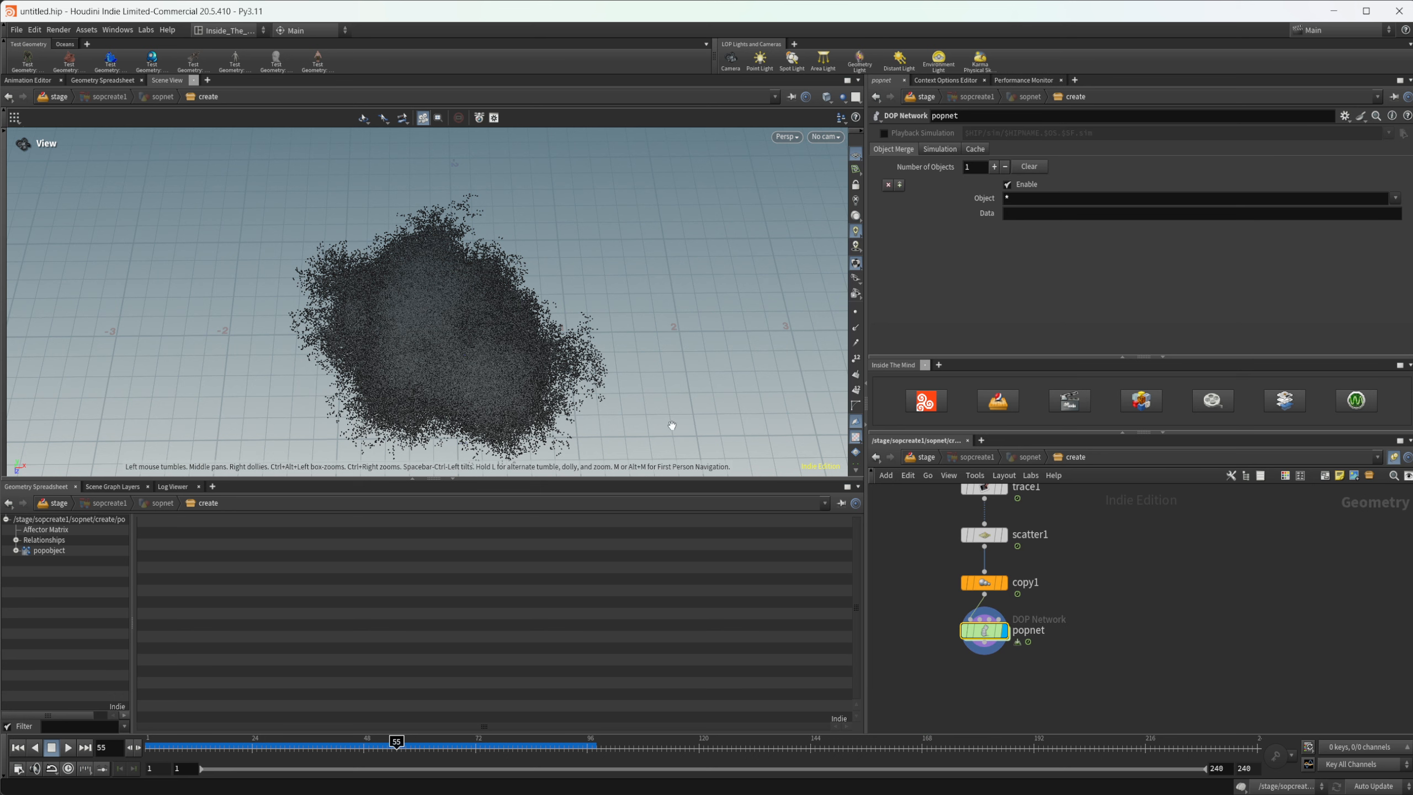
{"action": "key", "text": "Tab"}
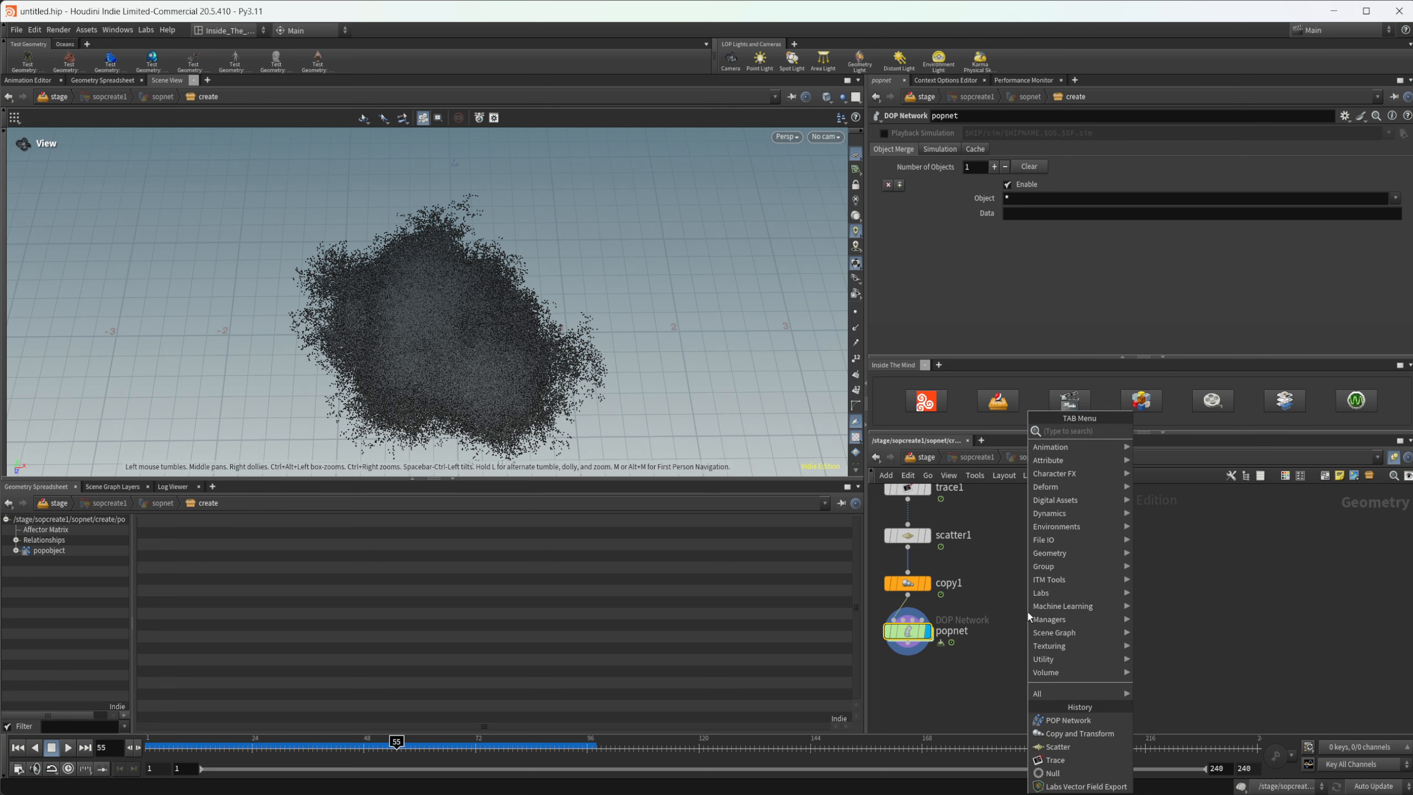
{"action": "type", "text": "filec"}
{"action": "key", "text": "Return"}
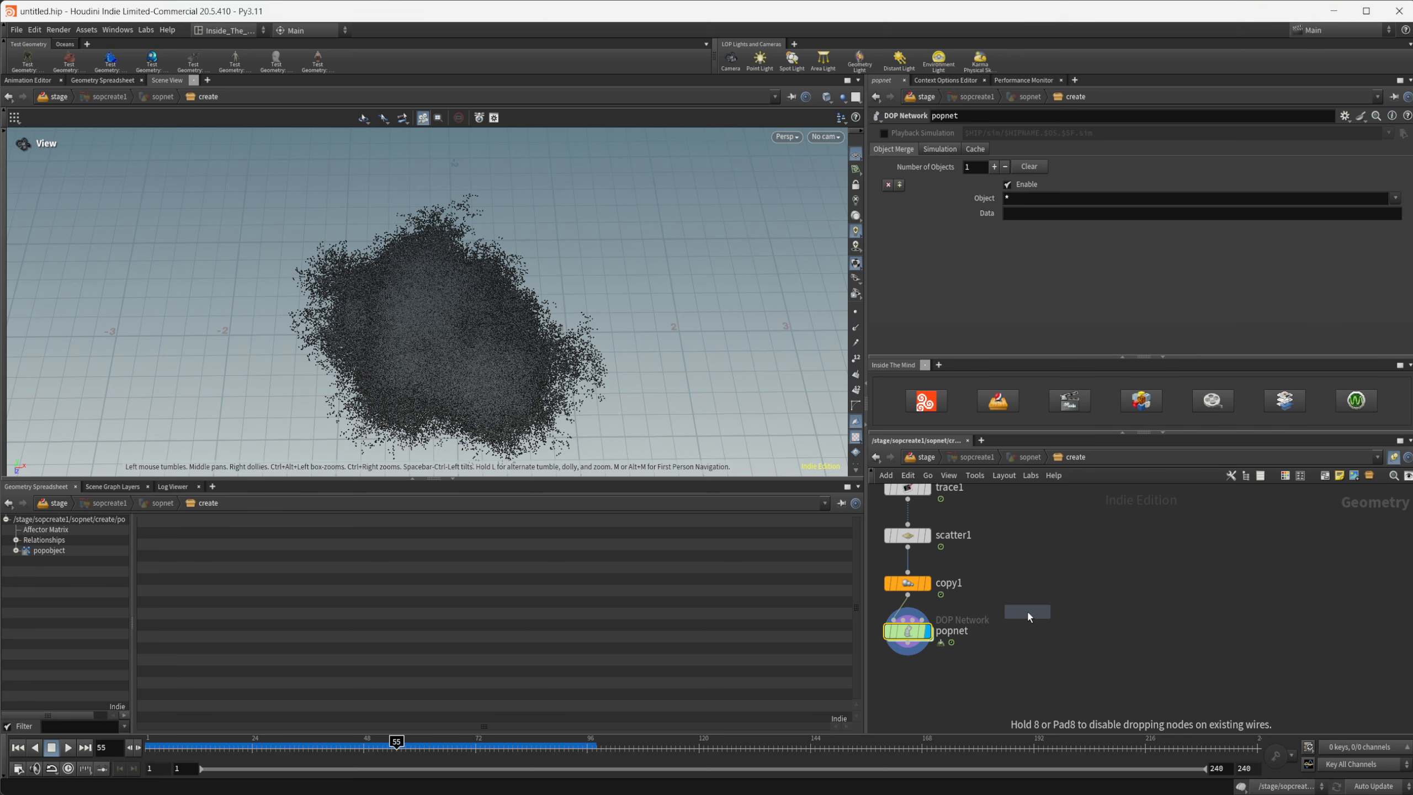
{"action": "left_click", "coordinate": [1054, 594]}
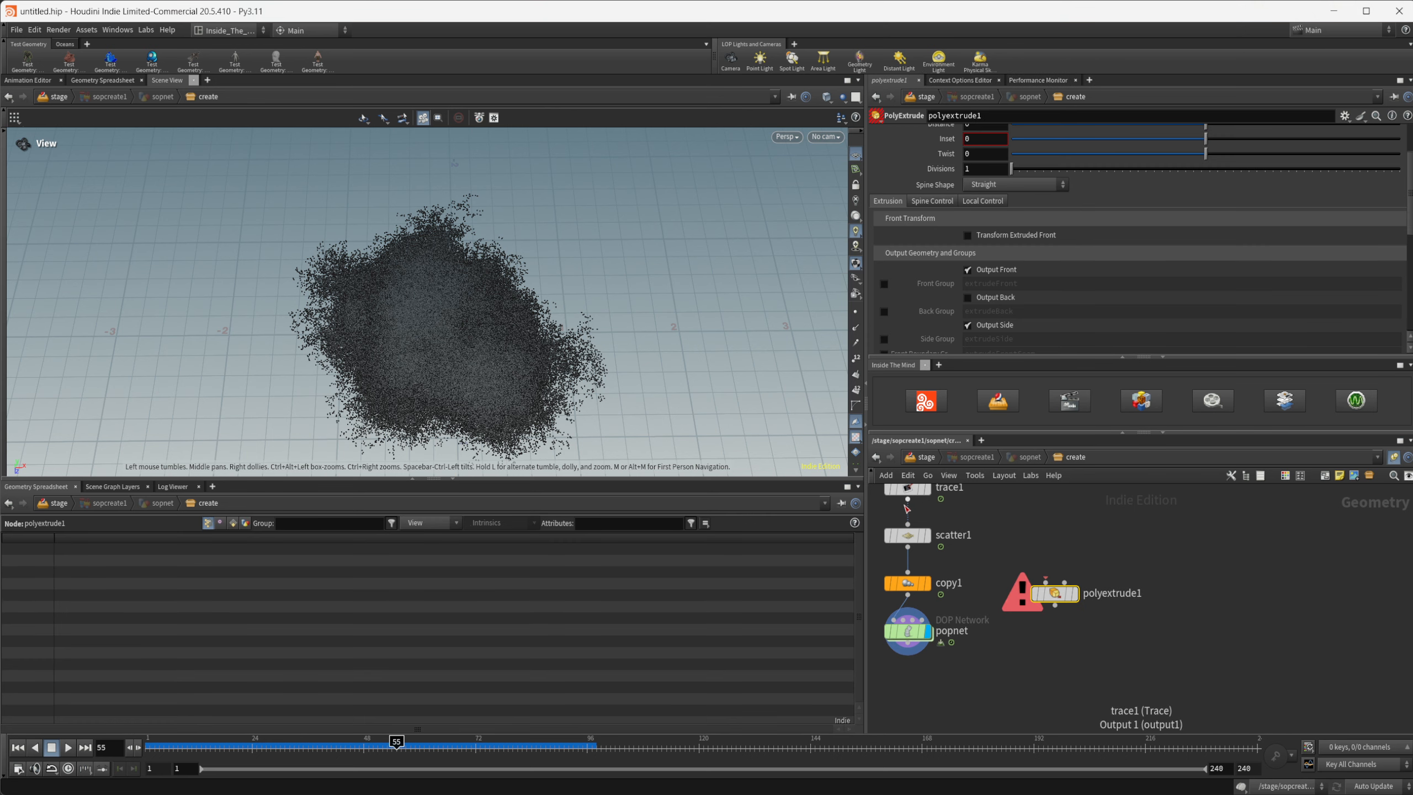
{"action": "left_click_drag", "start_coordinate": [907, 500], "coordinate": [1046, 581]}
{"action": "left_click", "coordinate": [1073, 593]}
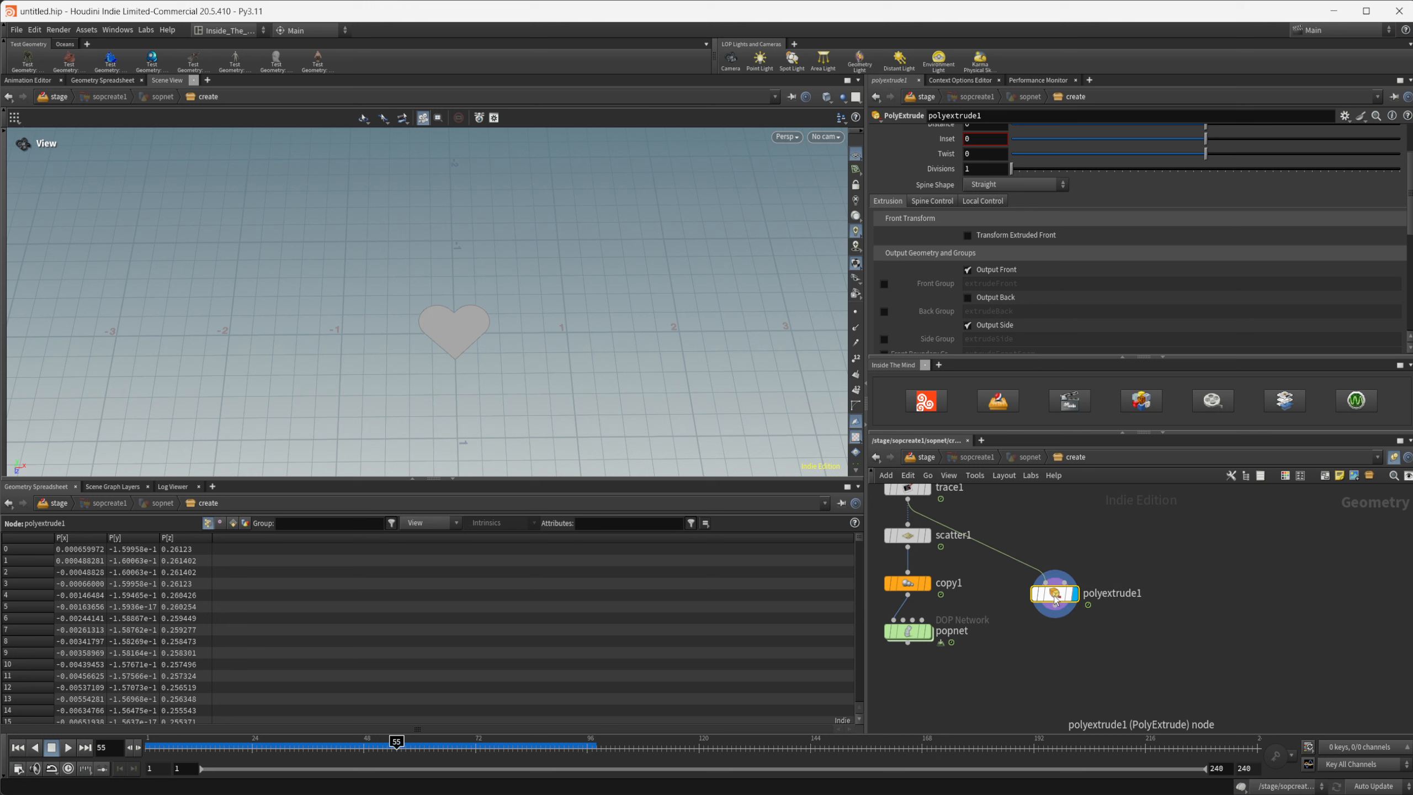
- Set the heart's extrusion distance to 0.1 and enable Output Back on polyextrude1
{"action": "scroll", "coordinate": [979, 190], "scroll_direction": "up", "scroll_amount": 3}
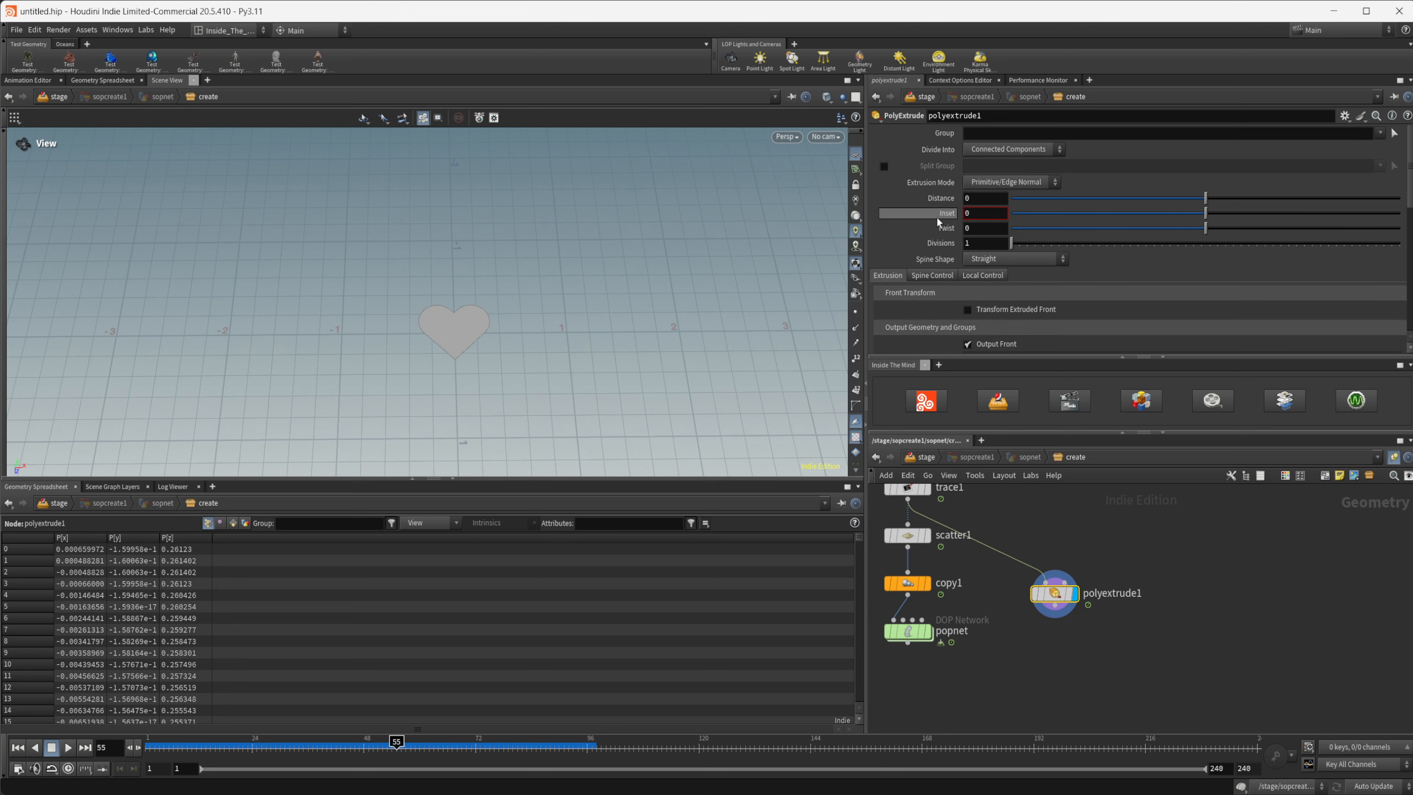
{"action": "left_click", "coordinate": [986, 201]}
{"action": "type", "text": ".1"}
{"action": "key", "text": "Return"}
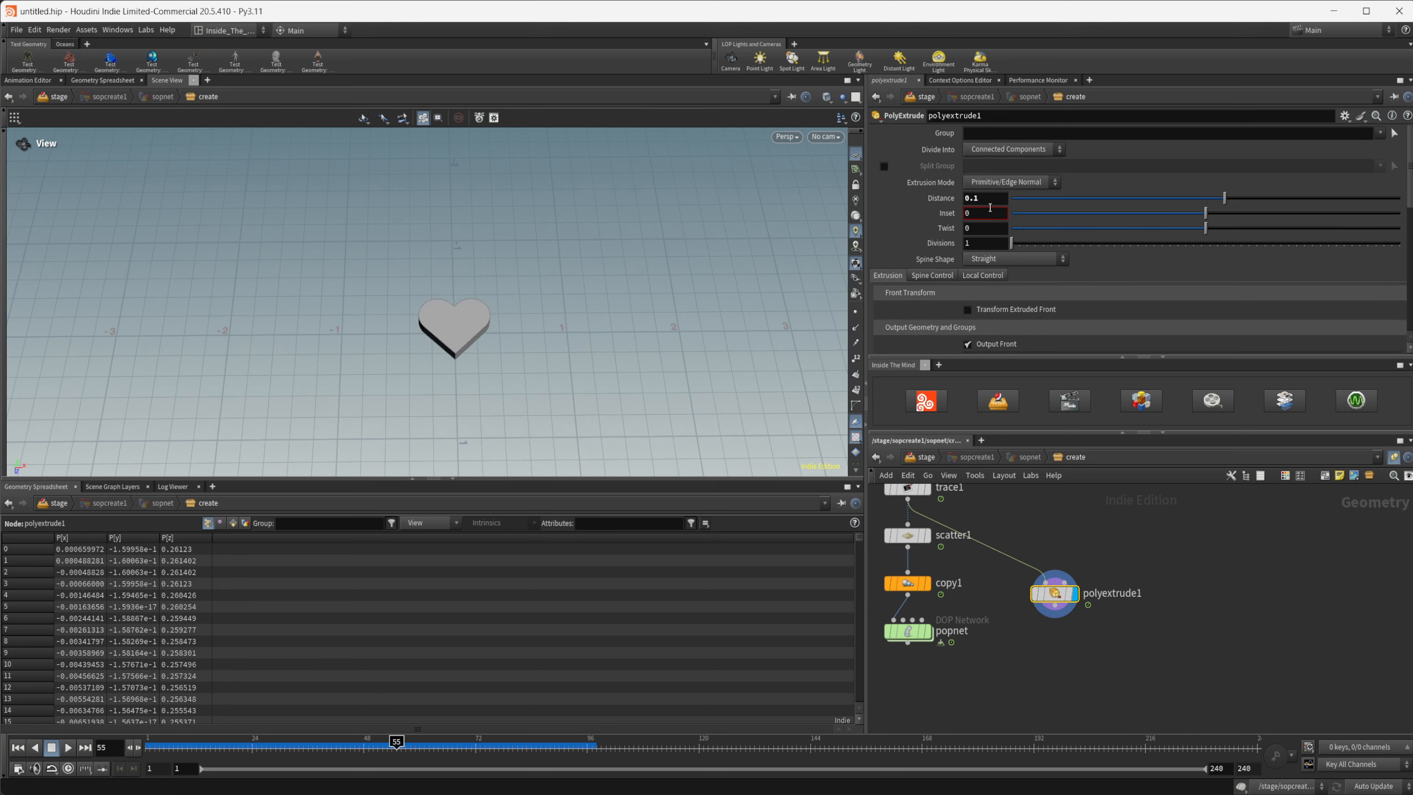
{"action": "scroll", "coordinate": [999, 272], "scroll_direction": "down", "scroll_amount": 4}
{"action": "left_click_drag", "start_coordinate": [447, 346], "coordinate": [467, 344]}
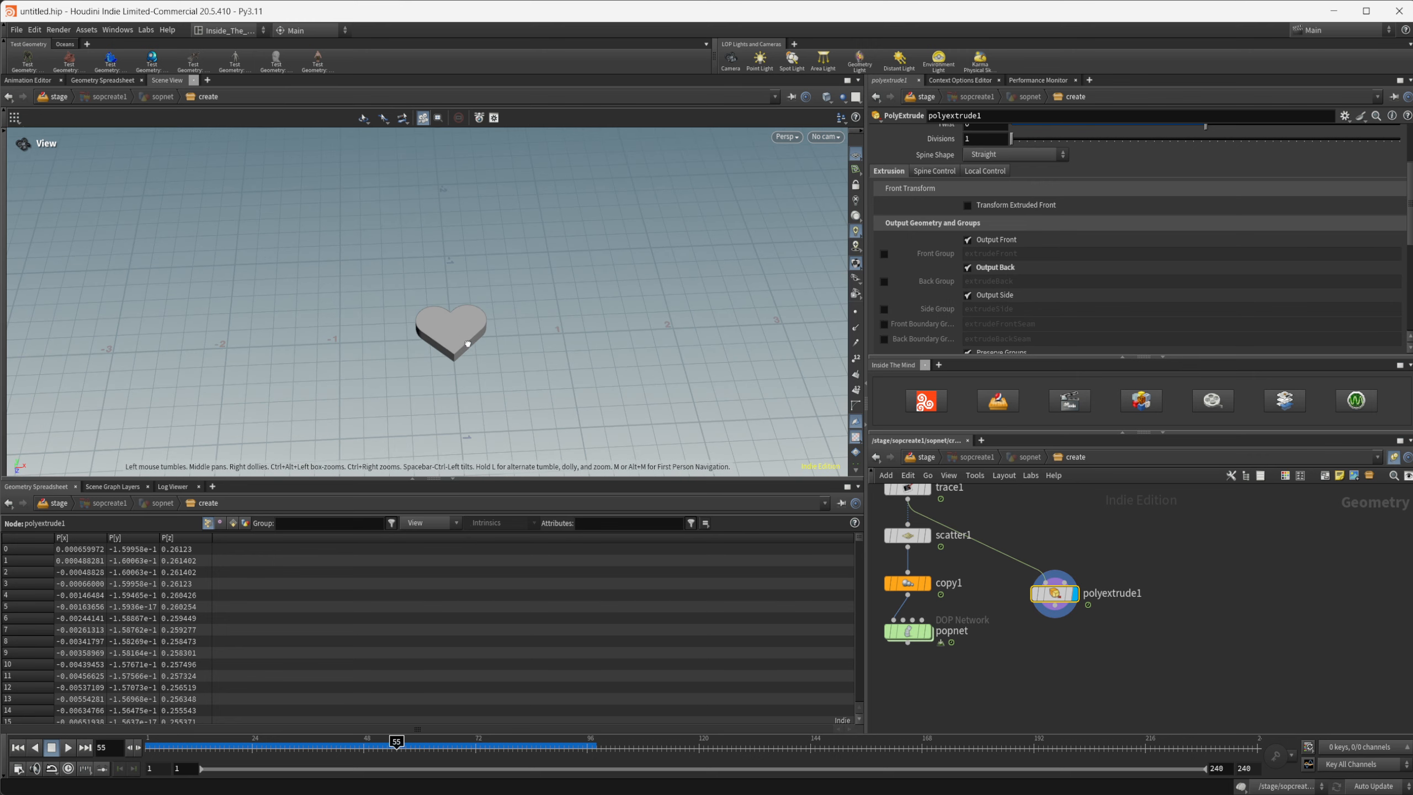
{"action": "scroll", "coordinate": [467, 344], "scroll_direction": "up", "scroll_amount": 3}
{"action": "scroll", "coordinate": [1113, 289], "scroll_direction": "up", "scroll_amount": 3}
- Add a Transform node below polyextrude1 and connect polyextrude1's output to it
{"action": "middle_click_drag", "start_coordinate": [1103, 562], "coordinate": [1079, 531]}
{"action": "left_click_drag", "start_coordinate": [1031, 562], "coordinate": [1031, 533]}
{"action": "key", "text": "Tab"}
{"action": "type", "text": "t"}
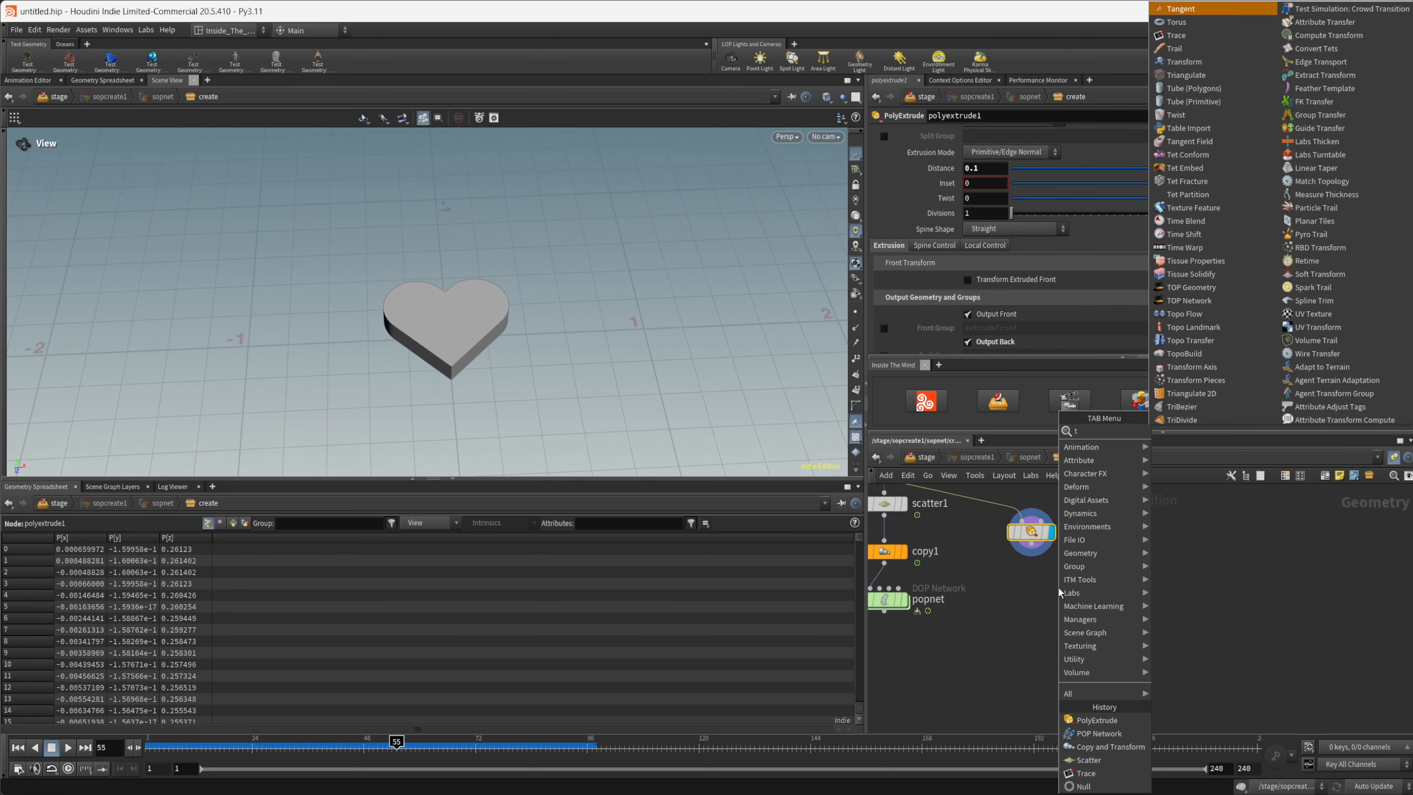
{"action": "type", "text": "ransform"}
{"action": "key", "text": "Return"}
{"action": "left_click", "coordinate": [1058, 585]}
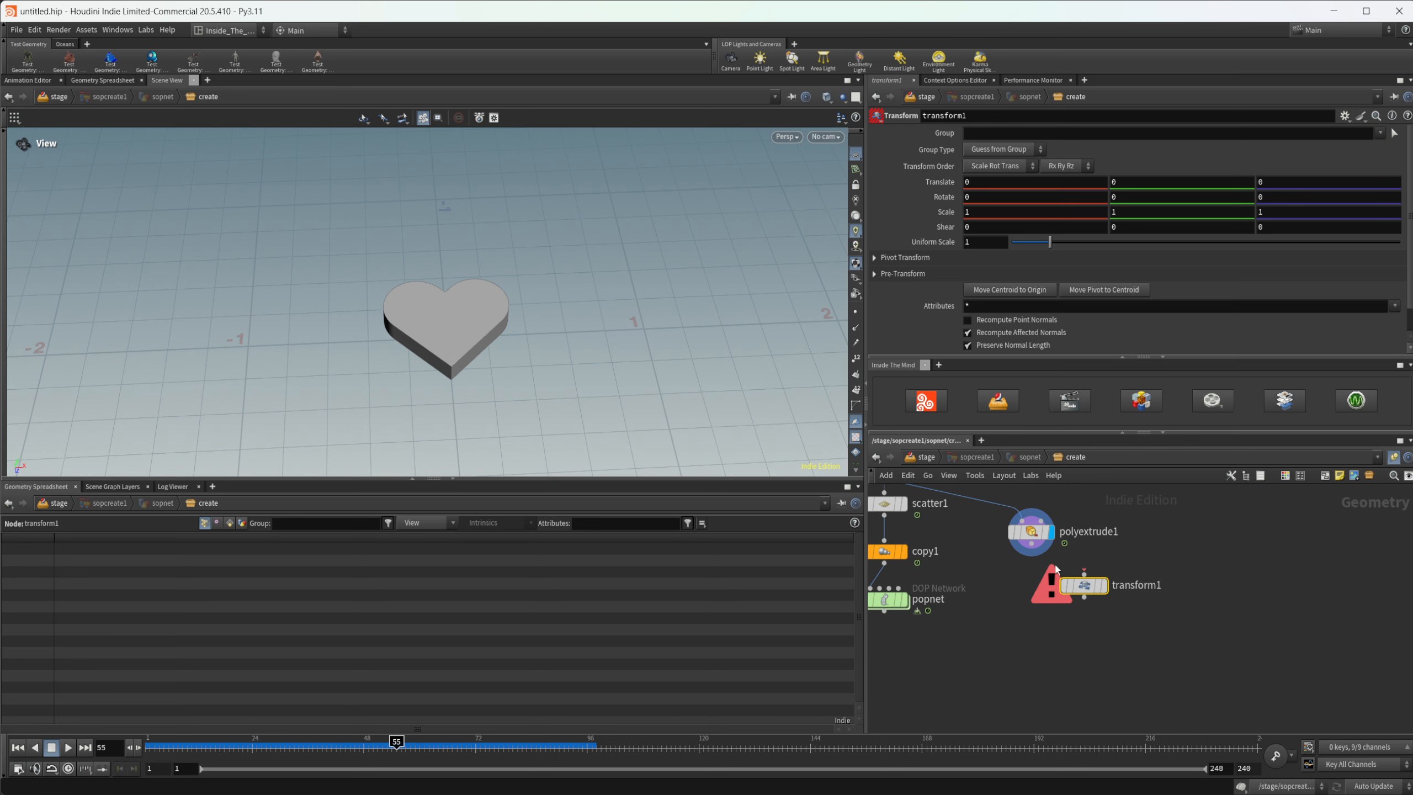
{"action": "left_click", "coordinate": [1032, 548]}
{"action": "left_click", "coordinate": [1085, 574]}
- Add a Boolean node that subtracts transform1 from polyextrude1, and display it
{"action": "key", "text": "Tab"}
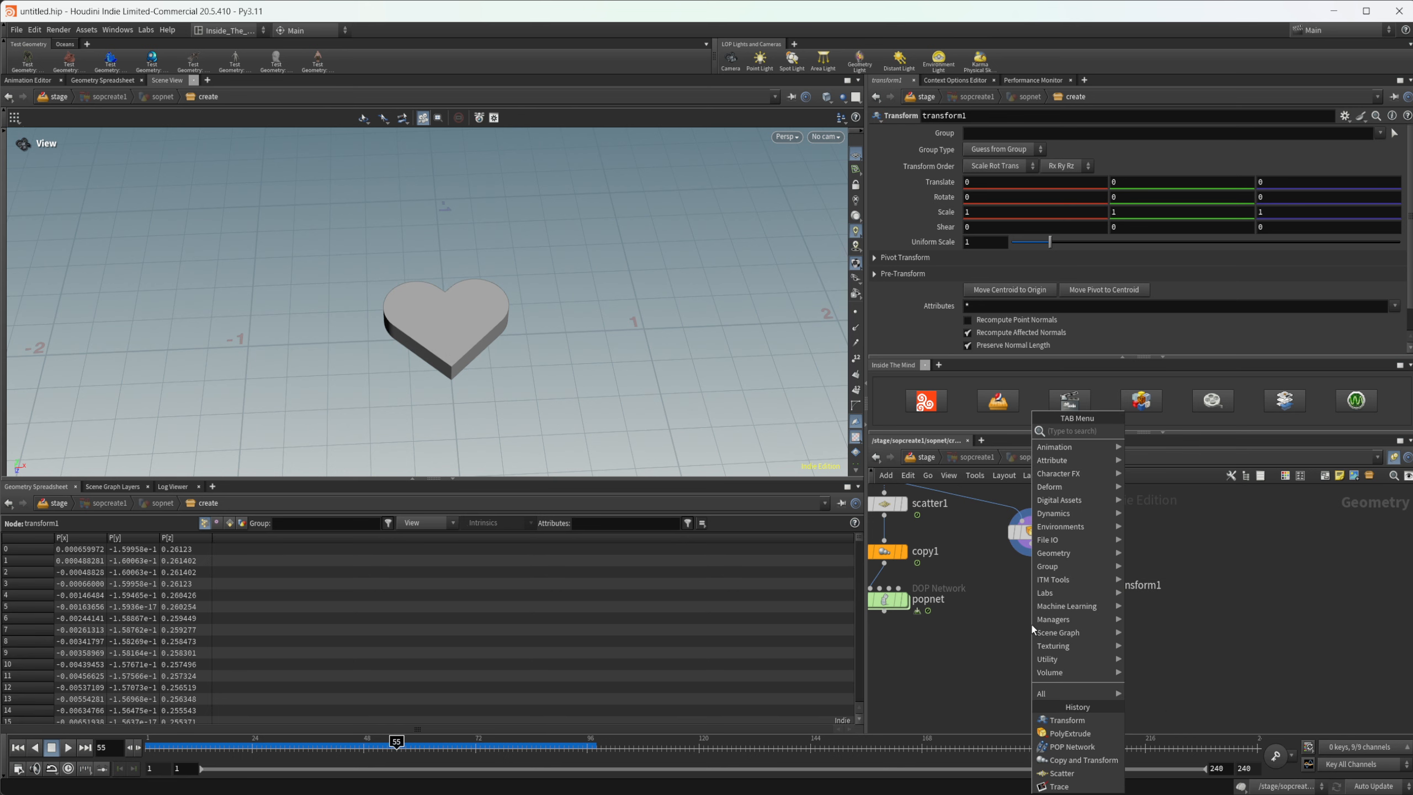
{"action": "type", "text": "boolean"}
{"action": "key", "text": "Return"}
{"action": "left_click", "coordinate": [1030, 623]}
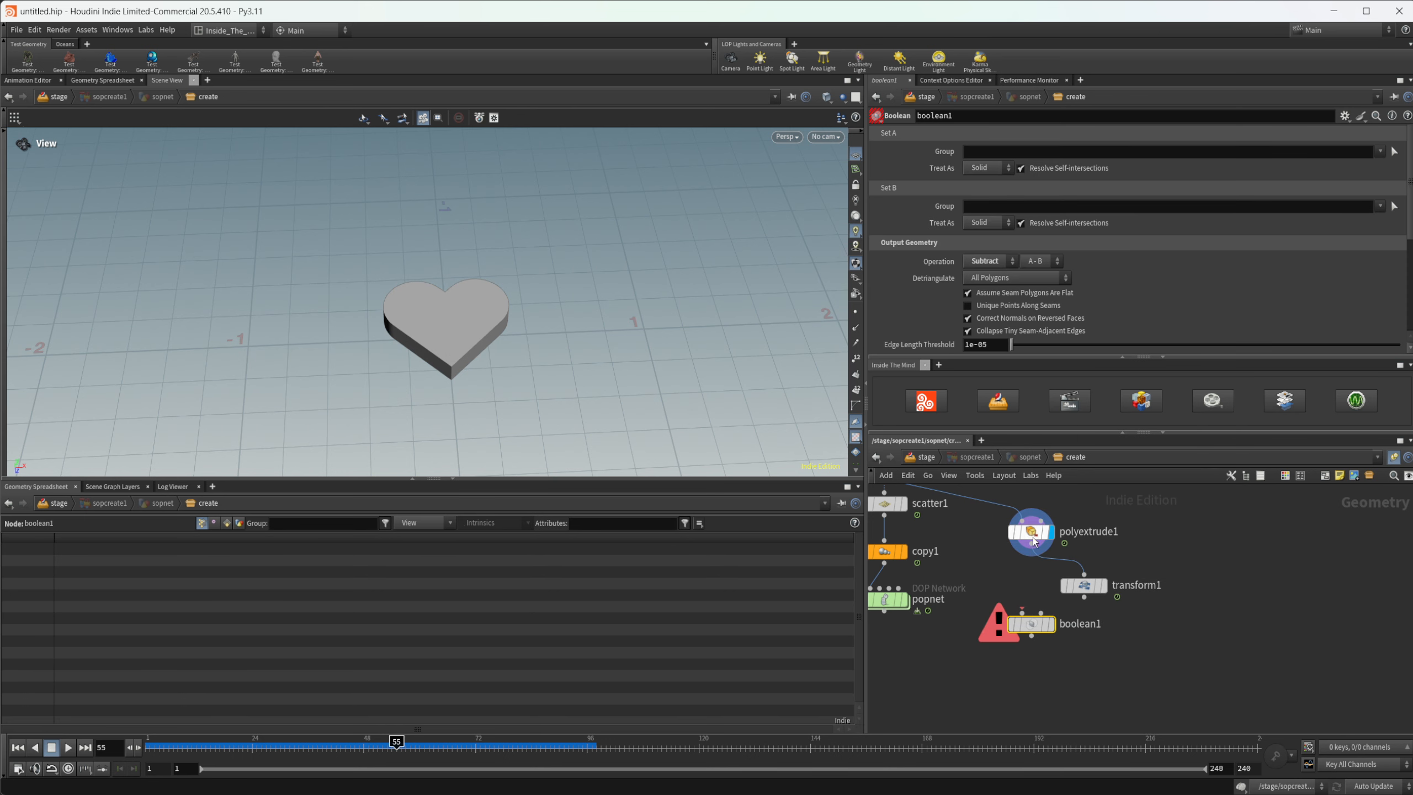
{"action": "left_click_drag", "start_coordinate": [1034, 537], "coordinate": [1088, 570]}
{"action": "left_click", "coordinate": [1050, 623]}
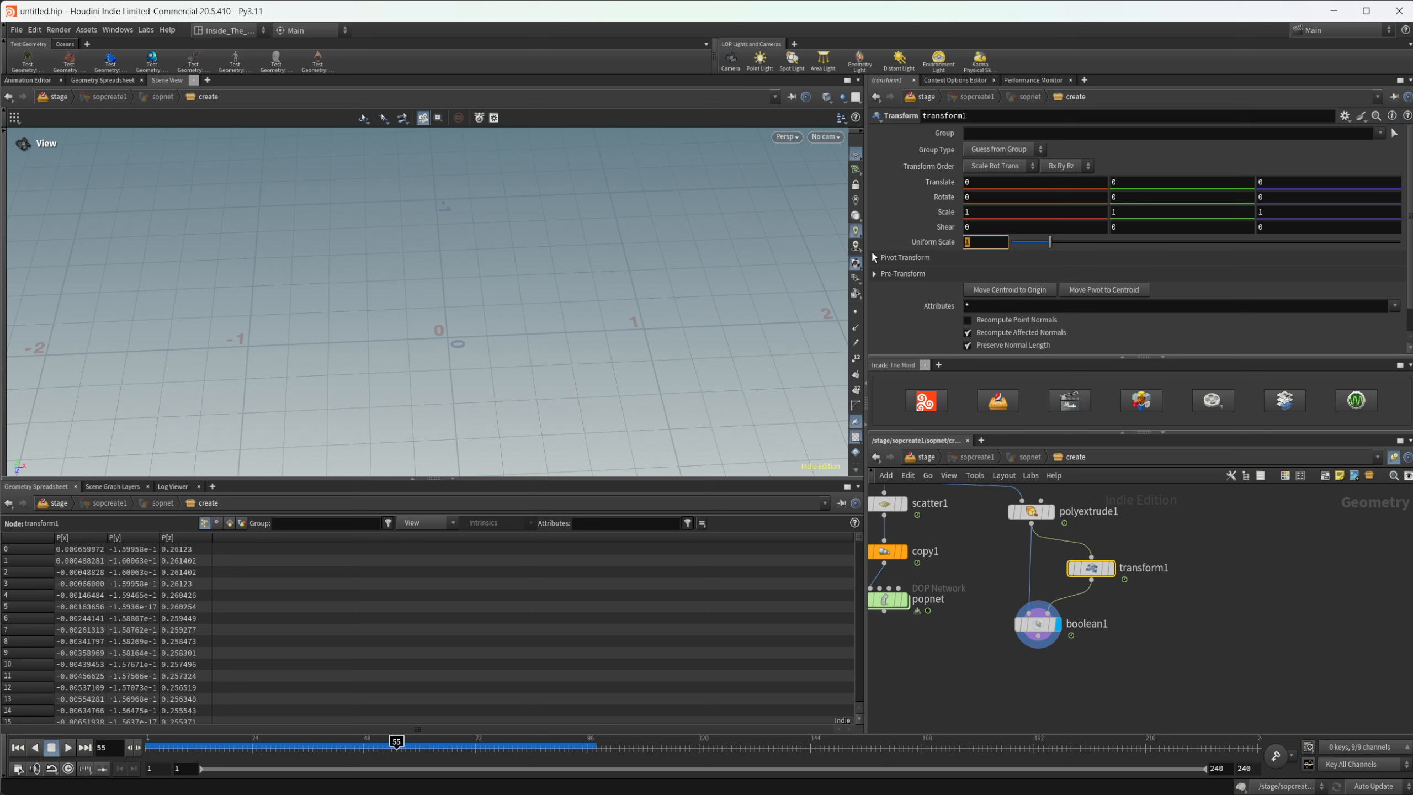
- Set transform1's uniform scale to 0.9 and its Y translation to 0.02 to hollow out the heart
{"action": "type", "text": ".9"}
{"action": "key", "text": "Return"}
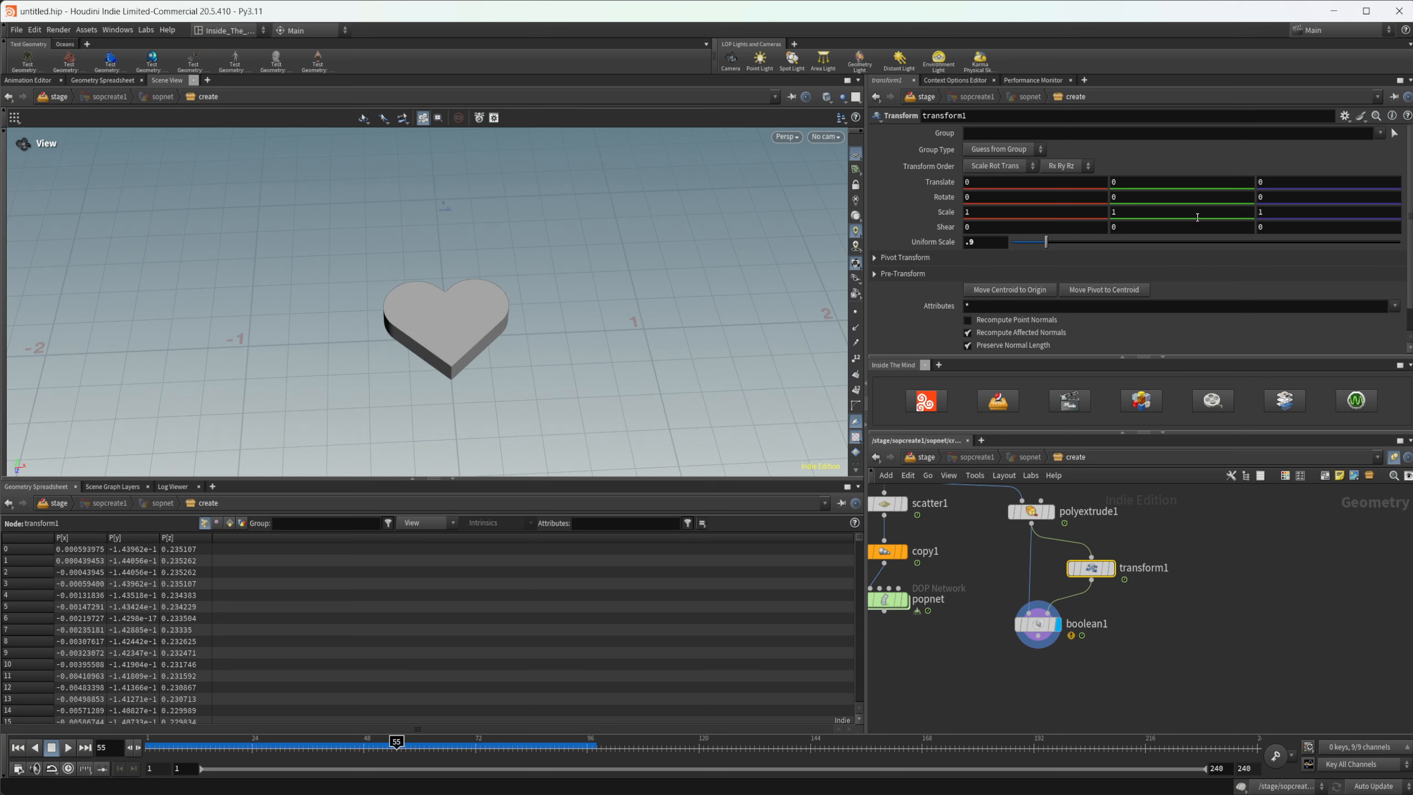
{"action": "left_click", "coordinate": [1159, 184]}
{"action": "type", "text": ".02"}
{"action": "key", "text": "Return"}
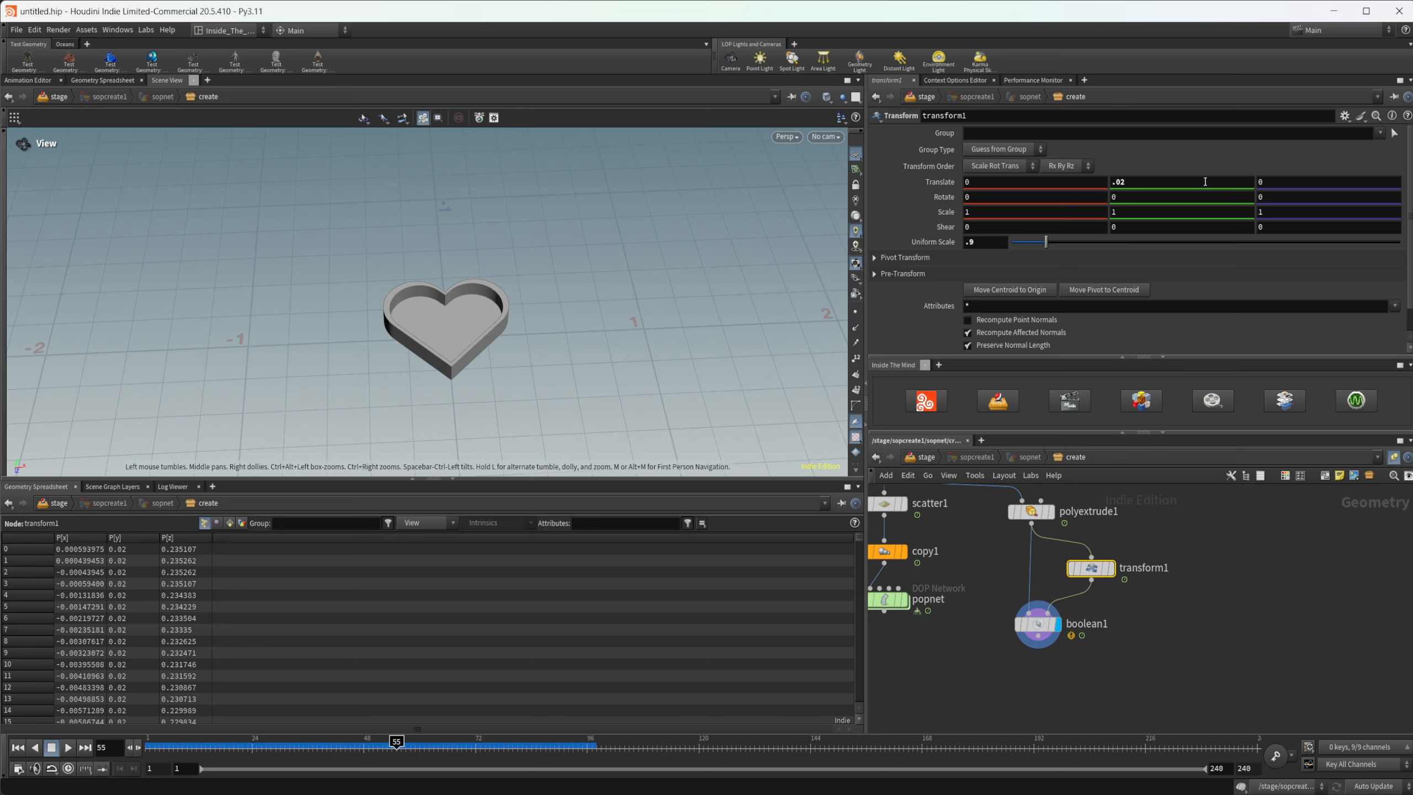
{"action": "scroll", "coordinate": [470, 277], "scroll_direction": "up", "scroll_amount": 5}
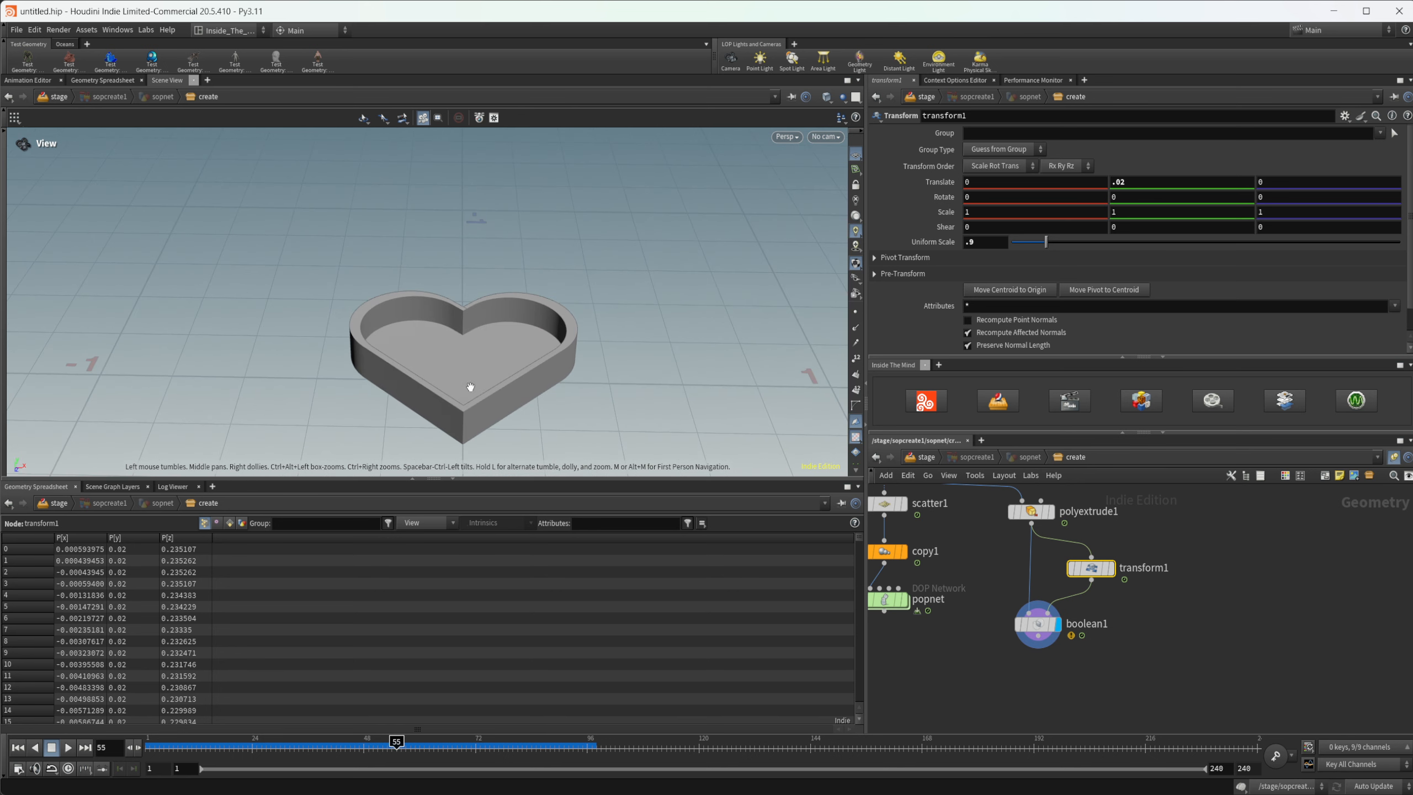
{"action": "scroll", "coordinate": [471, 386], "scroll_direction": "up", "scroll_amount": 3}
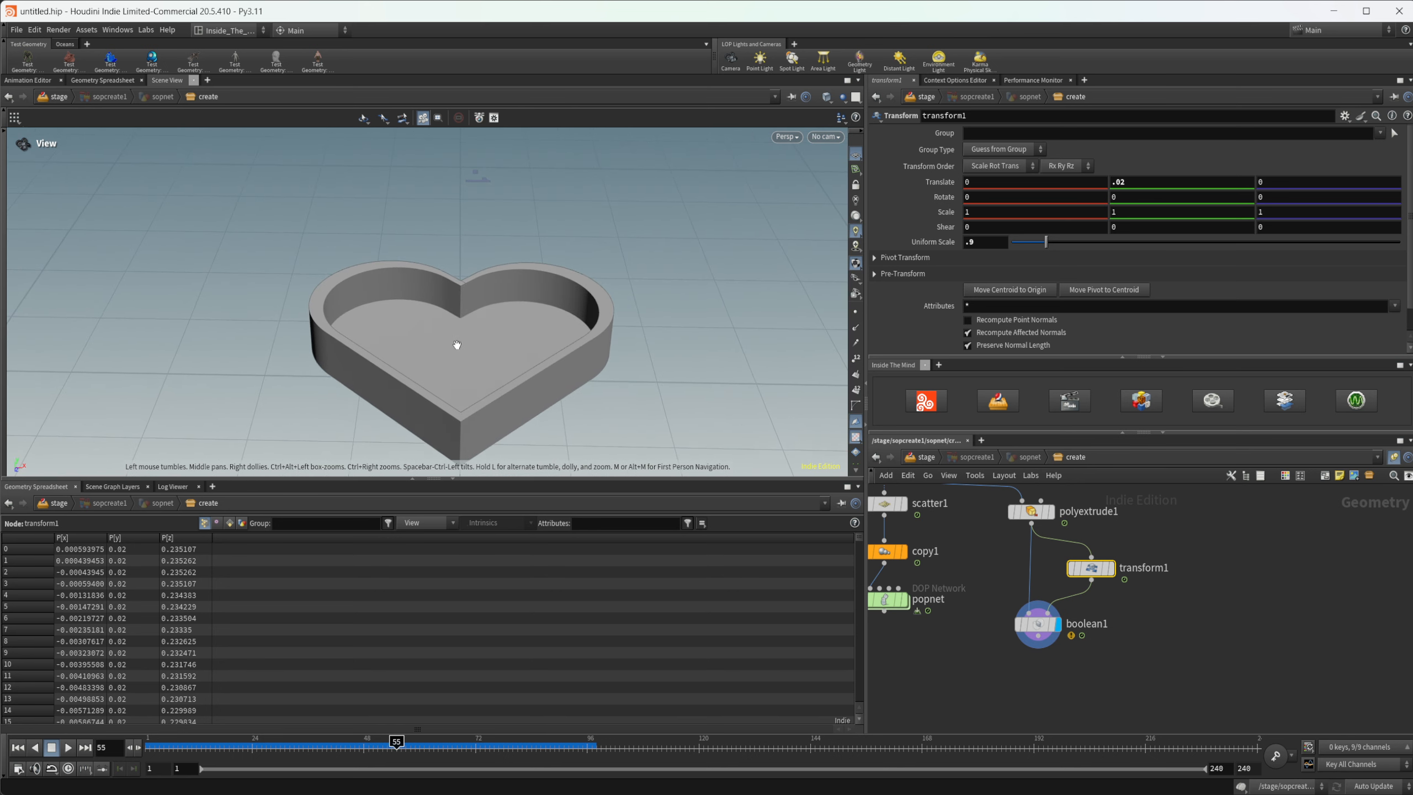
{"action": "mouse_move", "coordinate": [456, 345]}
{"action": "left_mouse_down"}
{"action": "mouse_move", "coordinate": [467, 412]}
{"action": "mouse_move", "coordinate": [458, 356]}
{"action": "left_mouse_up"}
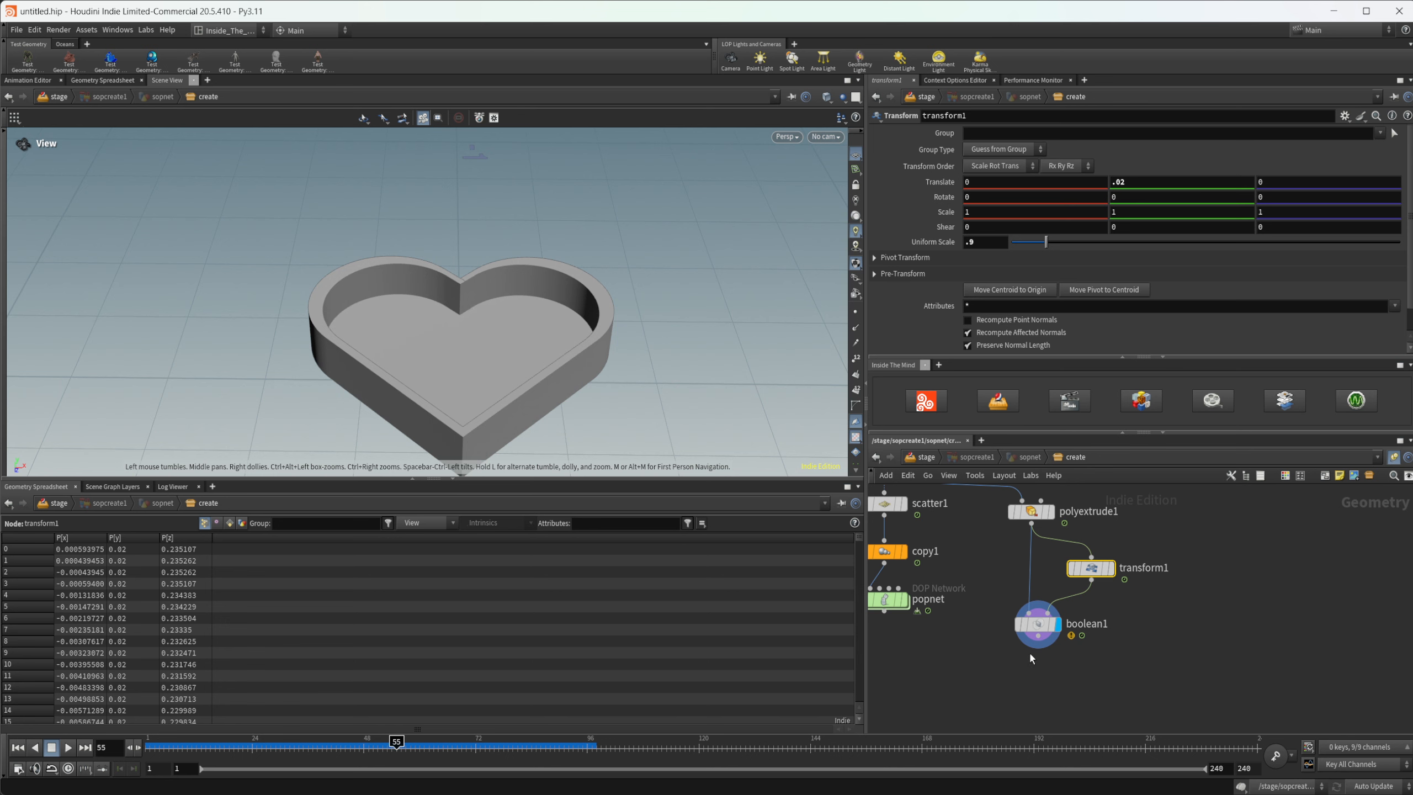
{"action": "middle_click_drag", "start_coordinate": [1029, 652], "coordinate": [1009, 636]}
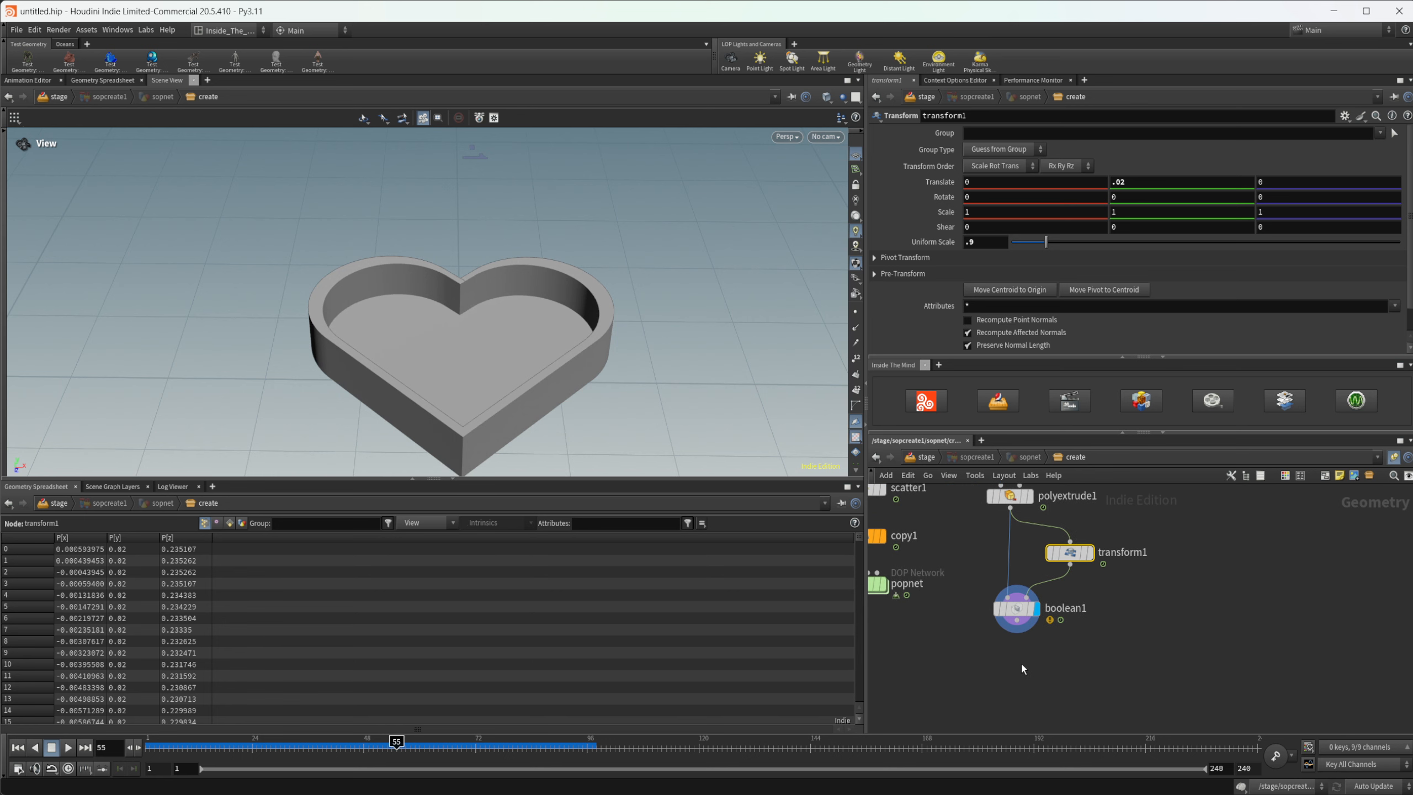
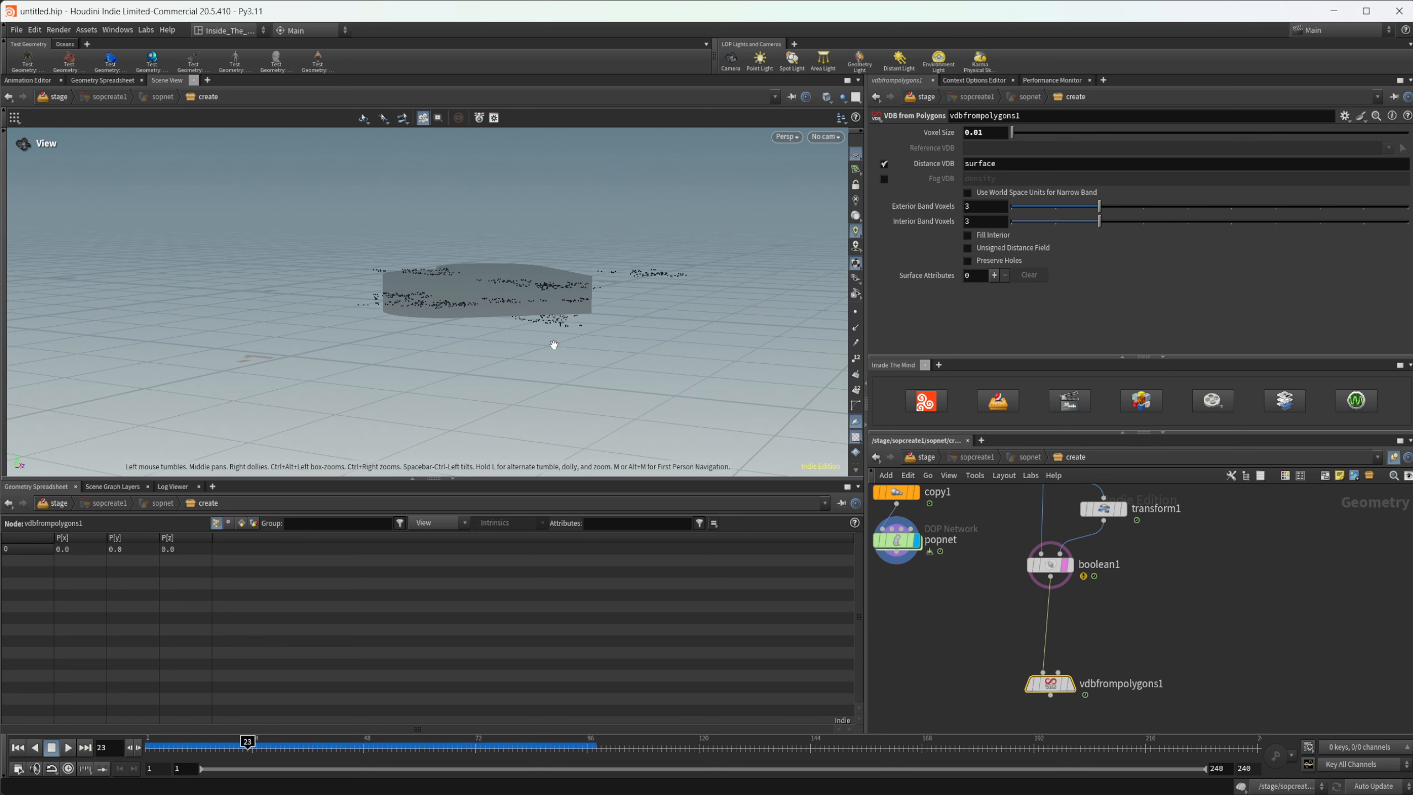
- Insert a Match Size node between boolean1 and vdbfrompolygons1 and show it as a template
{"action": "key", "text": "Tab"}
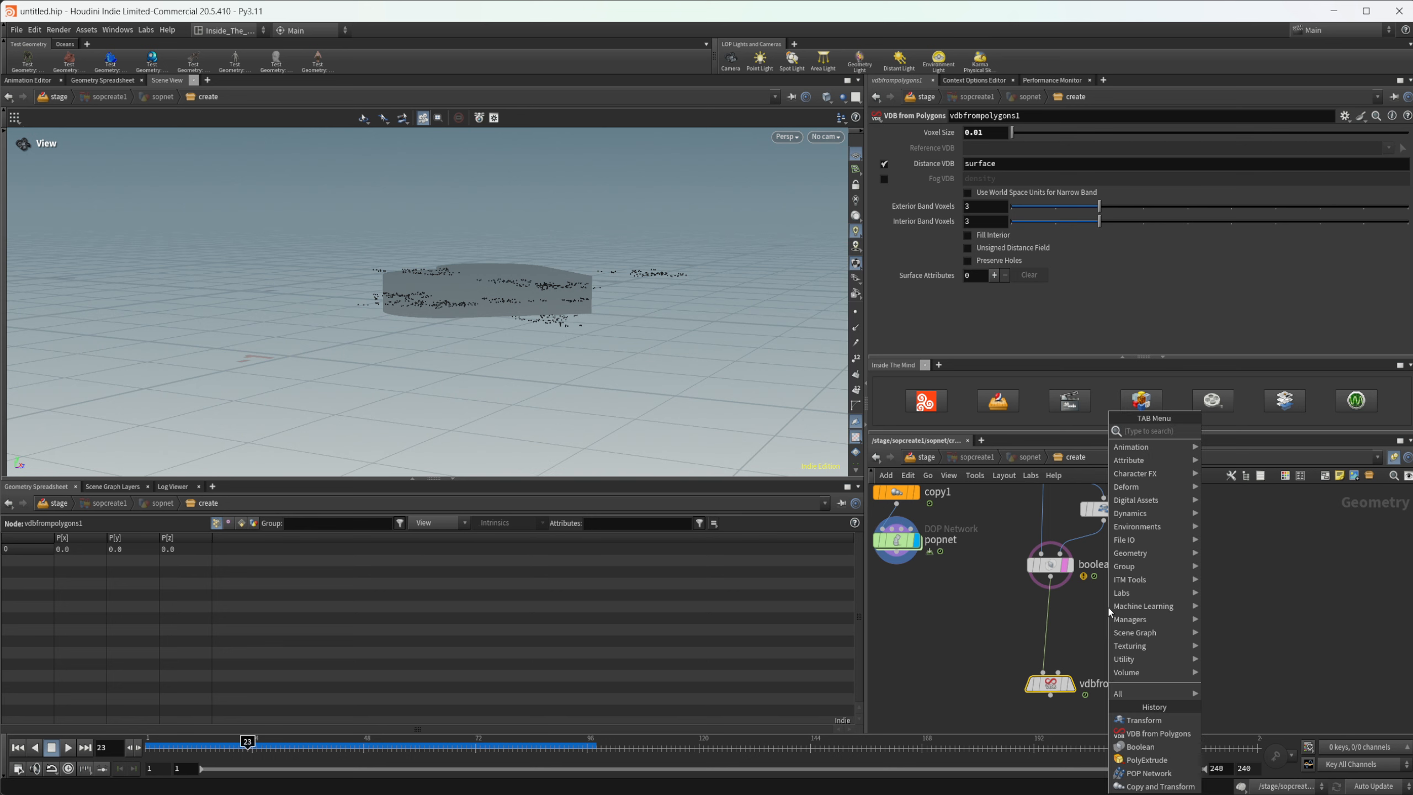
{"action": "type", "text": "match"}
{"action": "key", "text": "Down"}
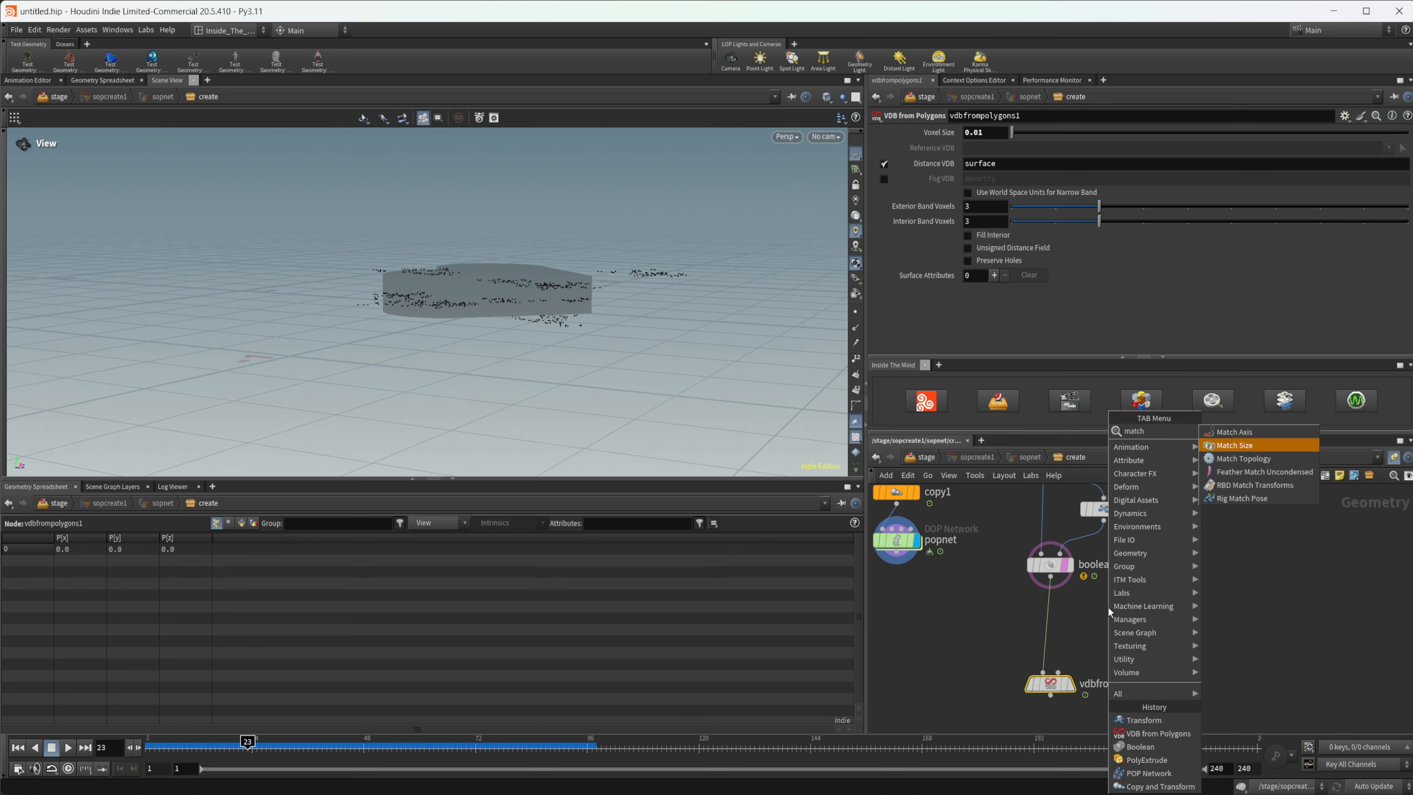
{"action": "key", "text": "Return"}
{"action": "left_click", "coordinate": [1107, 604]}
{"action": "left_click_drag", "start_coordinate": [1104, 607], "coordinate": [1057, 619]}
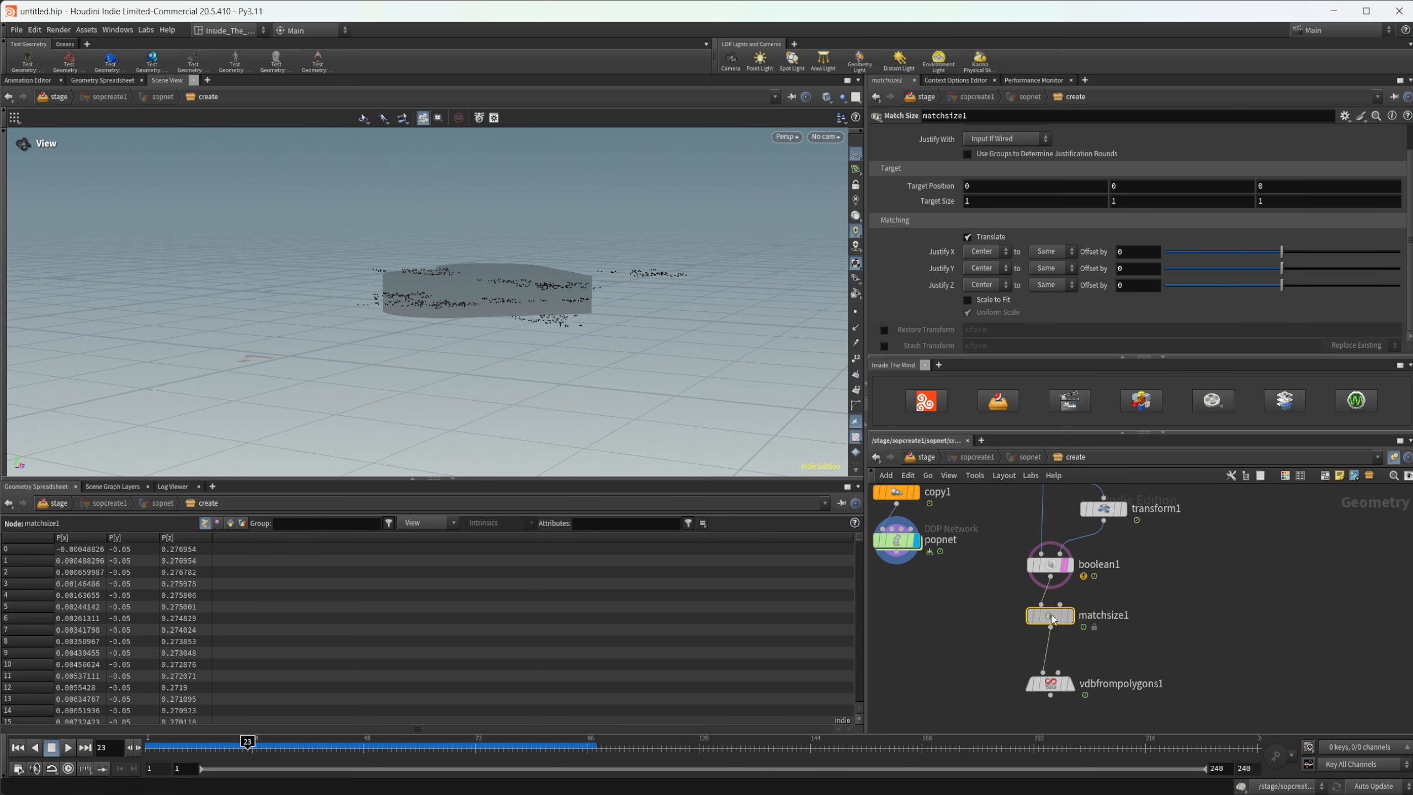
{"action": "left_click", "coordinate": [1075, 642]}
{"action": "left_click_drag", "start_coordinate": [532, 308], "coordinate": [505, 299]}
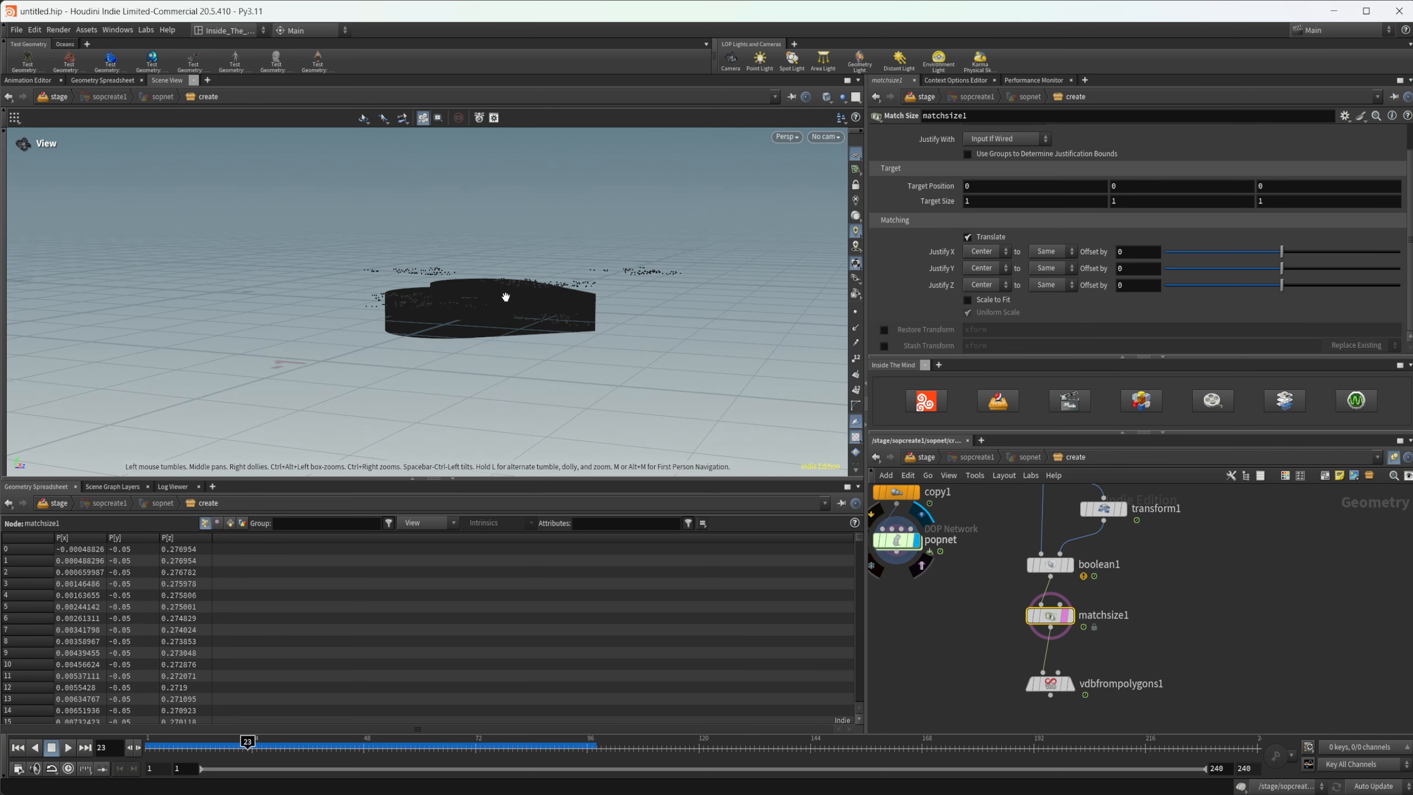
- Insert a Transform node between matchsize1 and vdbfrompolygons1 and template its heart geometry
{"action": "middle_click_drag", "start_coordinate": [1174, 650], "coordinate": [1139, 596]}
{"action": "left_click_drag", "start_coordinate": [1025, 636], "coordinate": [1024, 678]}
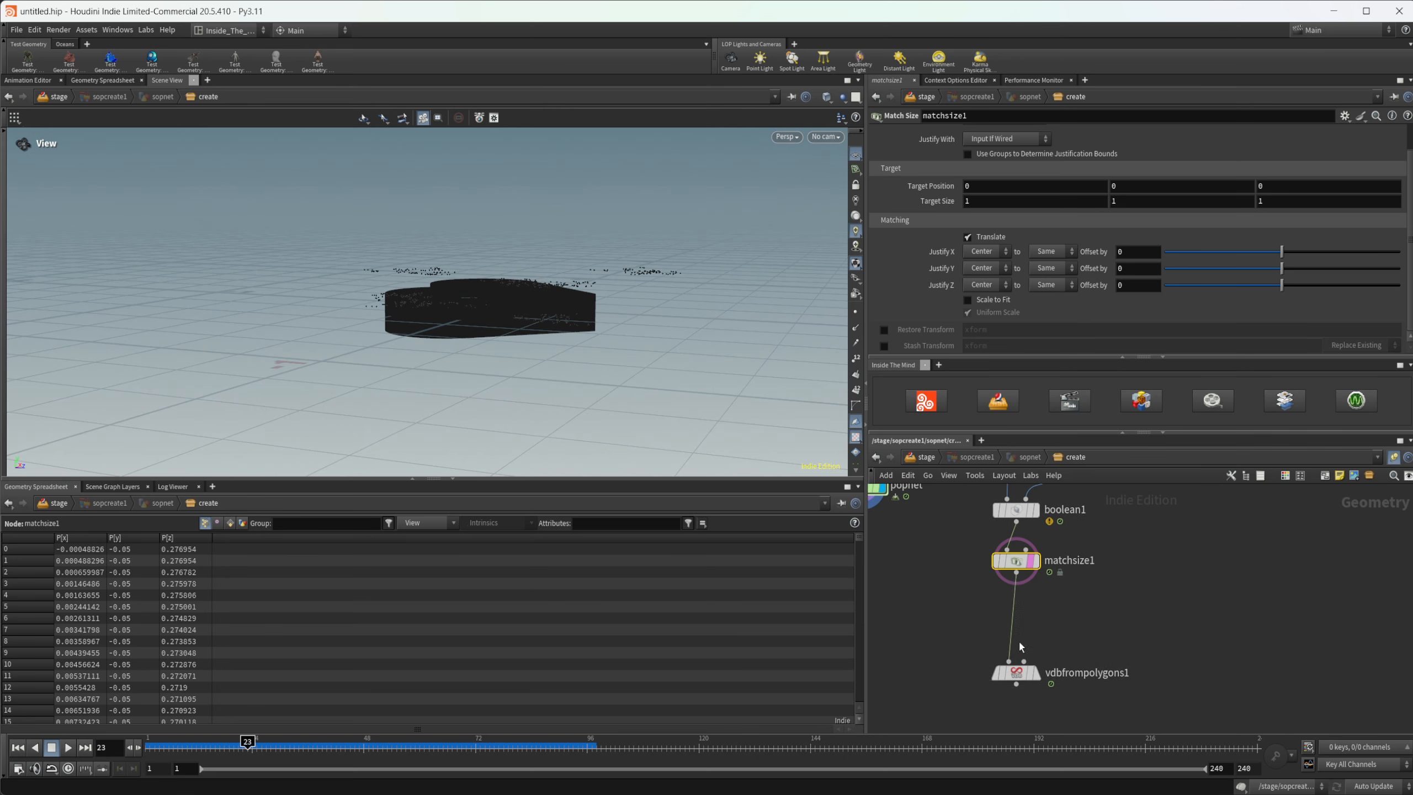
{"action": "key", "text": "Tab"}
{"action": "type", "text": "trans"}
{"action": "key", "text": "Return"}
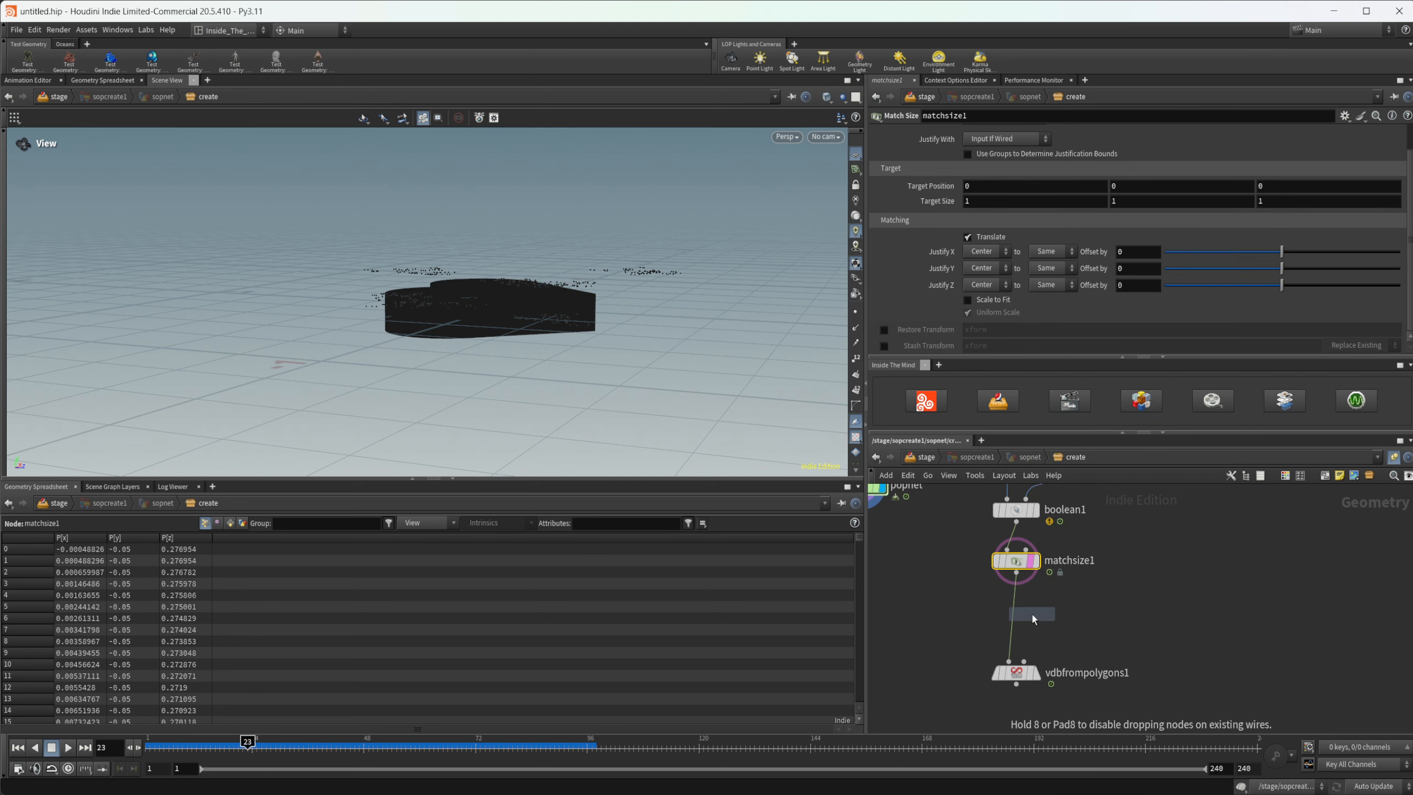
{"action": "left_click", "coordinate": [1032, 614]}
{"action": "left_click_drag", "start_coordinate": [1033, 615], "coordinate": [1022, 614]}
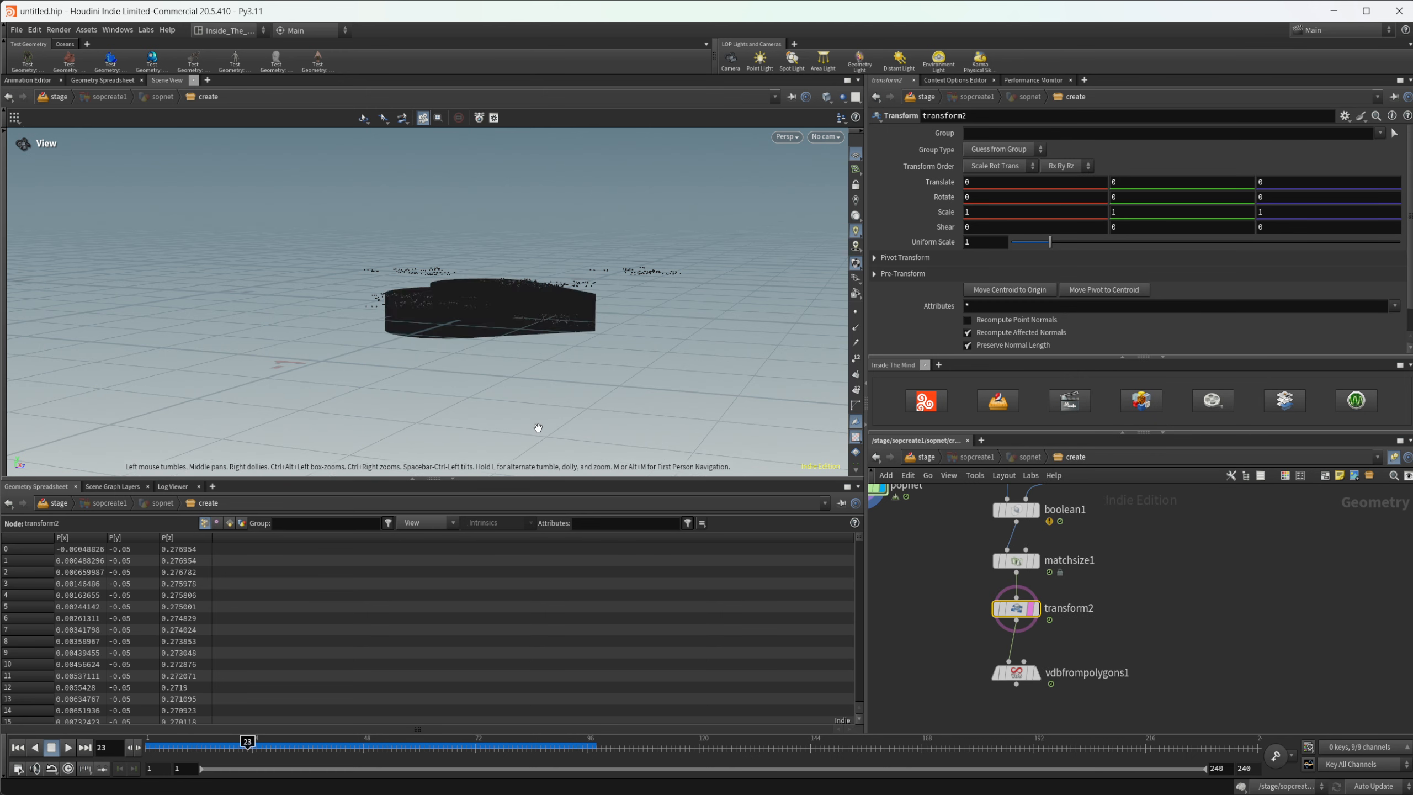
- Scale the heart container up around the particles with a uniform scale of 4.43 on transform2
{"action": "left_click_drag", "start_coordinate": [509, 321], "coordinate": [489, 339]}
{"action": "left_click_drag", "start_coordinate": [1049, 243], "coordinate": [1198, 243]}
{"action": "left_click_drag", "start_coordinate": [432, 379], "coordinate": [514, 309]}
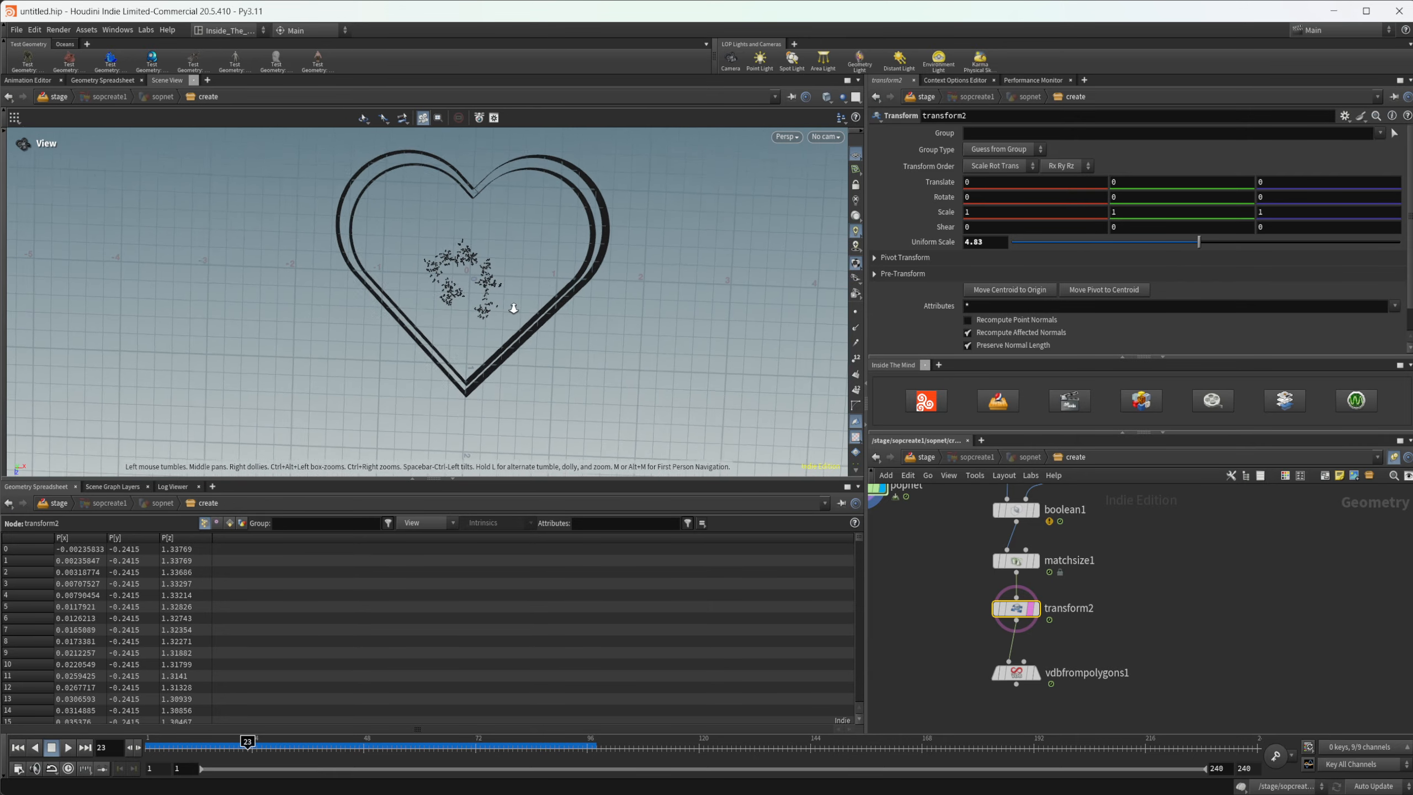
{"action": "scroll", "coordinate": [520, 307], "scroll_direction": "up", "scroll_amount": 2}
{"action": "left_click", "coordinate": [1180, 242]}
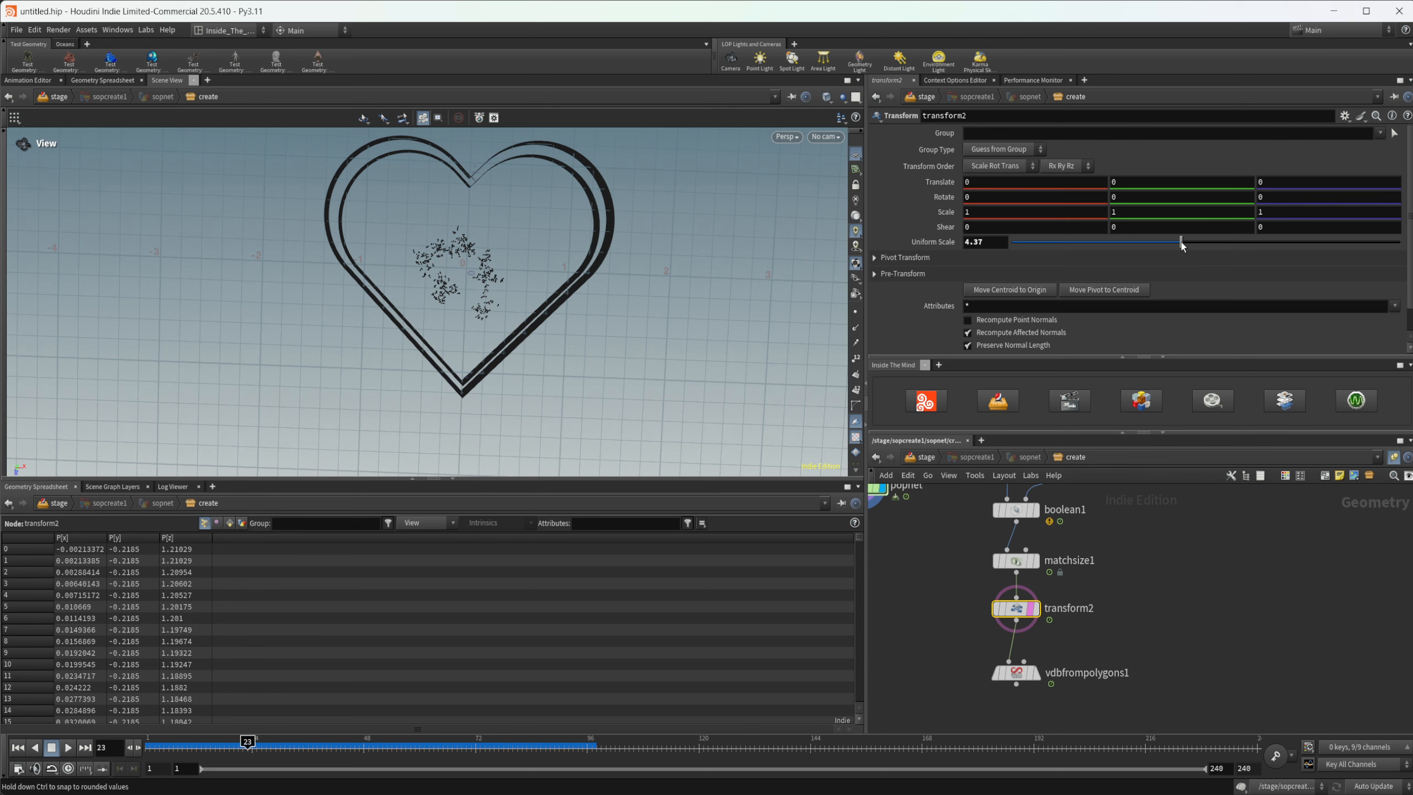
{"action": "left_click_drag", "start_coordinate": [1181, 243], "coordinate": [1183, 243]}
{"action": "left_click_drag", "start_coordinate": [615, 316], "coordinate": [279, 392]}
{"action": "scroll", "coordinate": [436, 340], "scroll_direction": "up", "scroll_amount": 5}
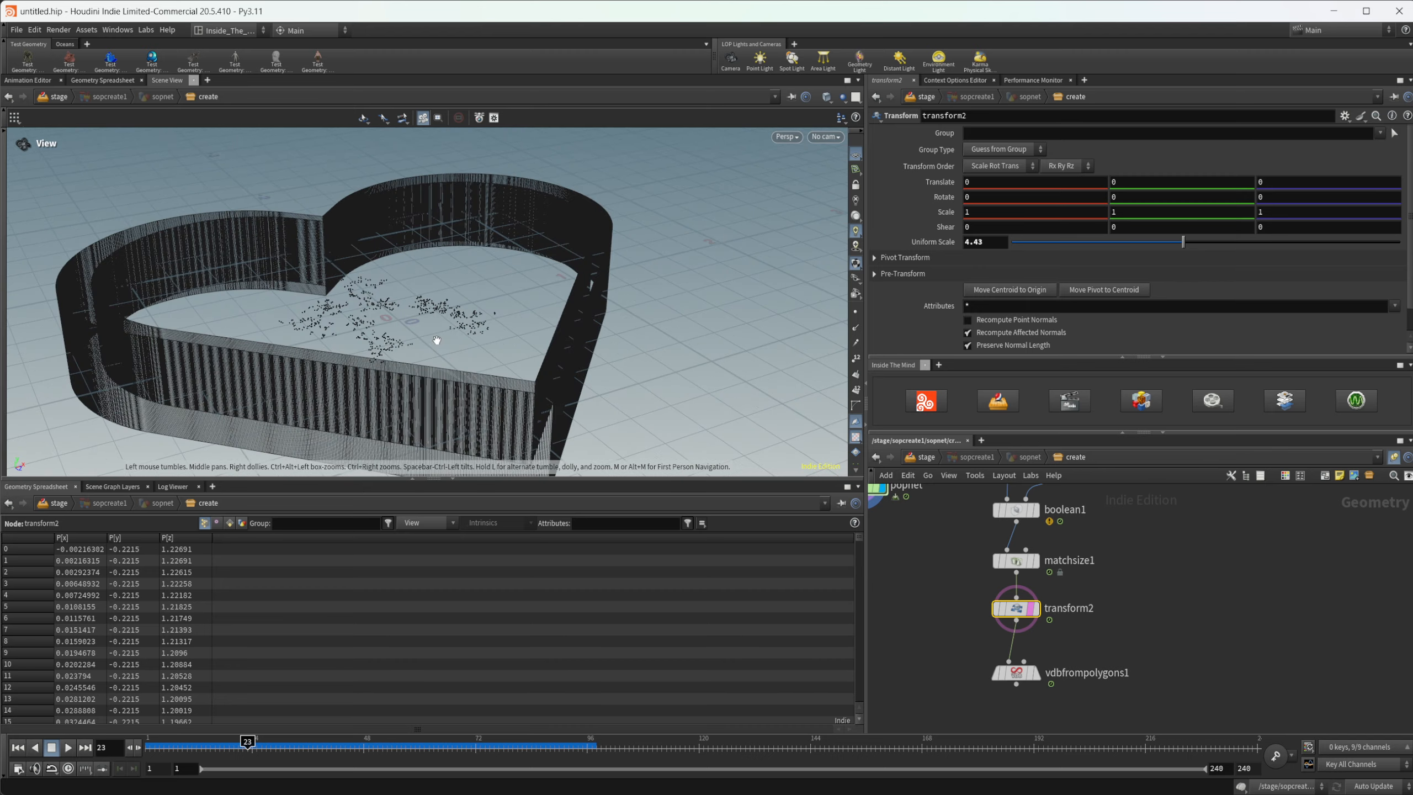
{"action": "left_click_drag", "start_coordinate": [436, 340], "coordinate": [516, 433]}
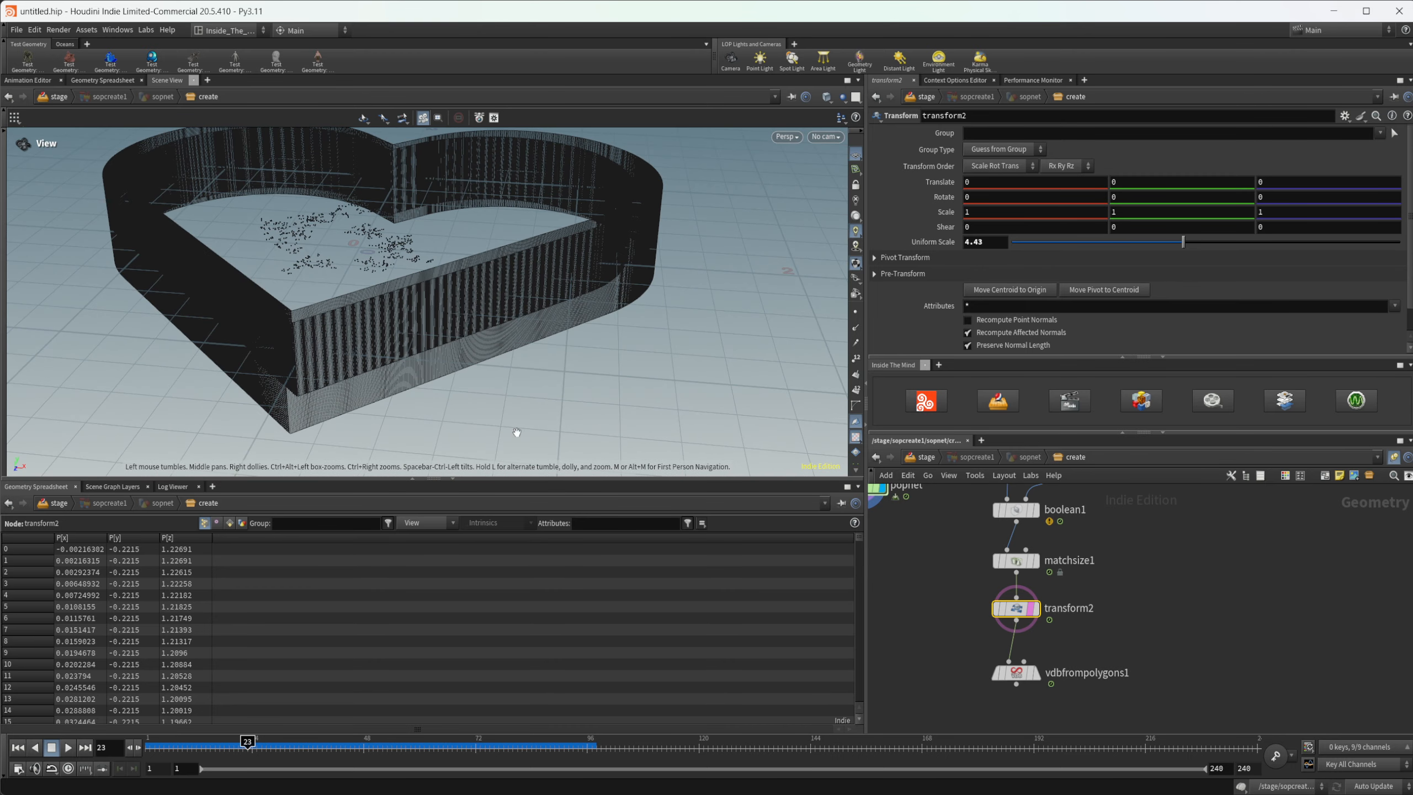
- Display vdbfrompolygons1 and turn on the template view of popnet's particles
{"action": "mouse_move", "coordinate": [1018, 674]}
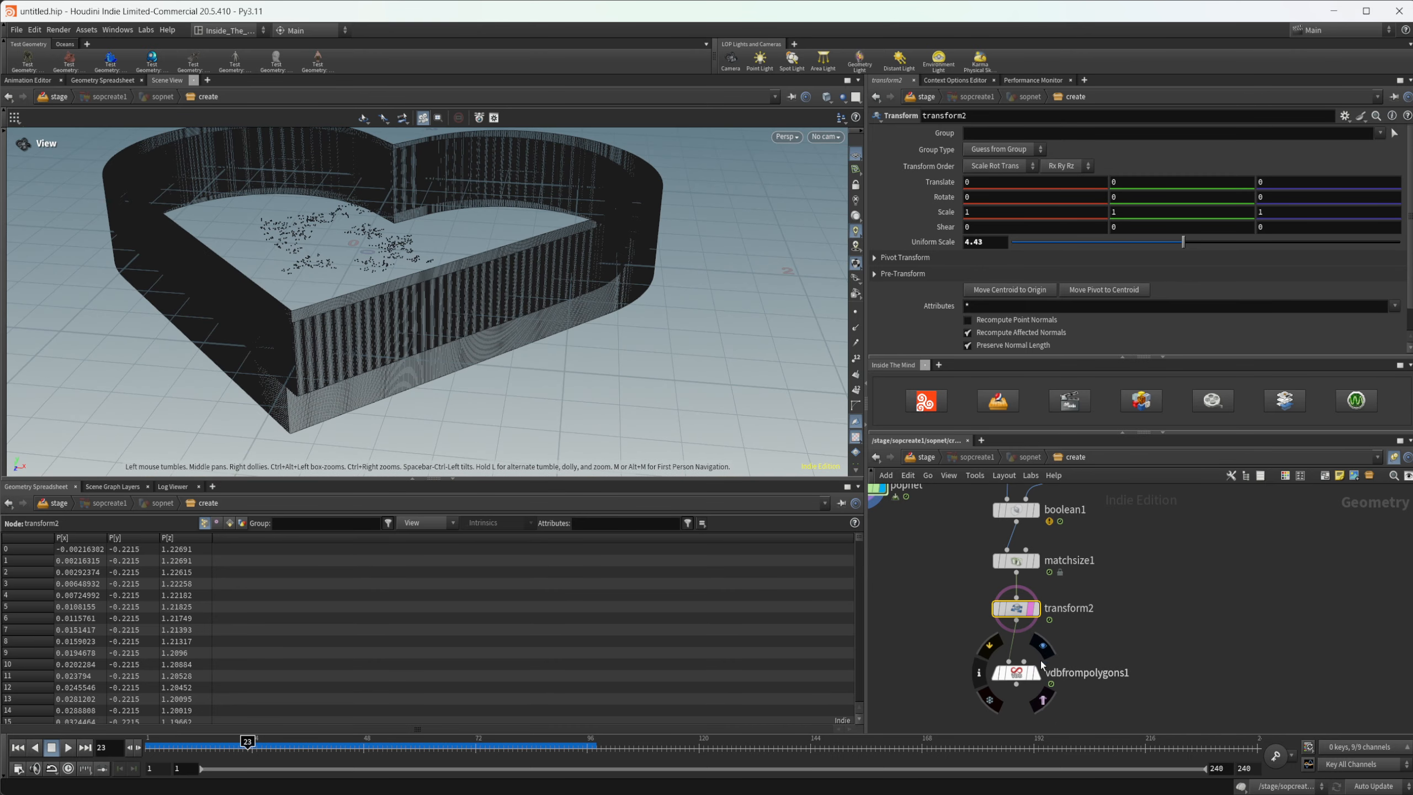
{"action": "left_click", "coordinate": [1044, 700]}
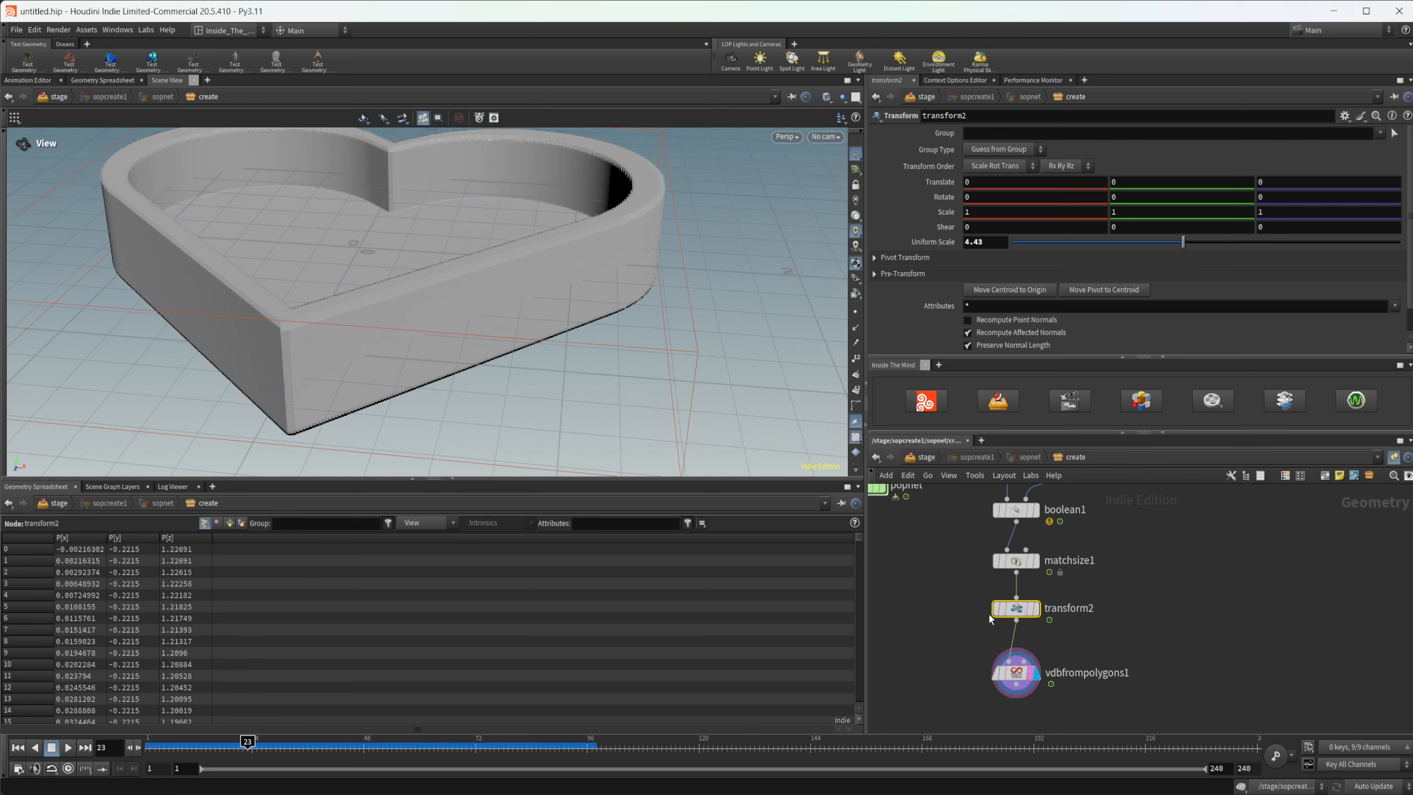
{"action": "middle_click_drag", "start_coordinate": [990, 618], "coordinate": [1065, 716]}
{"action": "left_click", "coordinate": [962, 610]}
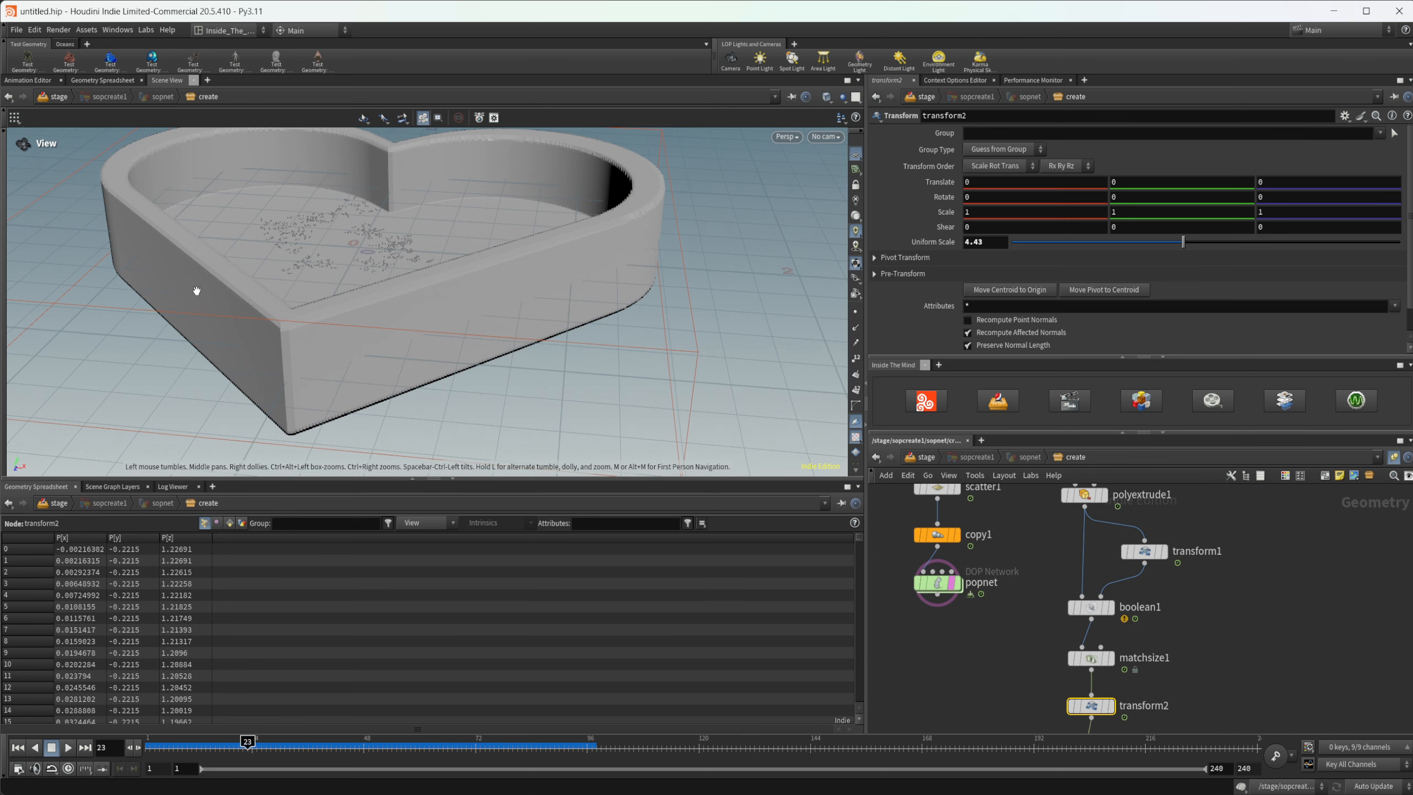
- Examine how the particles sit inside the heart-shaped VDB container from several angles
{"action": "left_click_drag", "start_coordinate": [197, 291], "coordinate": [263, 249]}
{"action": "right_click_drag", "start_coordinate": [262, 250], "coordinate": [387, 227]}
{"action": "left_click_drag", "start_coordinate": [387, 227], "coordinate": [387, 142]}
{"action": "middle_click_drag", "start_coordinate": [387, 141], "coordinate": [367, 367]}
{"action": "left_click_drag", "start_coordinate": [440, 262], "coordinate": [424, 290]}
{"action": "right_click_drag", "start_coordinate": [441, 288], "coordinate": [292, 413]}
{"action": "middle_click_drag", "start_coordinate": [350, 335], "coordinate": [346, 273]}
{"action": "left_click_drag", "start_coordinate": [346, 273], "coordinate": [371, 359]}
{"action": "middle_click_drag", "start_coordinate": [1169, 731], "coordinate": [1138, 611]}
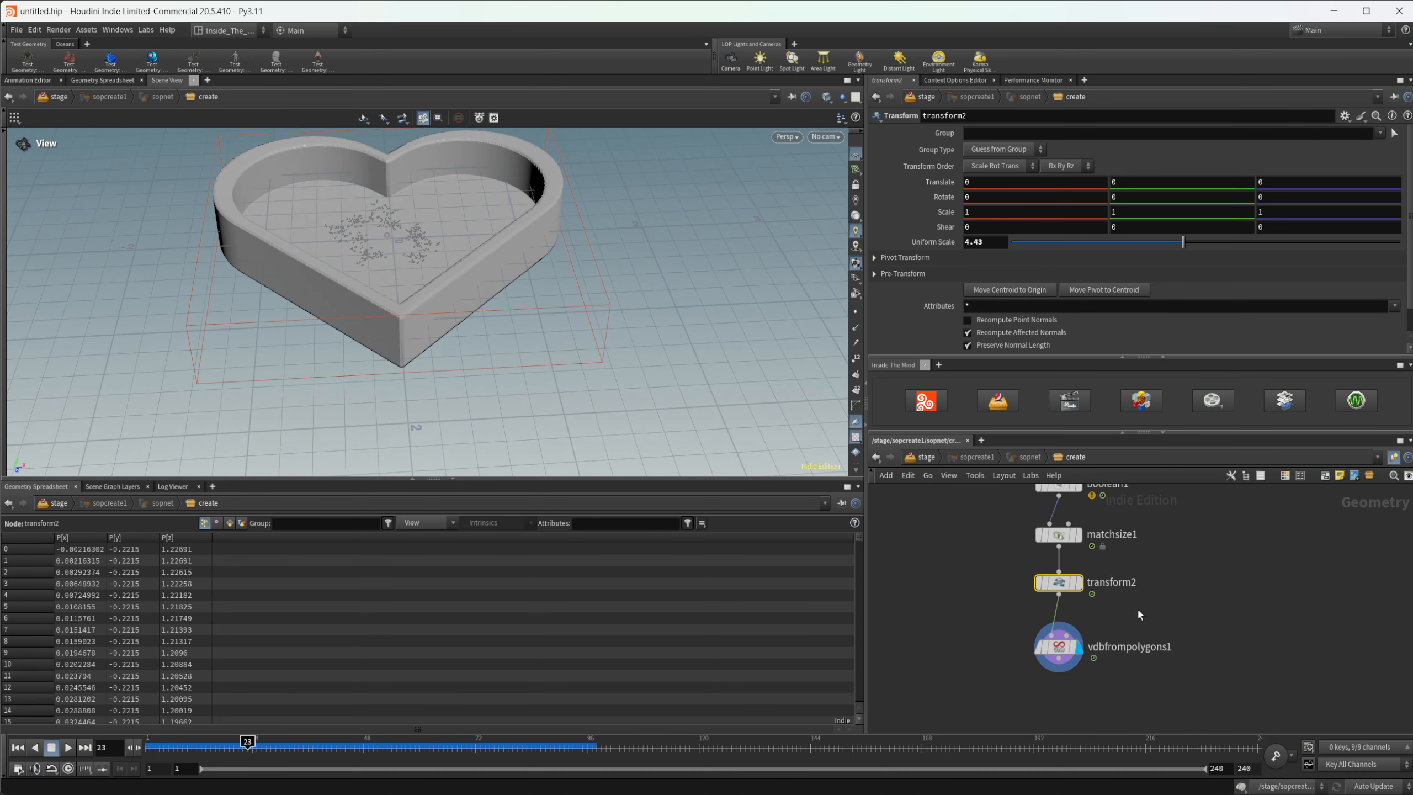
- Add a VDB Smooth SDF node after vdbfrompolygons1 and display the smoothed heart container
{"action": "key", "text": "Tab"}
{"action": "type", "text": "sd"}
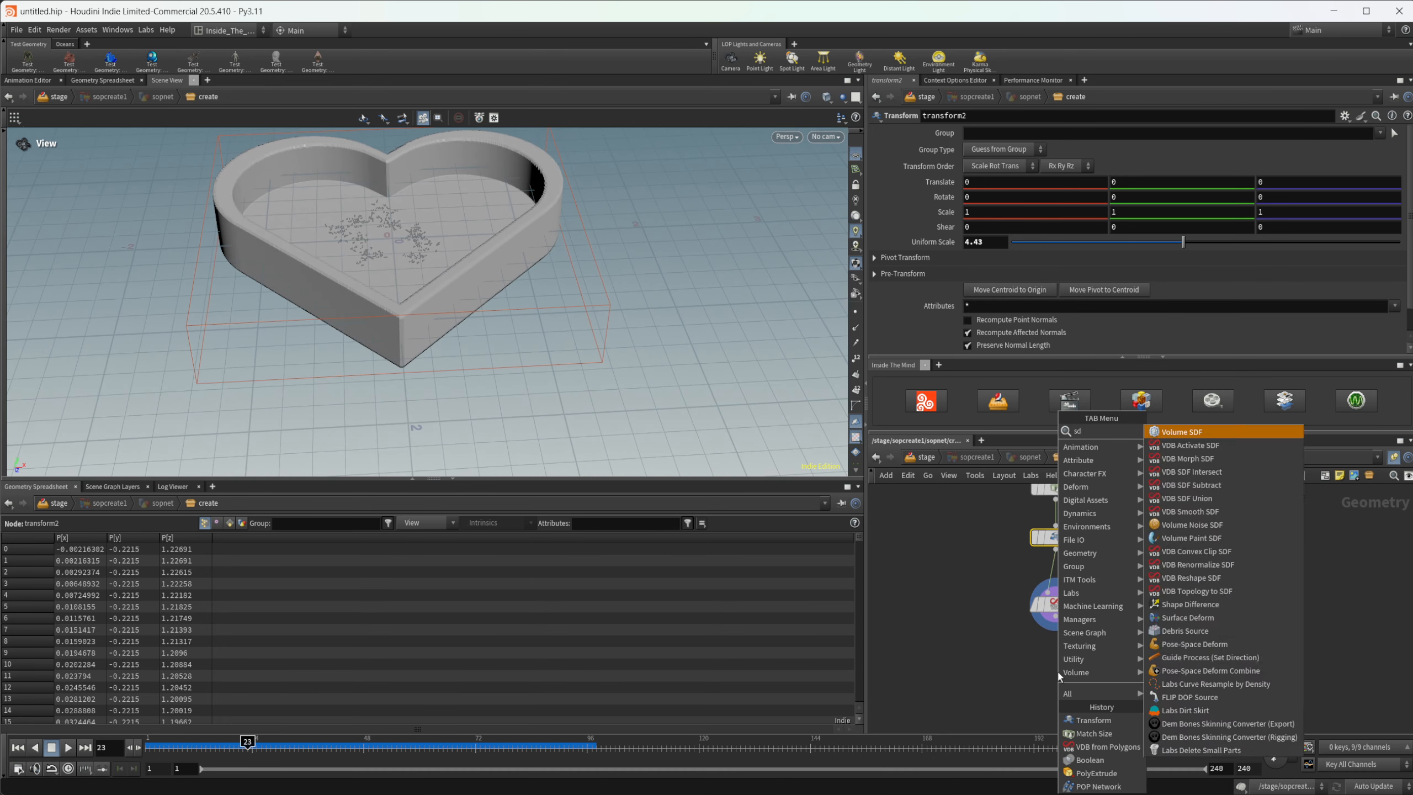
{"action": "type", "text": "fsm"}
{"action": "key", "text": "Return"}
{"action": "left_click", "coordinate": [1058, 672]}
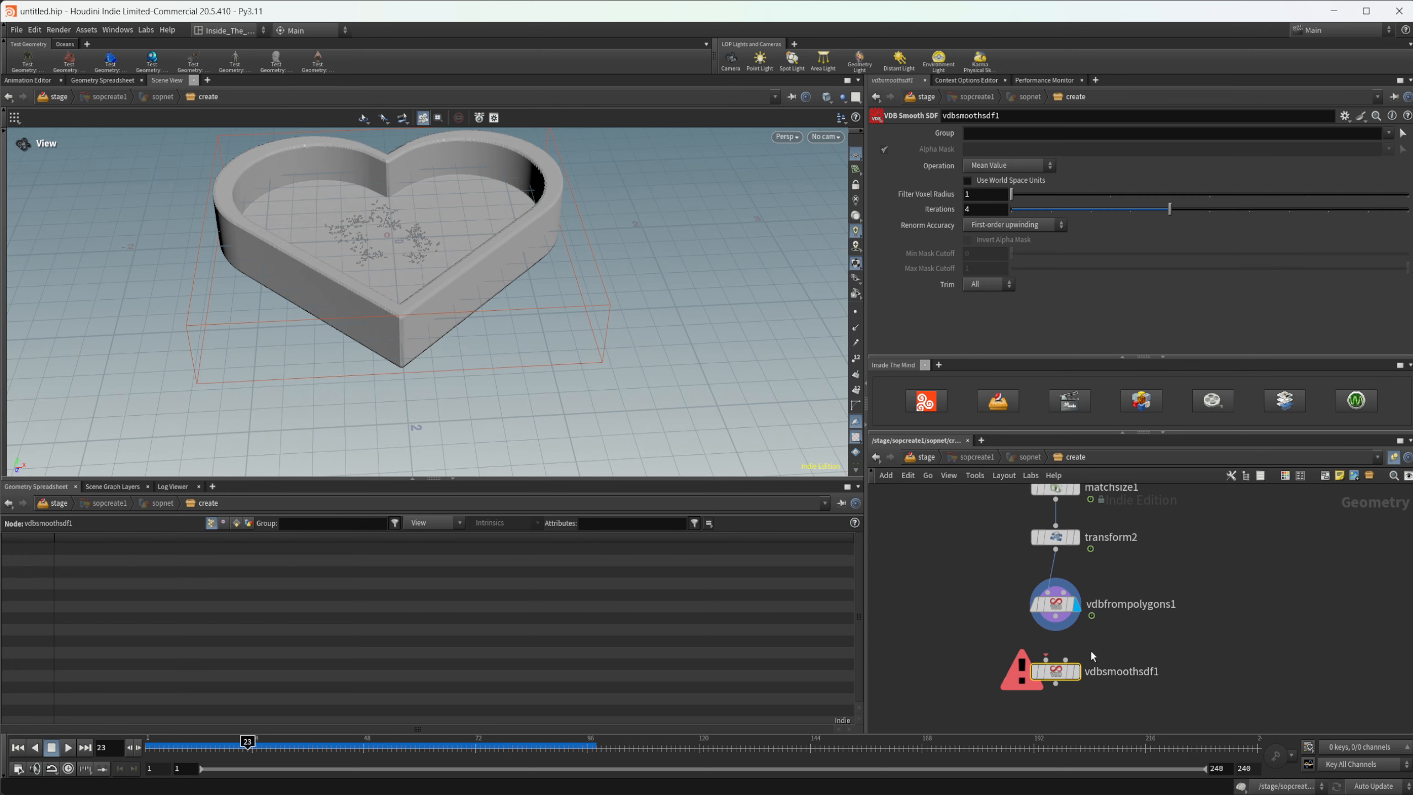
{"action": "left_click_drag", "start_coordinate": [1059, 626], "coordinate": [1055, 661]}
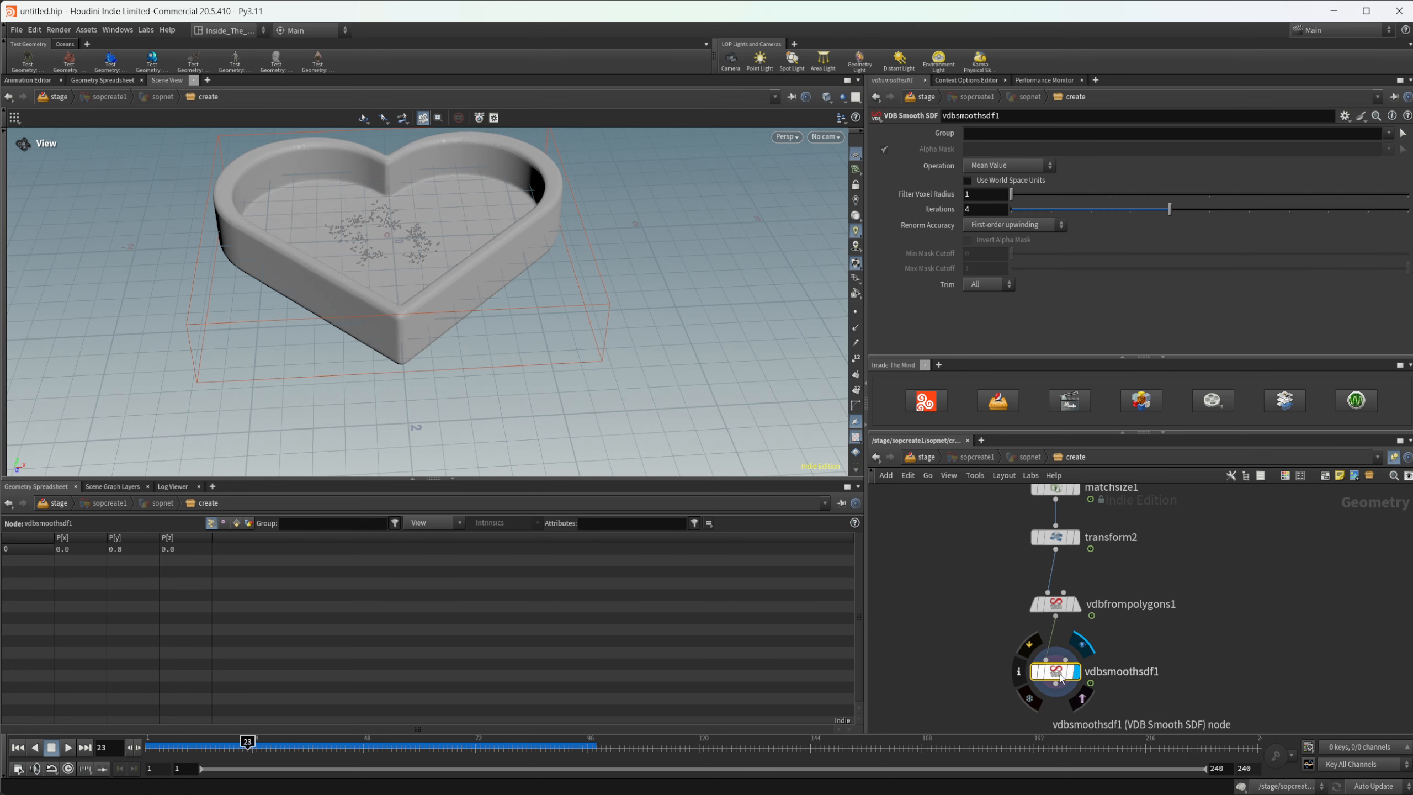
{"action": "scroll", "coordinate": [504, 268], "scroll_direction": "up", "scroll_amount": 5}
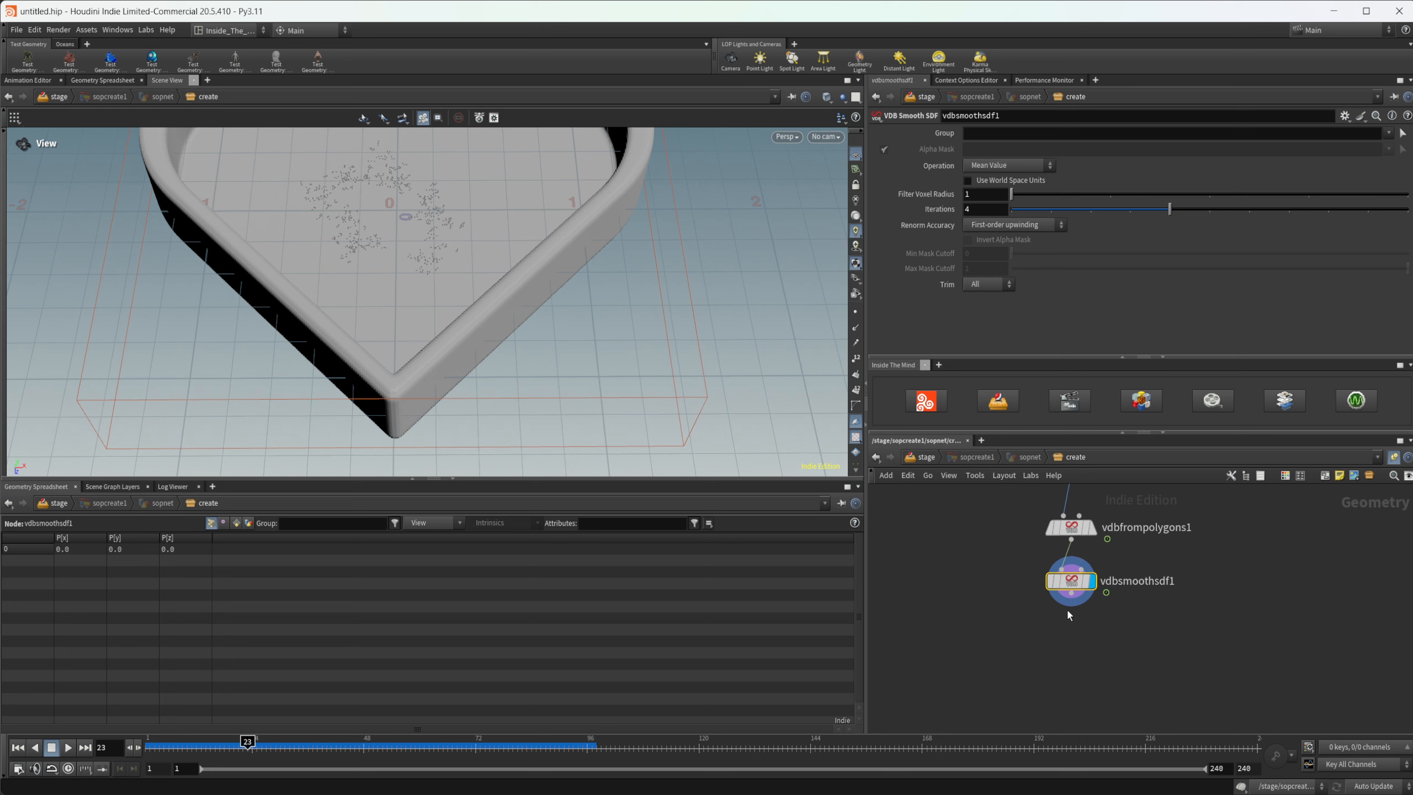
- Connect a Null node below vdbsmoothsdf1 and name it OUT_Collider
{"action": "key", "text": "Tab"}
{"action": "type", "text": "null"}
{"action": "key", "text": "Return"}
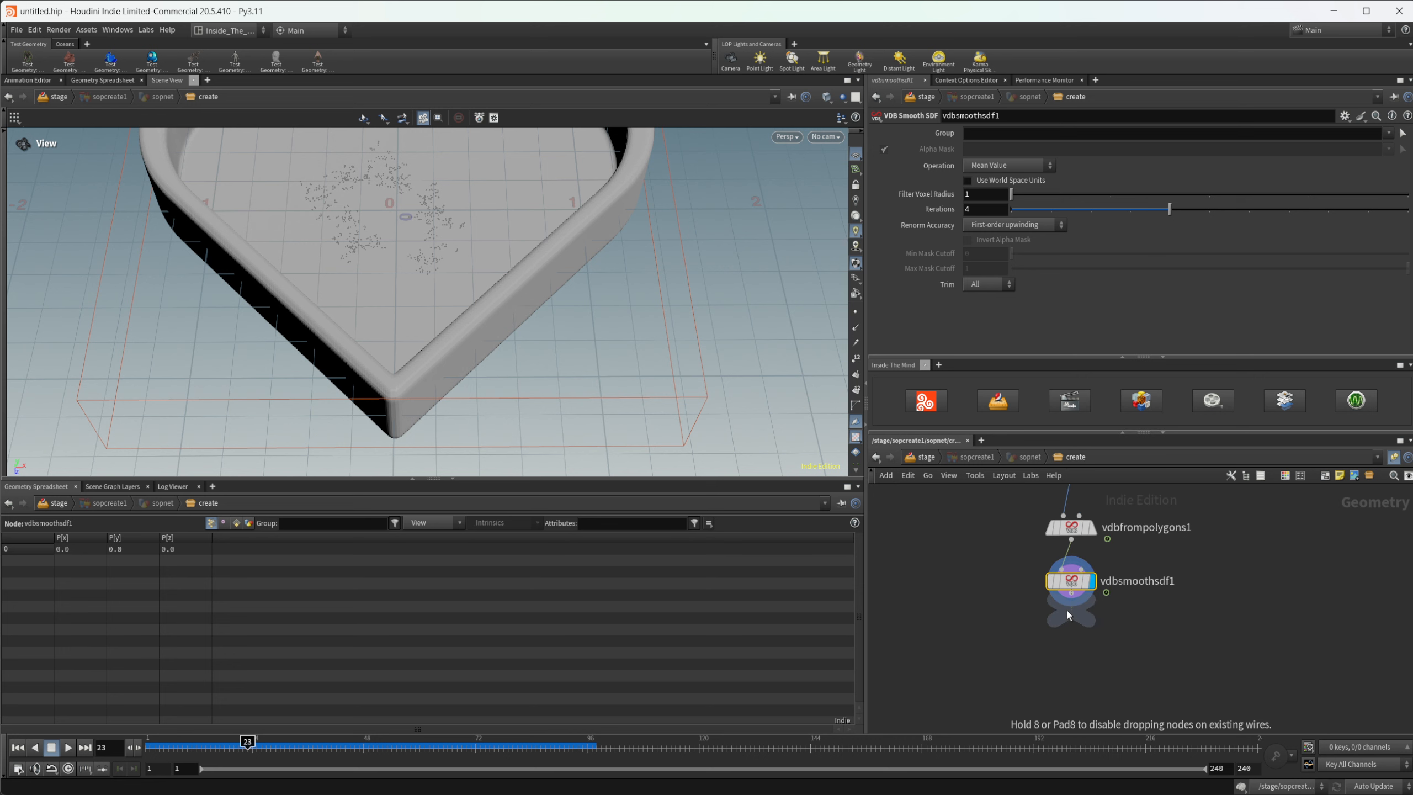
{"action": "left_click", "coordinate": [1063, 655]}
{"action": "left_click", "coordinate": [1059, 661]}
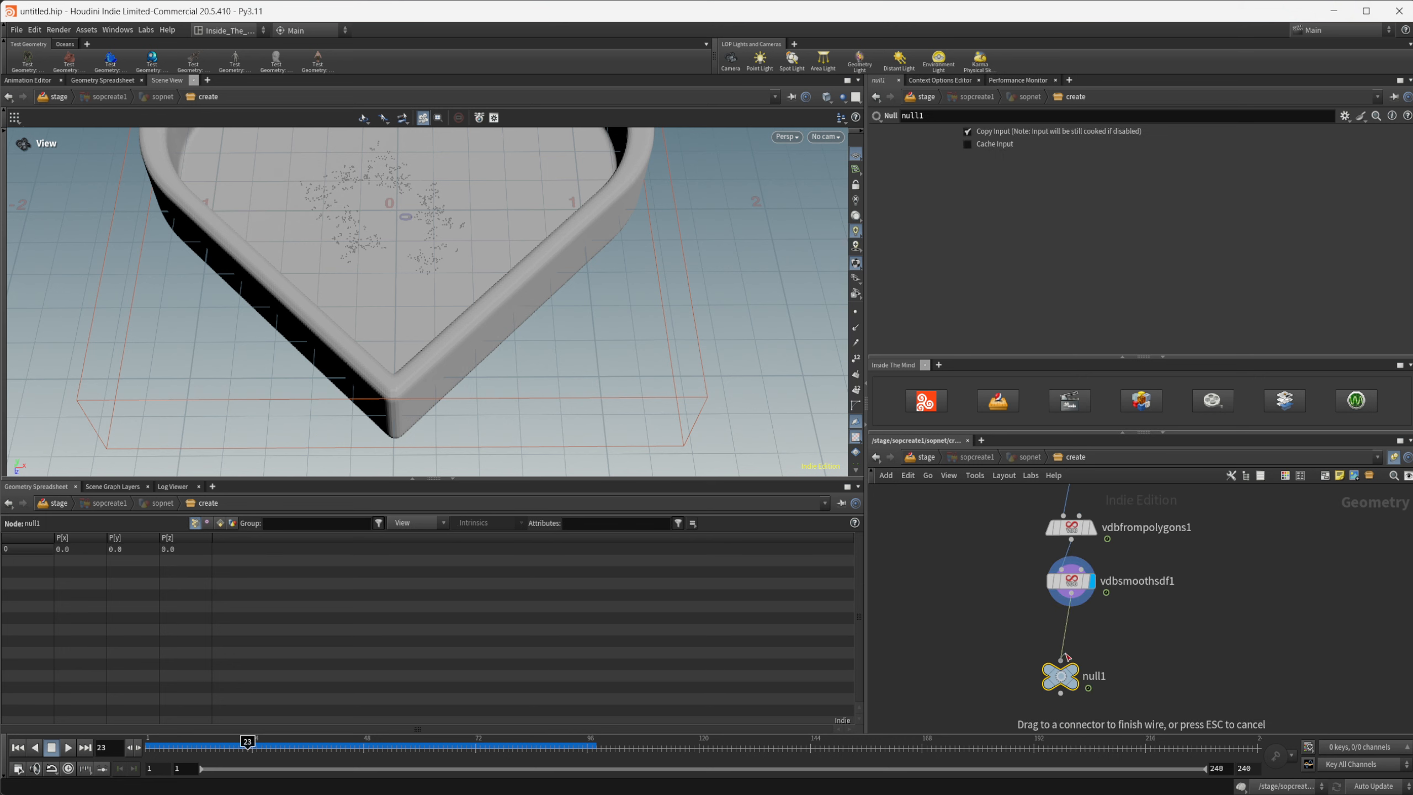
{"action": "left_click_drag", "start_coordinate": [1062, 674], "coordinate": [1072, 662]}
{"action": "left_click", "coordinate": [1110, 660]}
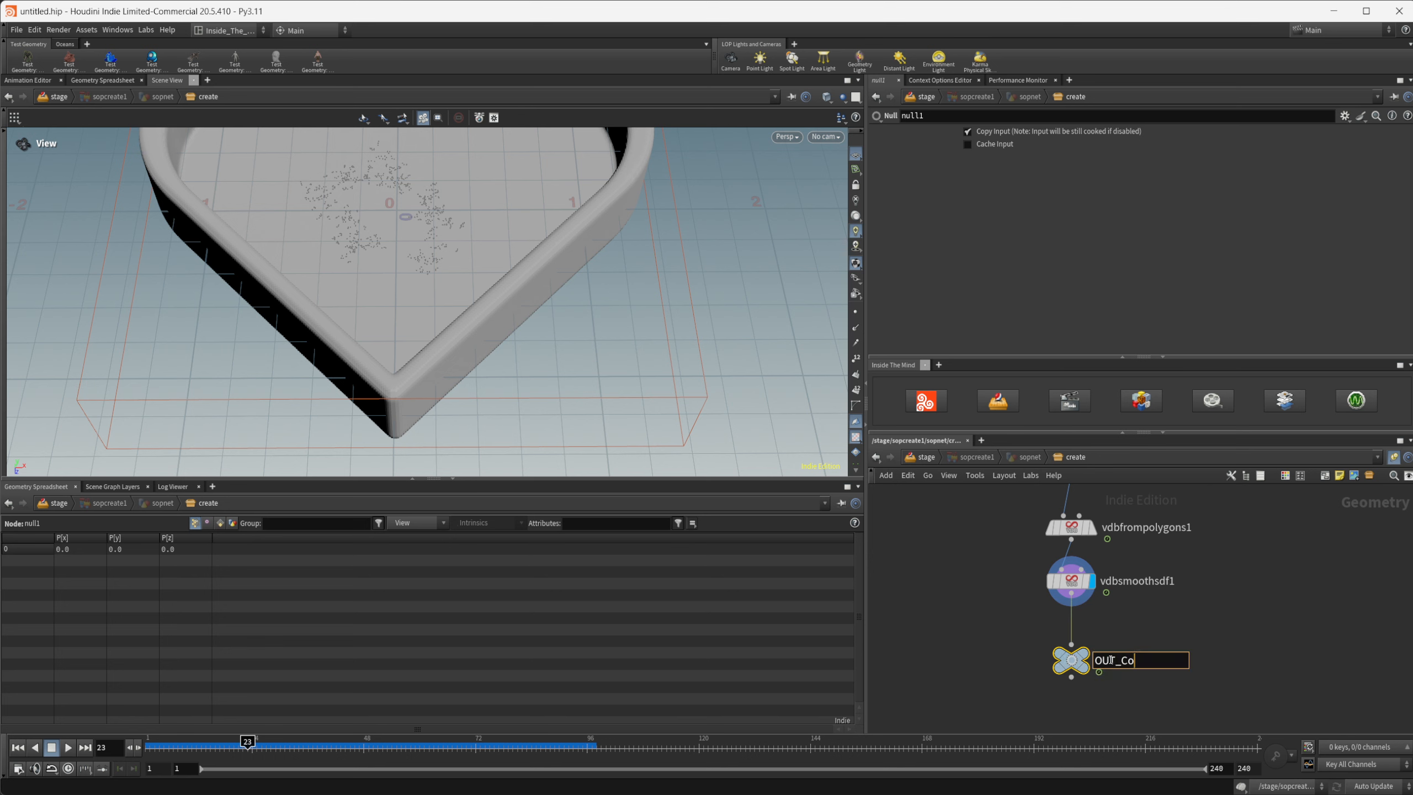
{"action": "type", "text": "OUT_Collider"}
{"action": "key", "text": "Return"}
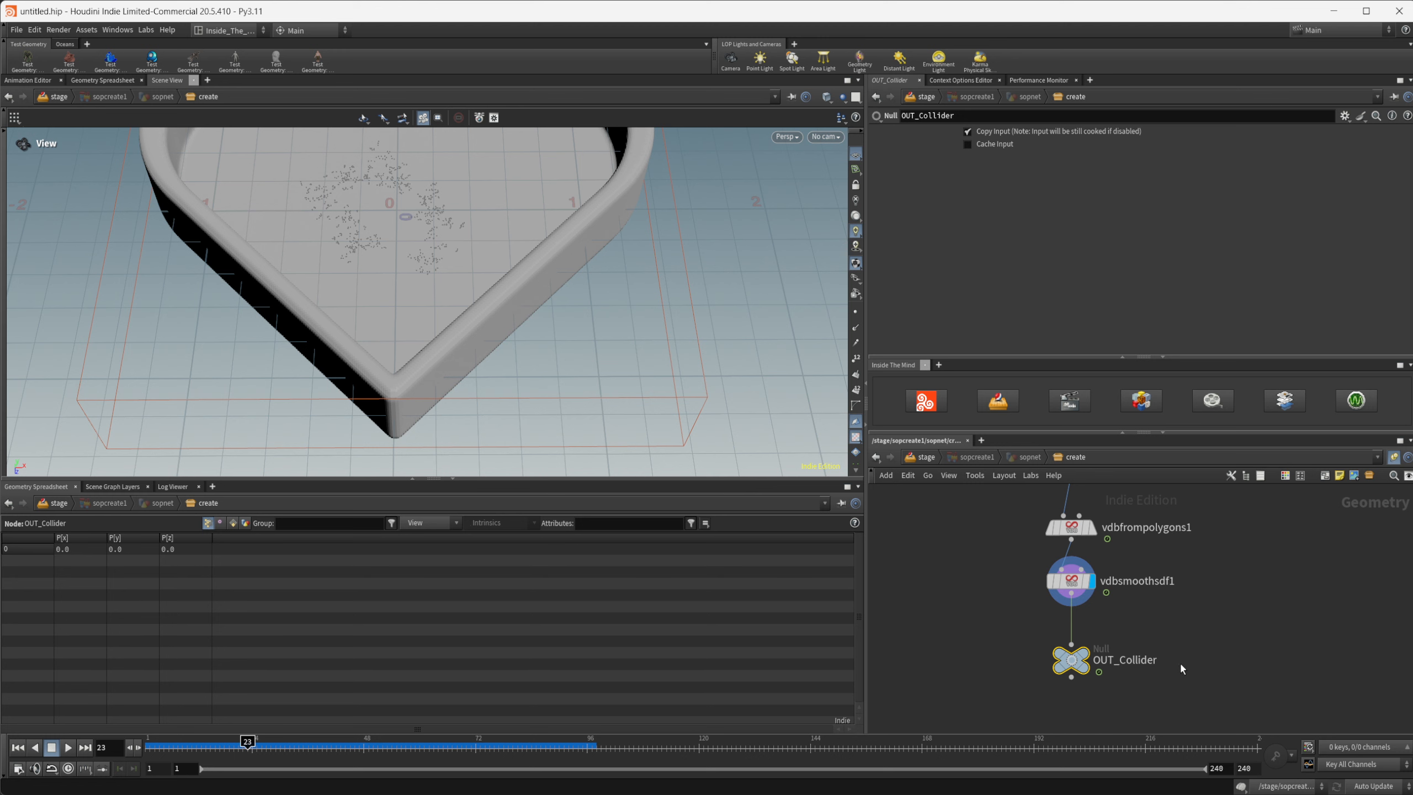
- Copy the OUT_Collider node, display popnet and enter its network
{"action": "key", "text": "ctrl+c"}
{"action": "middle_click_drag", "start_coordinate": [1004, 582], "coordinate": [1099, 719]}
{"action": "middle_click_drag", "start_coordinate": [984, 640], "coordinate": [1047, 713]}
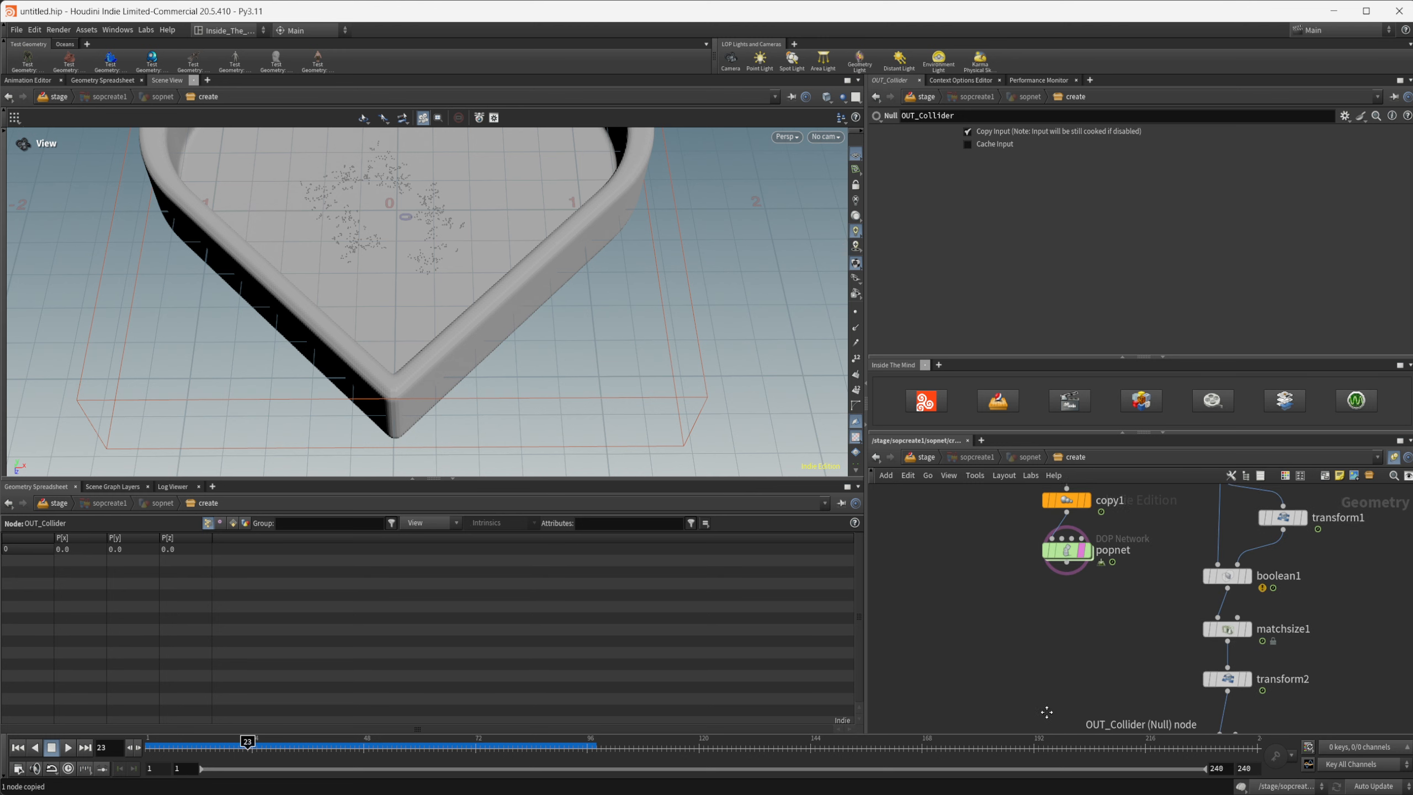
{"action": "scroll", "coordinate": [1054, 602], "scroll_direction": "down", "scroll_amount": 1}
{"action": "middle_click_drag", "start_coordinate": [1053, 602], "coordinate": [1039, 639]}
{"action": "scroll", "coordinate": [1082, 589], "scroll_direction": "up", "scroll_amount": 3}
{"action": "left_click", "coordinate": [1057, 601]}
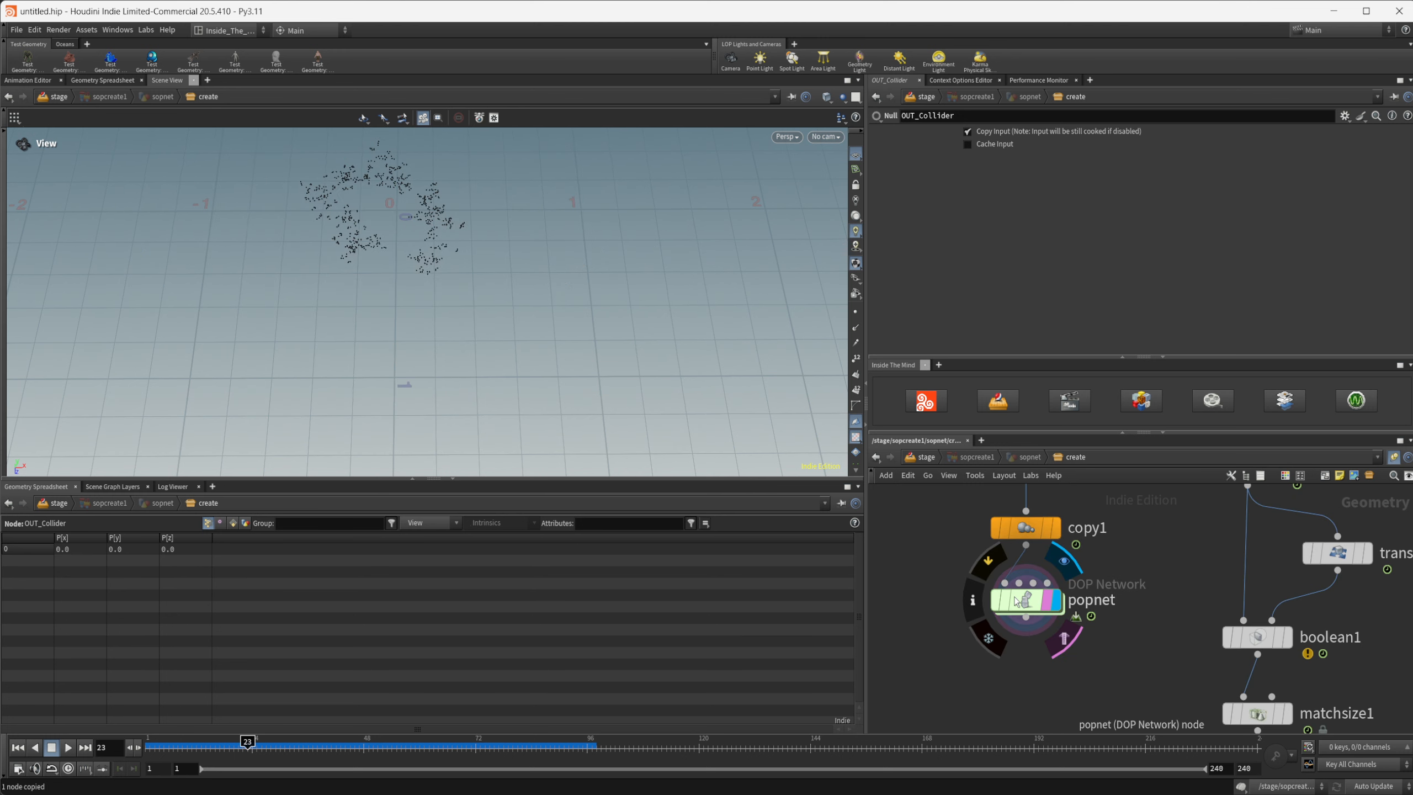
{"action": "double_click", "coordinate": [1026, 601]}
{"action": "middle_click_drag", "start_coordinate": [1087, 693], "coordinate": [1136, 659]}
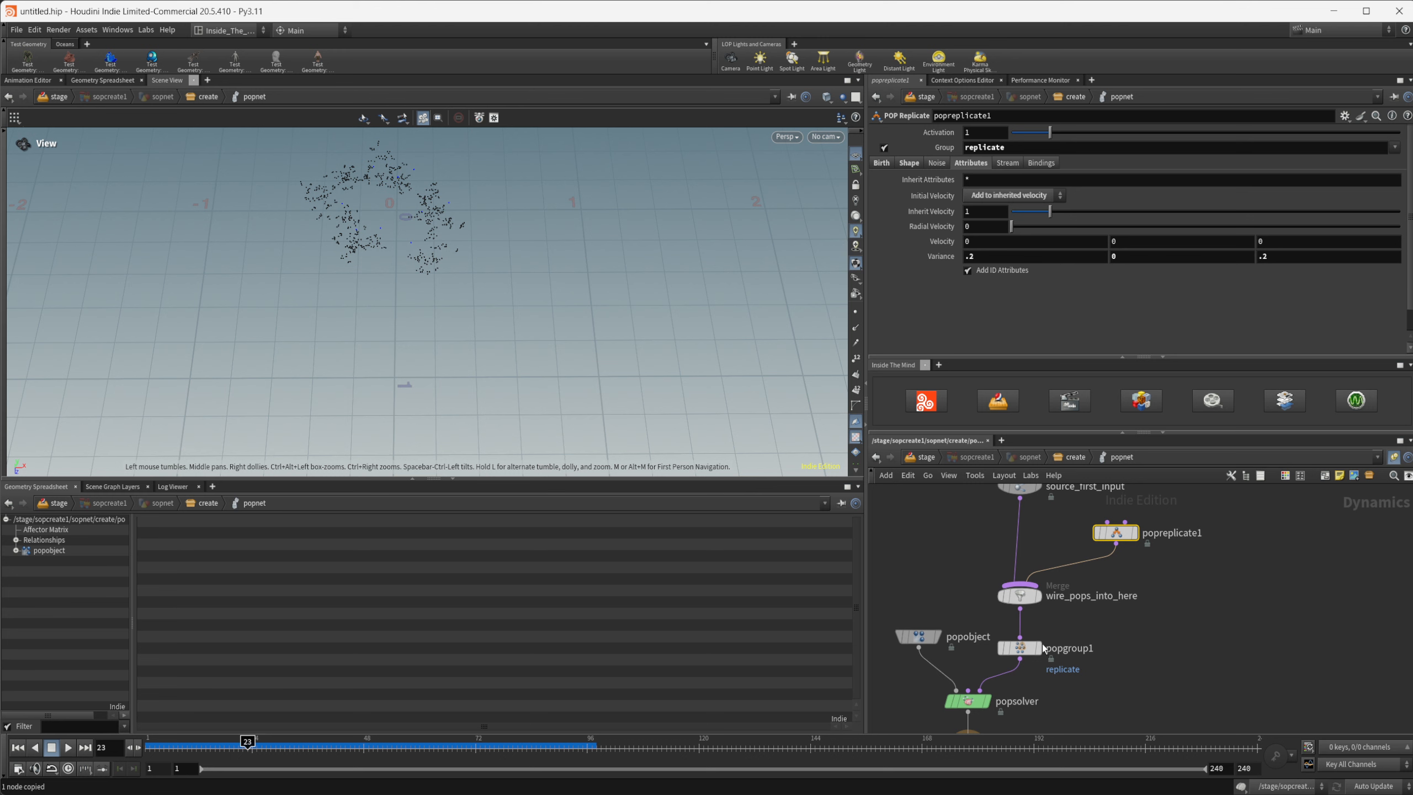
- Rewind the simulation to frame 1 and add a Static Object node above popobject
{"action": "left_click", "coordinate": [16, 750]}
{"action": "middle_click_drag", "start_coordinate": [376, 248], "coordinate": [402, 320]}
{"action": "scroll", "coordinate": [403, 320], "scroll_direction": "down", "scroll_amount": 2}
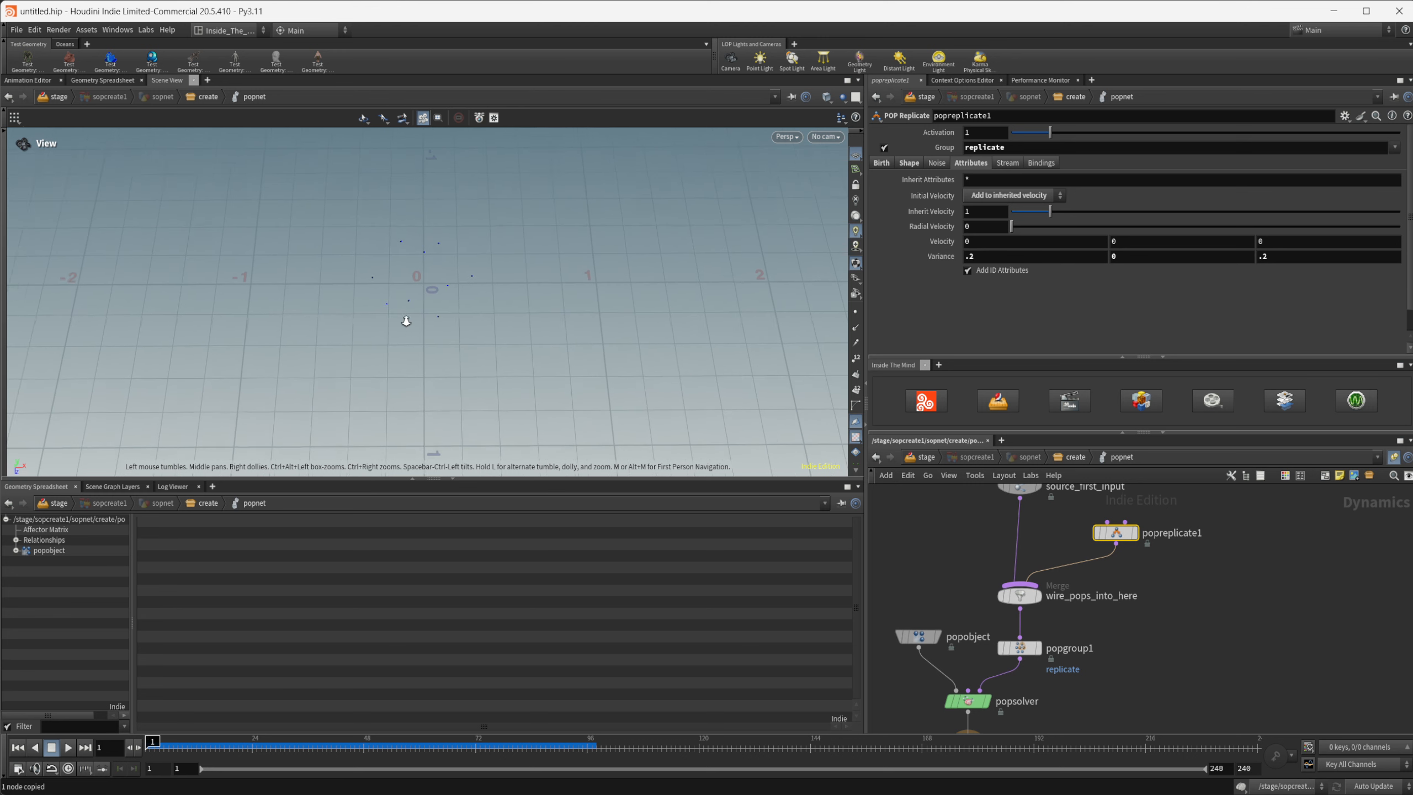
{"action": "middle_click_drag", "start_coordinate": [954, 598], "coordinate": [991, 599]}
{"action": "key", "text": "Tab"}
{"action": "type", "text": "sta"}
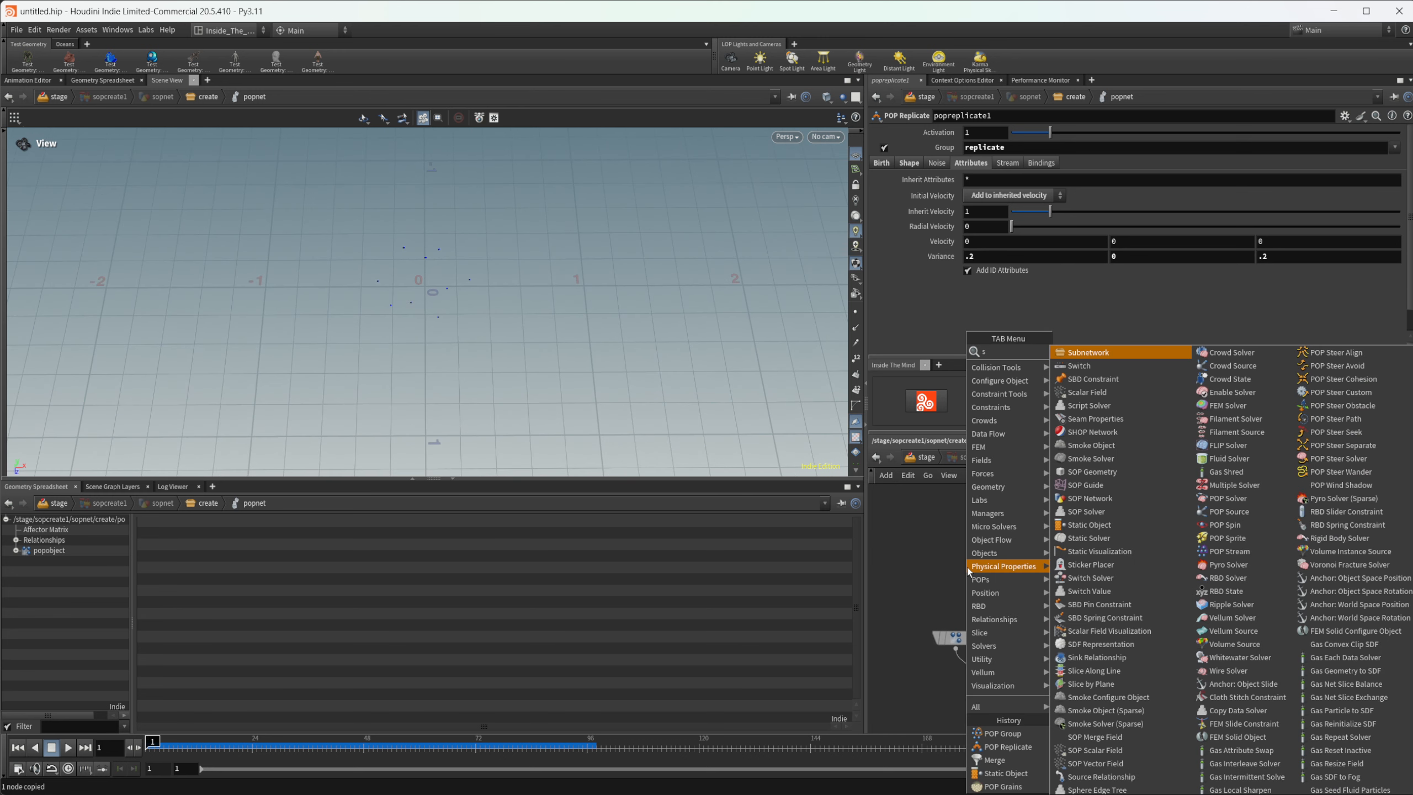
{"action": "key", "text": "Return"}
{"action": "left_click", "coordinate": [967, 568]}
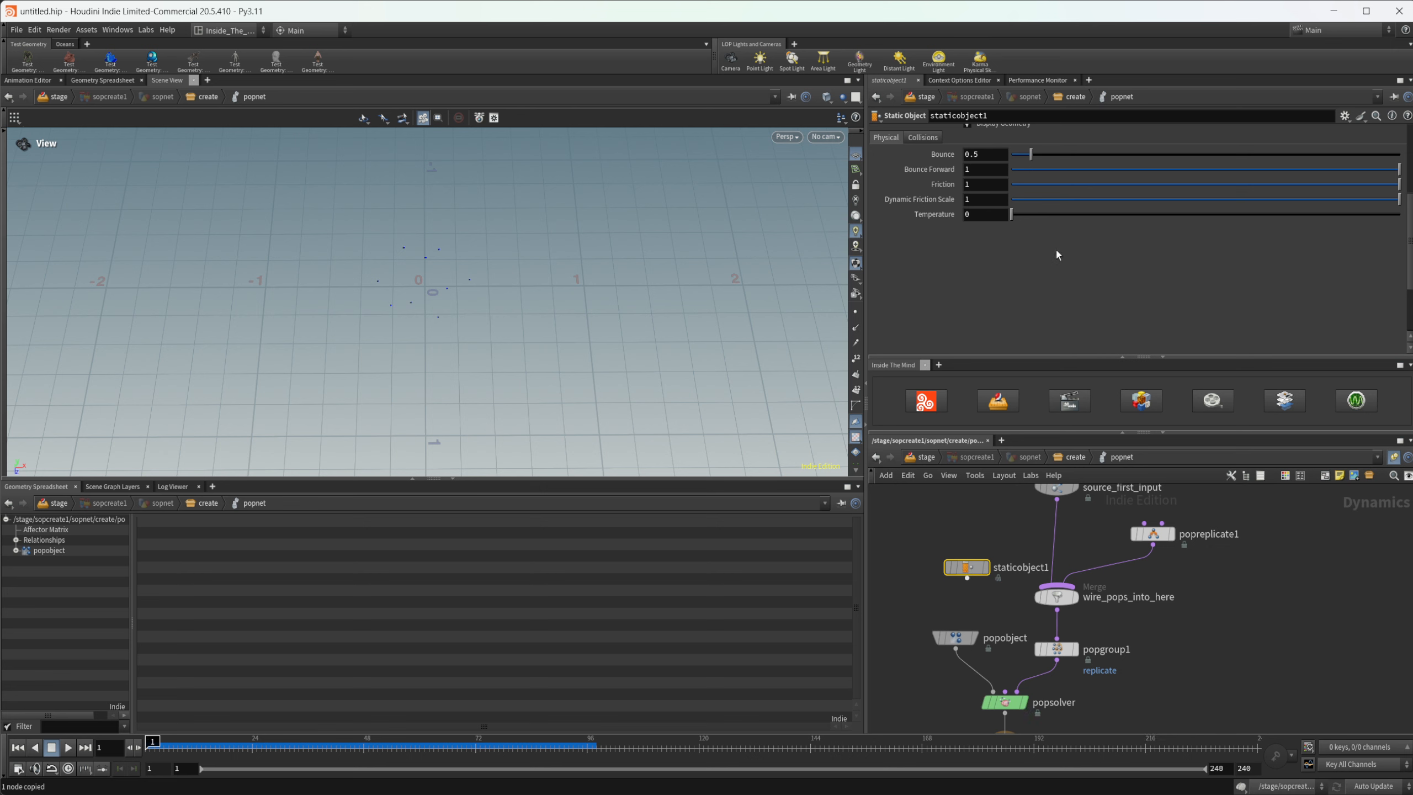
- Set staticobject1's SOP path to /stage/sopcreate1/sopnet/create/OUT_Collider
{"action": "scroll", "coordinate": [933, 276], "scroll_direction": "up", "scroll_amount": 3}
{"action": "left_click", "coordinate": [983, 176]}
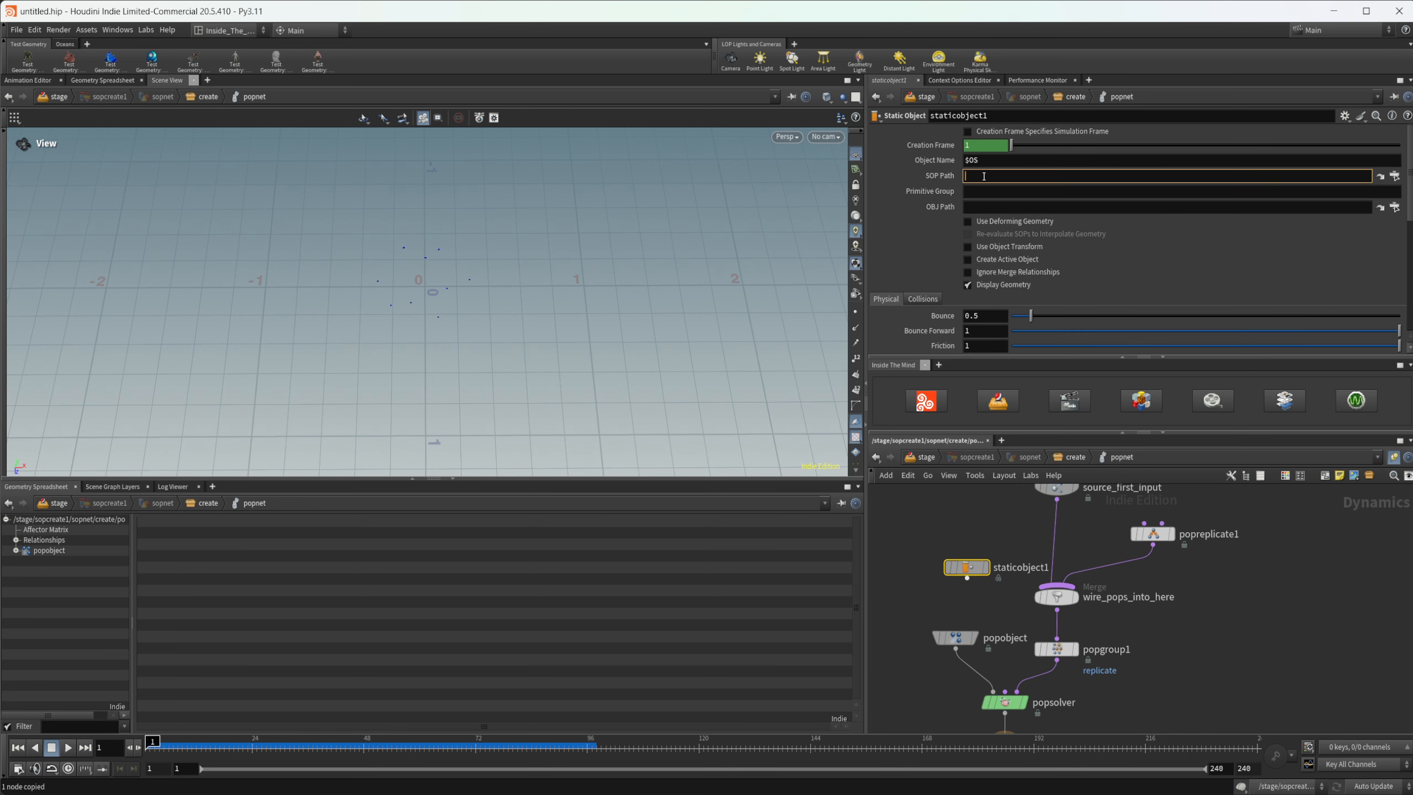
{"action": "key", "text": "ctrl+v"}
{"action": "key", "text": "Return"}
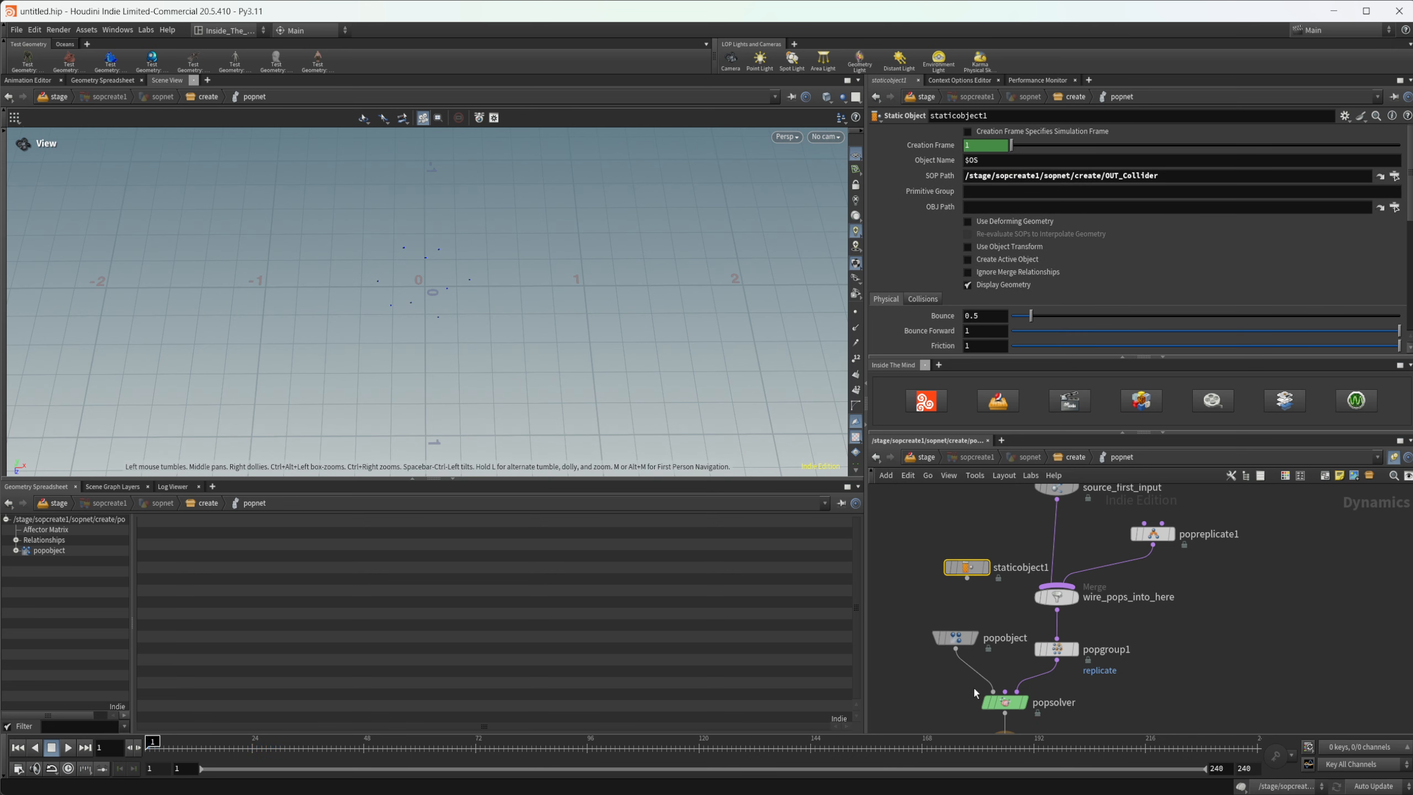
- Merge popobject and staticobject1 with a new Merge node feeding the popsolver's object input
{"action": "left_click_drag", "start_coordinate": [955, 639], "coordinate": [913, 610]}
{"action": "key", "text": "Tab"}
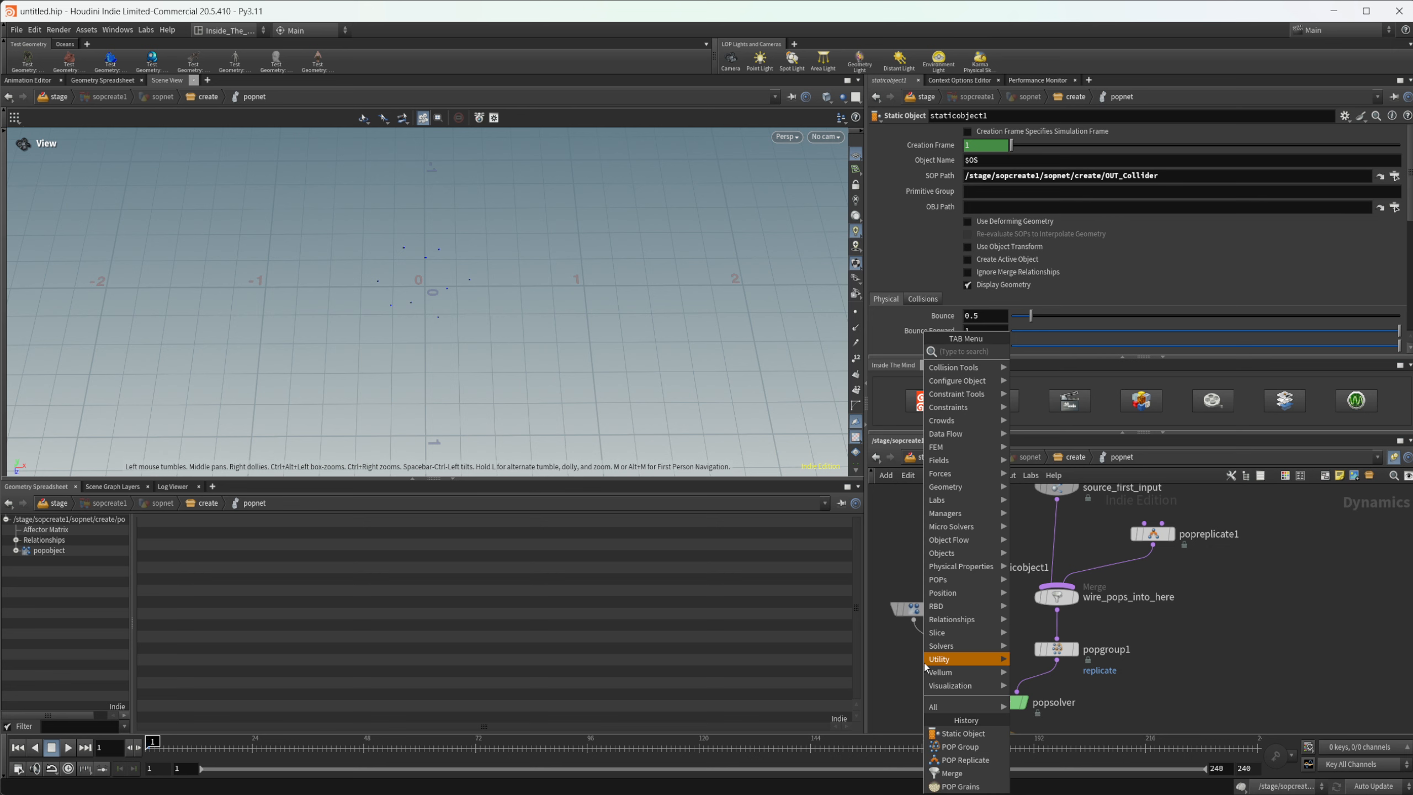
{"action": "type", "text": "merge"}
{"action": "key", "text": "Return"}
{"action": "left_click", "coordinate": [924, 663]}
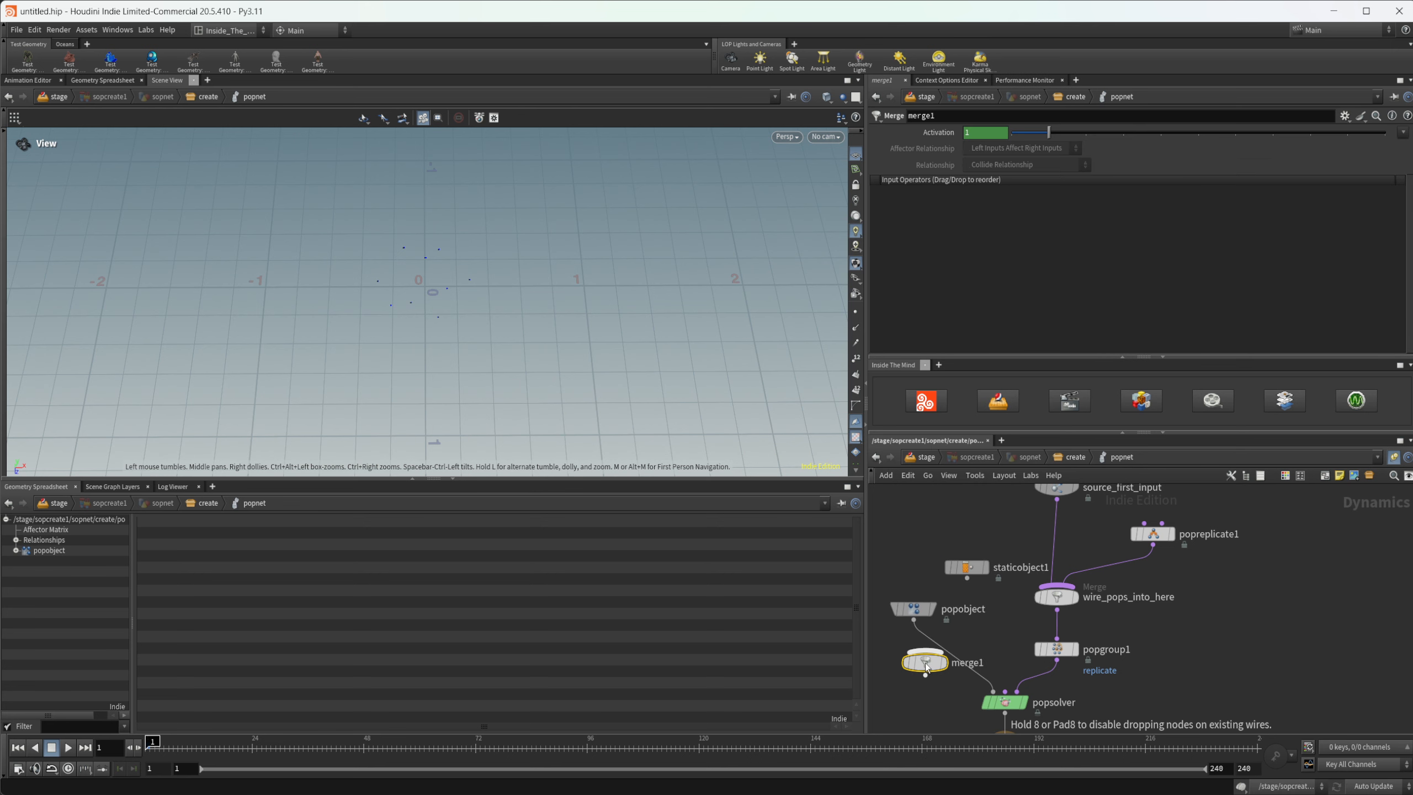
{"action": "left_click_drag", "start_coordinate": [967, 579], "coordinate": [954, 663]}
{"action": "left_click", "coordinate": [946, 663]}
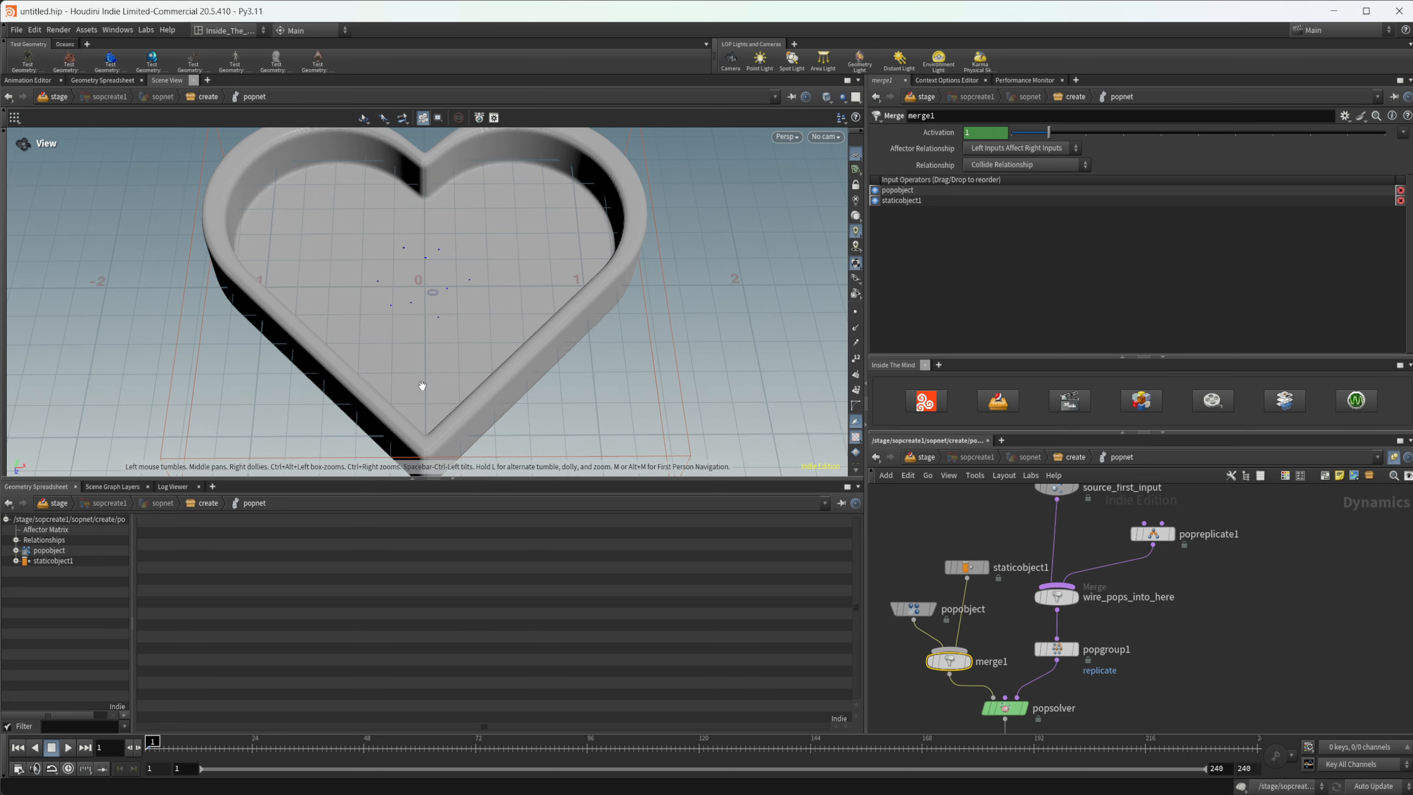
- Play the simulation to about frame 65 to check the particles against the heart collider, and rewind to frame 1
{"action": "left_click_drag", "start_coordinate": [422, 385], "coordinate": [595, 253]}
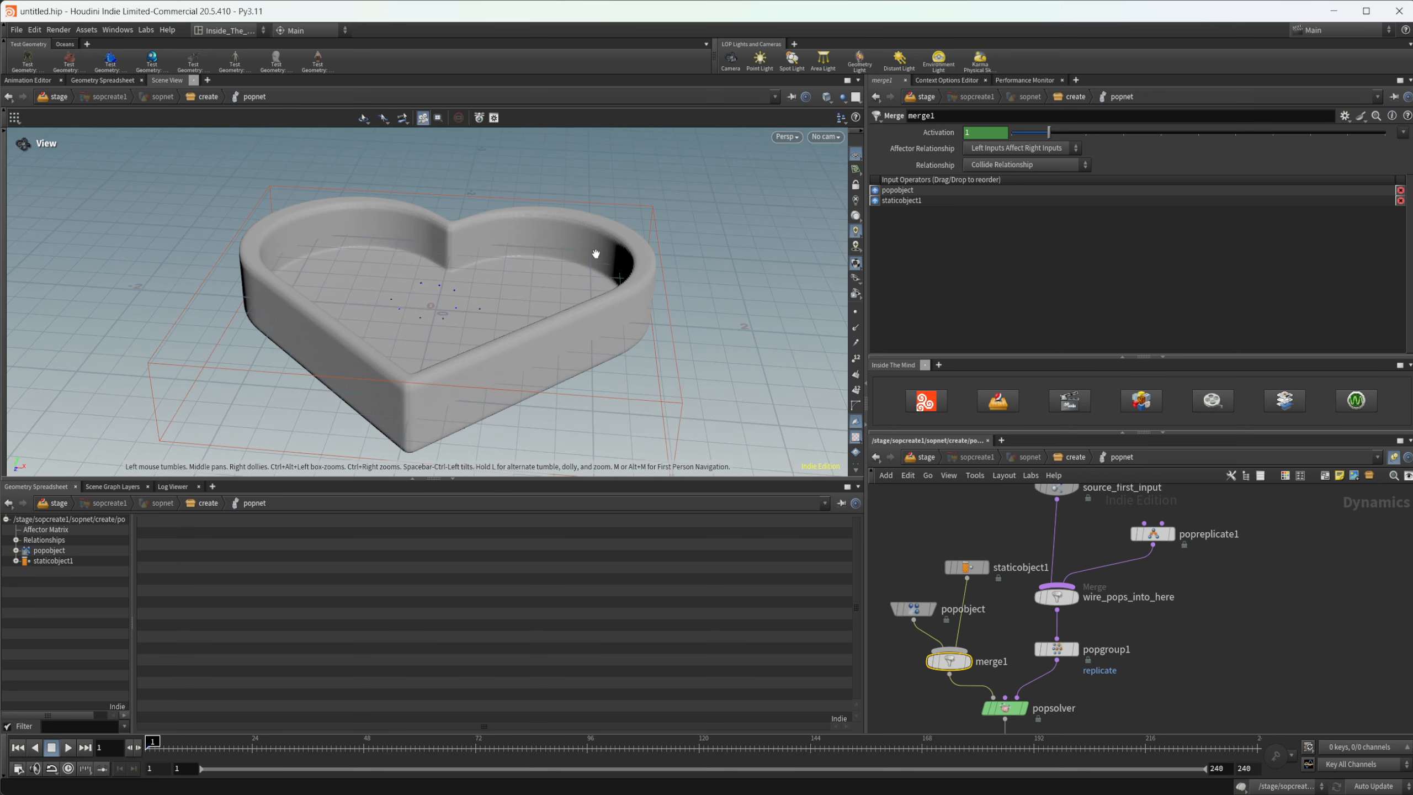
{"action": "left_click", "coordinate": [956, 567]}
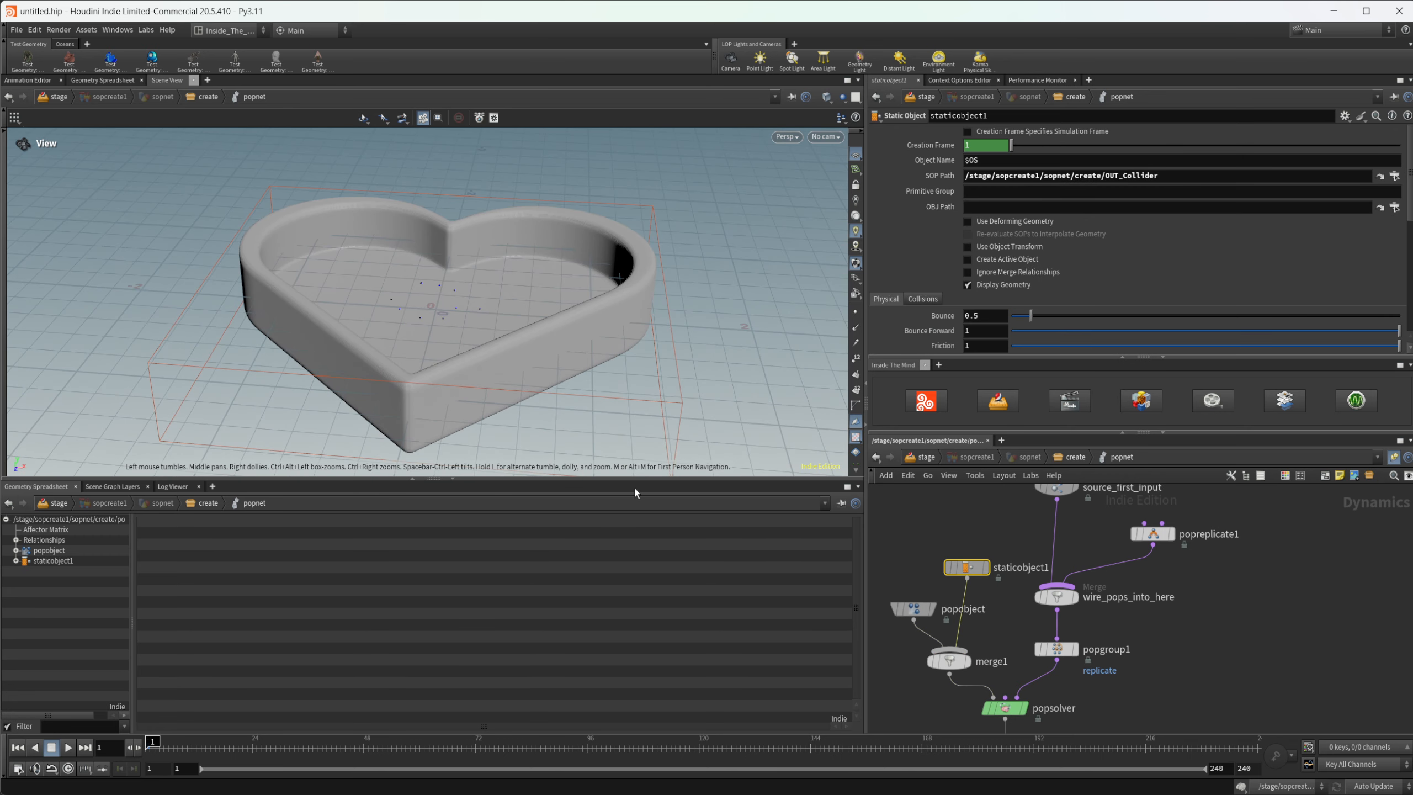
{"action": "left_click", "coordinate": [73, 746]}
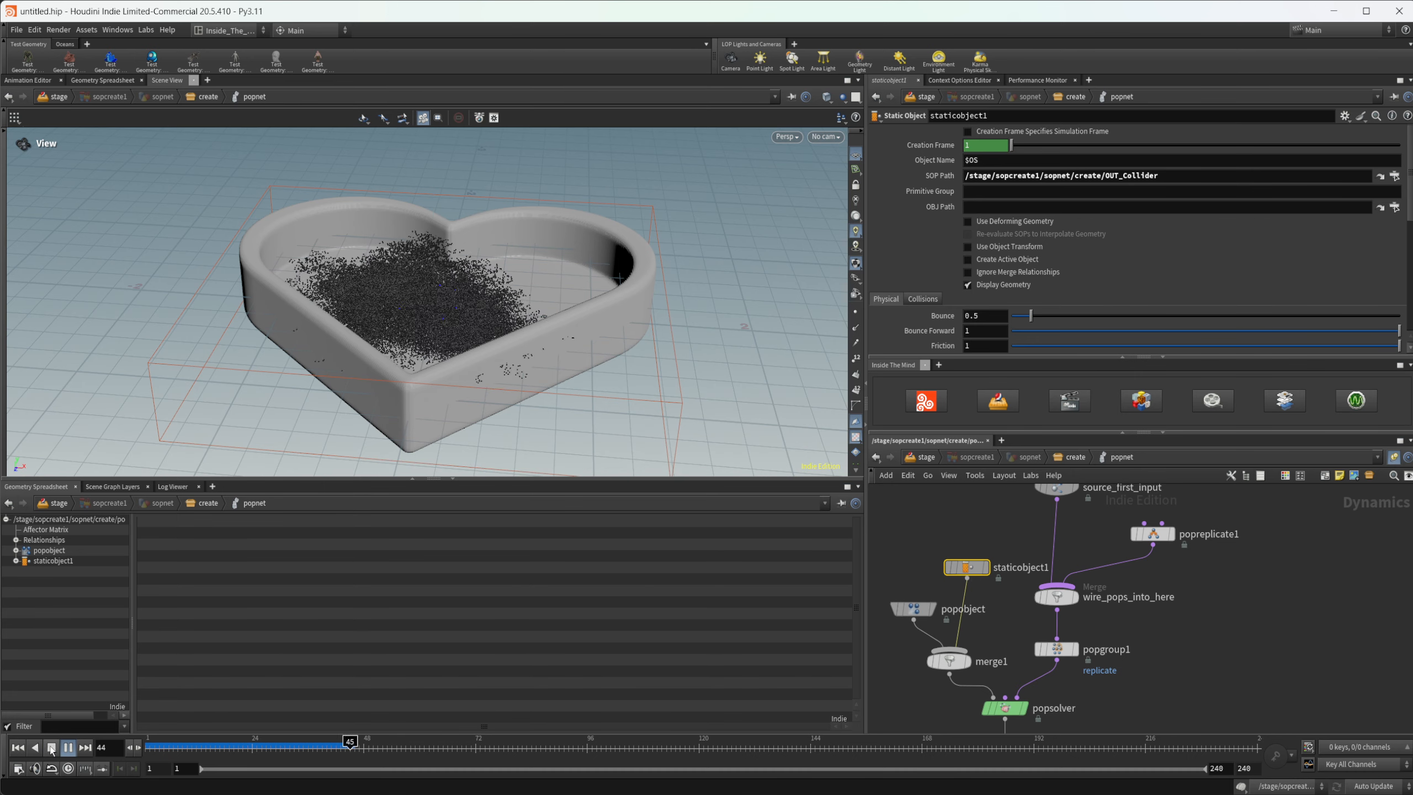
{"action": "left_click", "coordinate": [52, 746]}
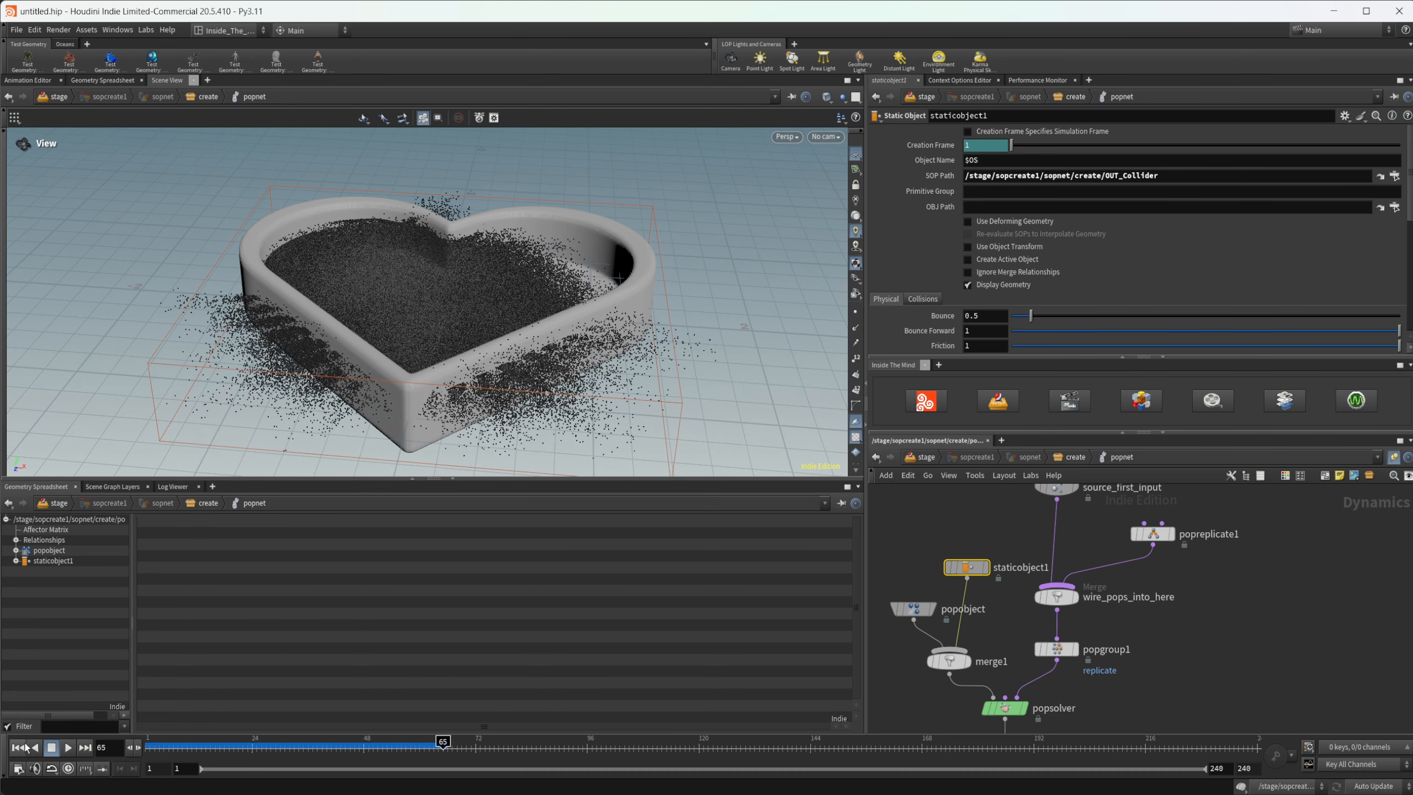
{"action": "left_click", "coordinate": [20, 746]}
- Set staticobject1's RBD Solver collision detection to Use Volume Collisions
{"action": "scroll", "coordinate": [940, 225], "scroll_direction": "down", "scroll_amount": 2}
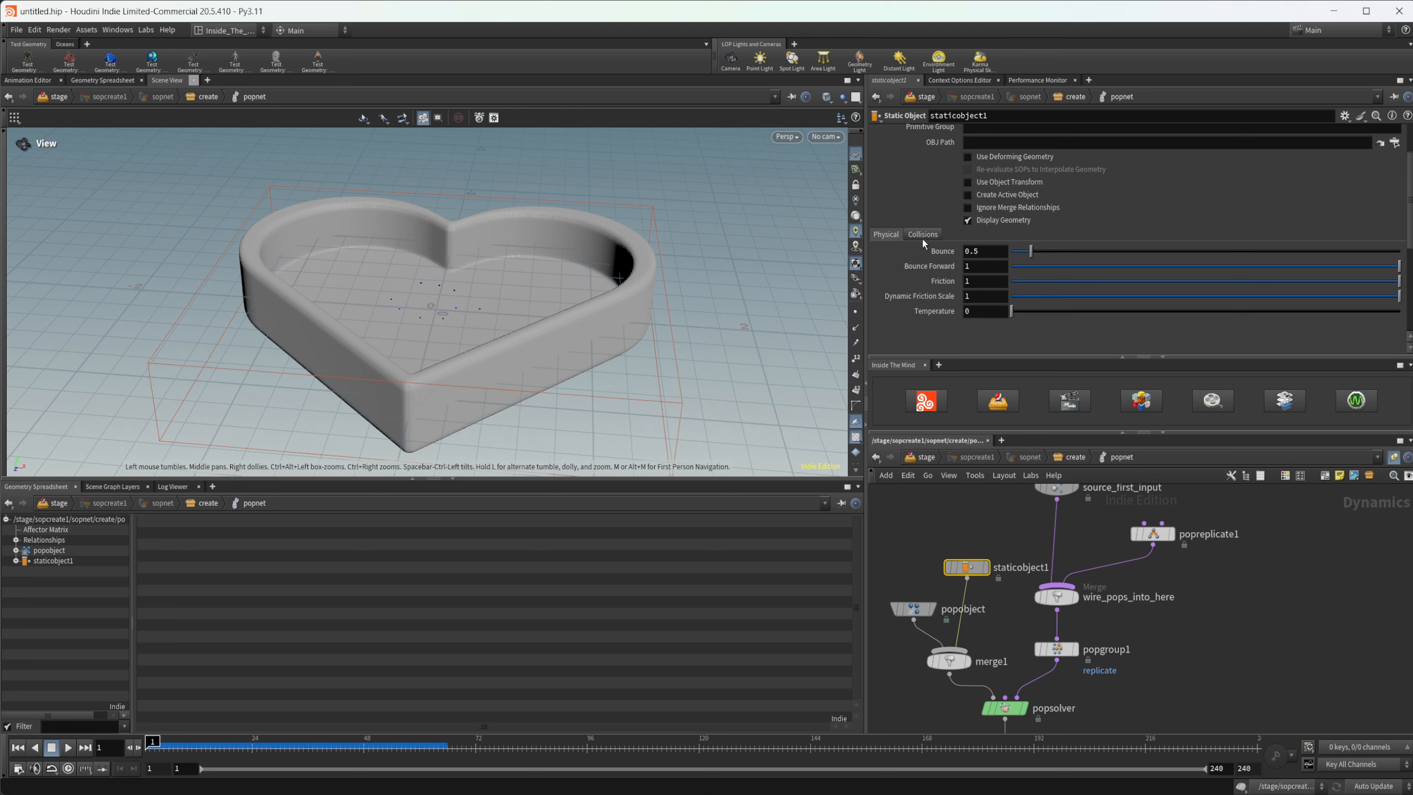
{"action": "left_click", "coordinate": [922, 235]}
{"action": "scroll", "coordinate": [945, 278], "scroll_direction": "down", "scroll_amount": 2}
{"action": "left_click", "coordinate": [982, 289]}
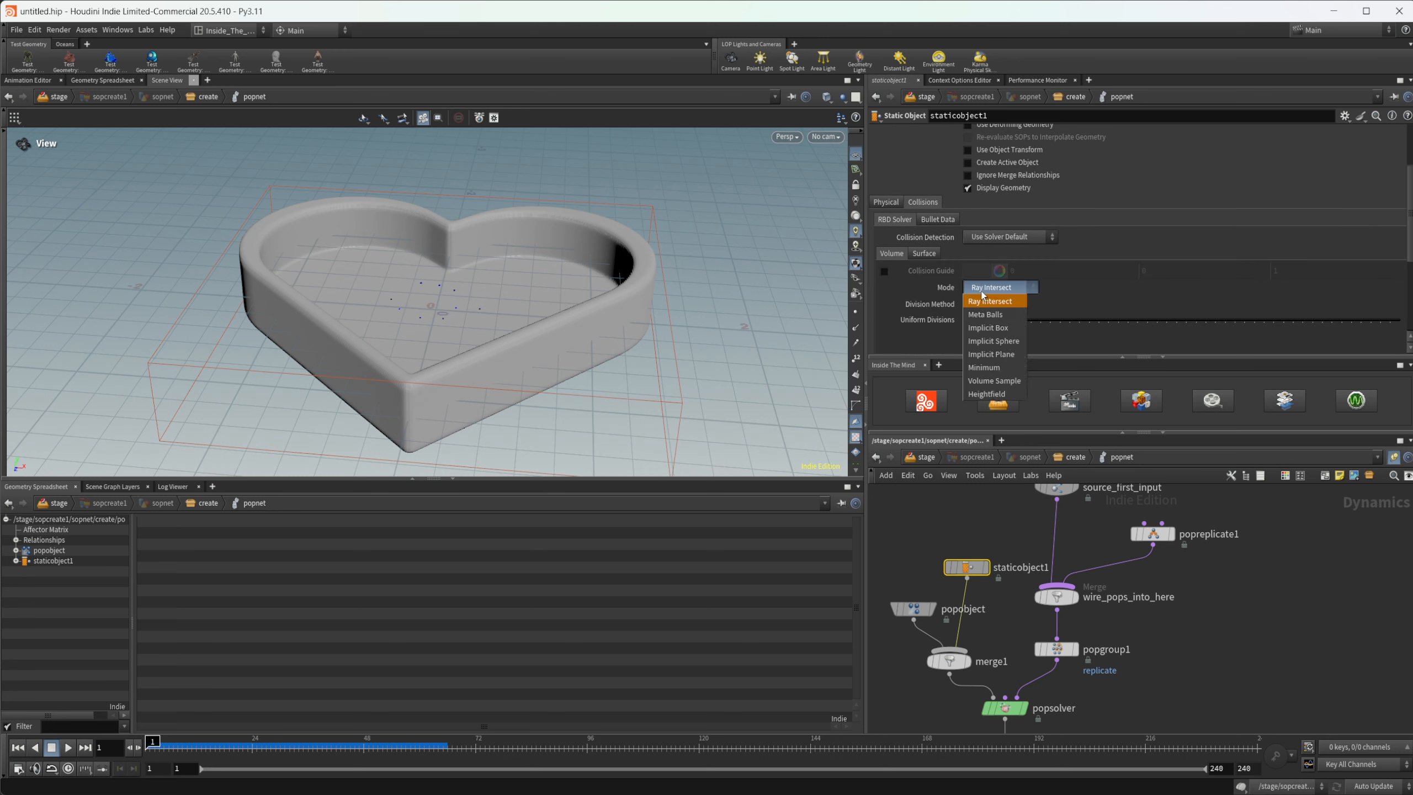
{"action": "left_click", "coordinate": [989, 246]}
{"action": "left_click", "coordinate": [978, 239]}
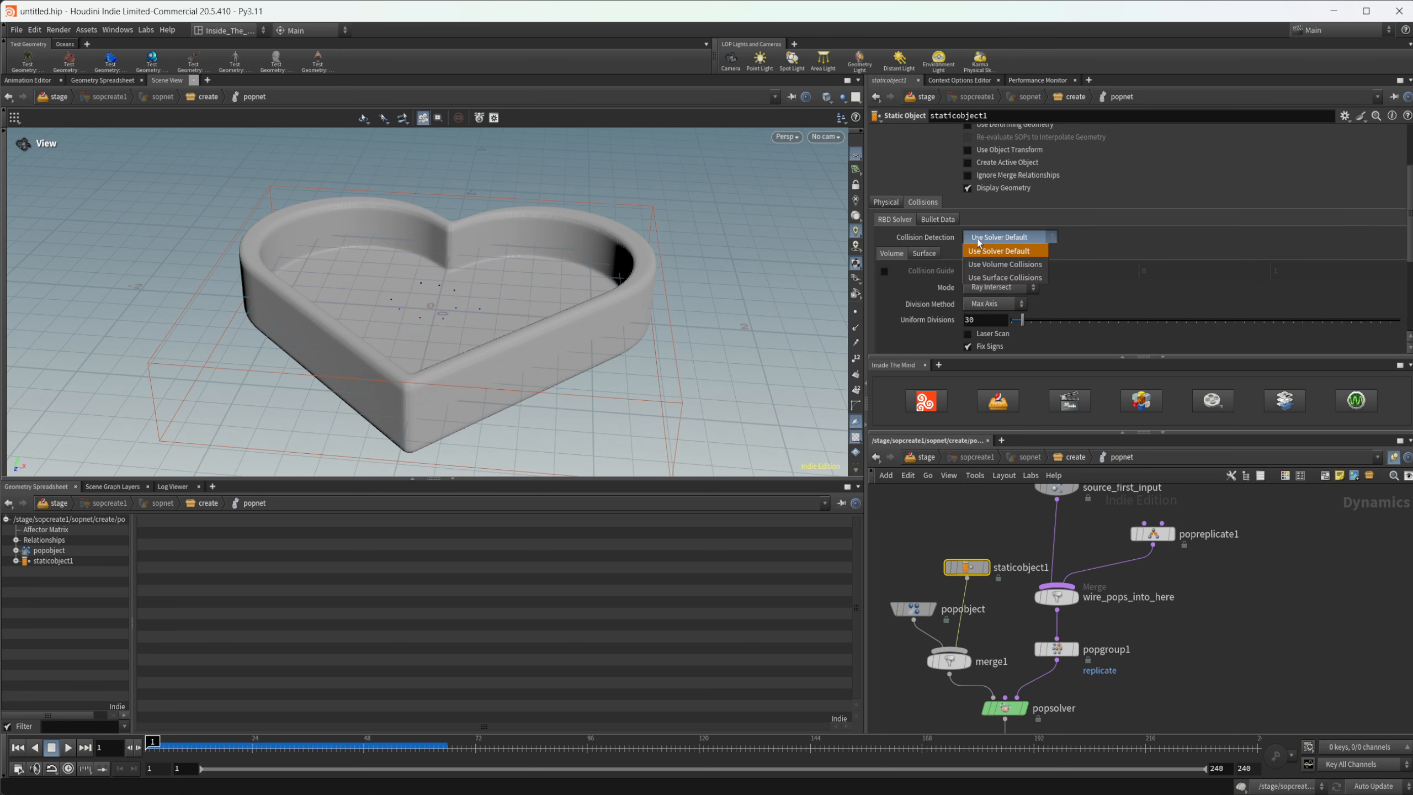
{"action": "left_click", "coordinate": [1043, 266]}
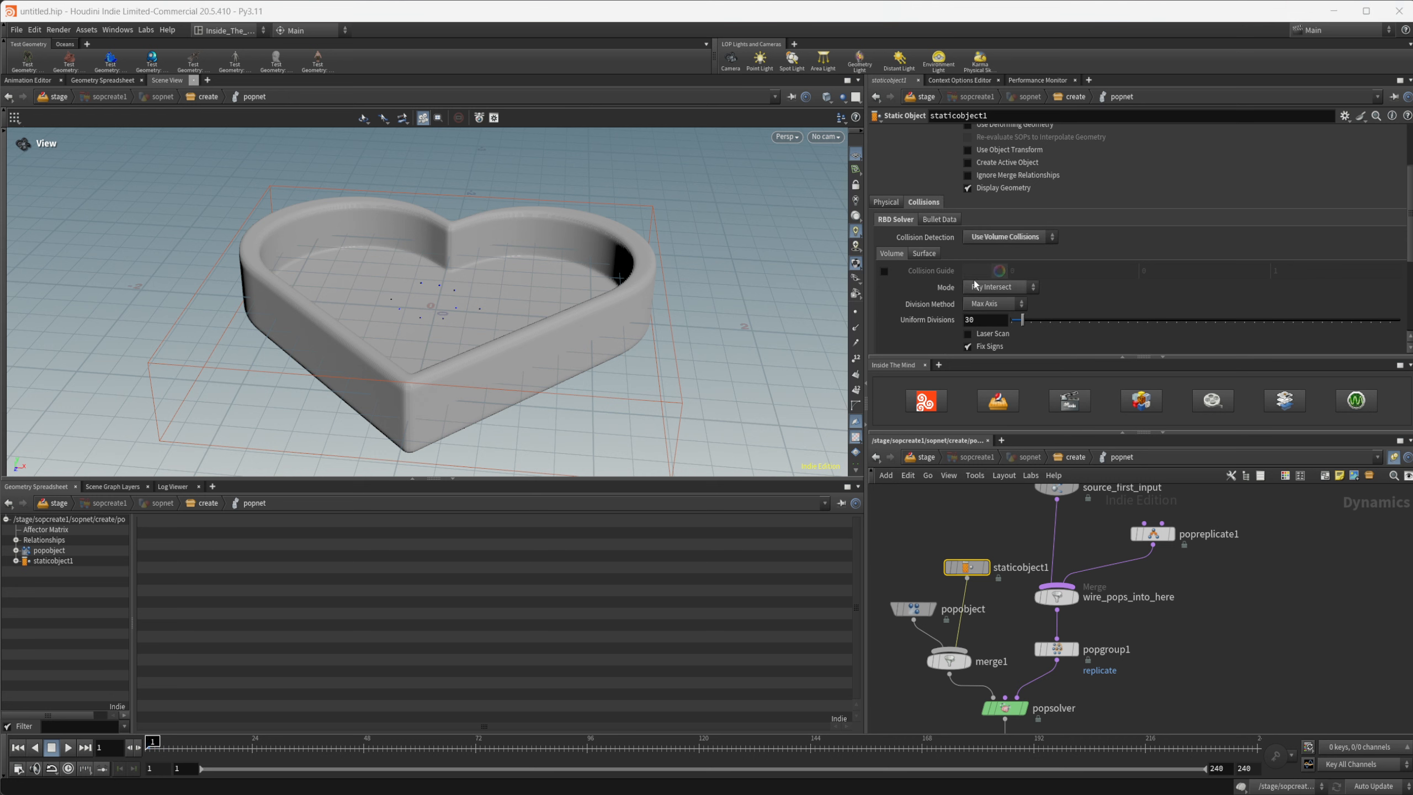
- Raise the volume collision's Uniform Divisions on staticobject1 to 50
{"action": "scroll", "coordinate": [947, 260], "scroll_direction": "down", "scroll_amount": 5}
{"action": "left_click", "coordinate": [983, 238]}
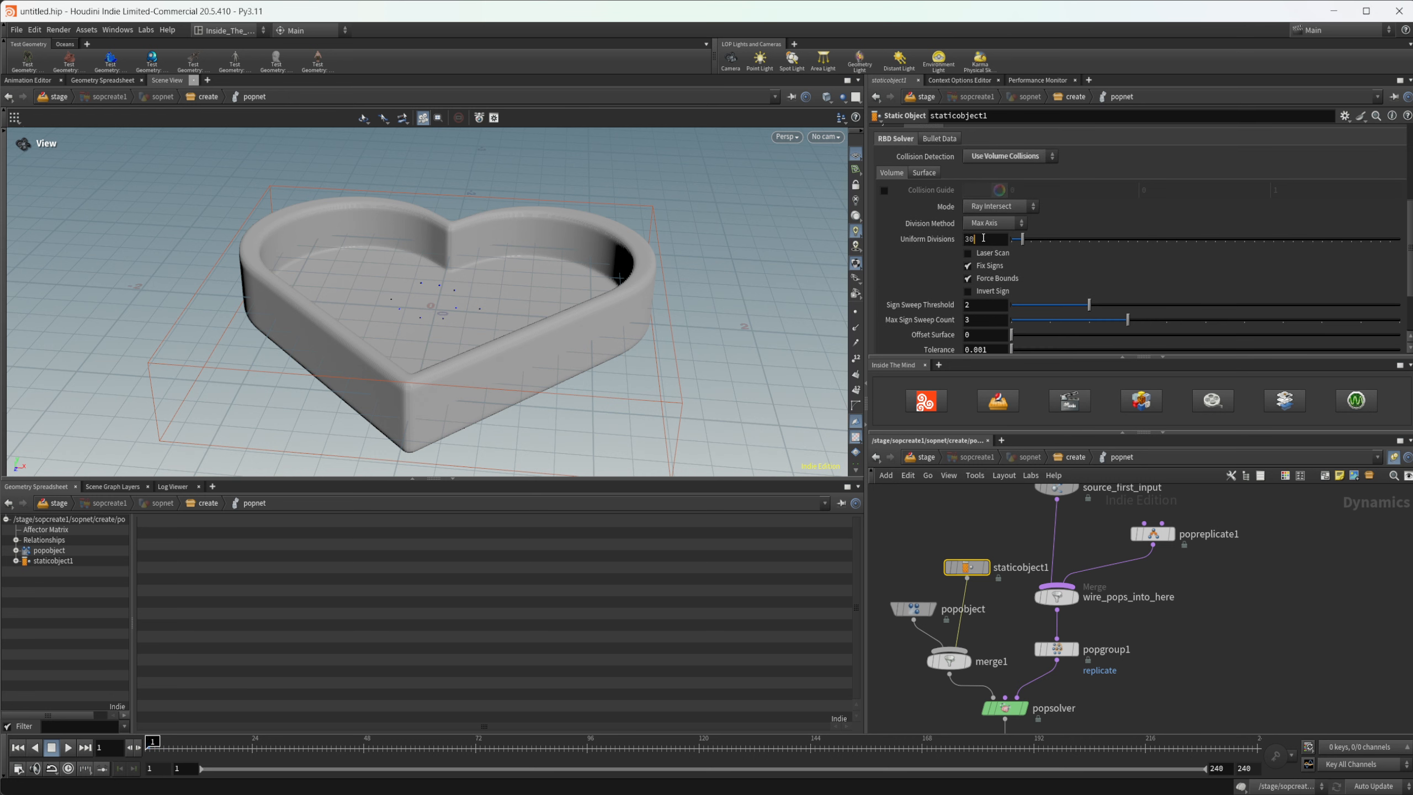
{"action": "type", "text": "50"}
{"action": "key", "text": "Return"}
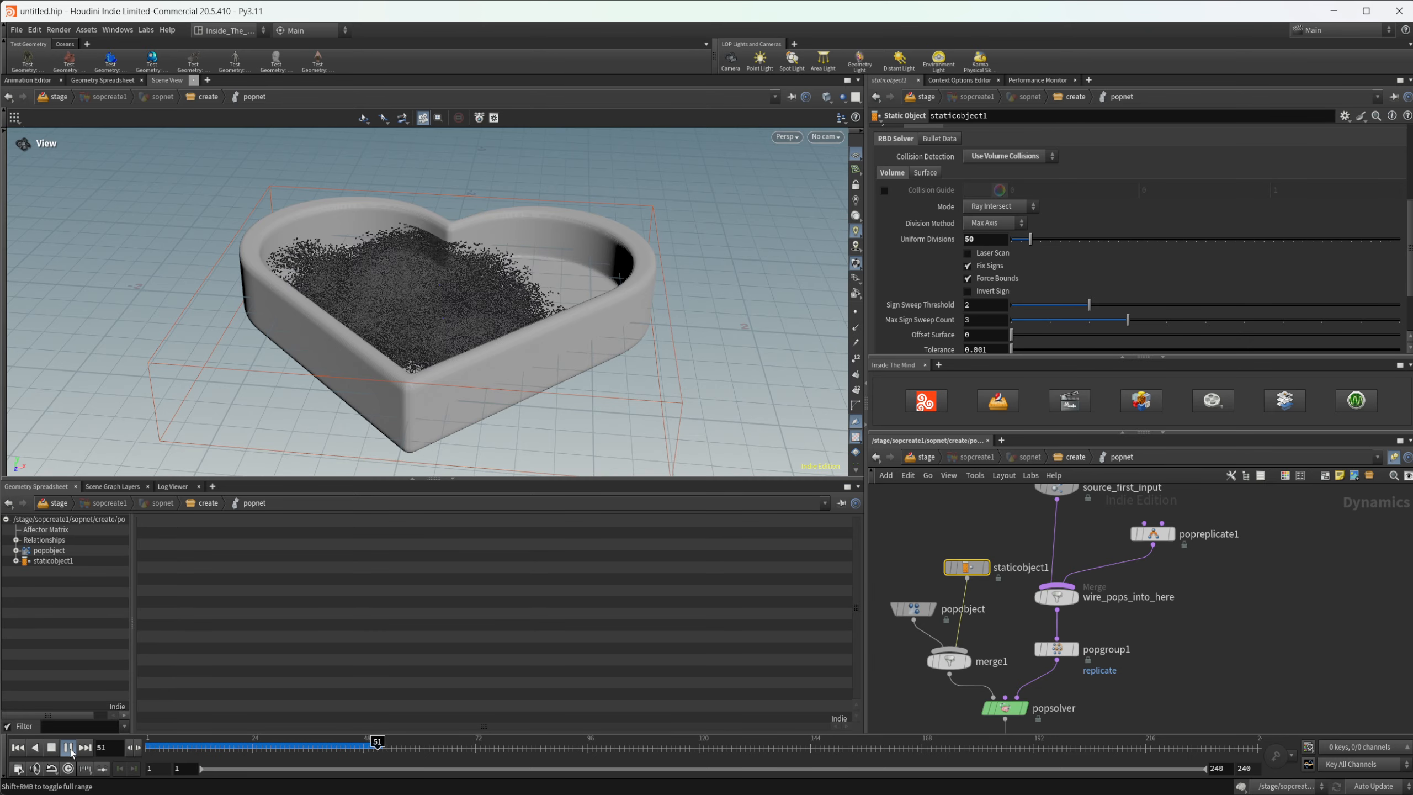
- Run the simulation to frame 69 and inspect how the particles fill the heart container
{"action": "left_click", "coordinate": [52, 748]}
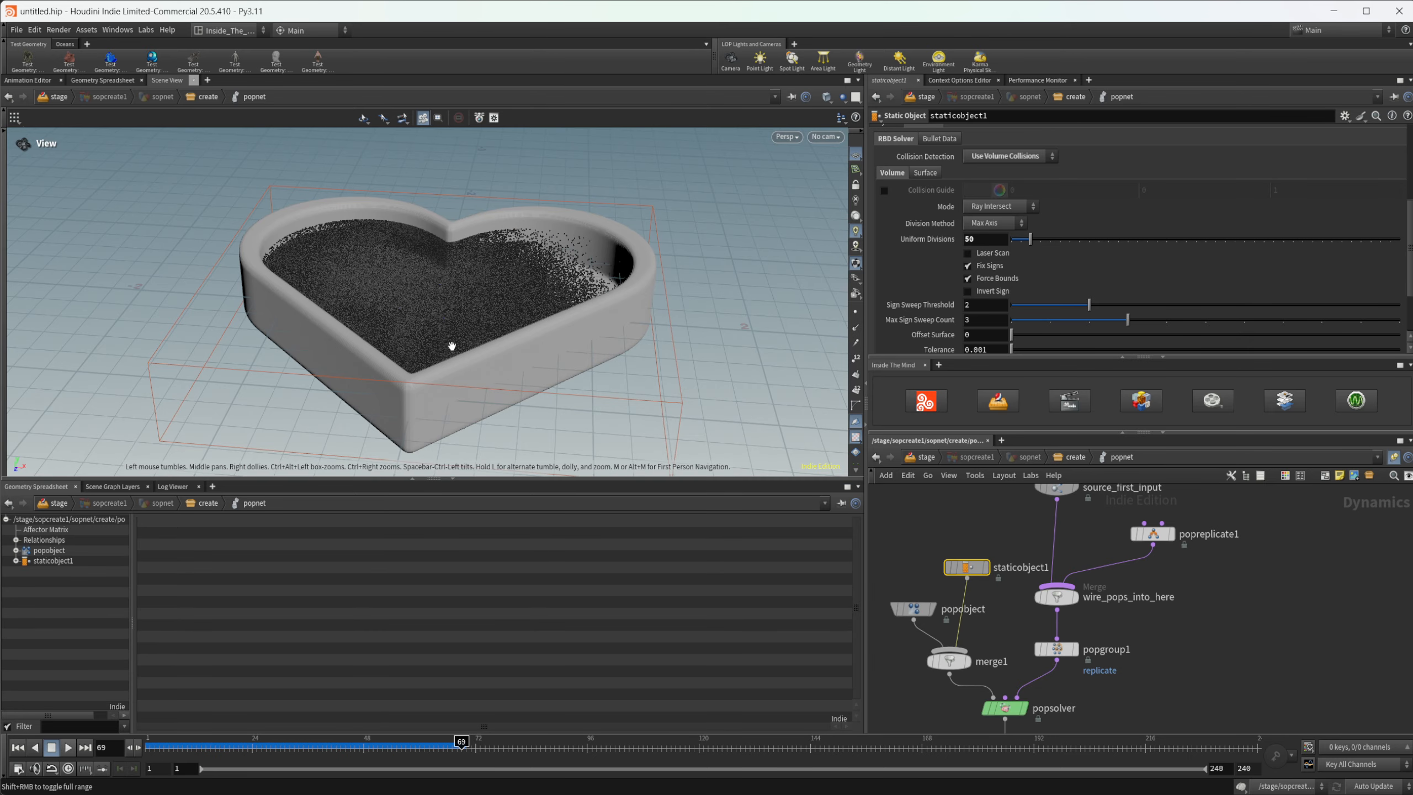
{"action": "left_click_drag", "start_coordinate": [451, 322], "coordinate": [377, 313]}
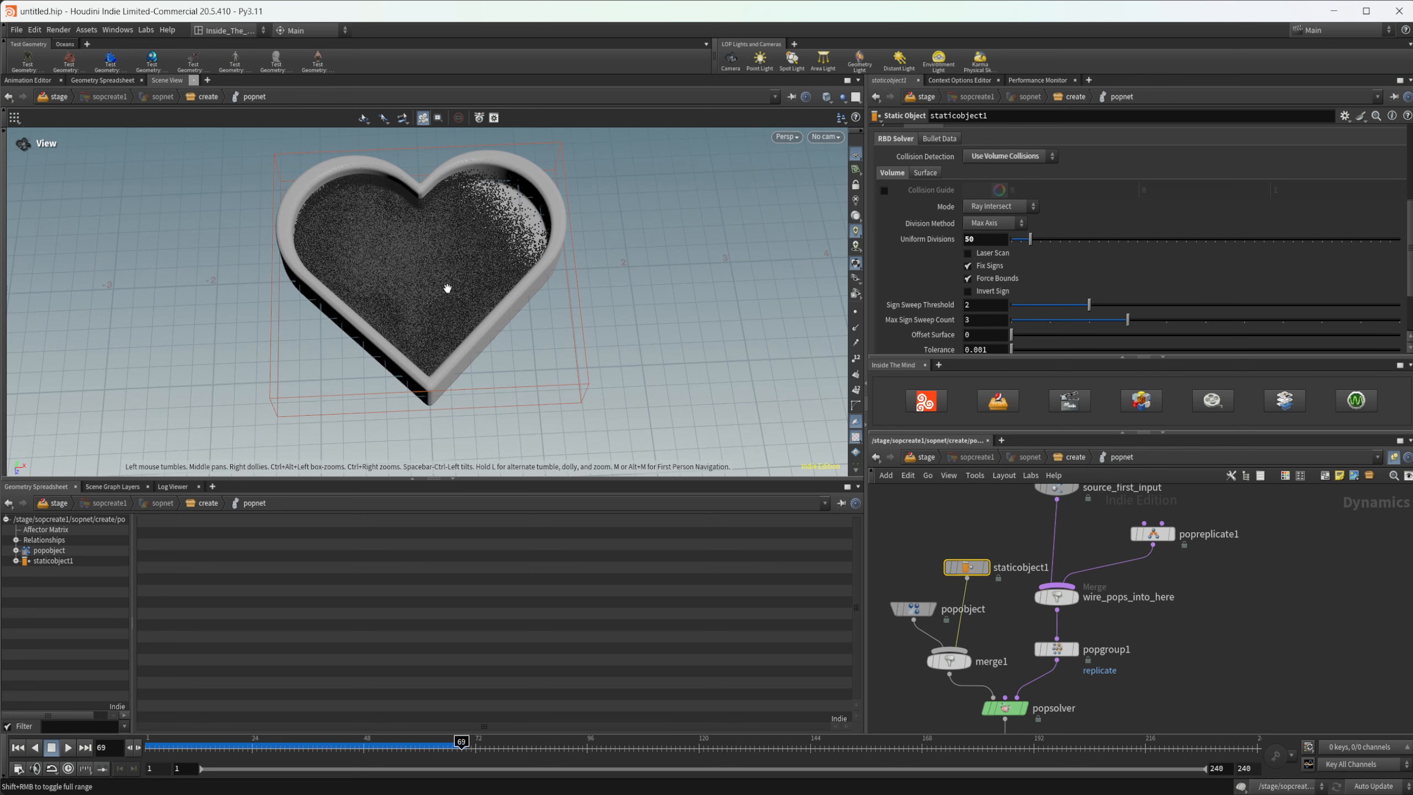
{"action": "scroll", "coordinate": [409, 236], "scroll_direction": "up", "scroll_amount": 3}
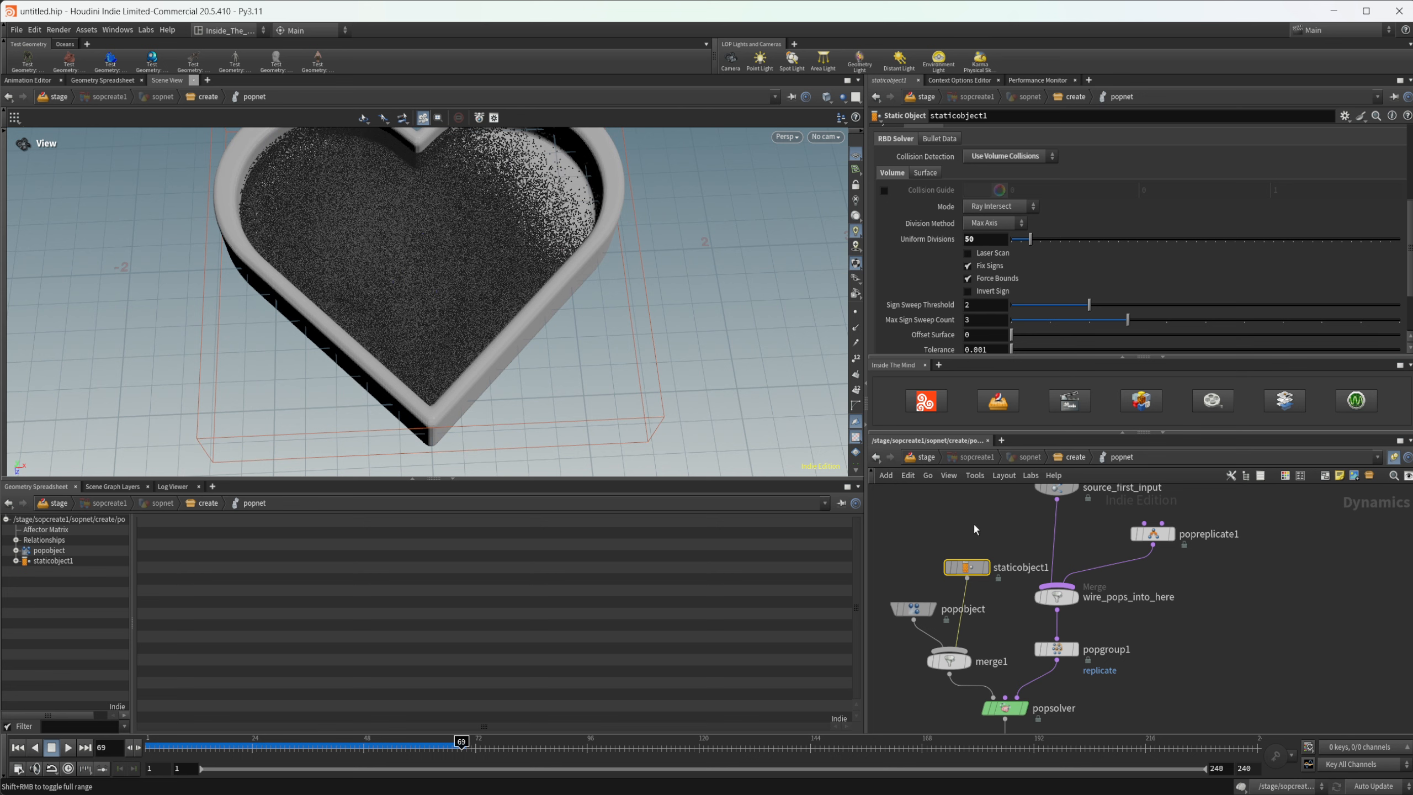
- Return to the create network level and view the particle-filled heart beside the popnet node
{"action": "scroll", "coordinate": [1055, 568], "scroll_direction": "down", "scroll_amount": 2}
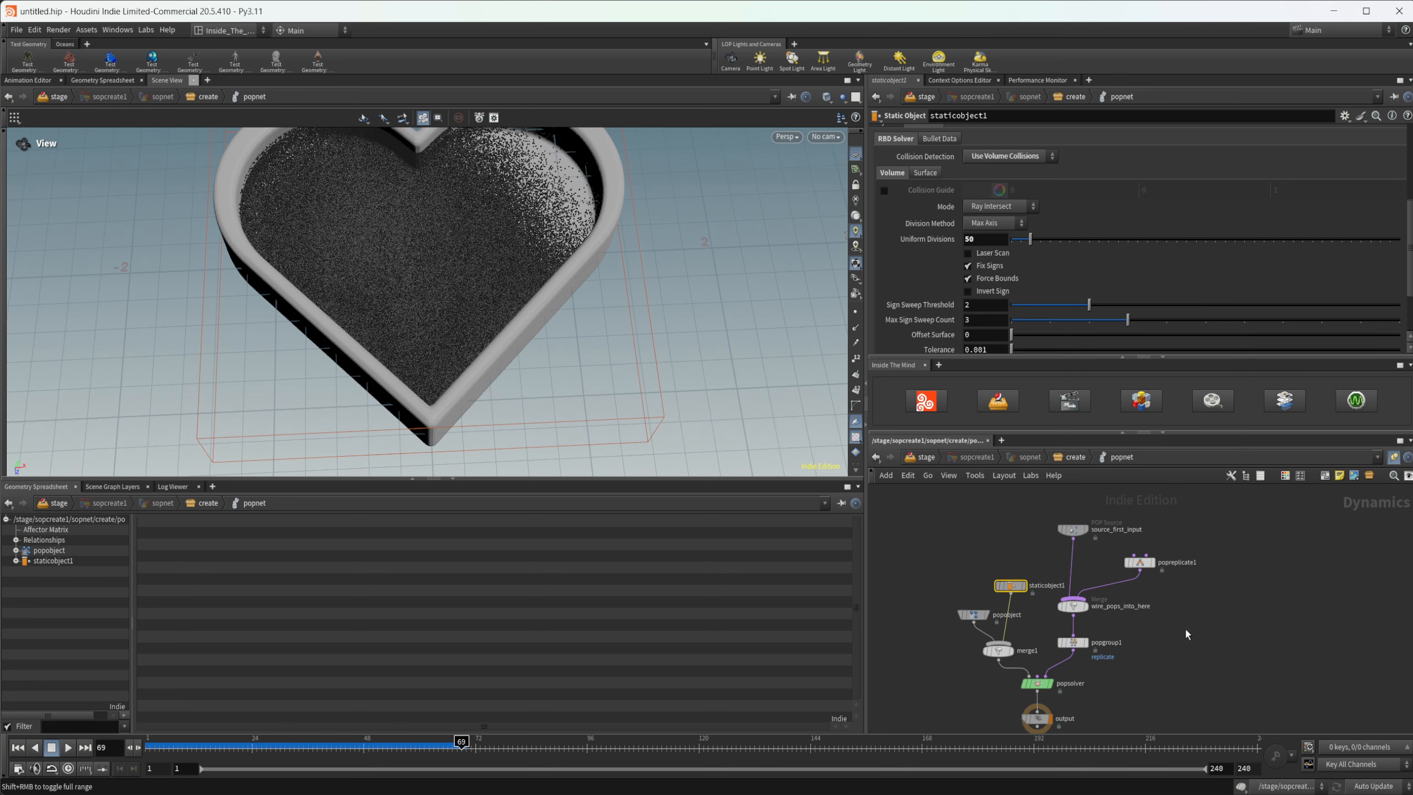
{"action": "left_click", "coordinate": [1080, 459]}
{"action": "middle_click_drag", "start_coordinate": [1146, 574], "coordinate": [1040, 591]}
{"action": "scroll", "coordinate": [1040, 591], "scroll_direction": "down", "scroll_amount": 3}
{"action": "middle_click_drag", "start_coordinate": [1206, 632], "coordinate": [1141, 593]}
{"action": "left_click_drag", "start_coordinate": [496, 333], "coordinate": [490, 290]}
{"action": "right_click_drag", "start_coordinate": [506, 319], "coordinate": [394, 353]}
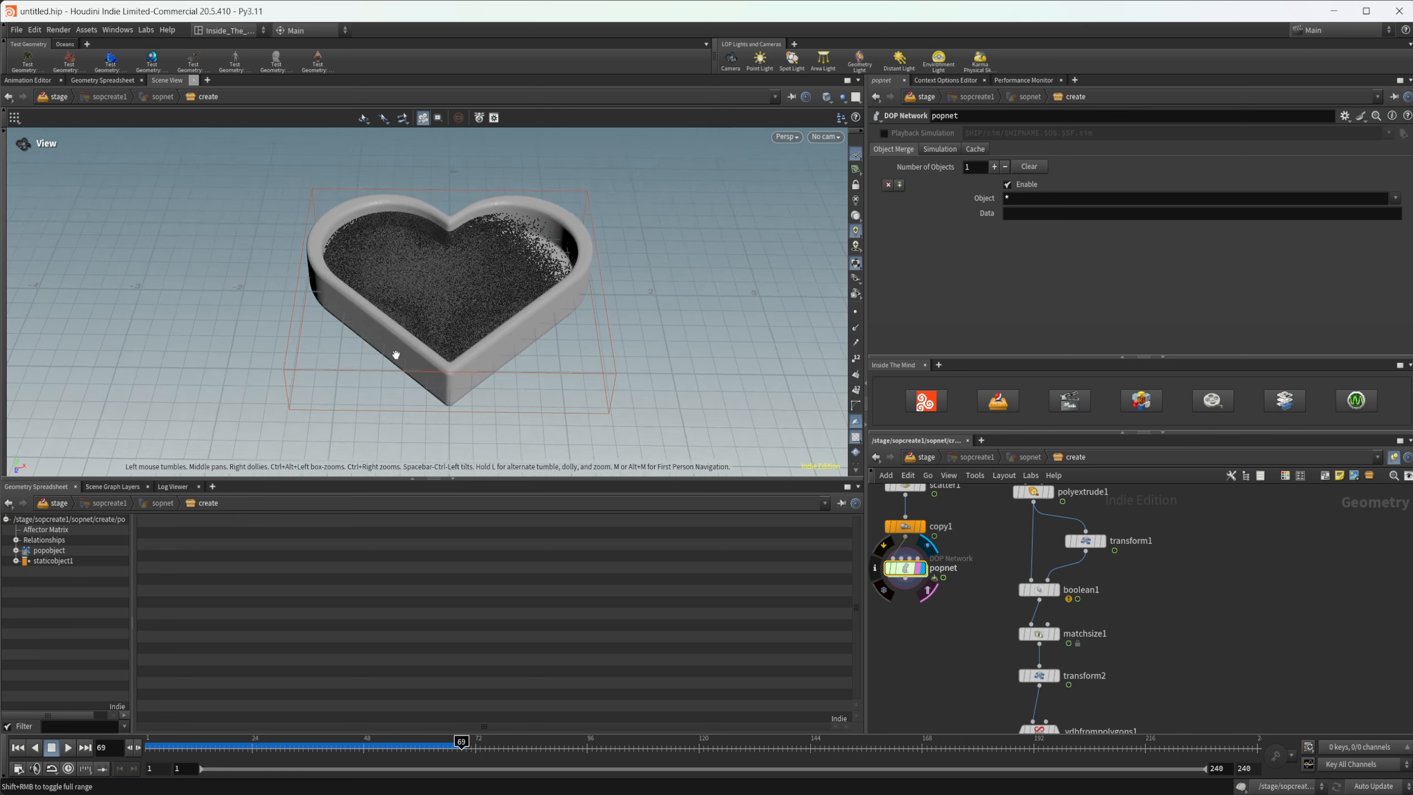
{"action": "left_click_drag", "start_coordinate": [394, 353], "coordinate": [427, 337]}
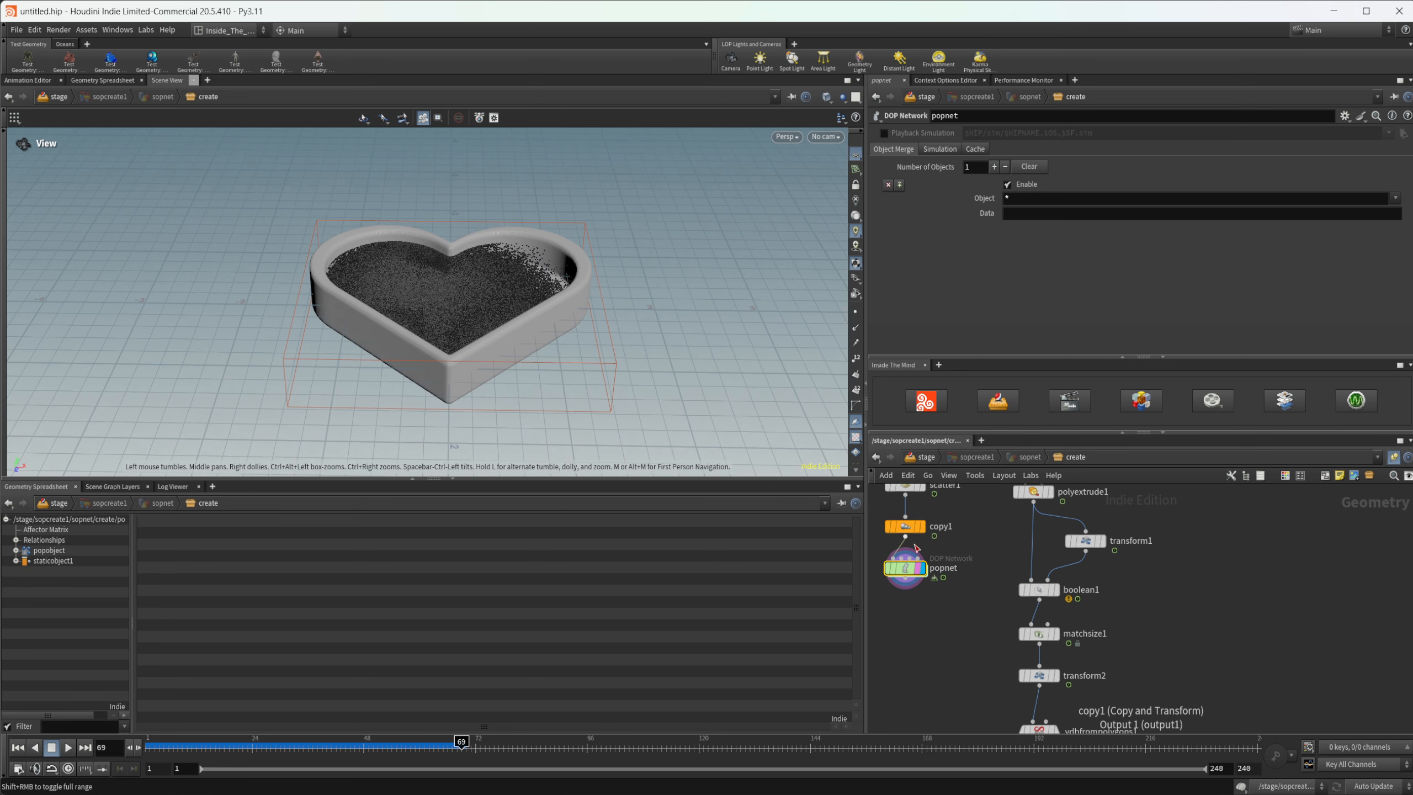
- Add a VDB node beside the matchsize1 and transform2 nodes in the create network
{"action": "middle_click_drag", "start_coordinate": [1229, 658], "coordinate": [1180, 632]}
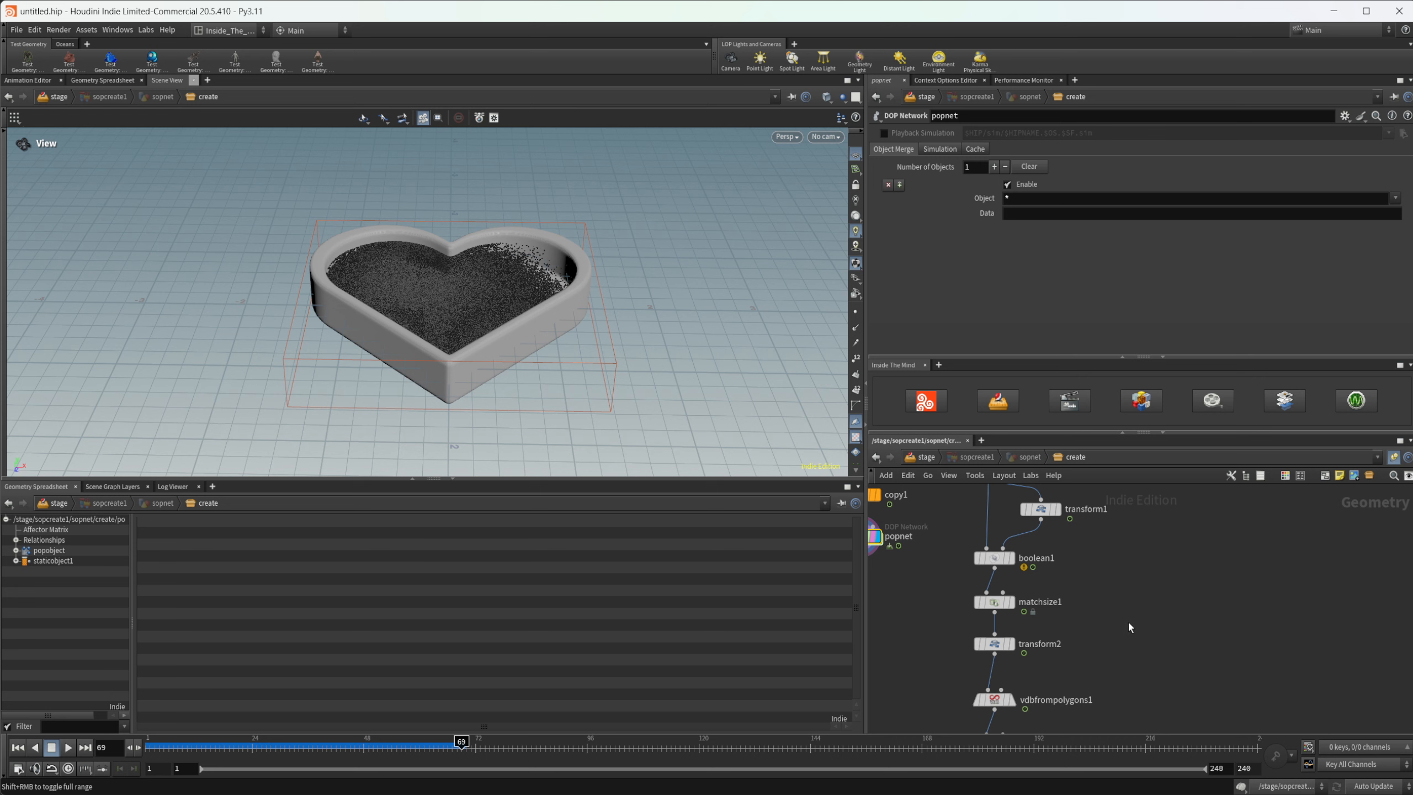
{"action": "scroll", "coordinate": [1128, 620], "scroll_direction": "up", "scroll_amount": 2}
{"action": "middle_click_drag", "start_coordinate": [1143, 645], "coordinate": [1113, 619]}
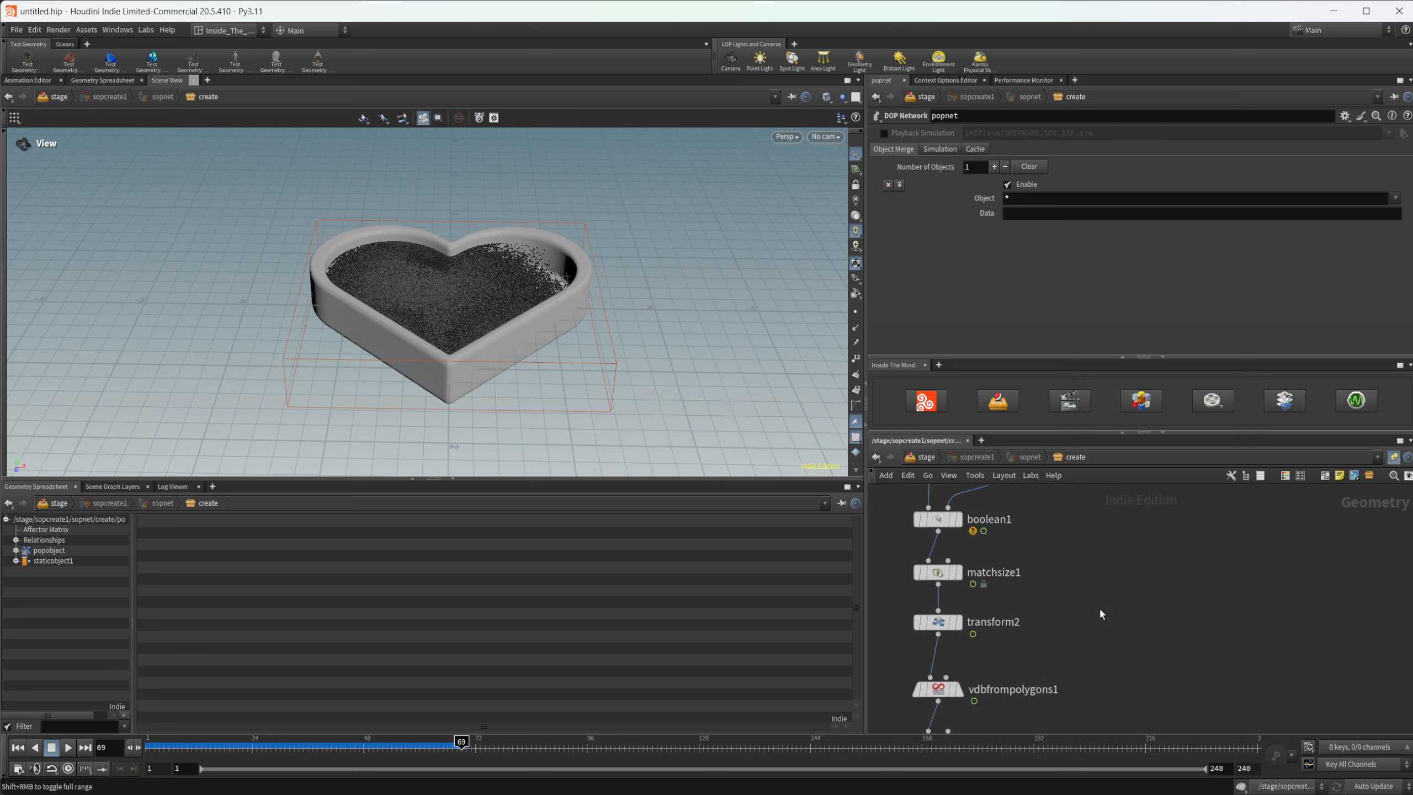
{"action": "key", "text": "Tab"}
{"action": "type", "text": "vd"}
{"action": "key", "text": "Return"}
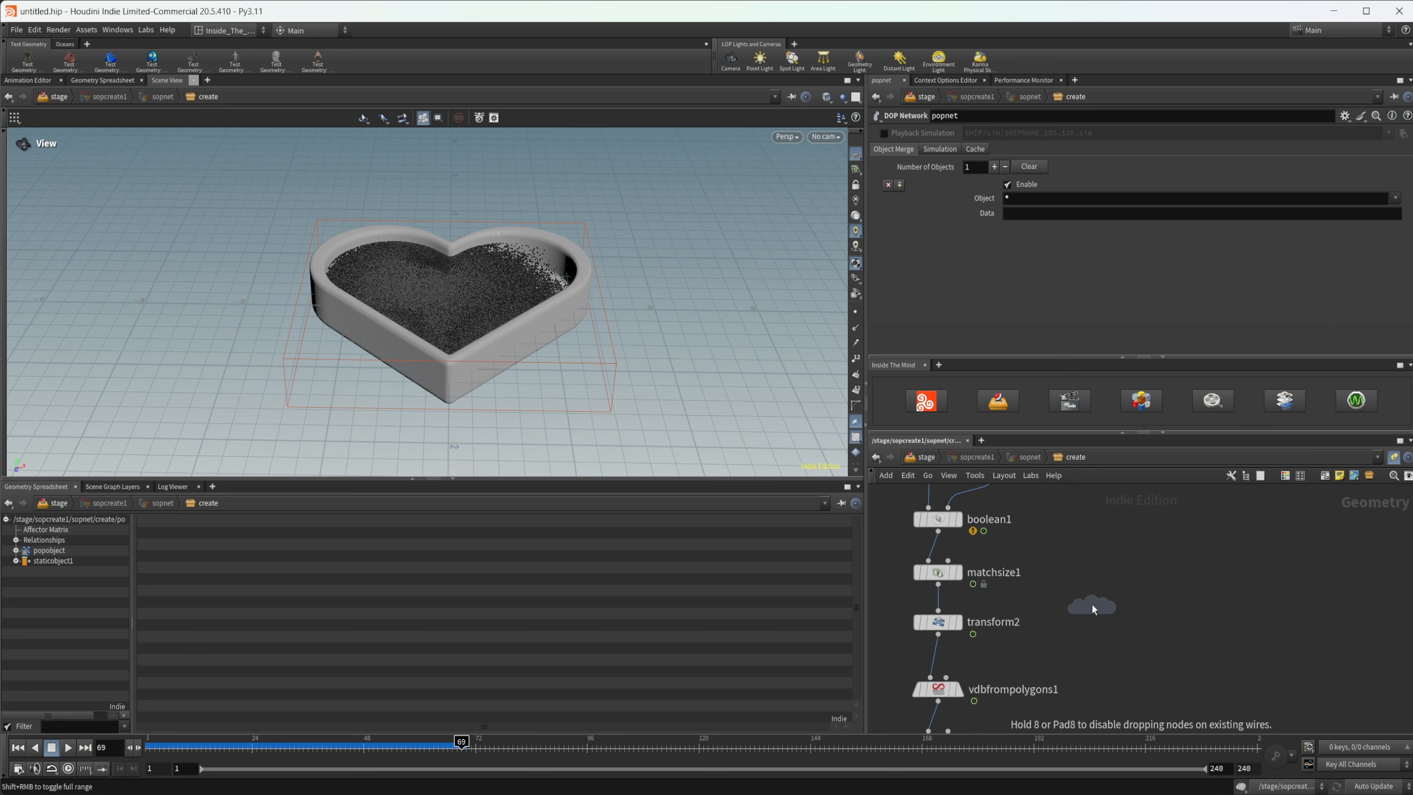
{"action": "left_click", "coordinate": [1090, 602]}
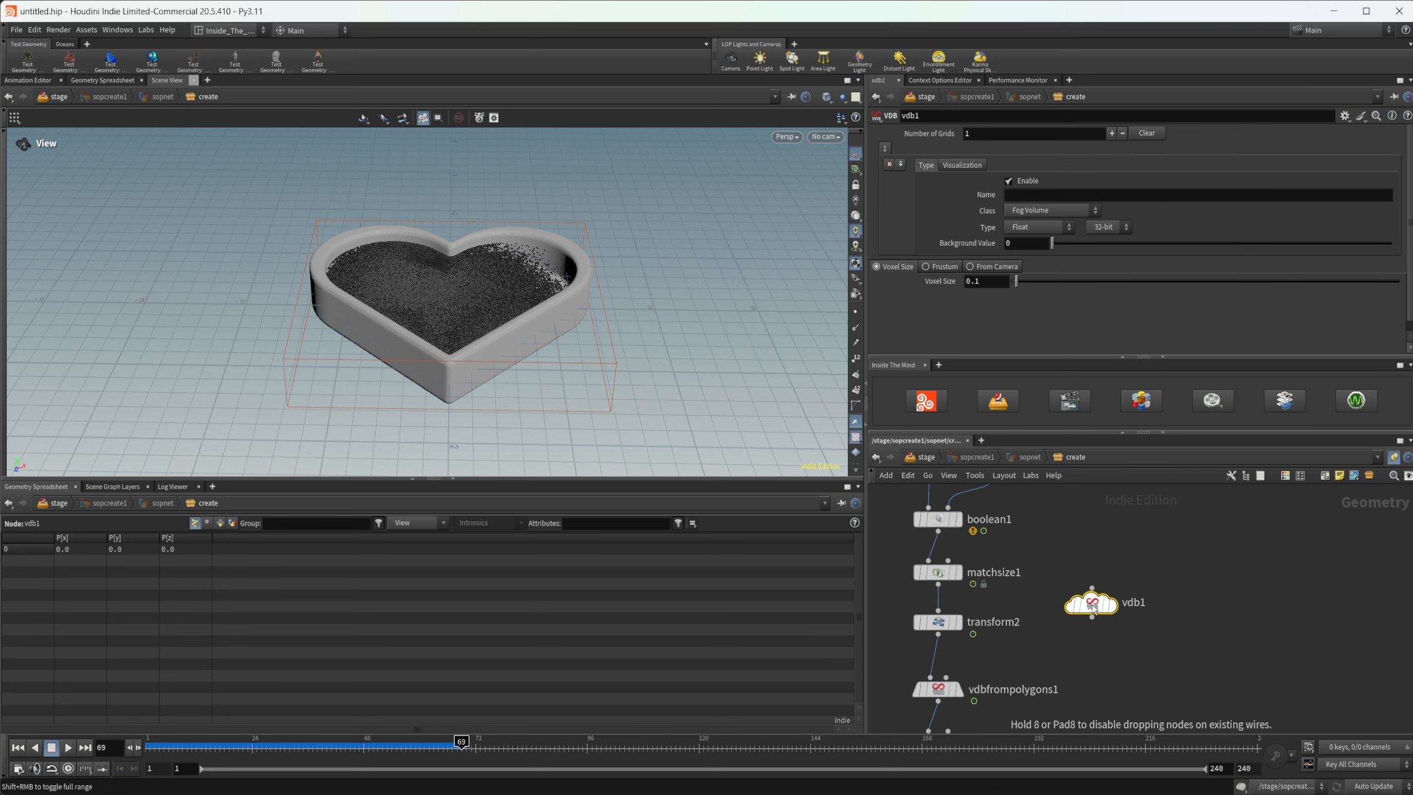
- Name vdb1's grid vel and make it a Vector Float of vector type Displacement/Velocity/Acceleration
{"action": "left_click", "coordinate": [1030, 195]}
{"action": "type", "text": "vel"}
{"action": "key", "text": "Return"}
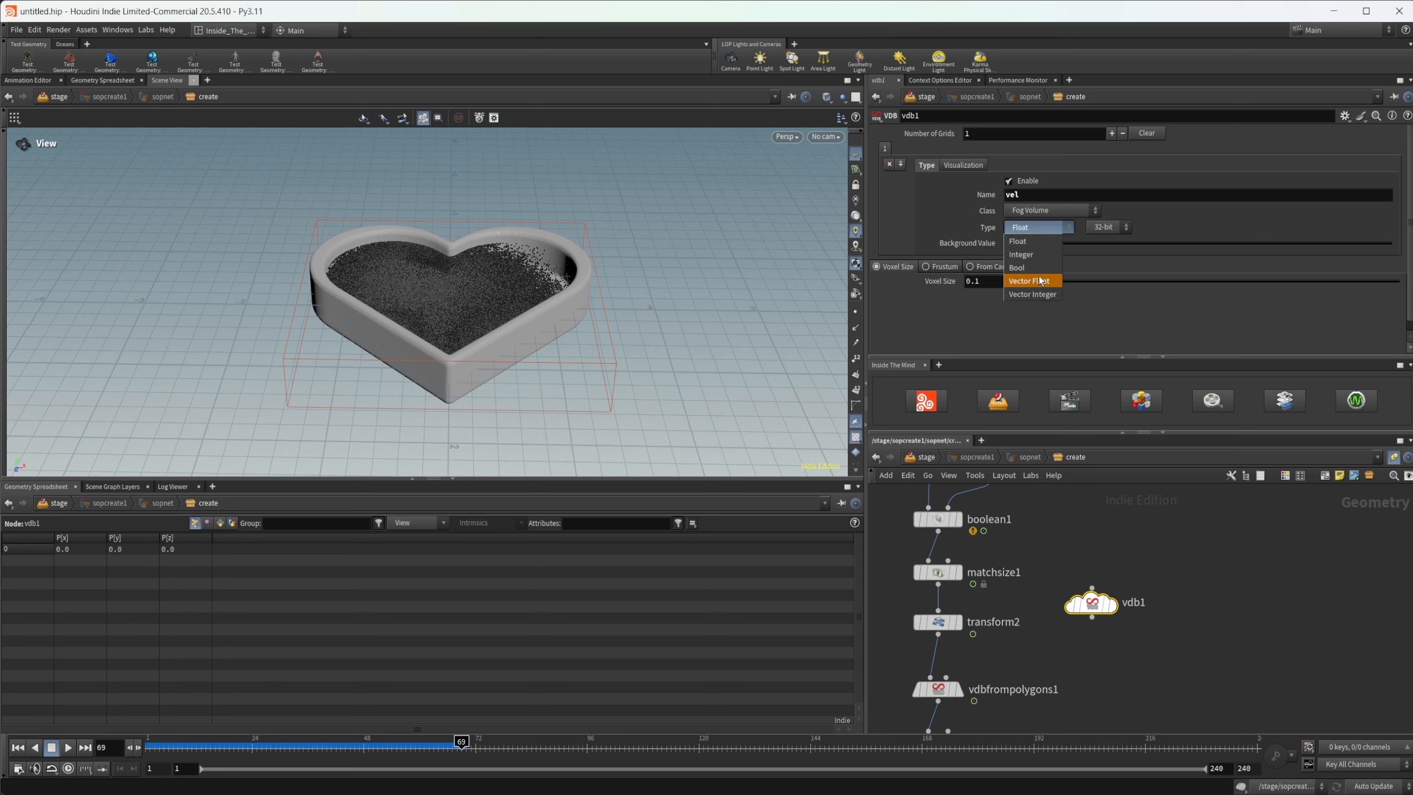
{"action": "left_click", "coordinate": [1041, 281]}
{"action": "left_click", "coordinate": [1066, 245]}
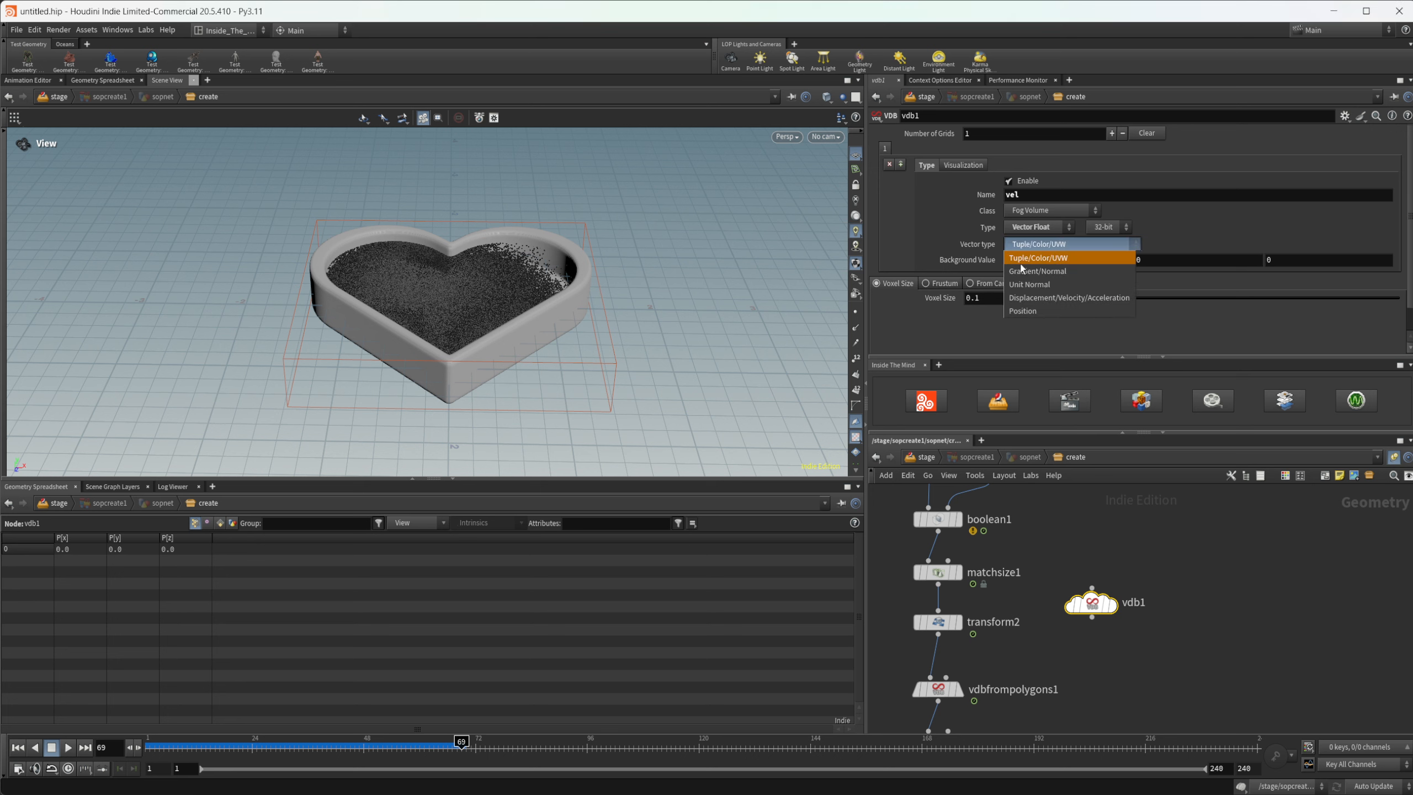
{"action": "left_click", "coordinate": [1064, 298]}
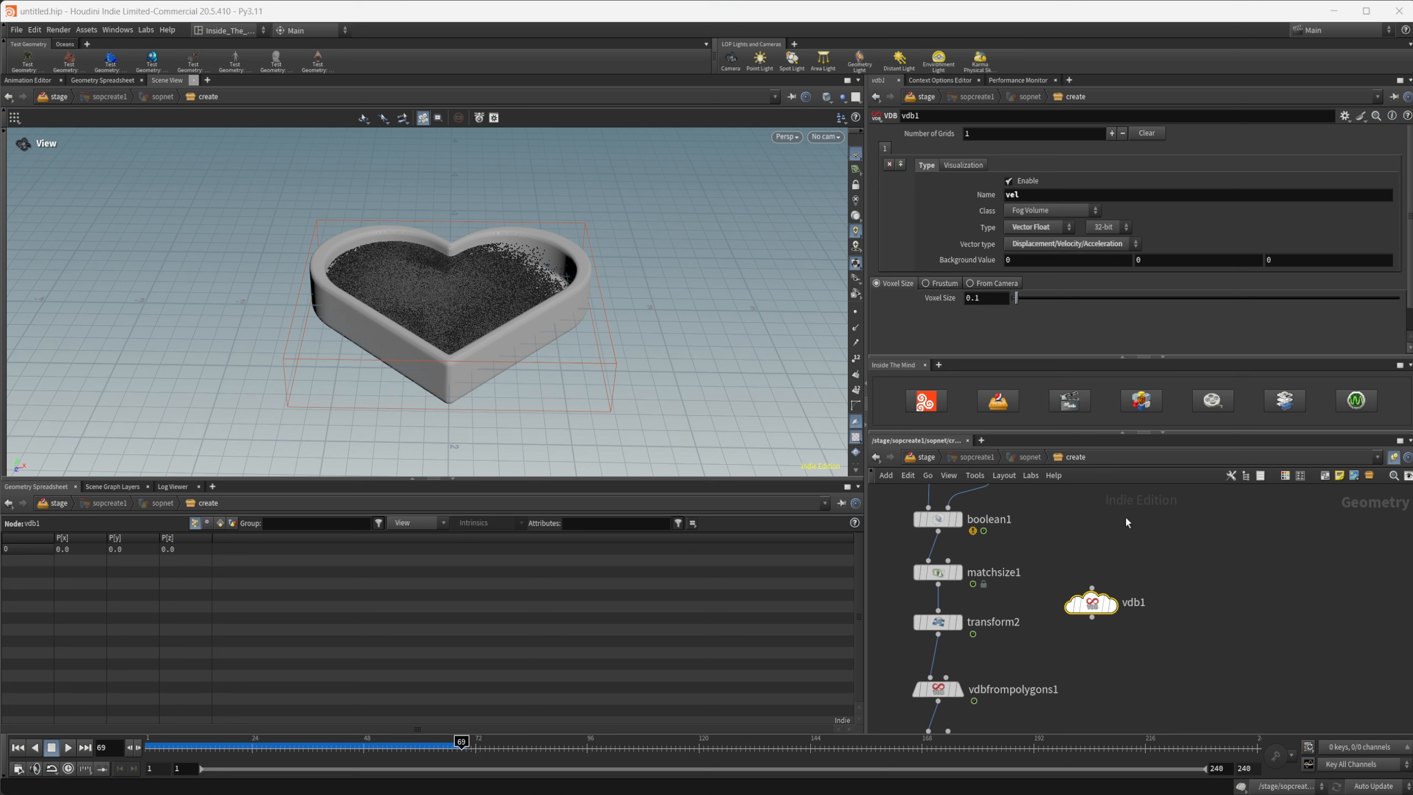
- Add a VDB Activate node below vdb1 and connect vdb1's output to its first input
{"action": "middle_click_drag", "start_coordinate": [1134, 573], "coordinate": [1104, 565]}
{"action": "key", "text": "Tab"}
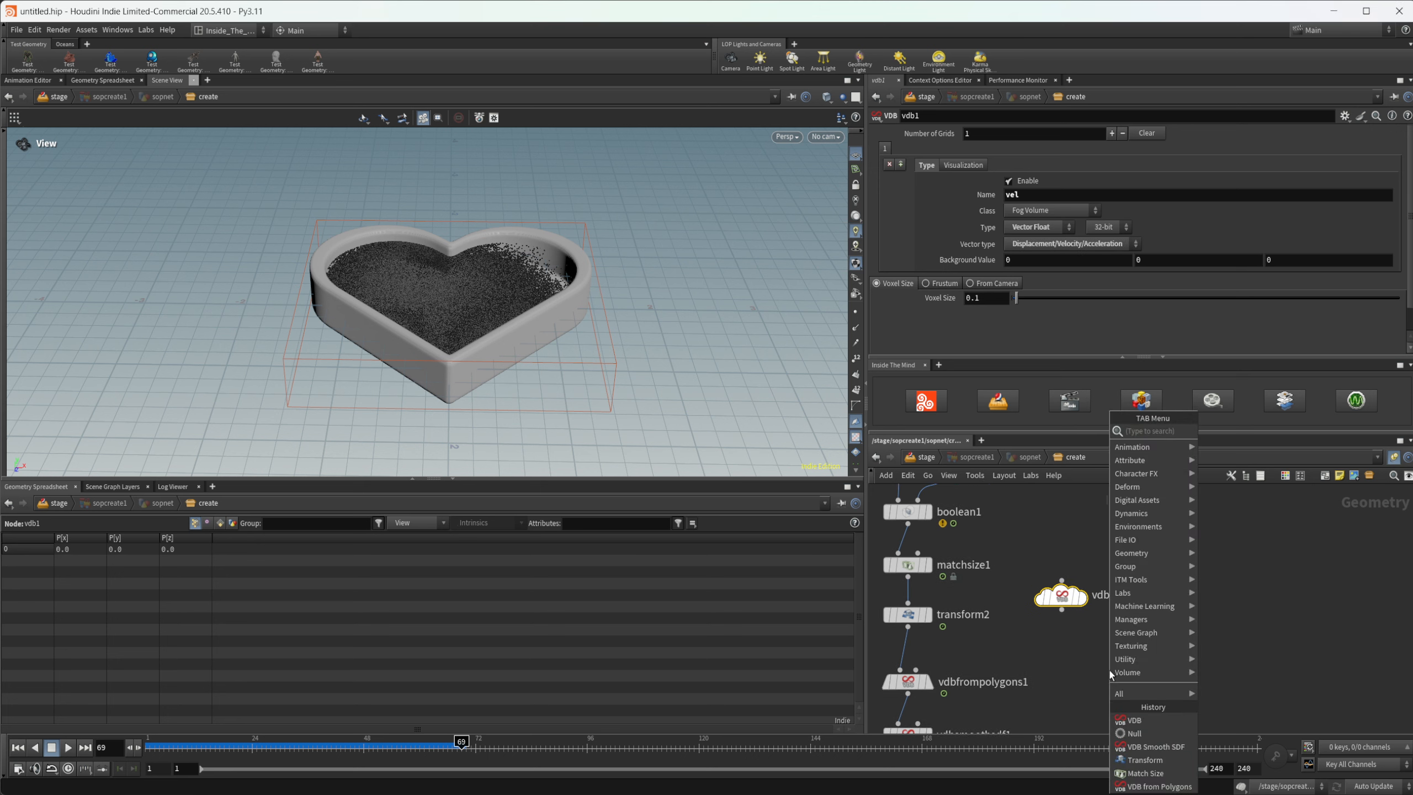
{"action": "type", "text": "vdbac"}
{"action": "key", "text": "Return"}
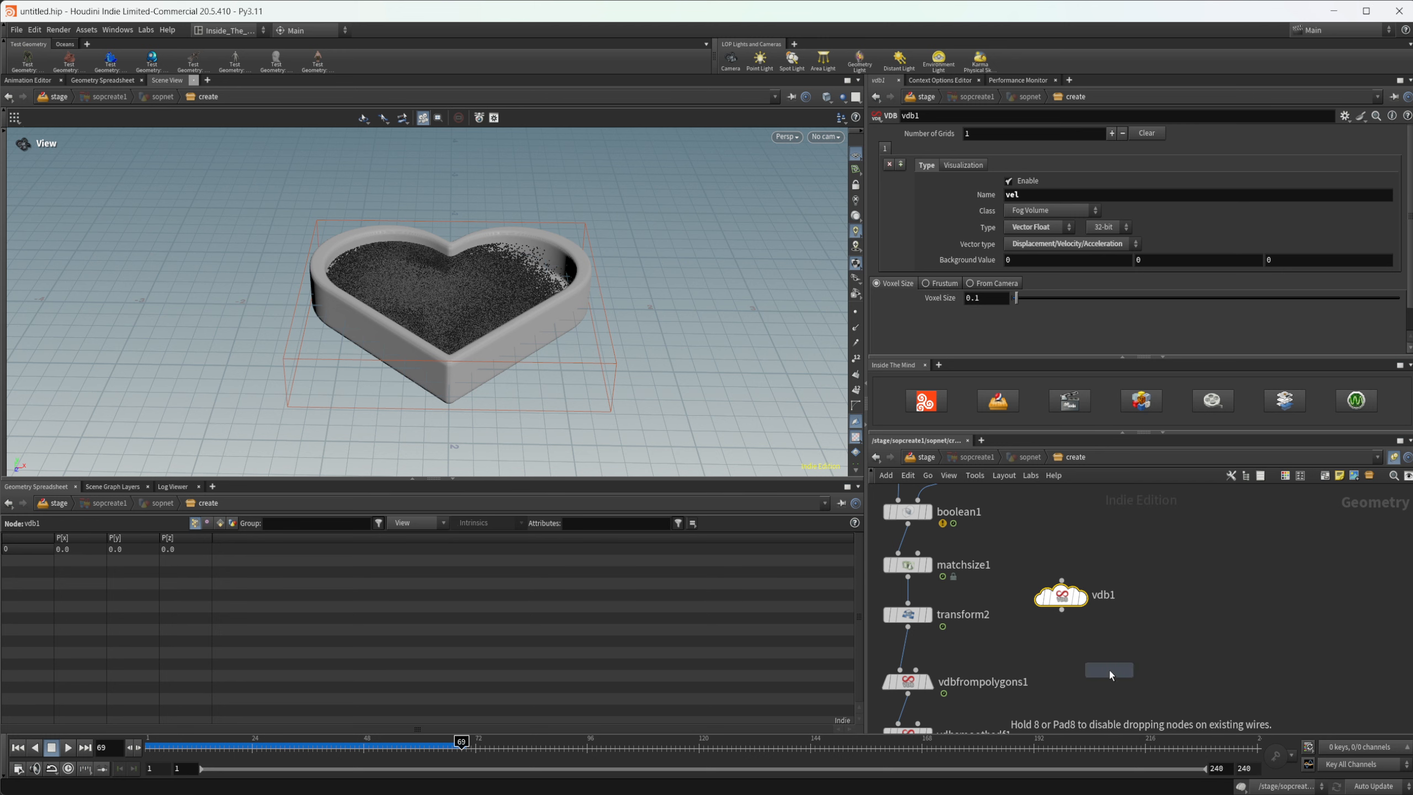
{"action": "left_click", "coordinate": [1109, 670]}
{"action": "left_click_drag", "start_coordinate": [1061, 610], "coordinate": [1100, 659]}
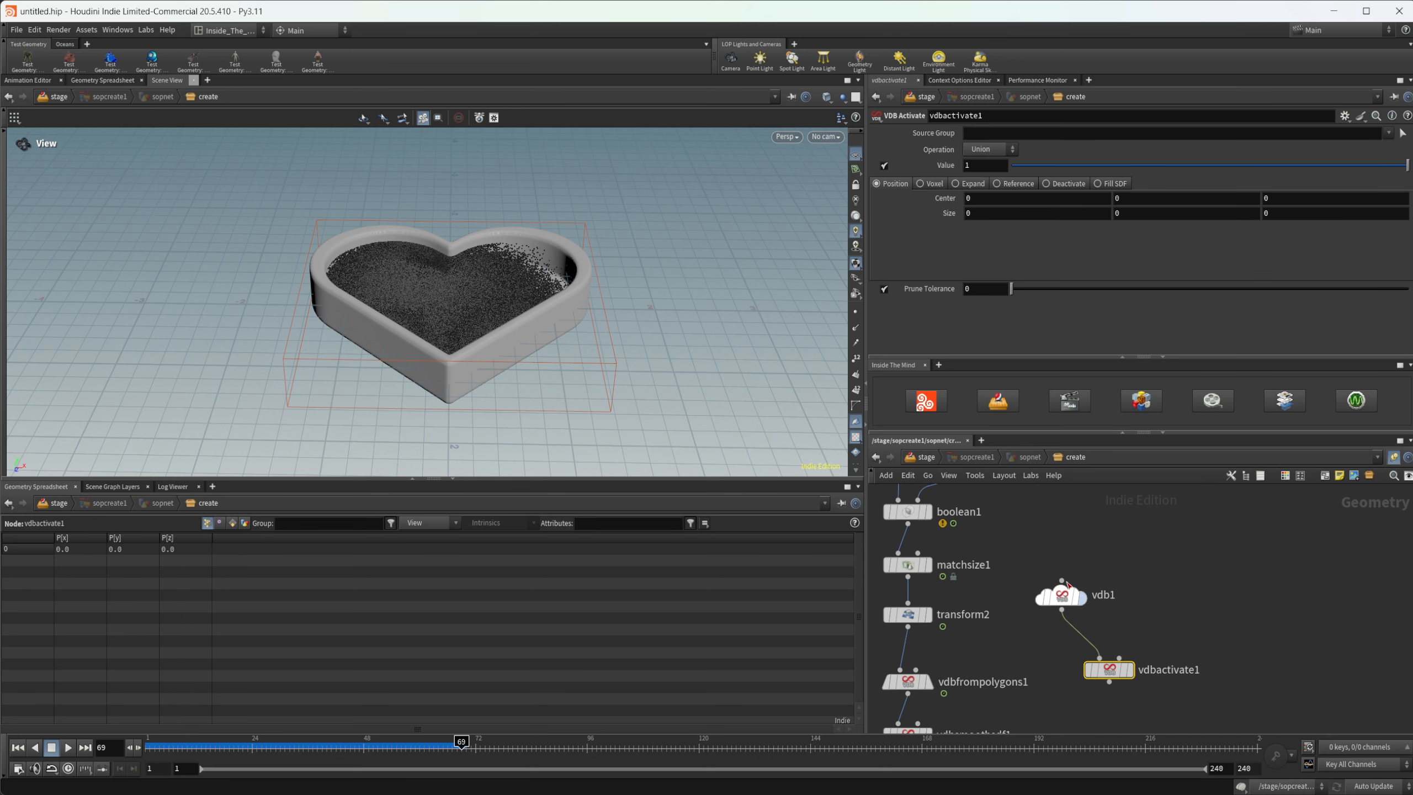
- Feed boolean1 through a dot into vdbactivate1's region input, display vdbactivate1 and set its activation mode to Reference
{"action": "left_click_drag", "start_coordinate": [907, 527], "coordinate": [1162, 639]}
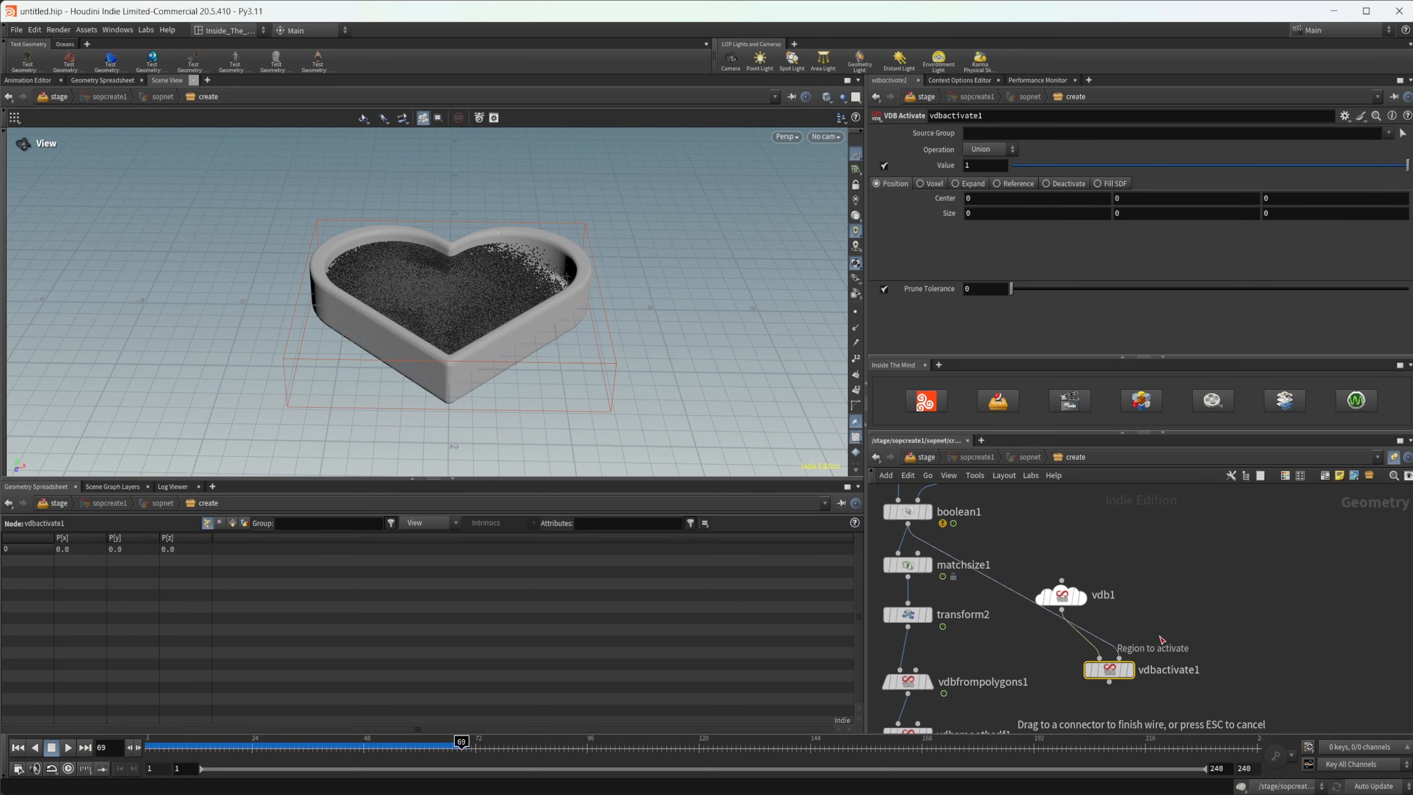
{"action": "left_click_drag", "start_coordinate": [995, 580], "coordinate": [1135, 550], "text": "alt"}
{"action": "left_click", "coordinate": [1127, 669]}
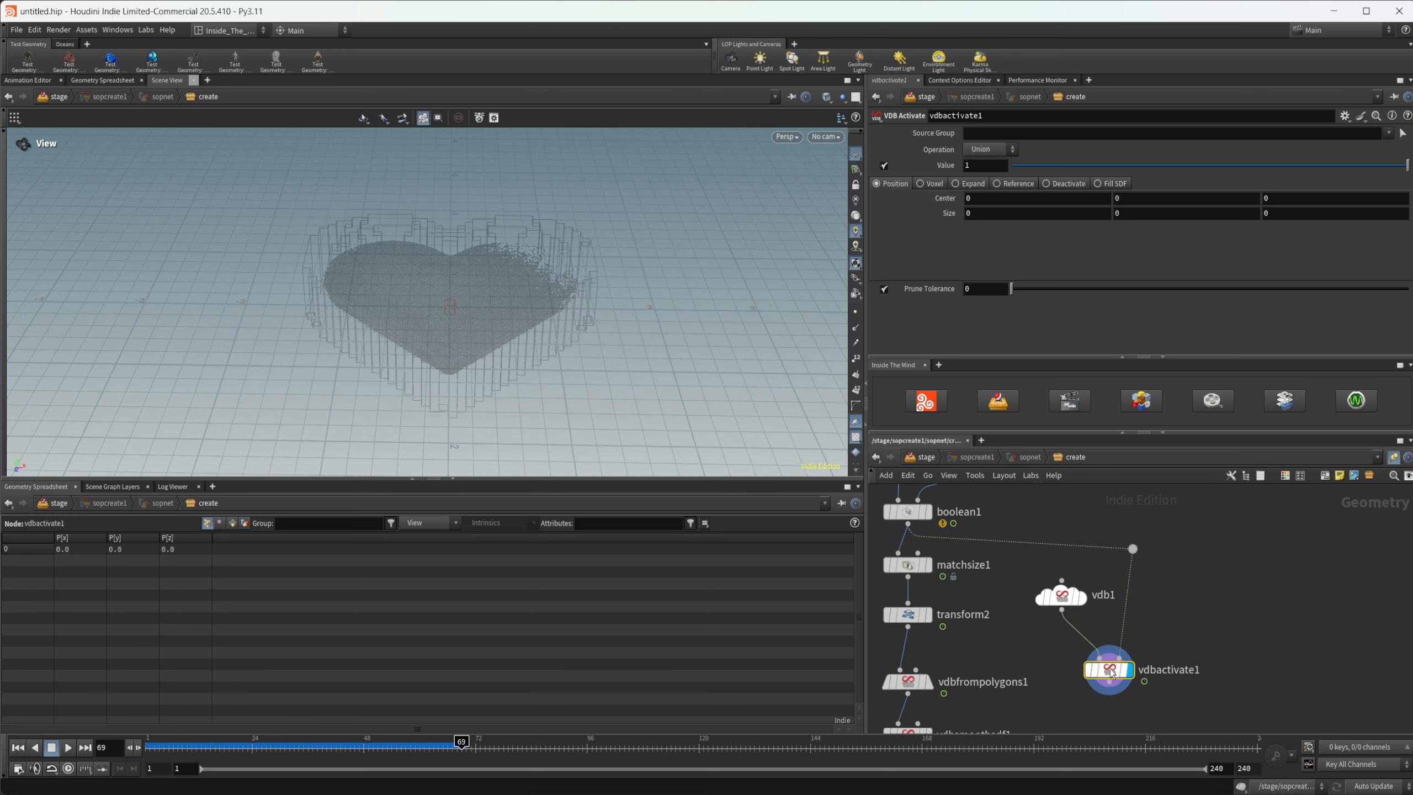
{"action": "left_click", "coordinate": [997, 184]}
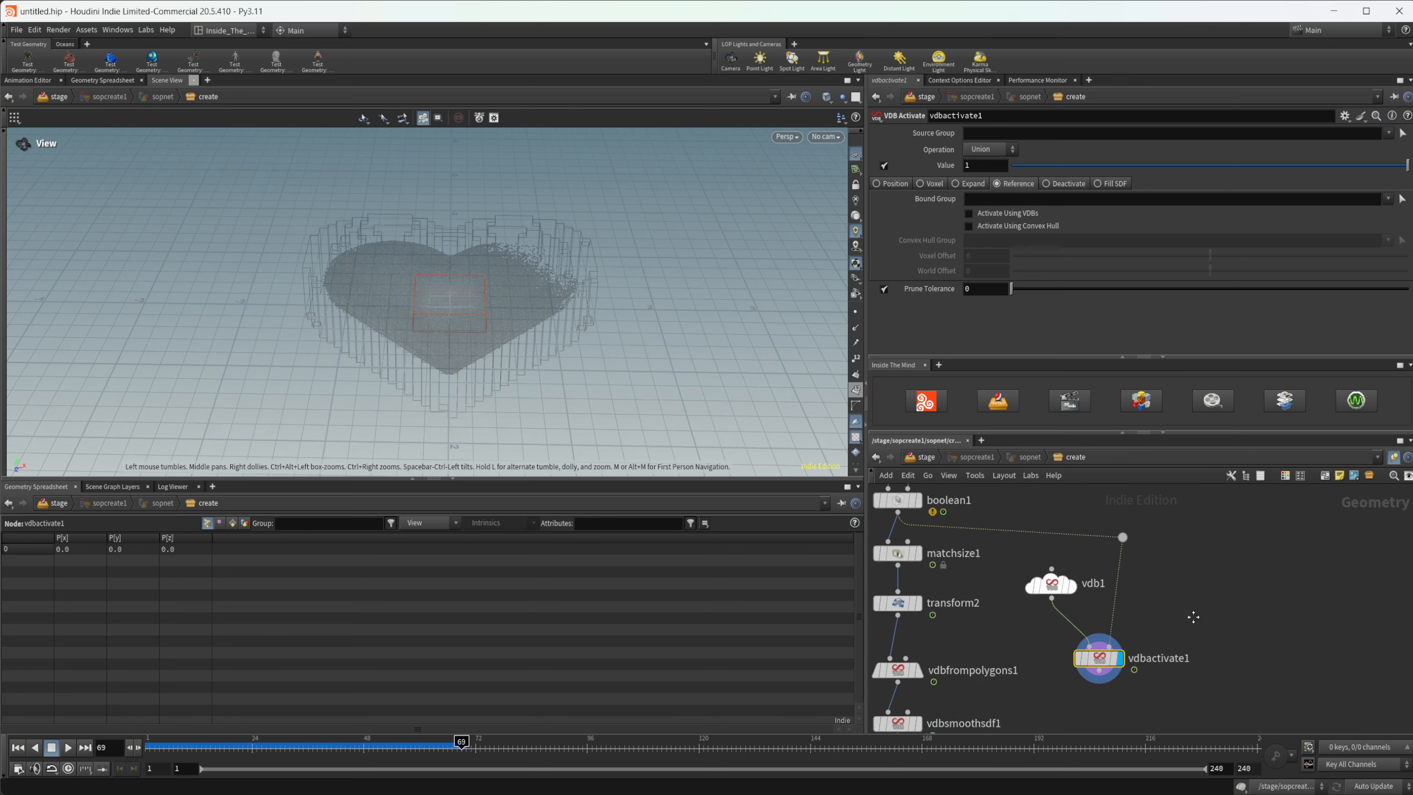
- Turn off popnet's template display and view the activated VDB volume on its own
{"action": "scroll", "coordinate": [1124, 581], "scroll_direction": "up", "scroll_amount": 3}
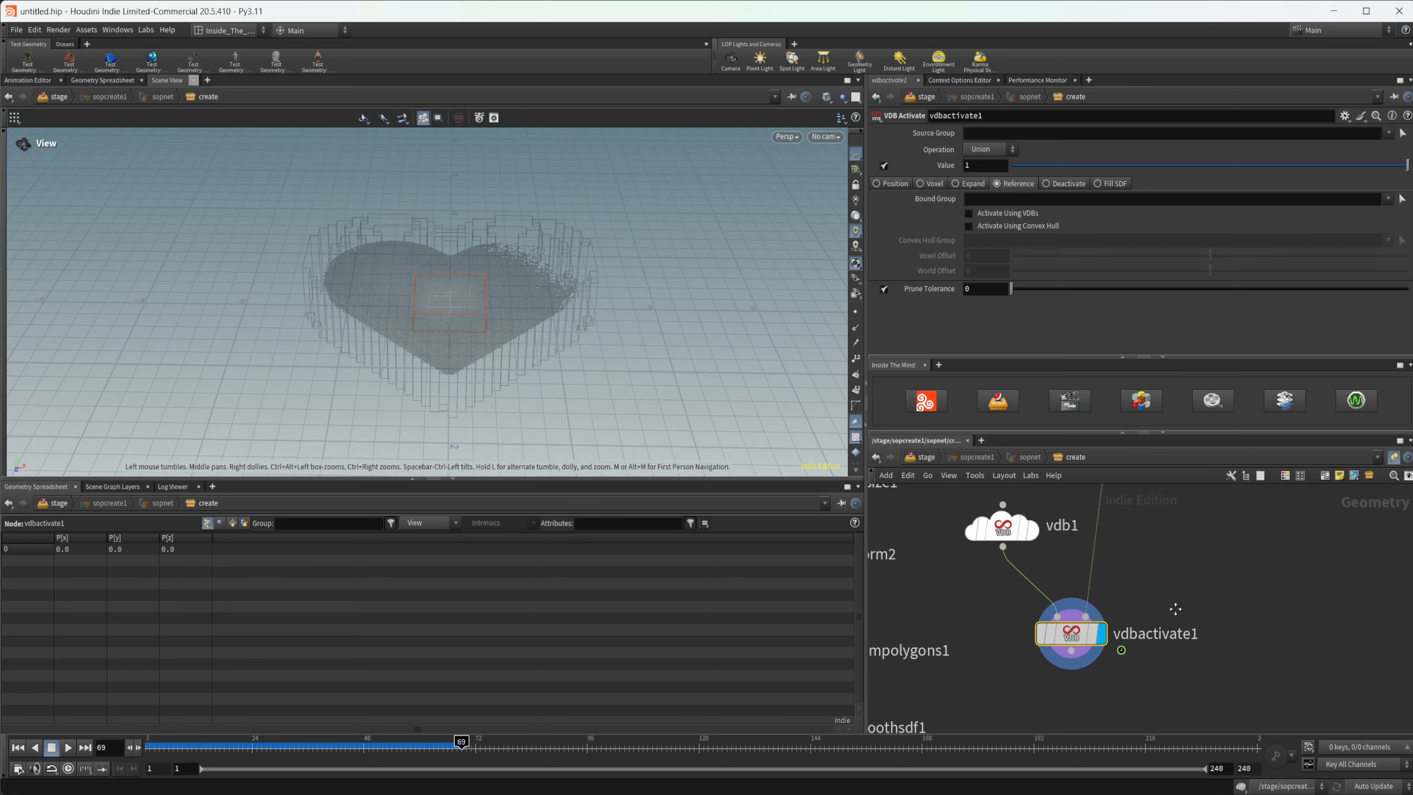
{"action": "middle_click_drag", "start_coordinate": [1018, 646], "coordinate": [1129, 513]}
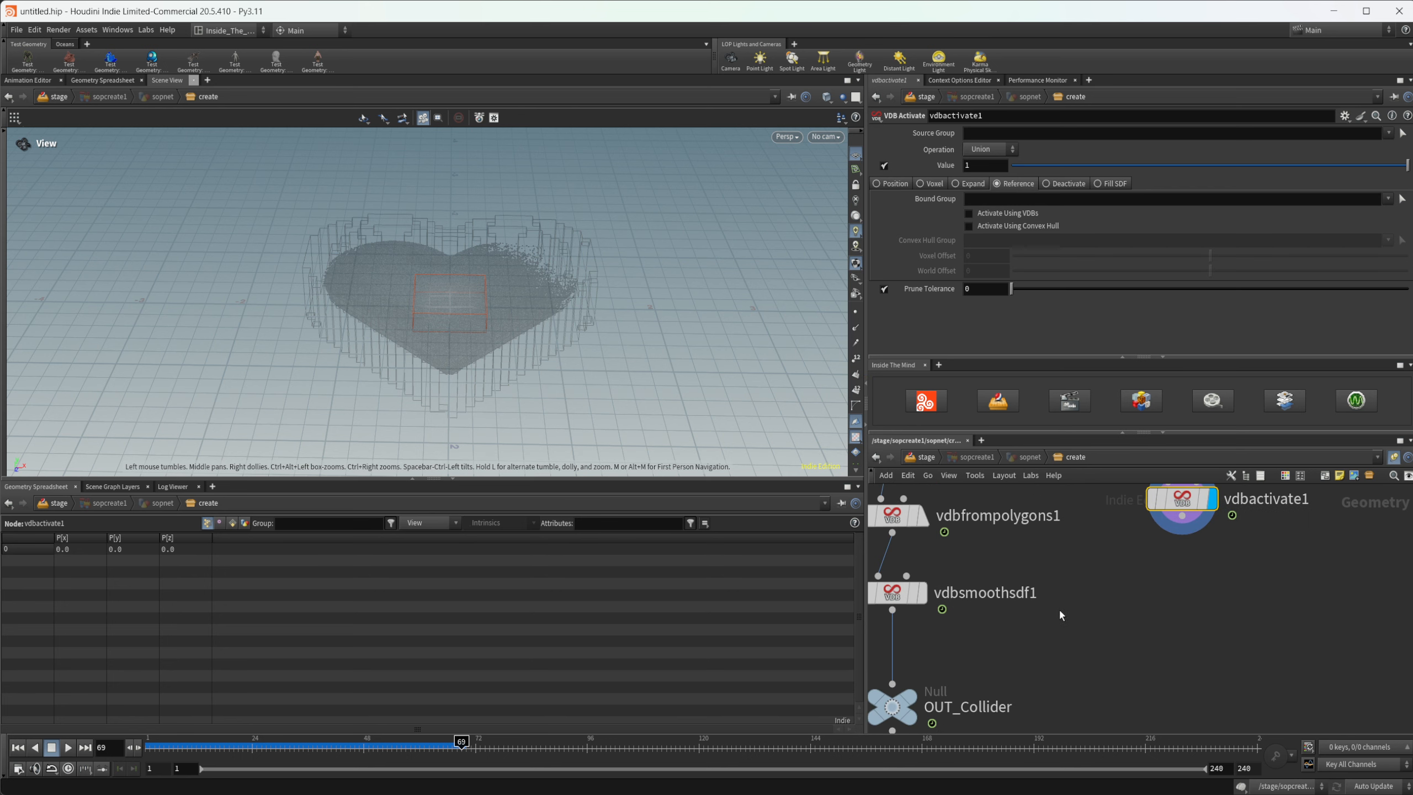
{"action": "scroll", "coordinate": [1059, 607], "scroll_direction": "down", "scroll_amount": 3}
{"action": "middle_click_drag", "start_coordinate": [1059, 608], "coordinate": [1171, 755]}
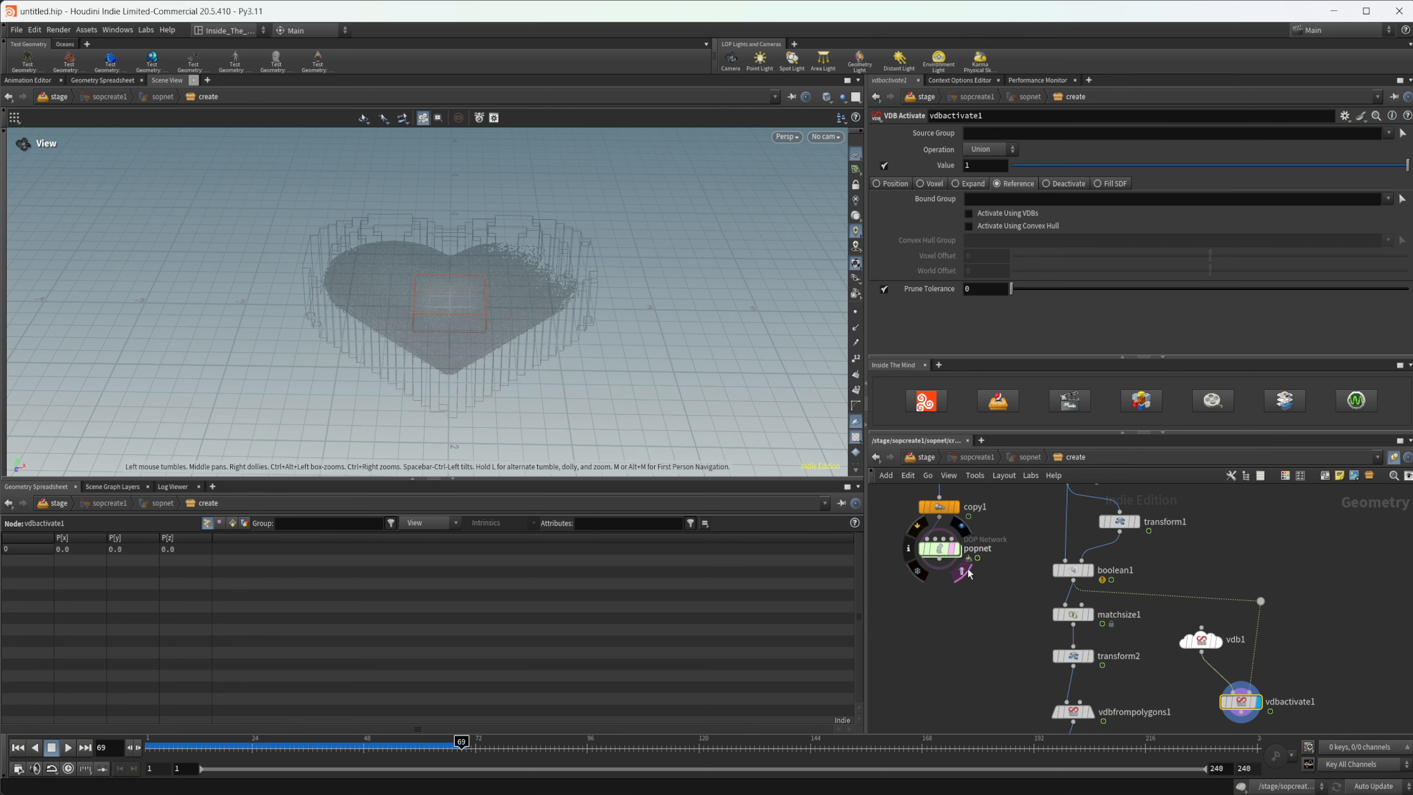
{"action": "left_click", "coordinate": [962, 572]}
{"action": "middle_click_drag", "start_coordinate": [1297, 613], "coordinate": [1248, 579]}
{"action": "right_click_drag", "start_coordinate": [435, 296], "coordinate": [572, 340]}
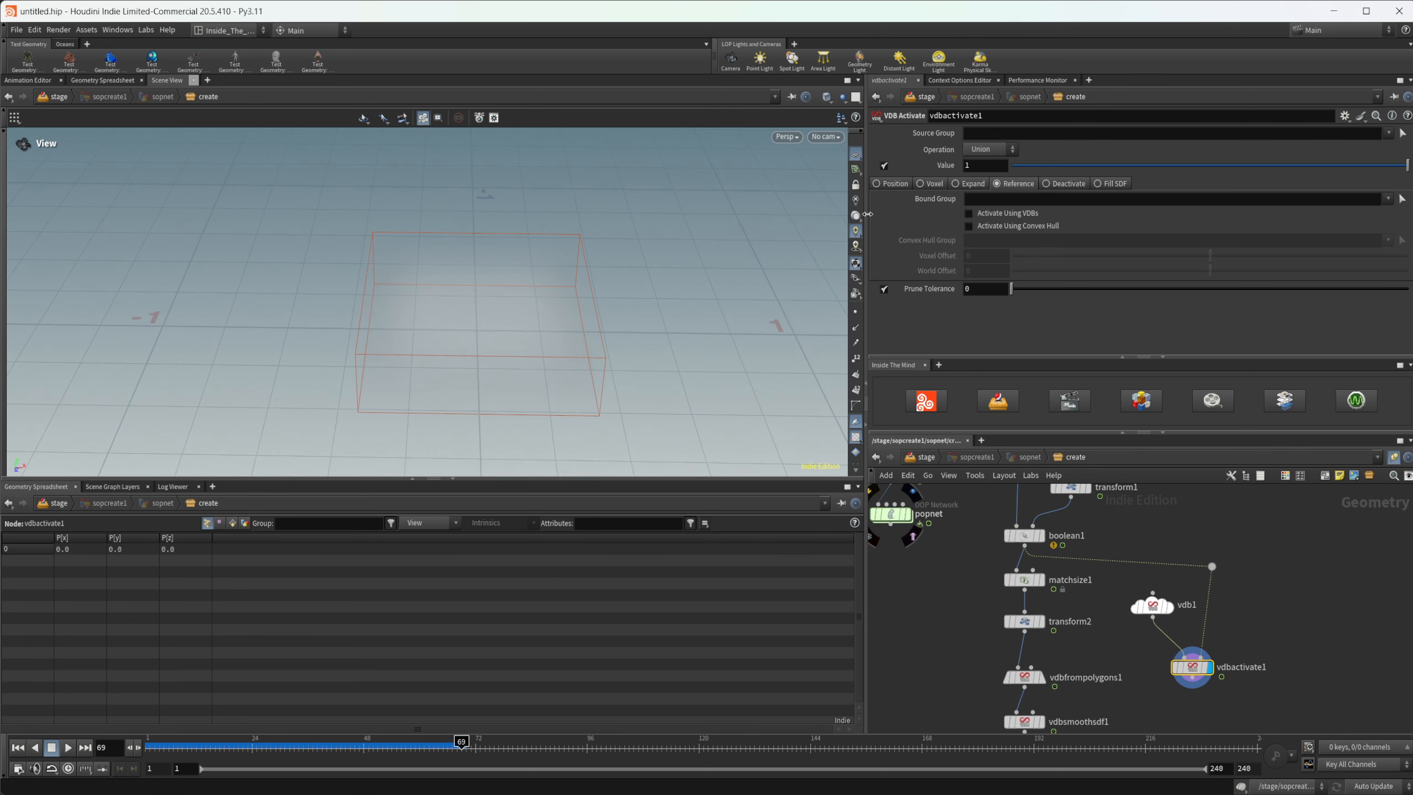
{"action": "left_click_drag", "start_coordinate": [573, 339], "coordinate": [554, 368]}
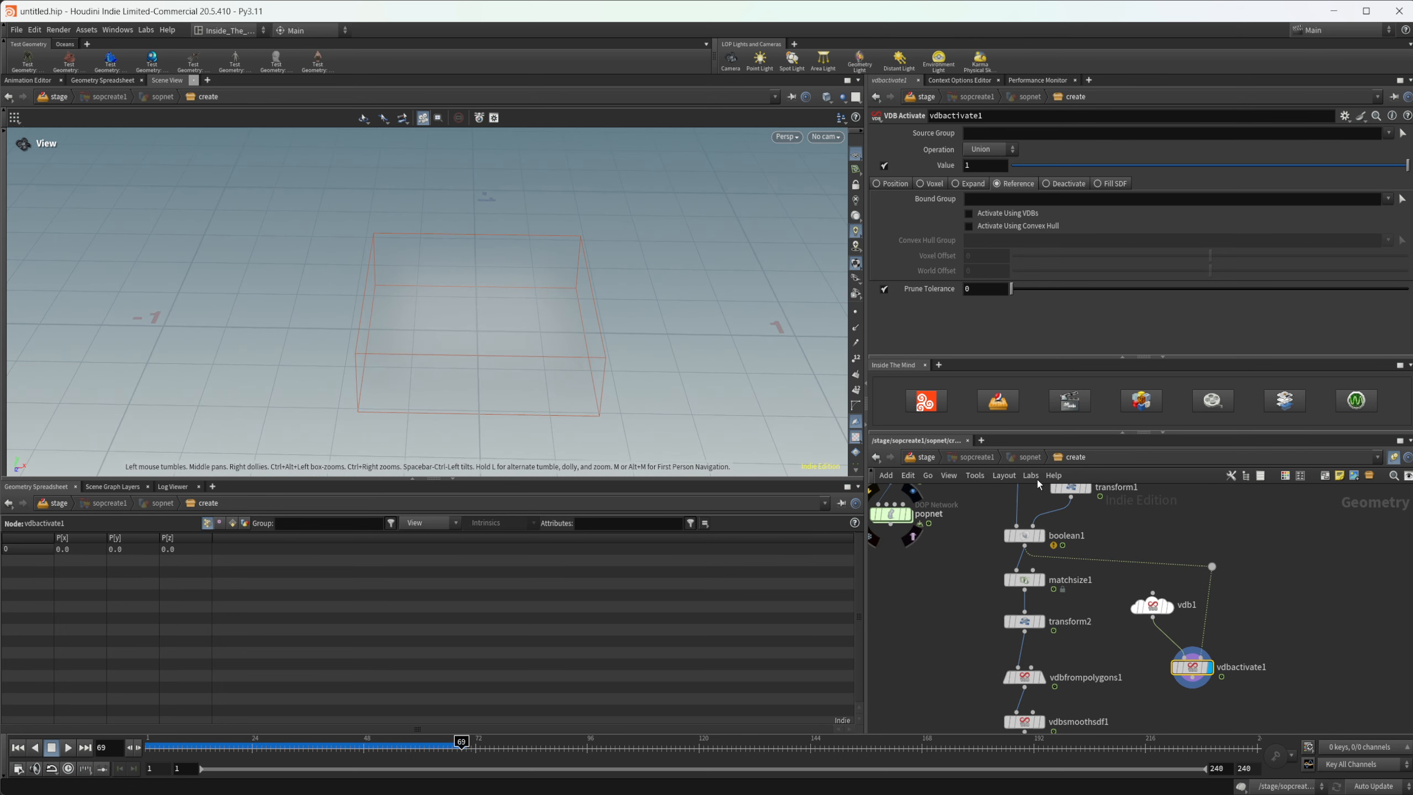
- Reroute transform2's output into vdbactivate1's region dot, tidy the VDB nodes' layout and check the activated volume
{"action": "middle_click_drag", "start_coordinate": [1260, 641], "coordinate": [1212, 614]}
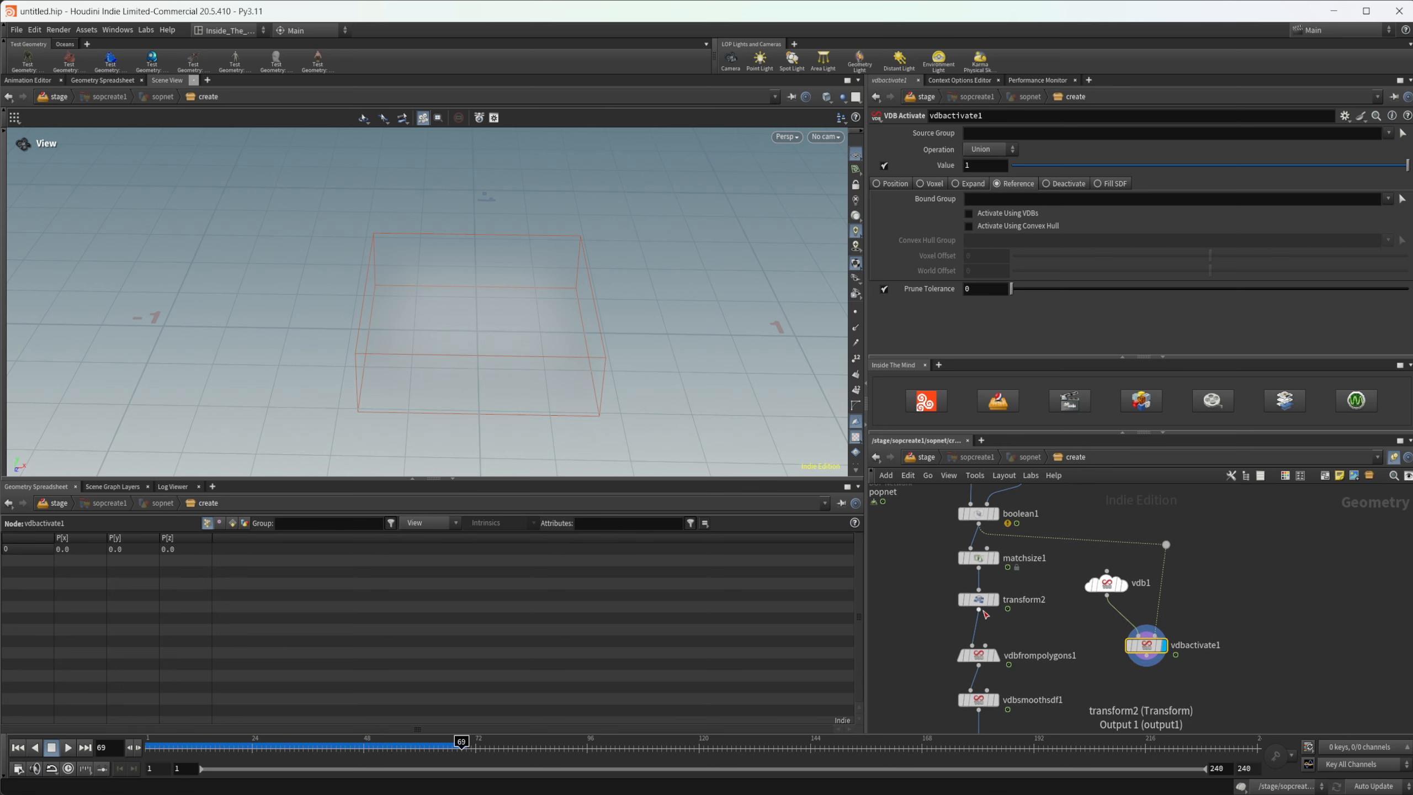
{"action": "left_click_drag", "start_coordinate": [978, 609], "coordinate": [1166, 545]}
{"action": "middle_click_drag", "start_coordinate": [1164, 558], "coordinate": [1159, 527]}
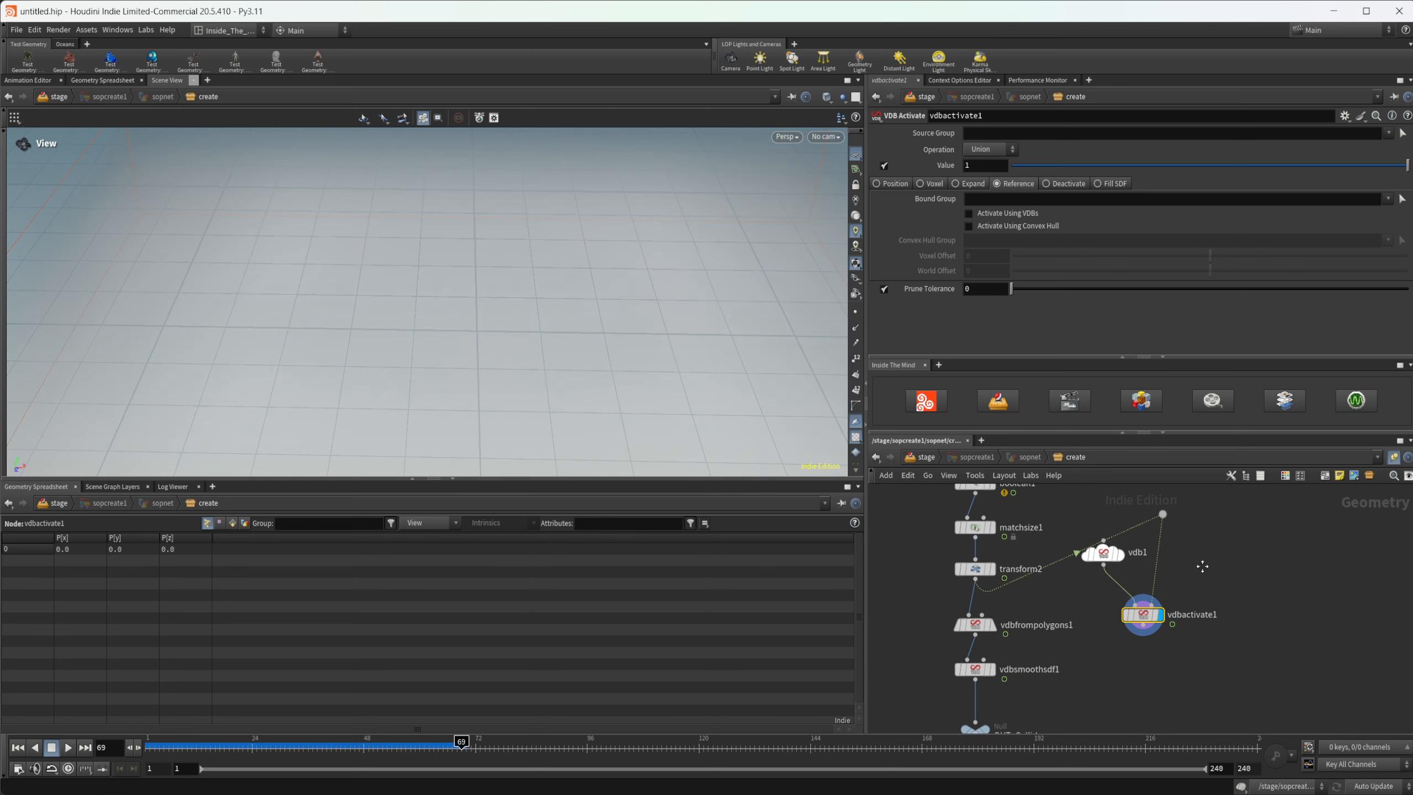
{"action": "left_click", "coordinate": [1115, 588], "text": "shift"}
{"action": "left_click_drag", "start_coordinate": [1116, 594], "coordinate": [1112, 613]}
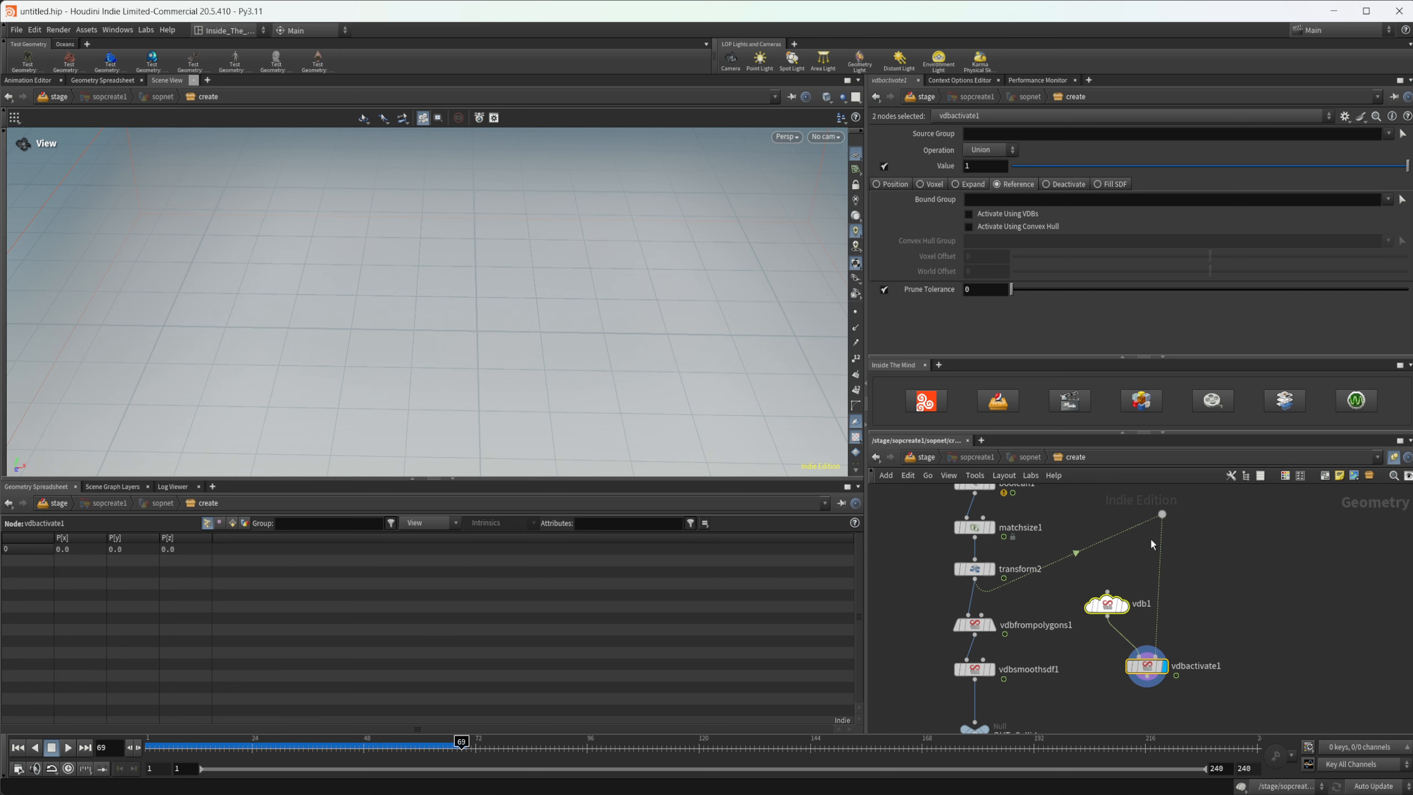
{"action": "left_click_drag", "start_coordinate": [1162, 516], "coordinate": [1168, 591]}
{"action": "right_click_drag", "start_coordinate": [507, 375], "coordinate": [479, 343]}
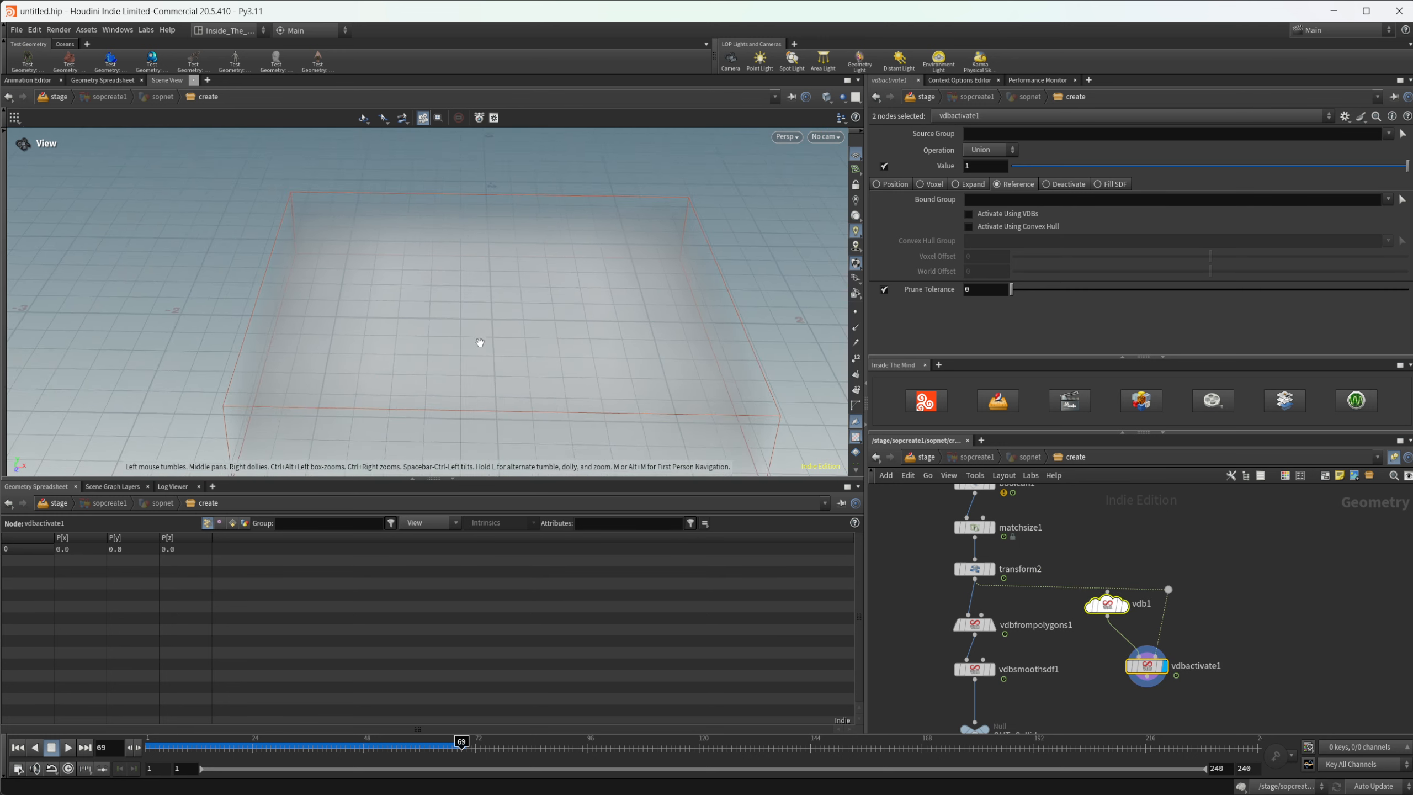
{"action": "middle_click_drag", "start_coordinate": [479, 344], "coordinate": [523, 391]}
{"action": "left_click_drag", "start_coordinate": [523, 392], "coordinate": [518, 382]}
{"action": "middle_click_drag", "start_coordinate": [574, 335], "coordinate": [414, 296]}
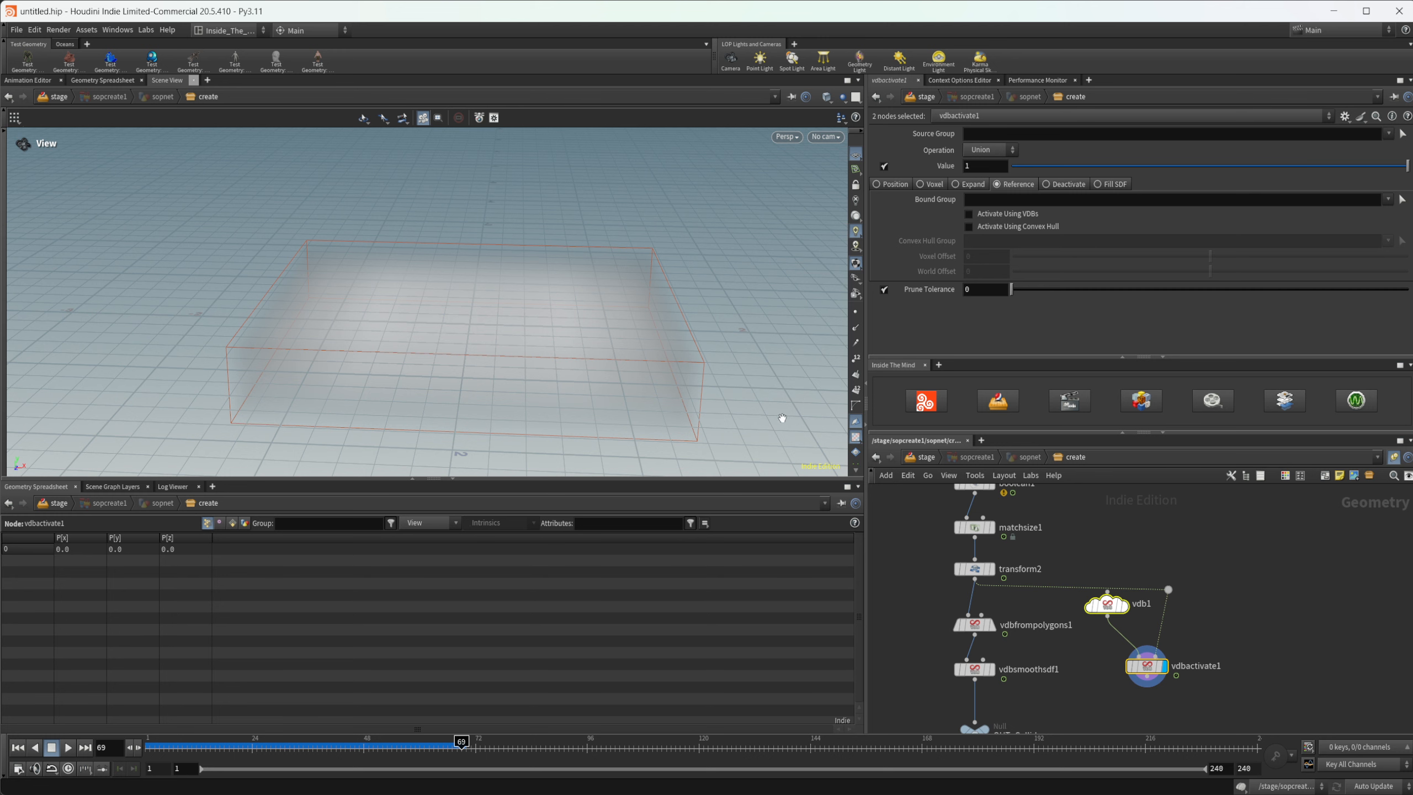
- Append a Volume VOP node directly after vdbactivate1 and display it
{"action": "middle_click_drag", "start_coordinate": [1247, 630], "coordinate": [1221, 608]}
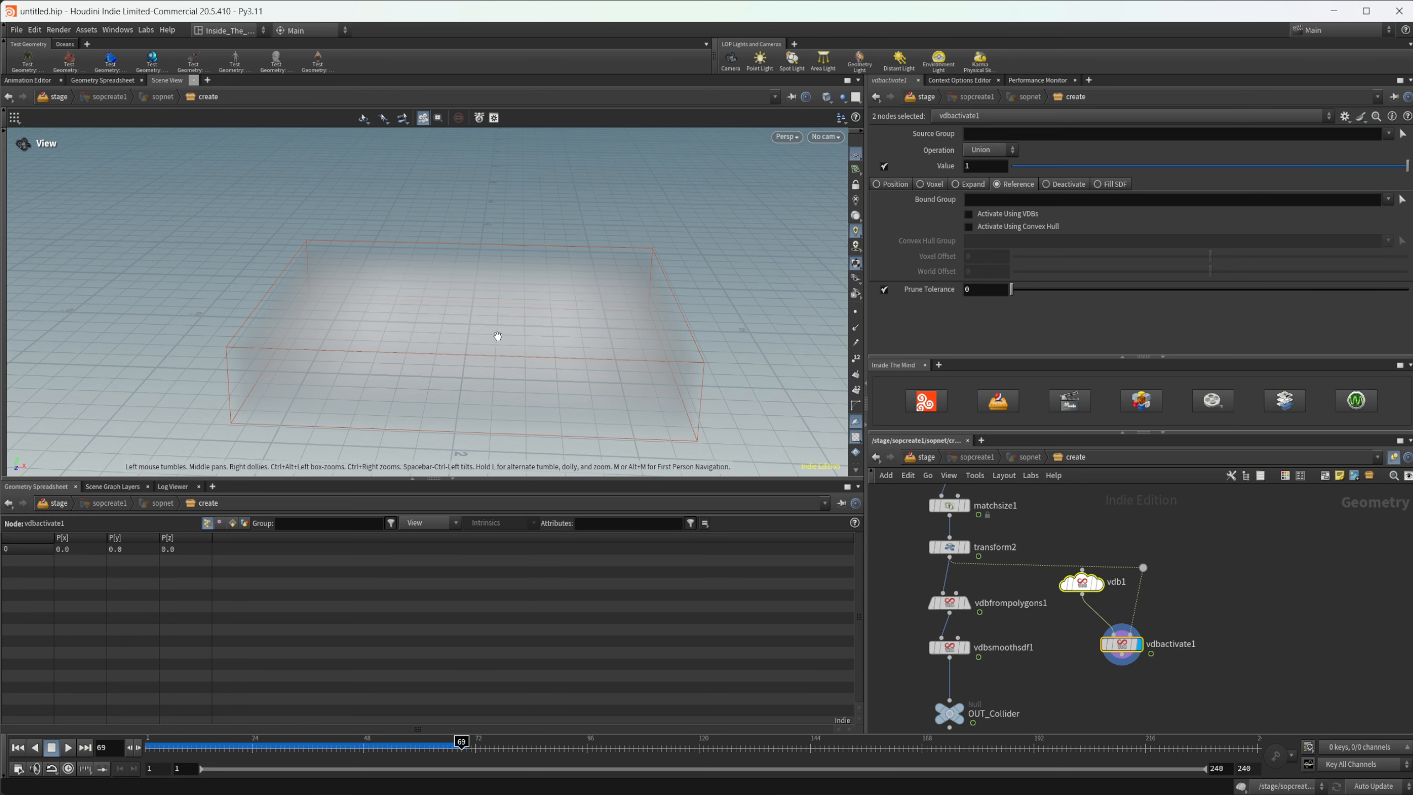
{"action": "left_click_drag", "start_coordinate": [495, 336], "coordinate": [502, 322]}
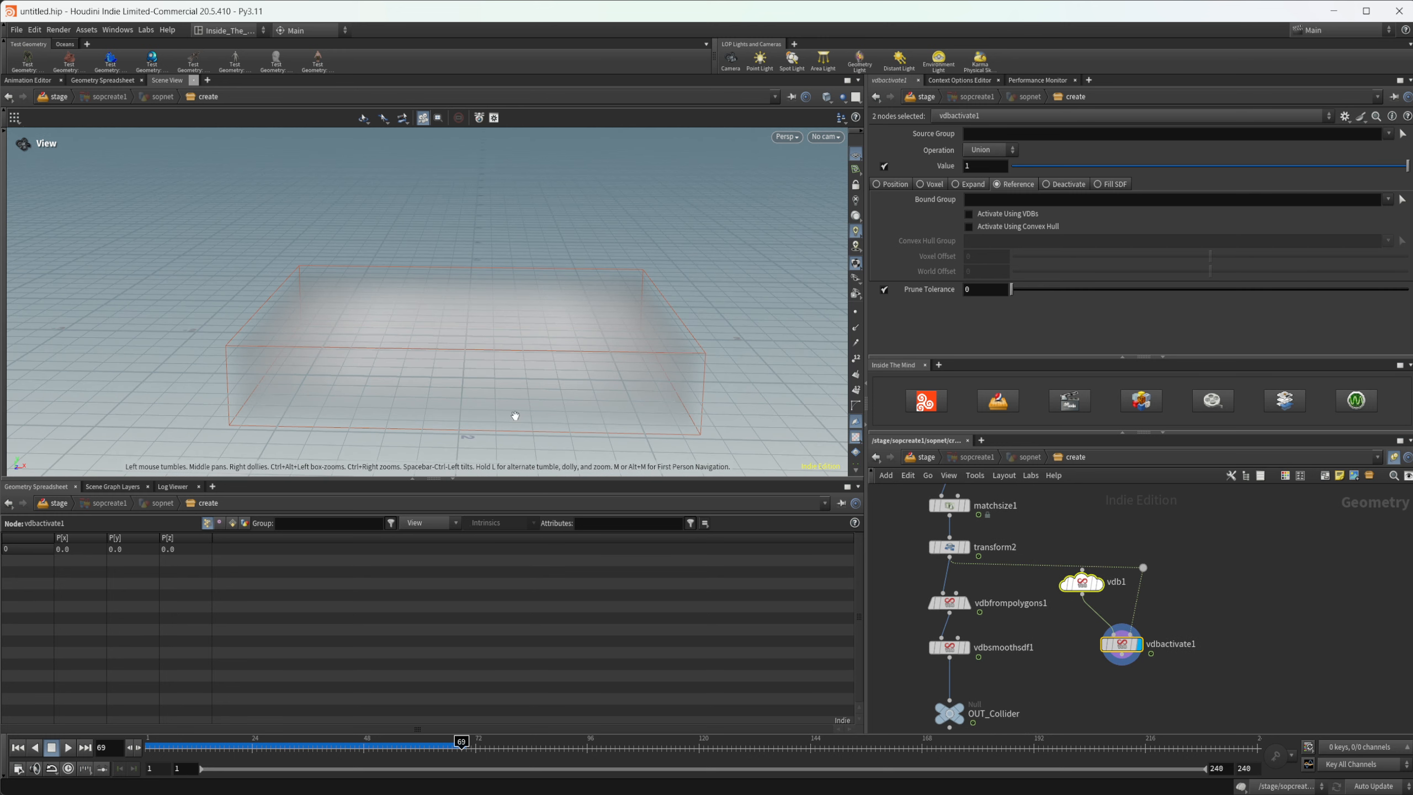
{"action": "middle_click_drag", "start_coordinate": [1174, 657], "coordinate": [1149, 624]}
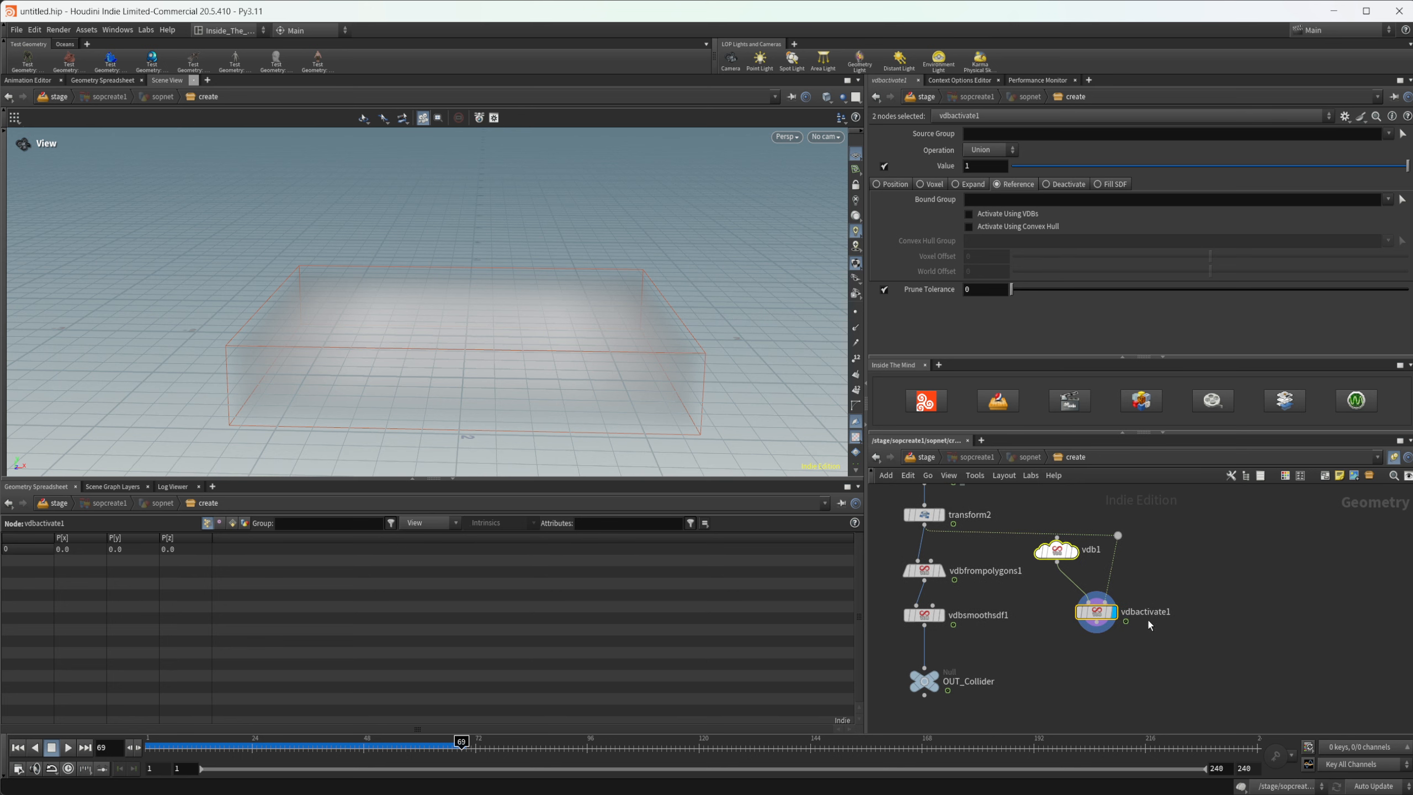
{"action": "scroll", "coordinate": [1053, 644], "scroll_direction": "up", "scroll_amount": 2}
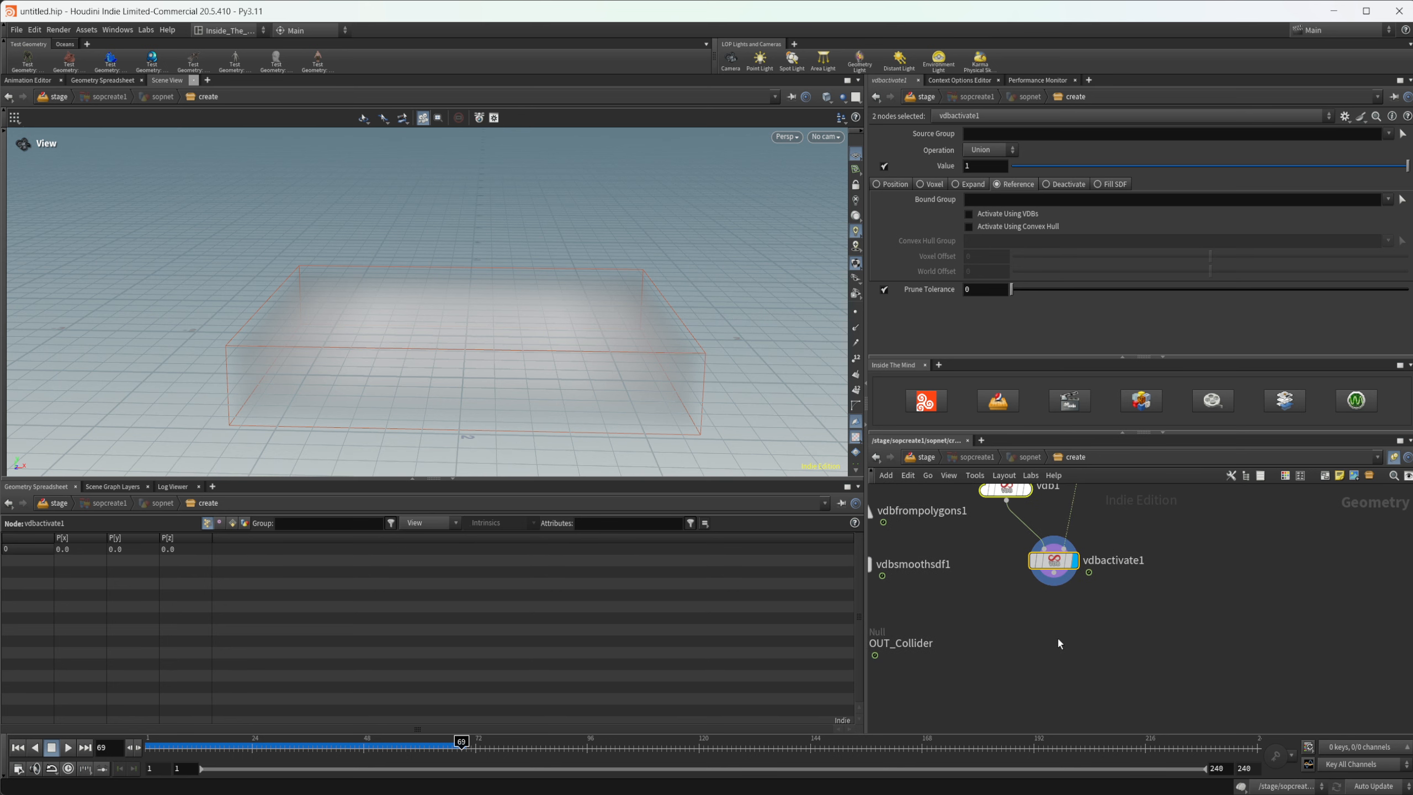
{"action": "key", "text": "Tab"}
{"action": "type", "text": "volvop"}
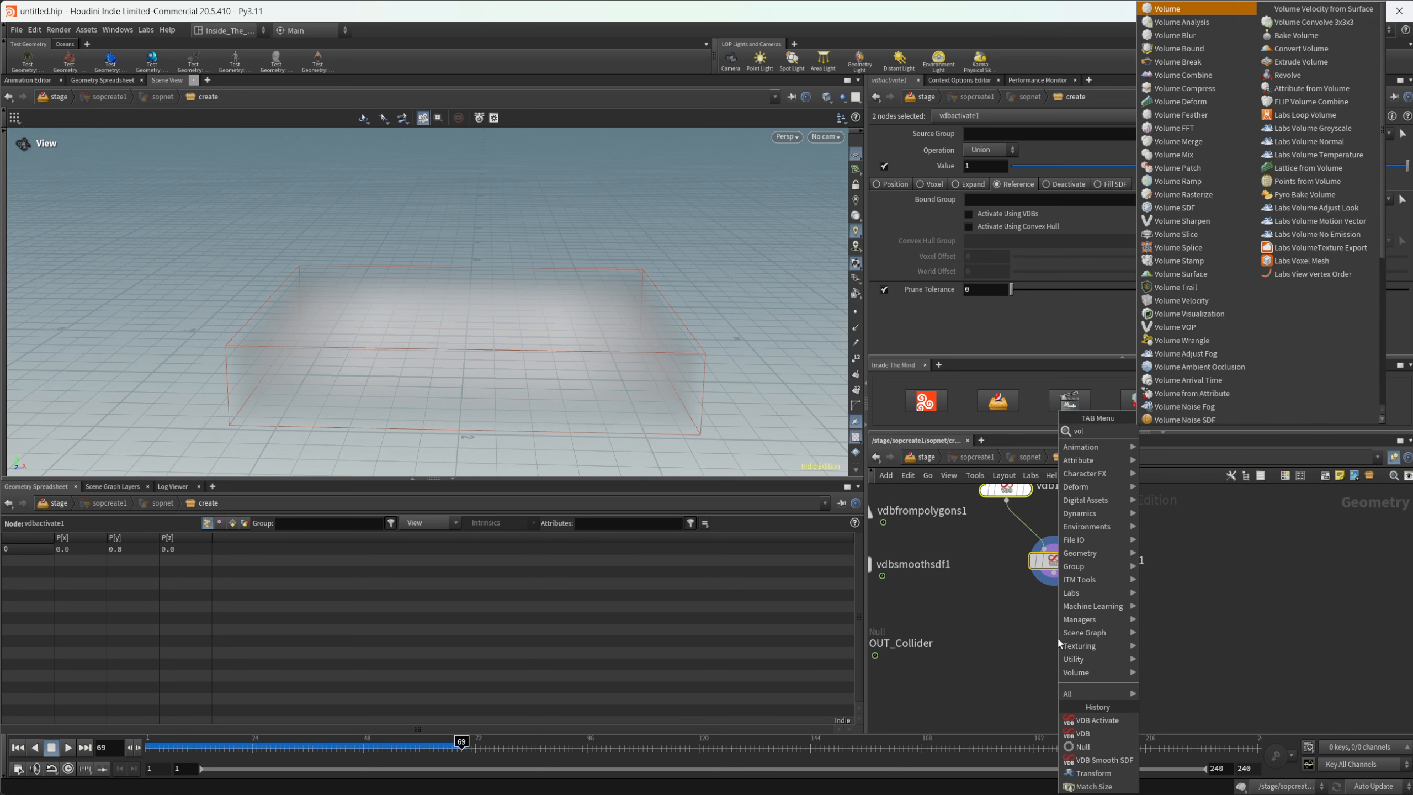
{"action": "key", "text": "Return"}
{"action": "key", "text": "Return"}
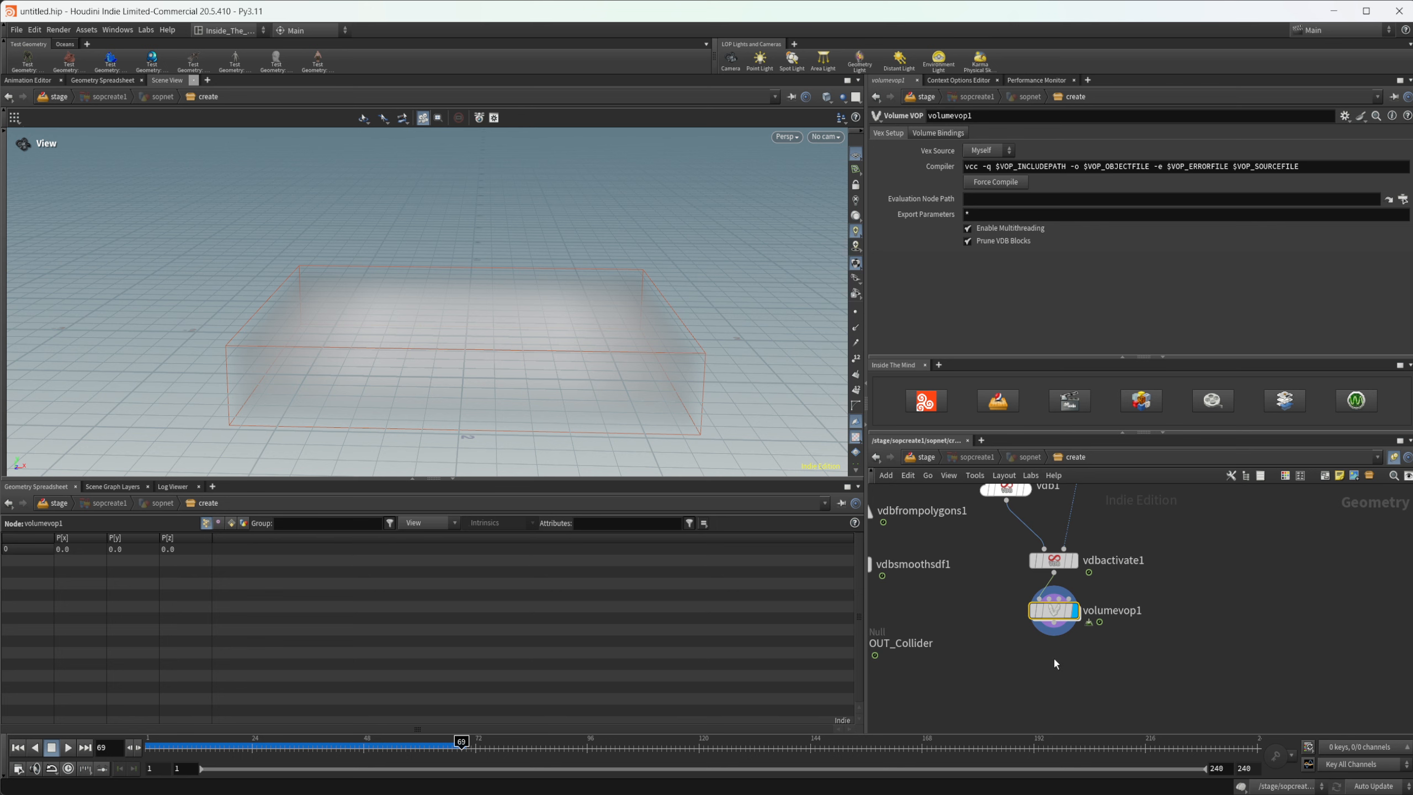
- Append a Labs Vector Field Export node after volumevop1 and enable its Visualise option
{"action": "middle_click_drag", "start_coordinate": [1017, 687], "coordinate": [994, 672]}
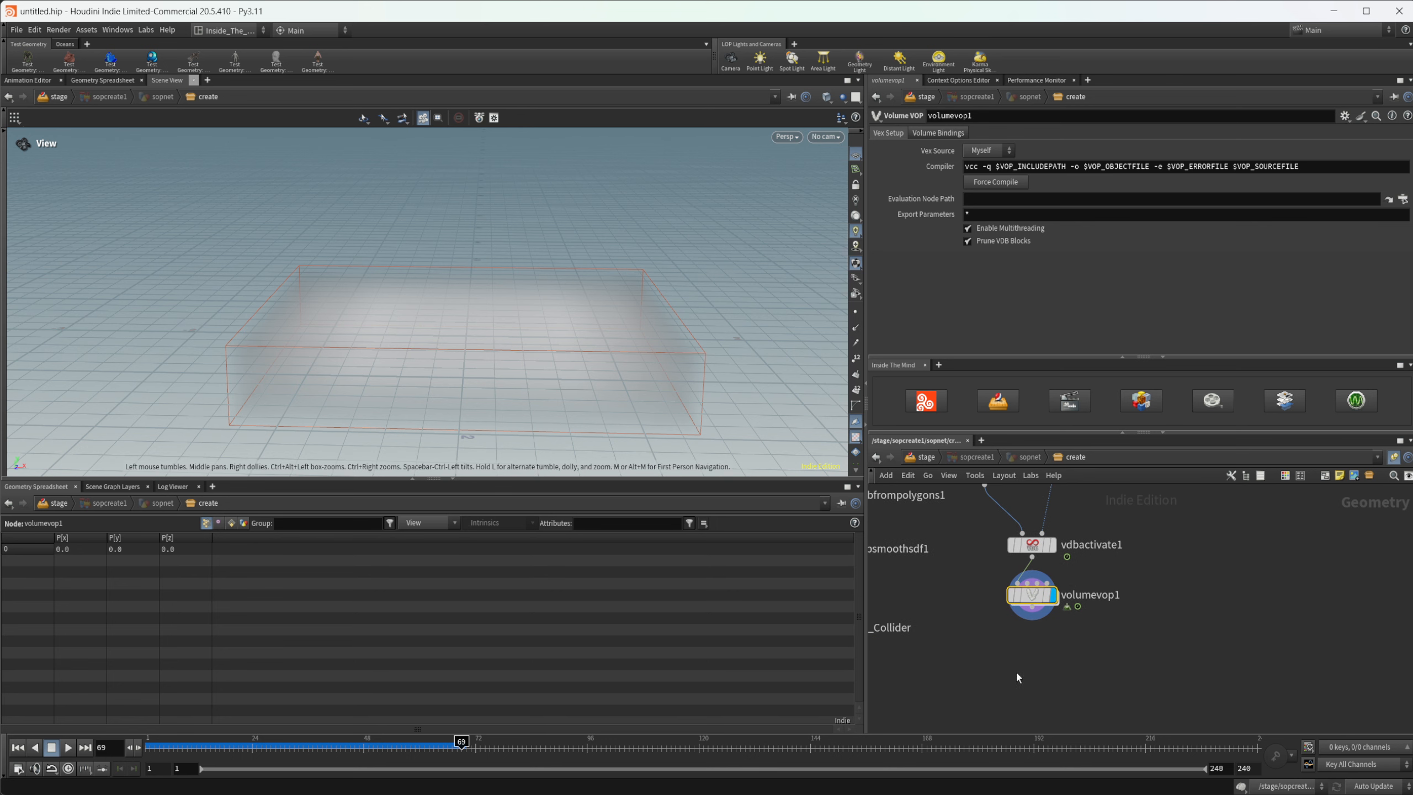
{"action": "key", "text": "Tab"}
{"action": "type", "text": "labs"}
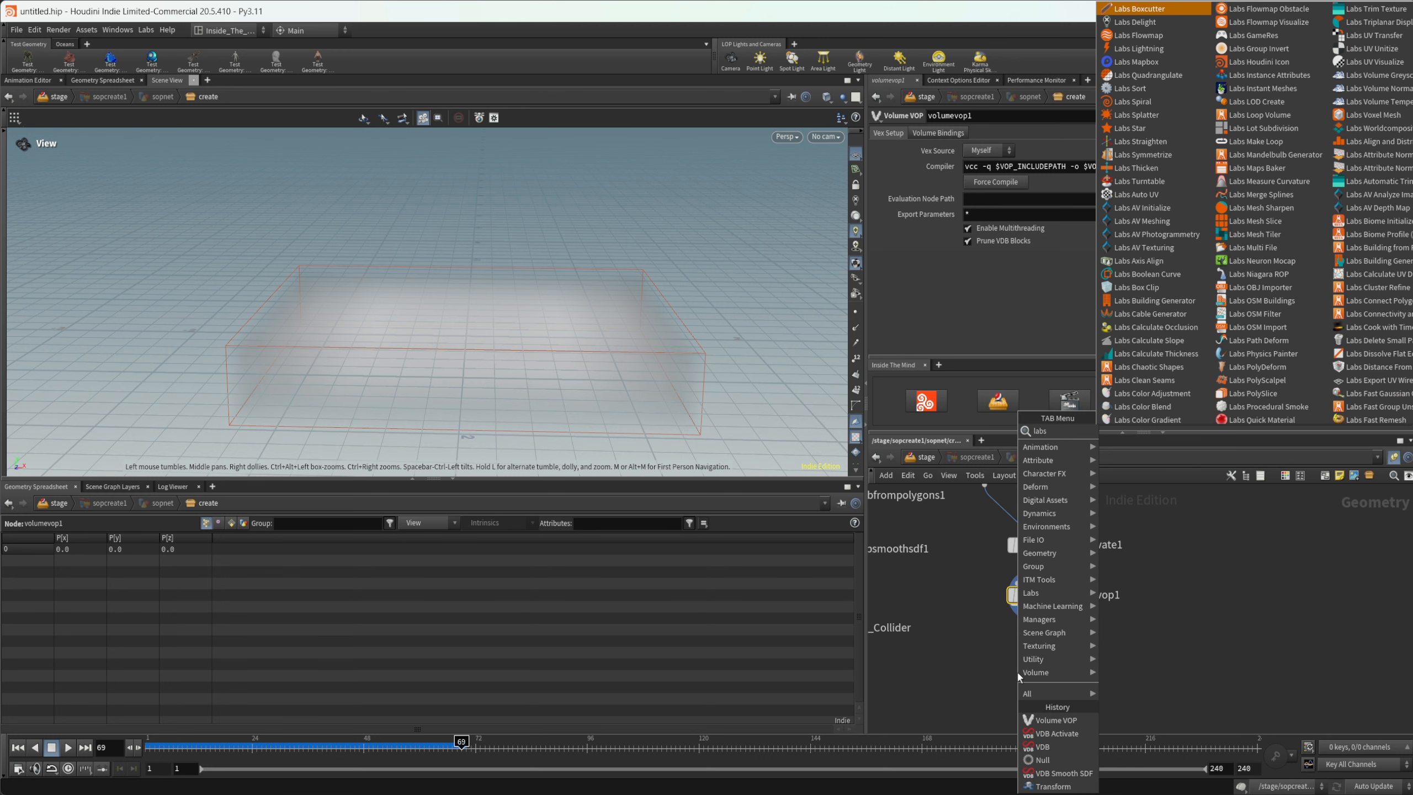
{"action": "type", "text": " vec"}
{"action": "key", "text": "Down"}
{"action": "key", "text": "Return"}
{"action": "key", "text": "Return"}
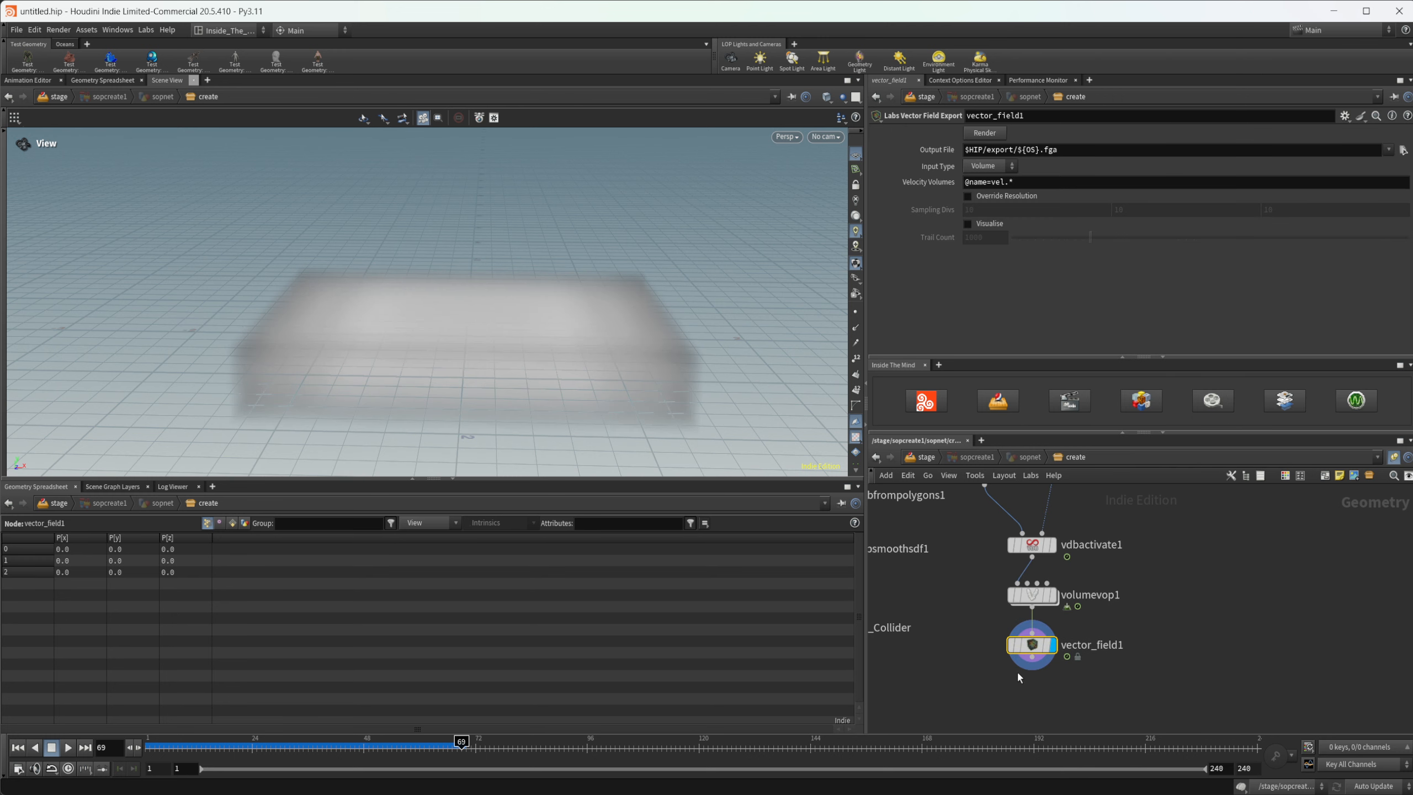
{"action": "left_click", "coordinate": [988, 228]}
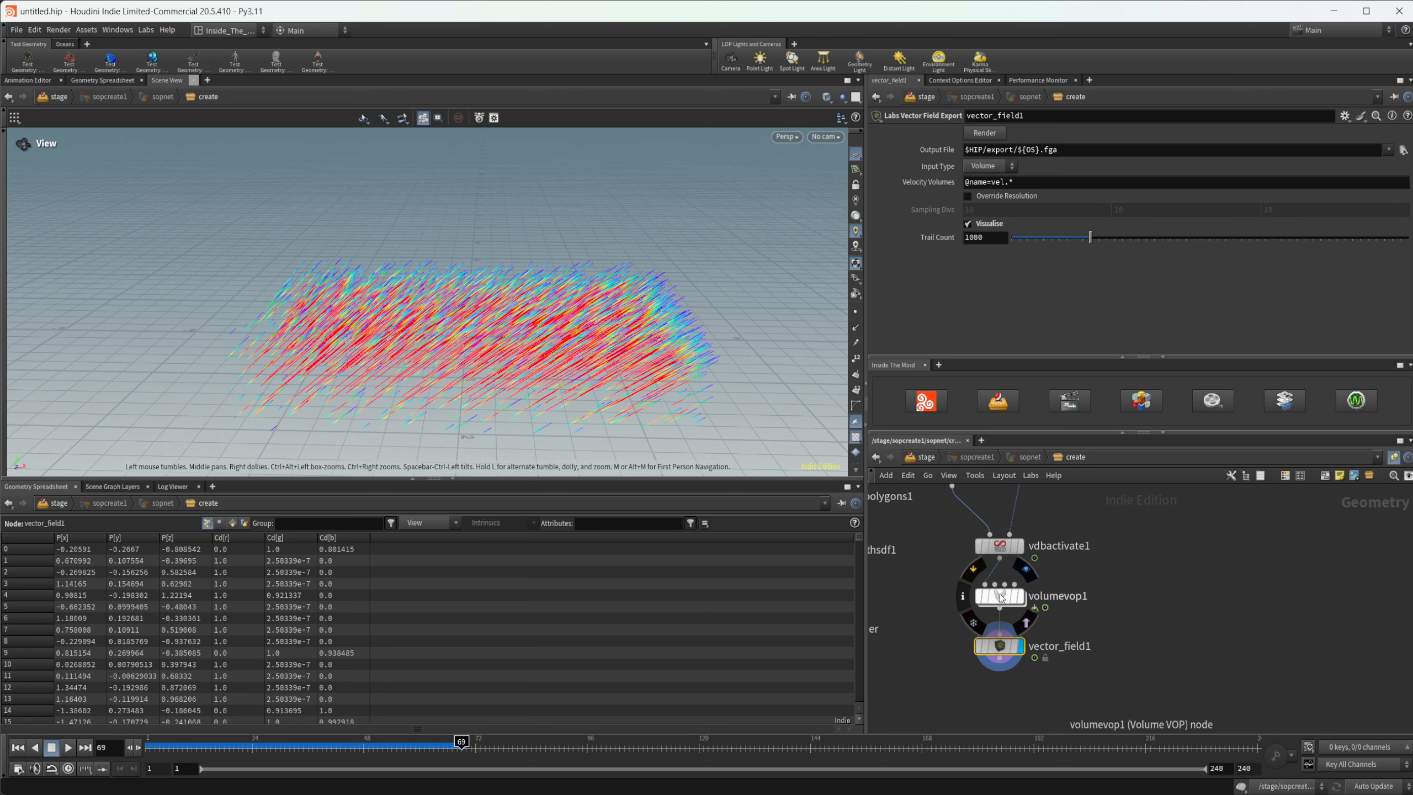
- Enter volumevop1, reposition the global parameters node and cut its wire to the volume output node
{"action": "double_click", "coordinate": [1032, 594]}
{"action": "middle_click_drag", "start_coordinate": [1116, 634], "coordinate": [1070, 637]}
{"action": "left_click_drag", "start_coordinate": [1003, 588], "coordinate": [957, 571]}
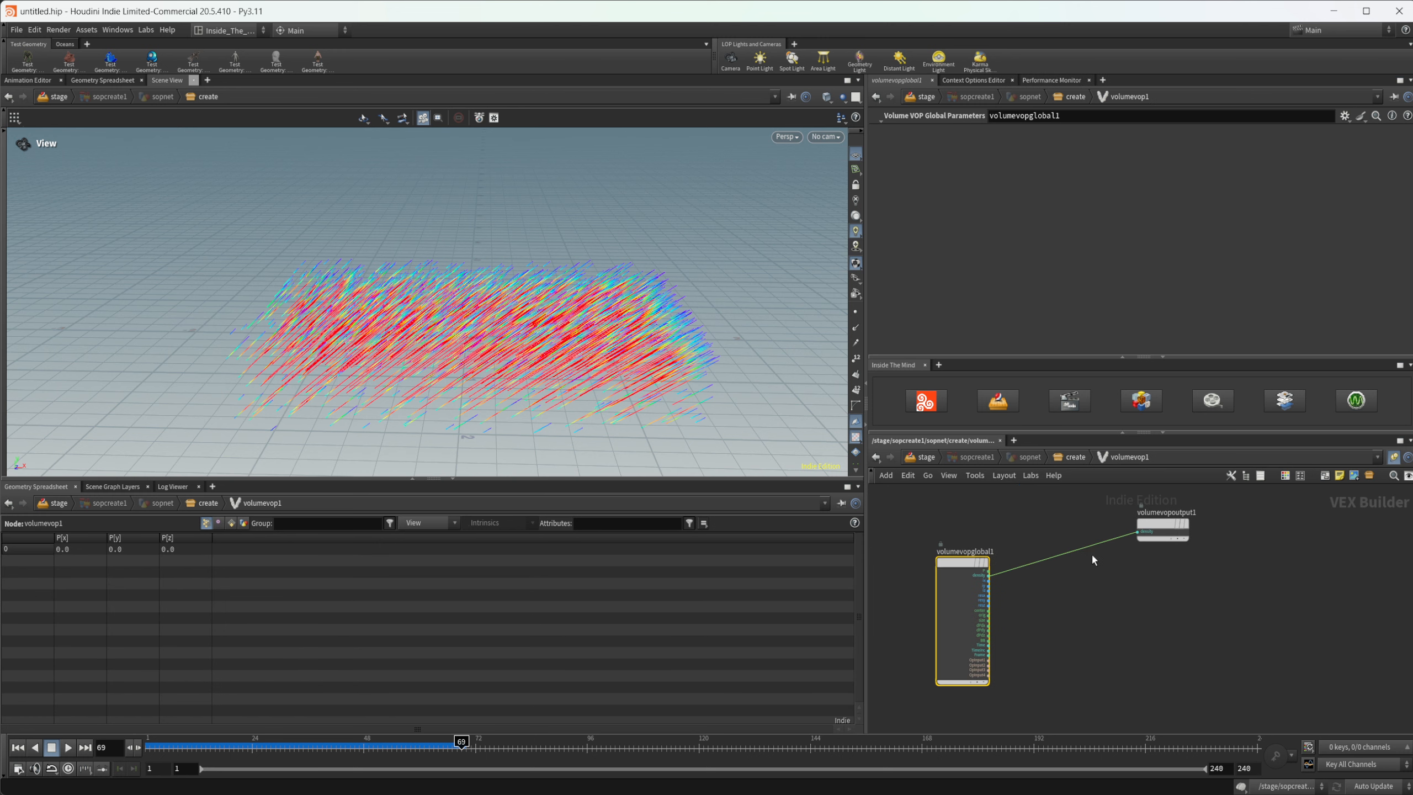
{"action": "key", "text": "y"}
{"action": "left_click_drag", "start_coordinate": [1060, 520], "coordinate": [1111, 594]}
{"action": "scroll", "coordinate": [1112, 600], "scroll_direction": "up", "scroll_amount": 1}
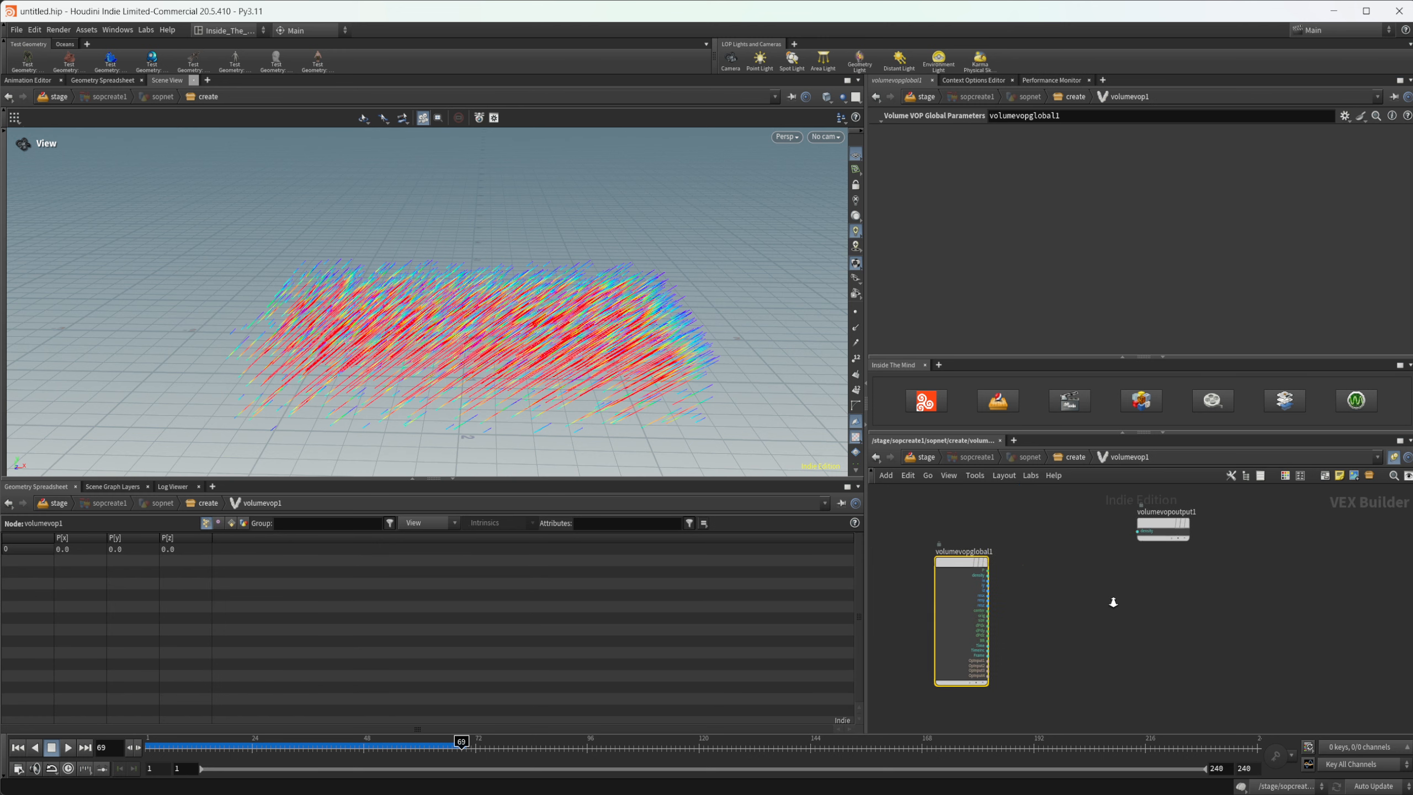
- Add a Bind Export node and place it just below the volume output node
{"action": "key", "text": "Tab"}
{"action": "type", "text": "bind e"}
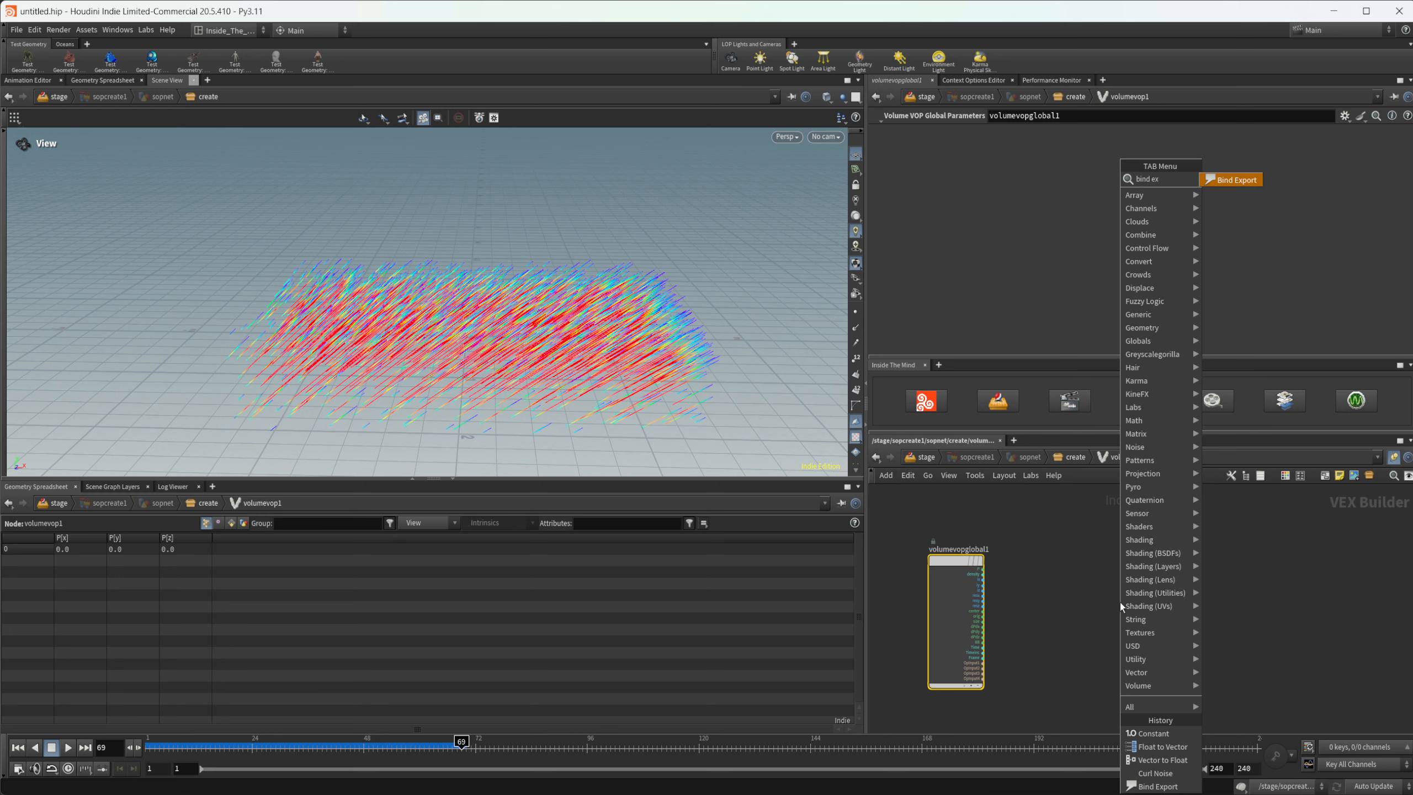
{"action": "key", "text": "Return"}
{"action": "left_click", "coordinate": [1119, 603]}
{"action": "left_click_drag", "start_coordinate": [1124, 598], "coordinate": [1174, 593]}
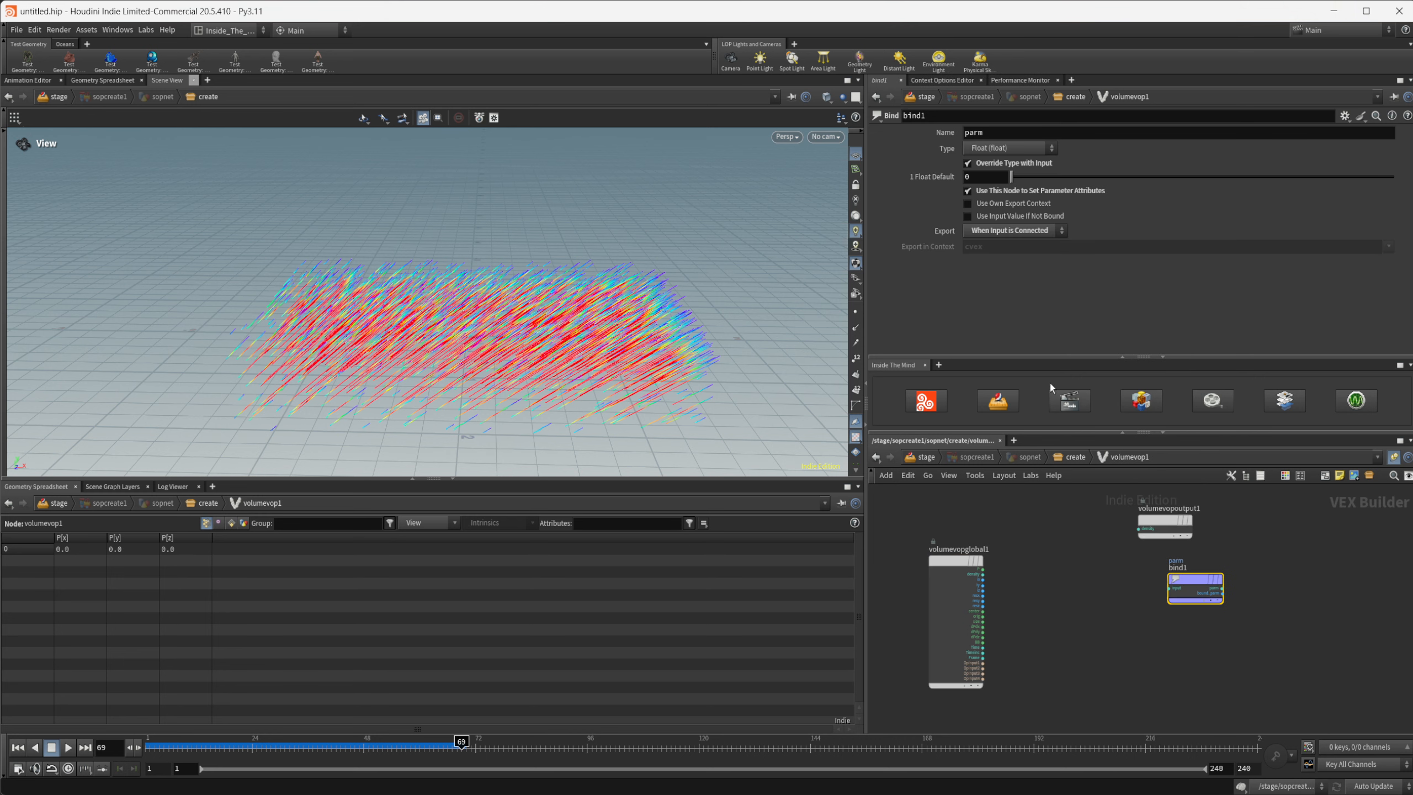
- Name the bind node's export vel and set its type to 3 Floats (vector)
{"action": "double_click", "coordinate": [998, 132]}
{"action": "type", "text": "vel"}
{"action": "key", "text": "Return"}
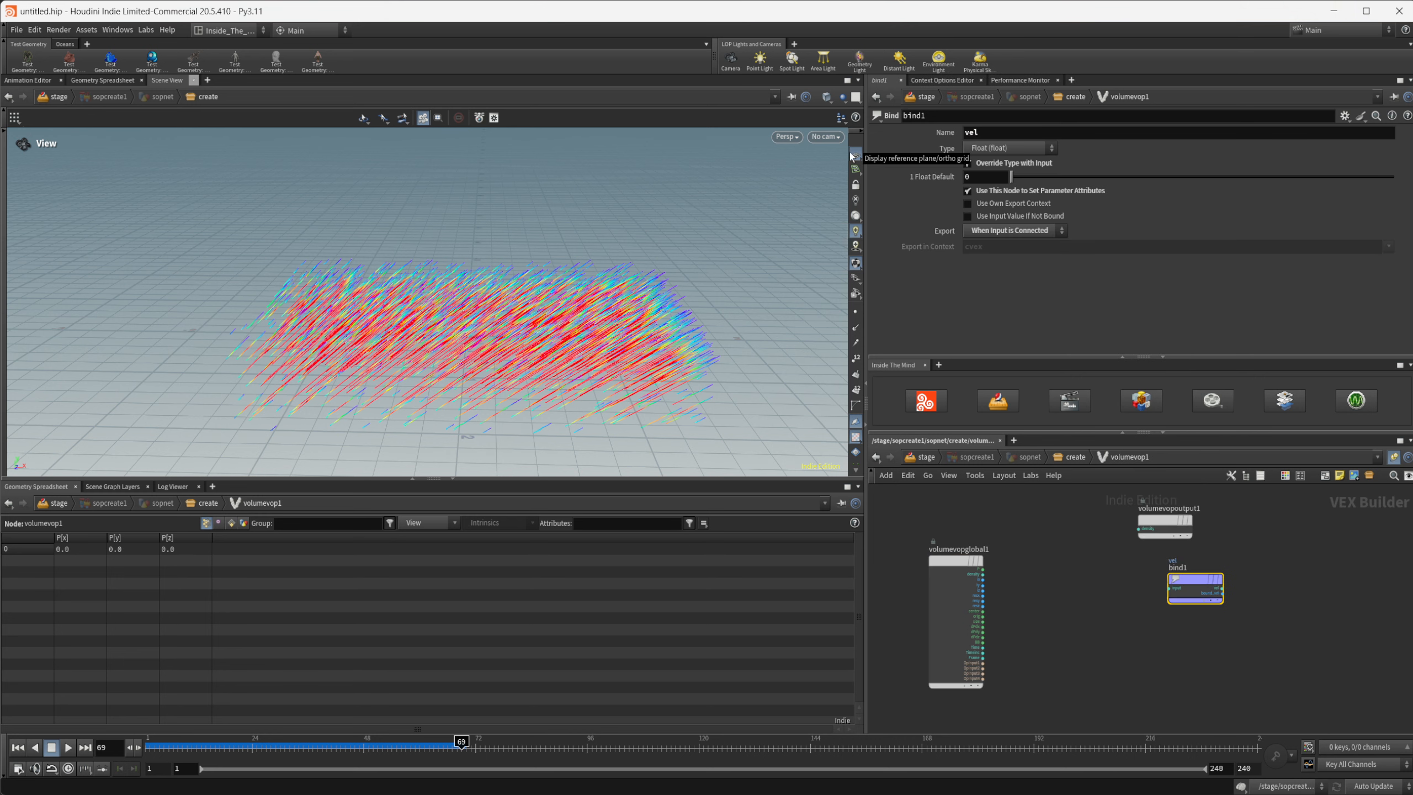
{"action": "left_click", "coordinate": [993, 149]}
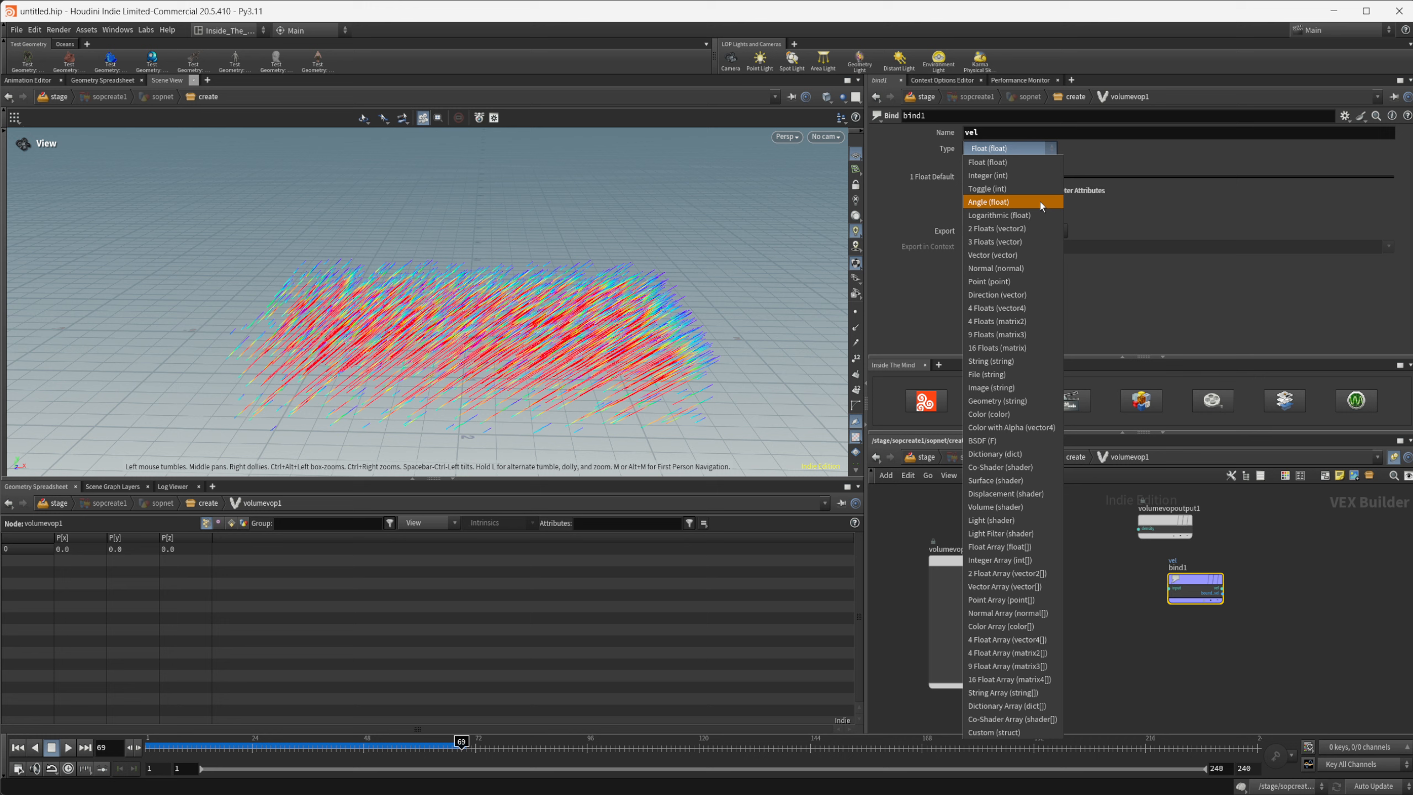
{"action": "left_click", "coordinate": [1026, 237]}
- Add a Curl Noise node between the global parameters node and the vel bind node
{"action": "scroll", "coordinate": [1014, 599], "scroll_direction": "up", "scroll_amount": 3}
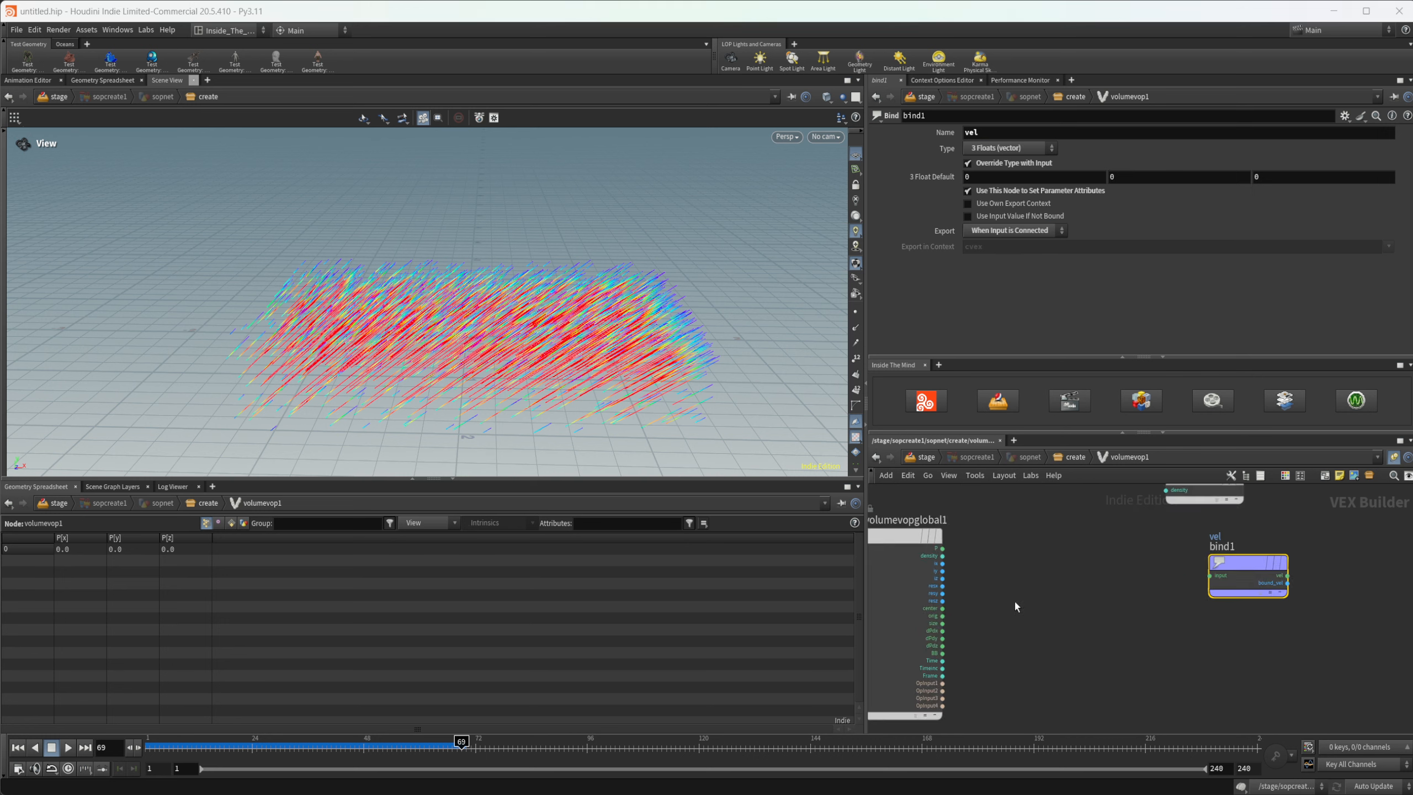
{"action": "middle_click_drag", "start_coordinate": [1059, 605], "coordinate": [1000, 601]}
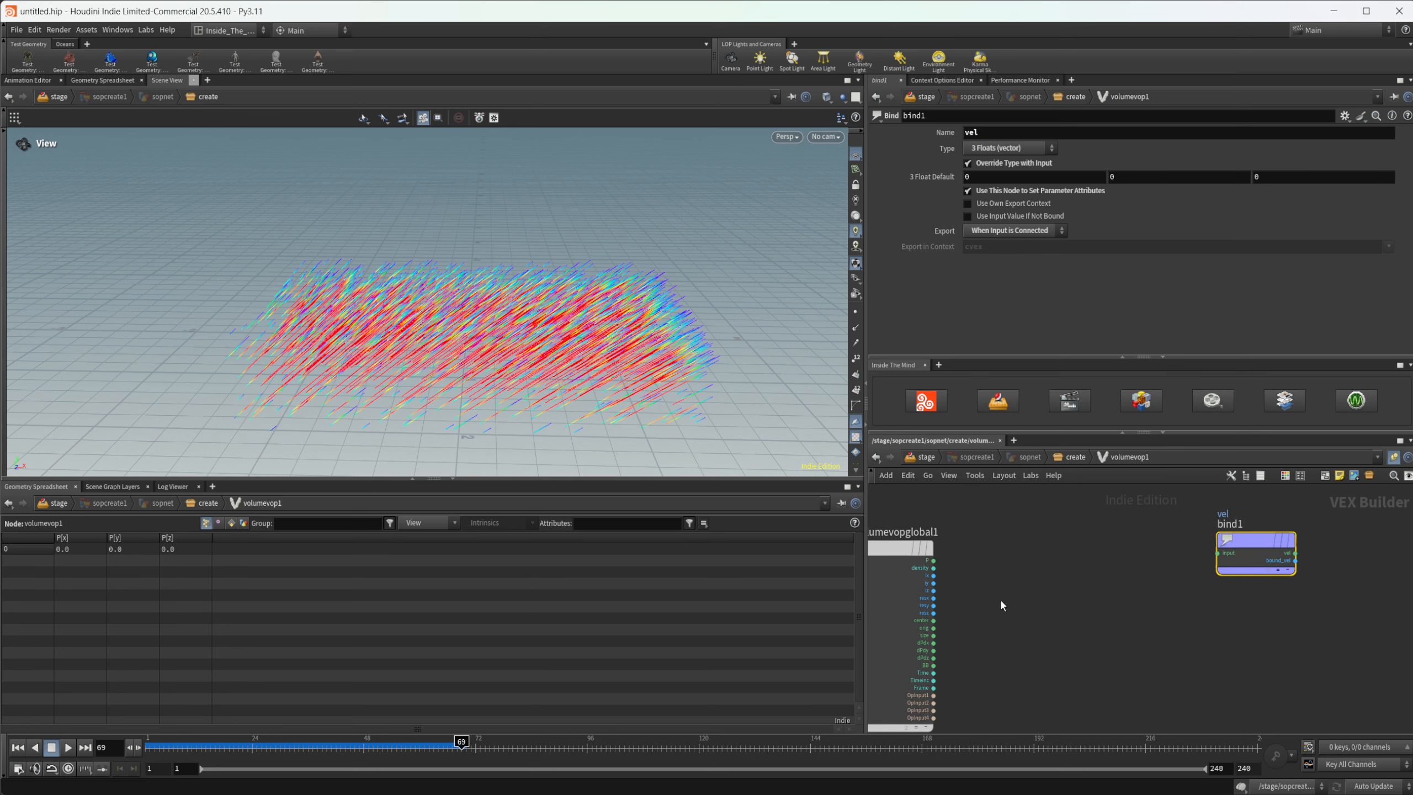
{"action": "key", "text": "Tab"}
{"action": "type", "text": "curl"}
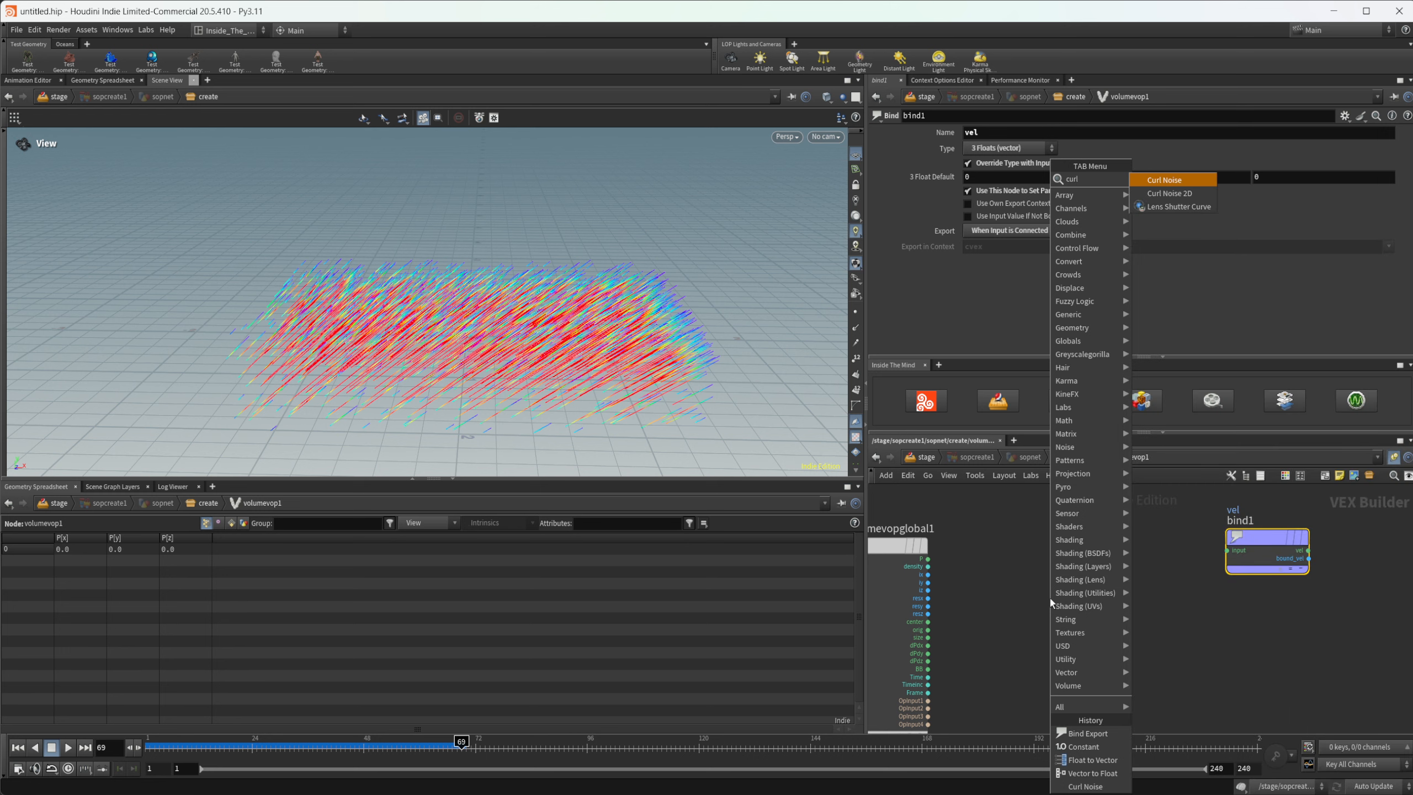
{"action": "key", "text": "Return"}
{"action": "left_click", "coordinate": [1051, 600]}
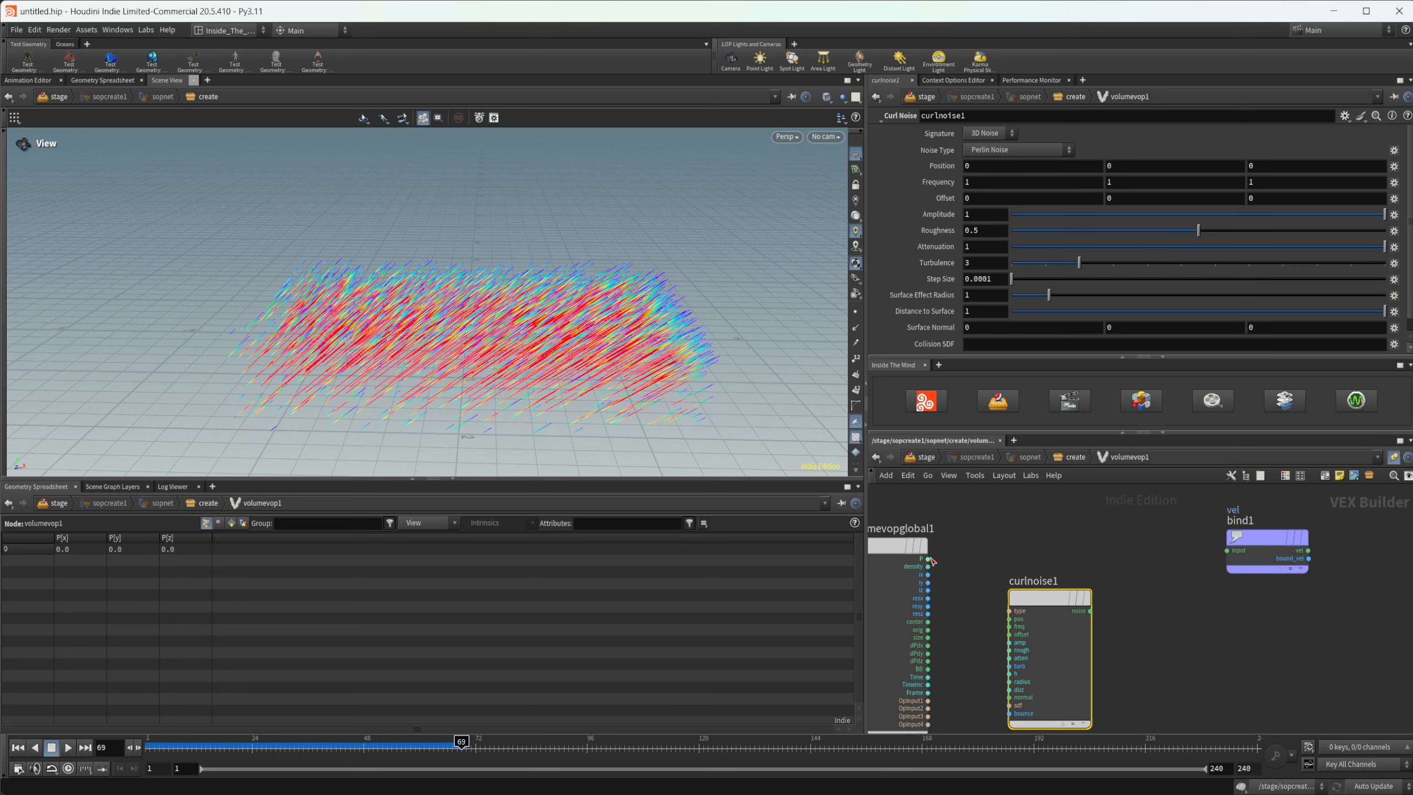
- Wire the global P output into curlnoise1's pos and its noise output into bind1's input, and space the nodes out
{"action": "left_click_drag", "start_coordinate": [928, 558], "coordinate": [1182, 583]}
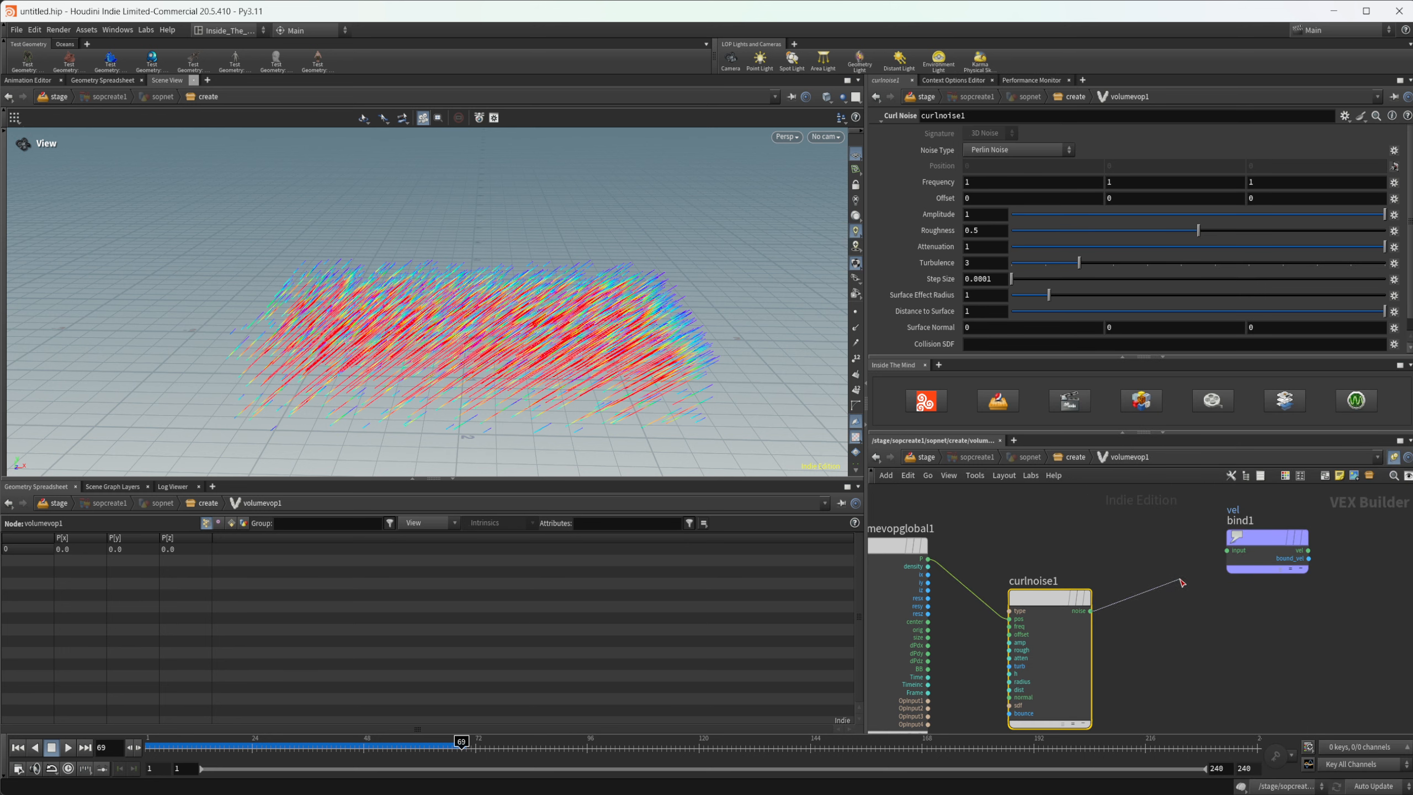
{"action": "left_click", "coordinate": [1227, 550]}
{"action": "left_click_drag", "start_coordinate": [1266, 537], "coordinate": [1354, 554]}
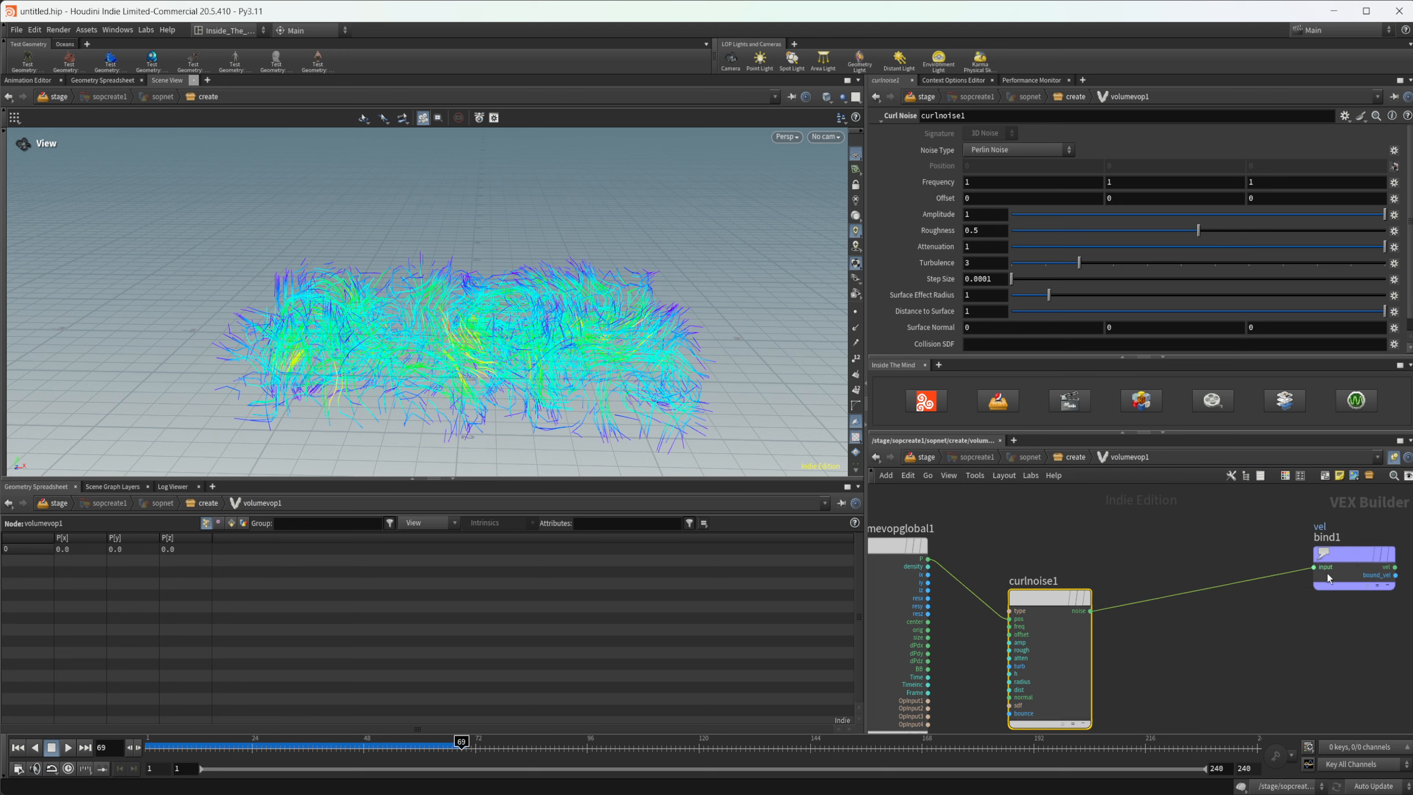
{"action": "left_click_drag", "start_coordinate": [1045, 598], "coordinate": [1031, 566]}
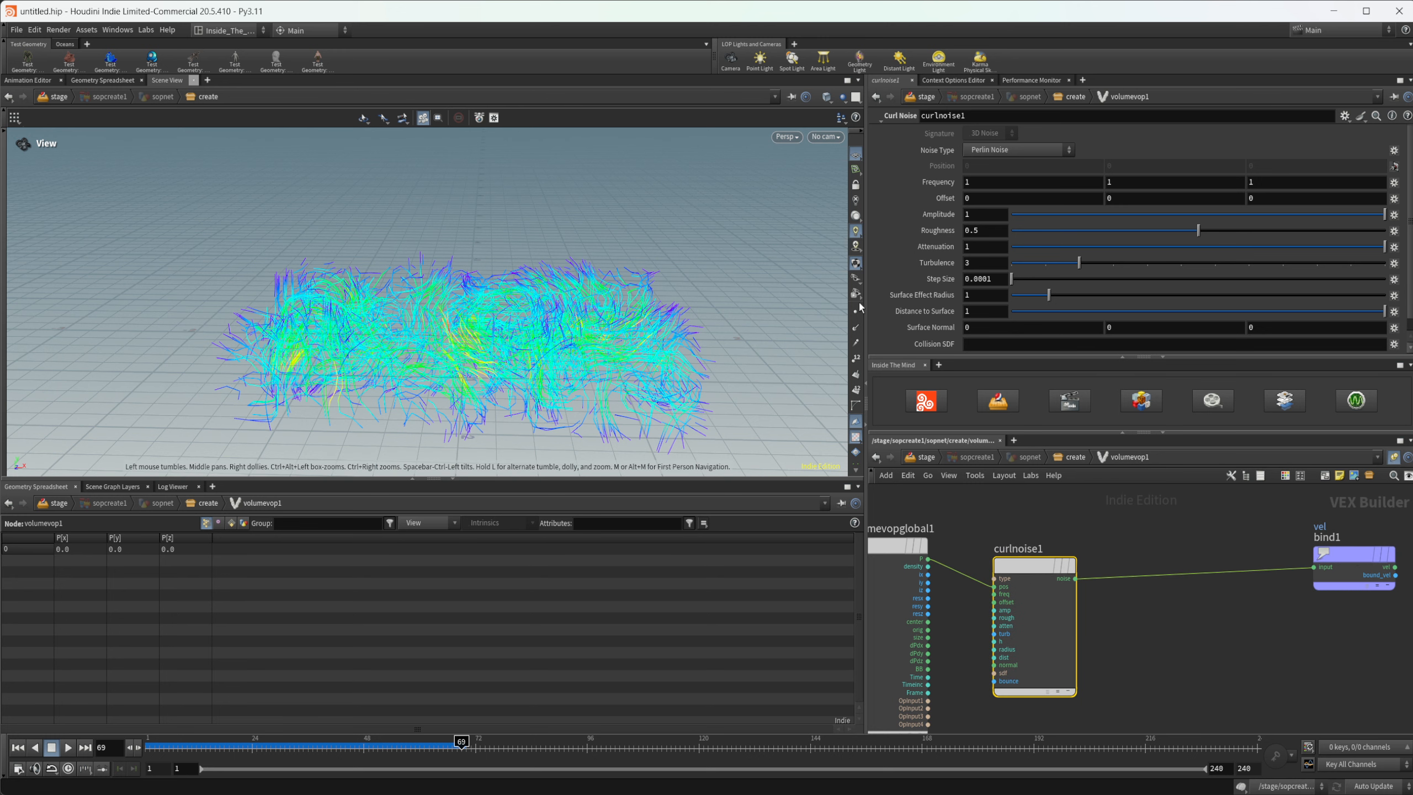
- Set curlnoise1's noise type to Analytic Simplex Noise and all three frequency values to 3, and inspect the velocity field
{"action": "left_click", "coordinate": [1015, 149]}
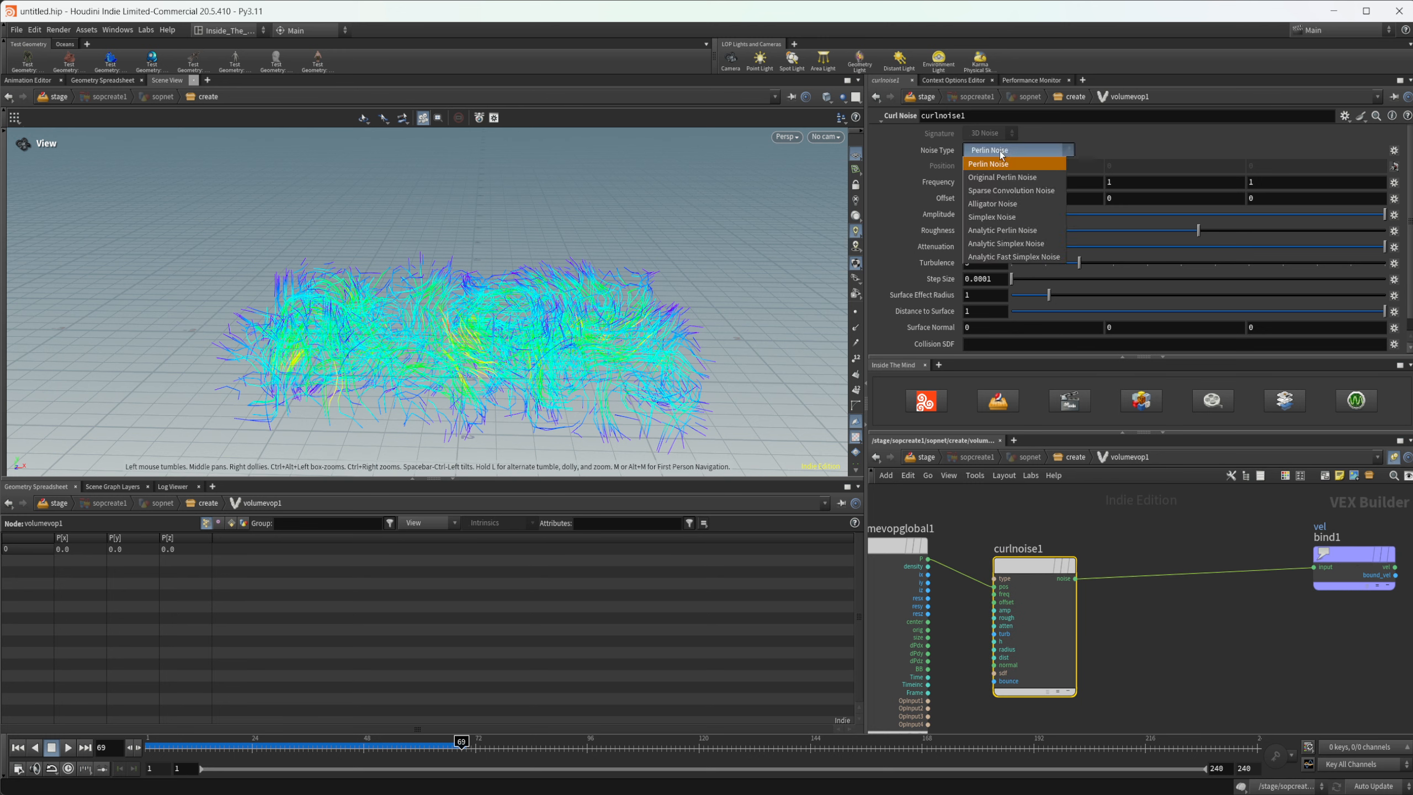
{"action": "left_click", "coordinate": [1037, 245]}
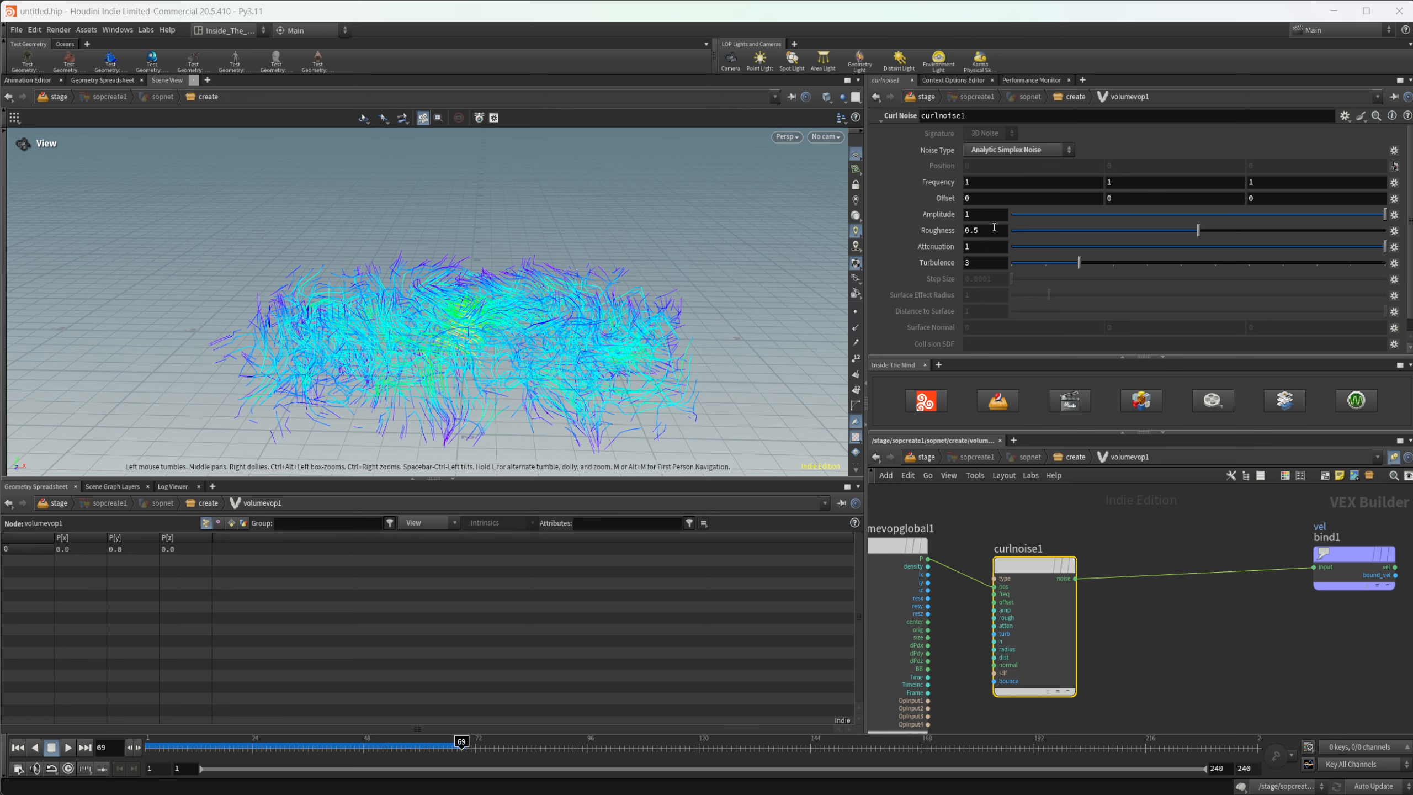
{"action": "left_click", "coordinate": [974, 183]}
{"action": "type", "text": "3"}
{"action": "key", "text": "Tab"}
{"action": "type", "text": "3"}
{"action": "key", "text": "Tab"}
{"action": "type", "text": "3"}
{"action": "key", "text": "Return"}
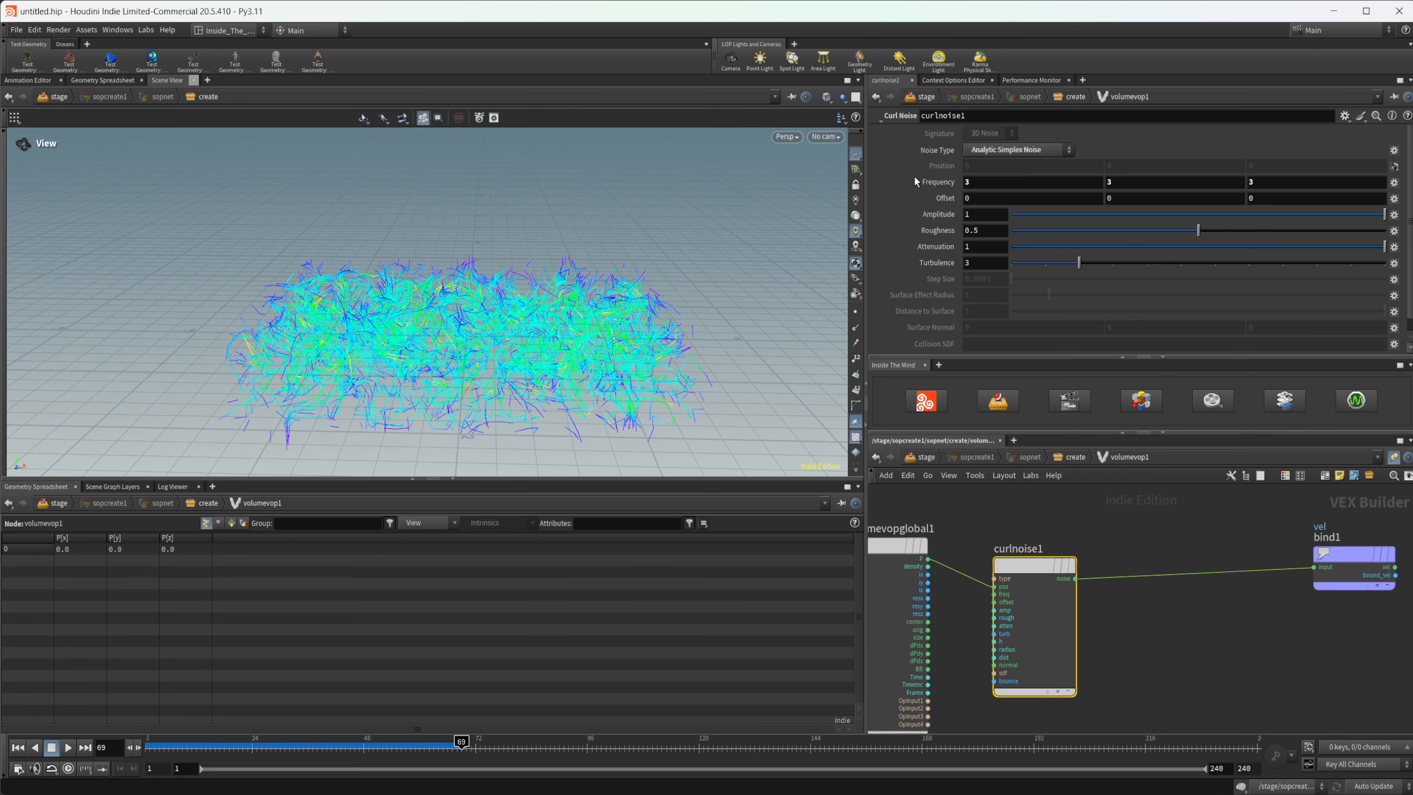
{"action": "left_click_drag", "start_coordinate": [431, 278], "coordinate": [431, 319]}
{"action": "right_click_drag", "start_coordinate": [440, 312], "coordinate": [523, 313]}
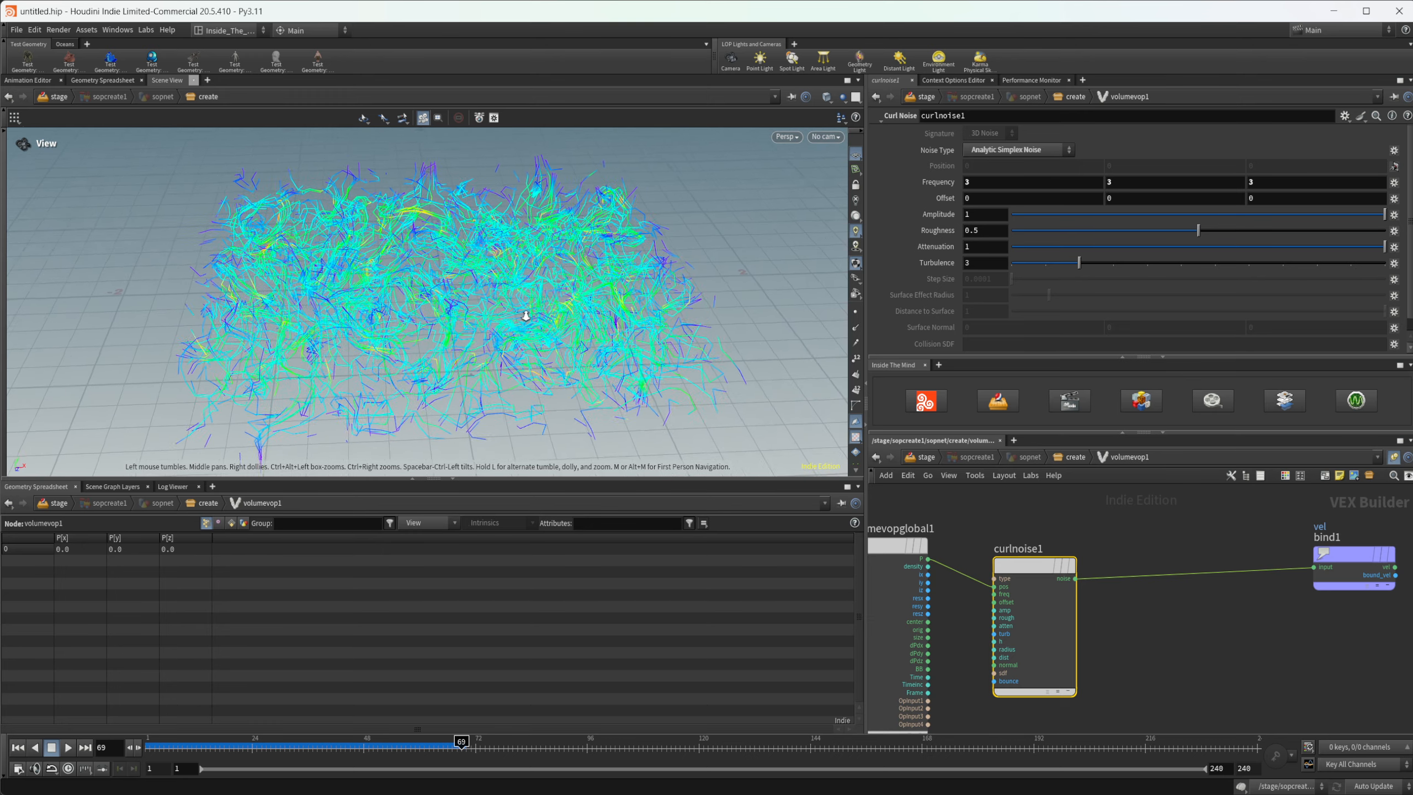
{"action": "left_click_drag", "start_coordinate": [524, 314], "coordinate": [471, 354]}
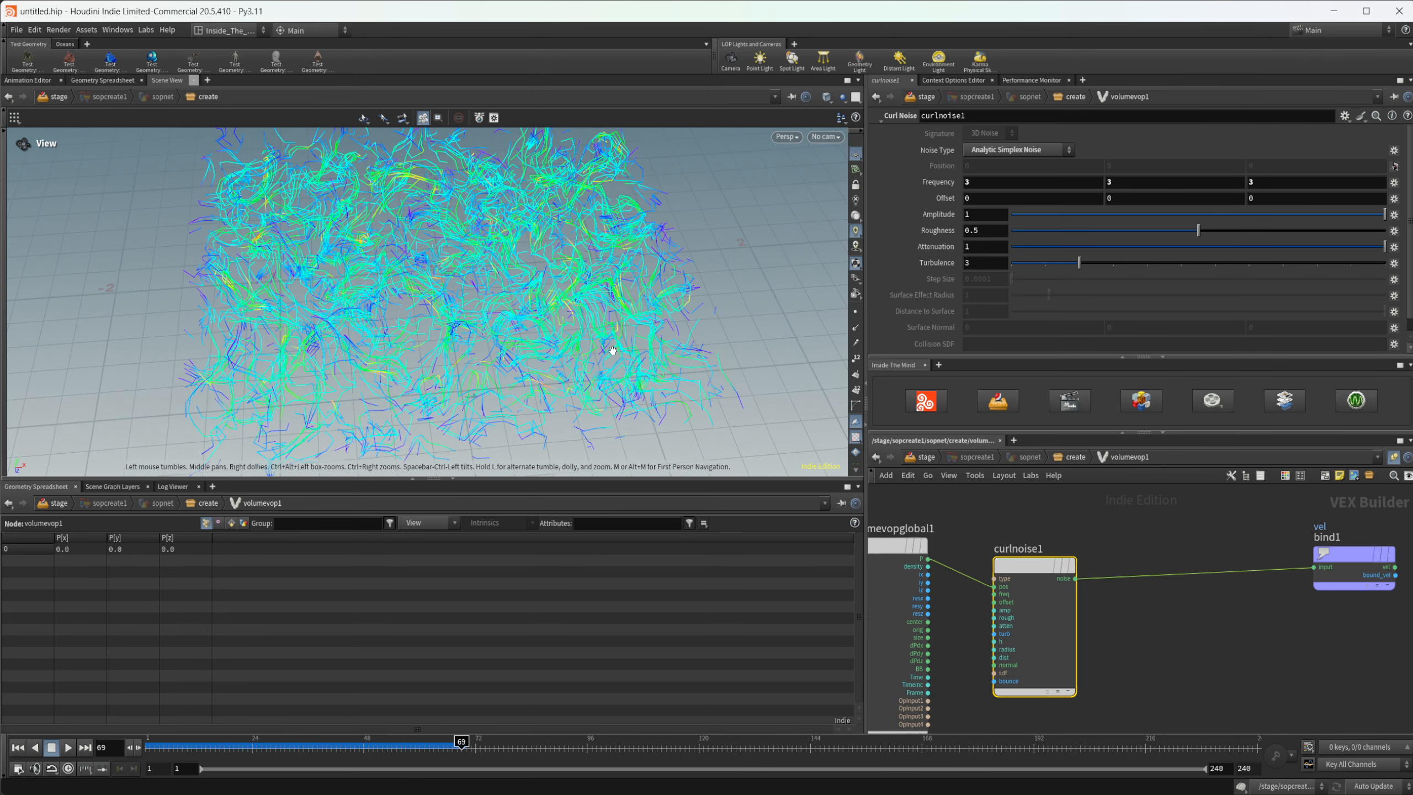
{"action": "left_click_drag", "start_coordinate": [497, 352], "coordinate": [485, 304]}
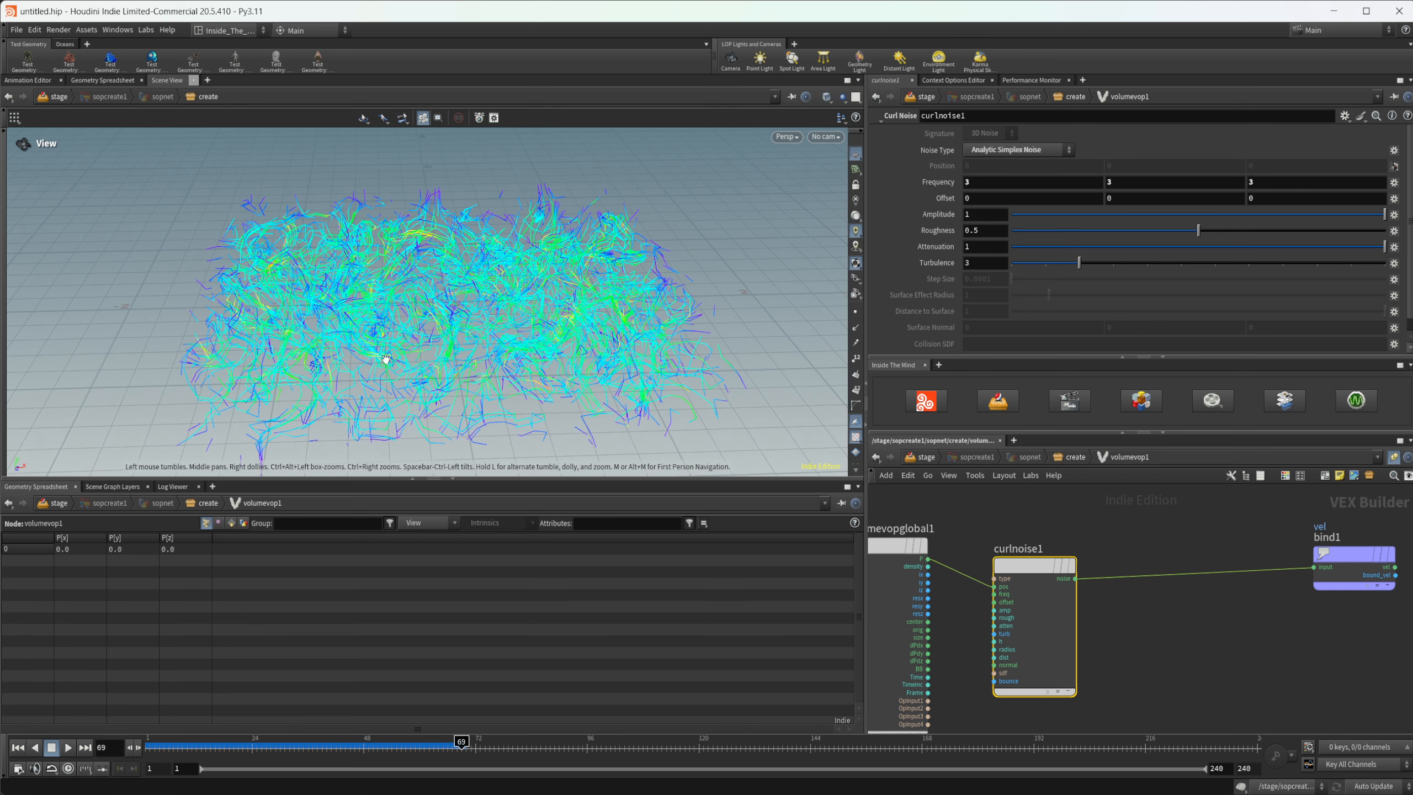
{"action": "left_click_drag", "start_coordinate": [462, 396], "coordinate": [455, 362]}
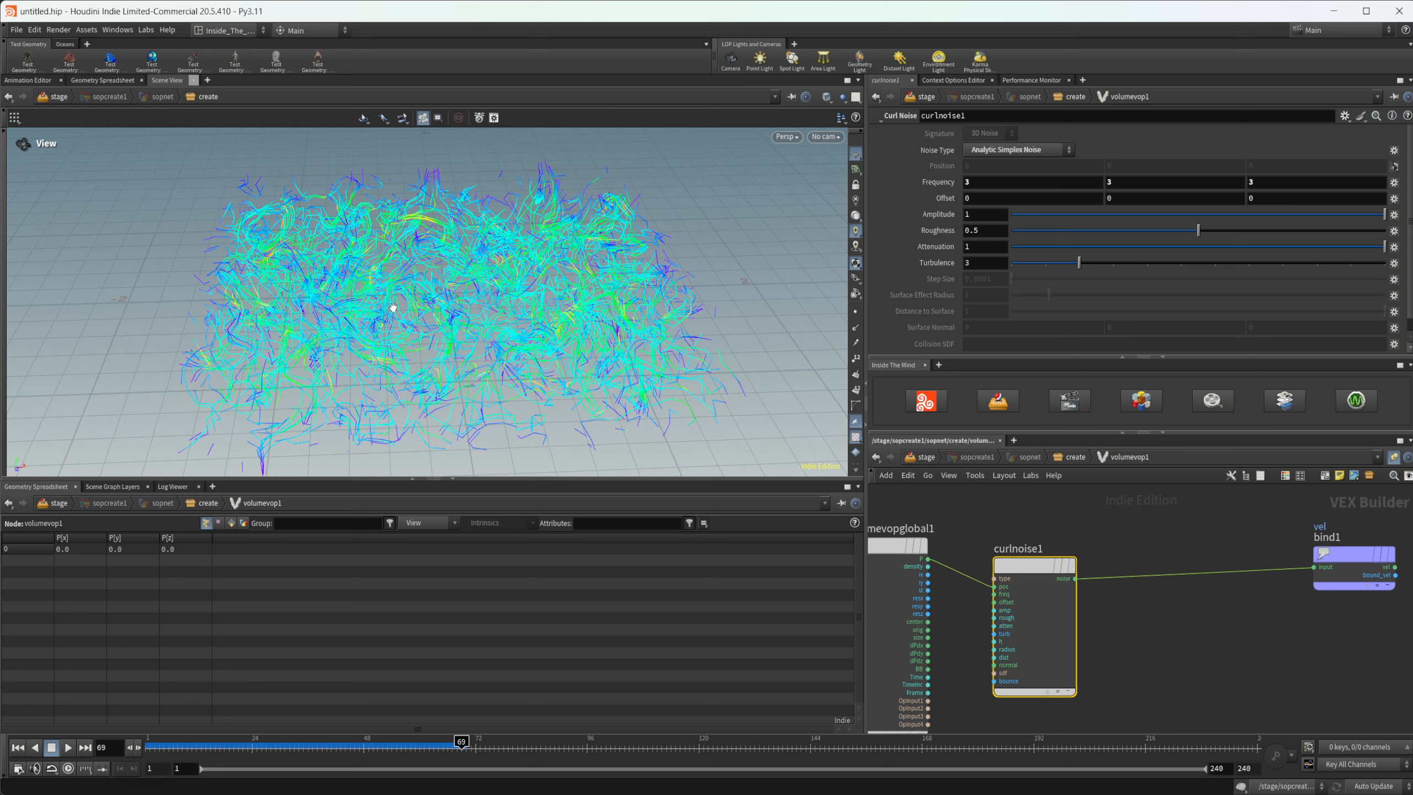
- Insert a Vector to Float node on the wire between curlnoise1 and bind1, with bind1 moved further along
{"action": "middle_click_drag", "start_coordinate": [1259, 593], "coordinate": [1163, 590]}
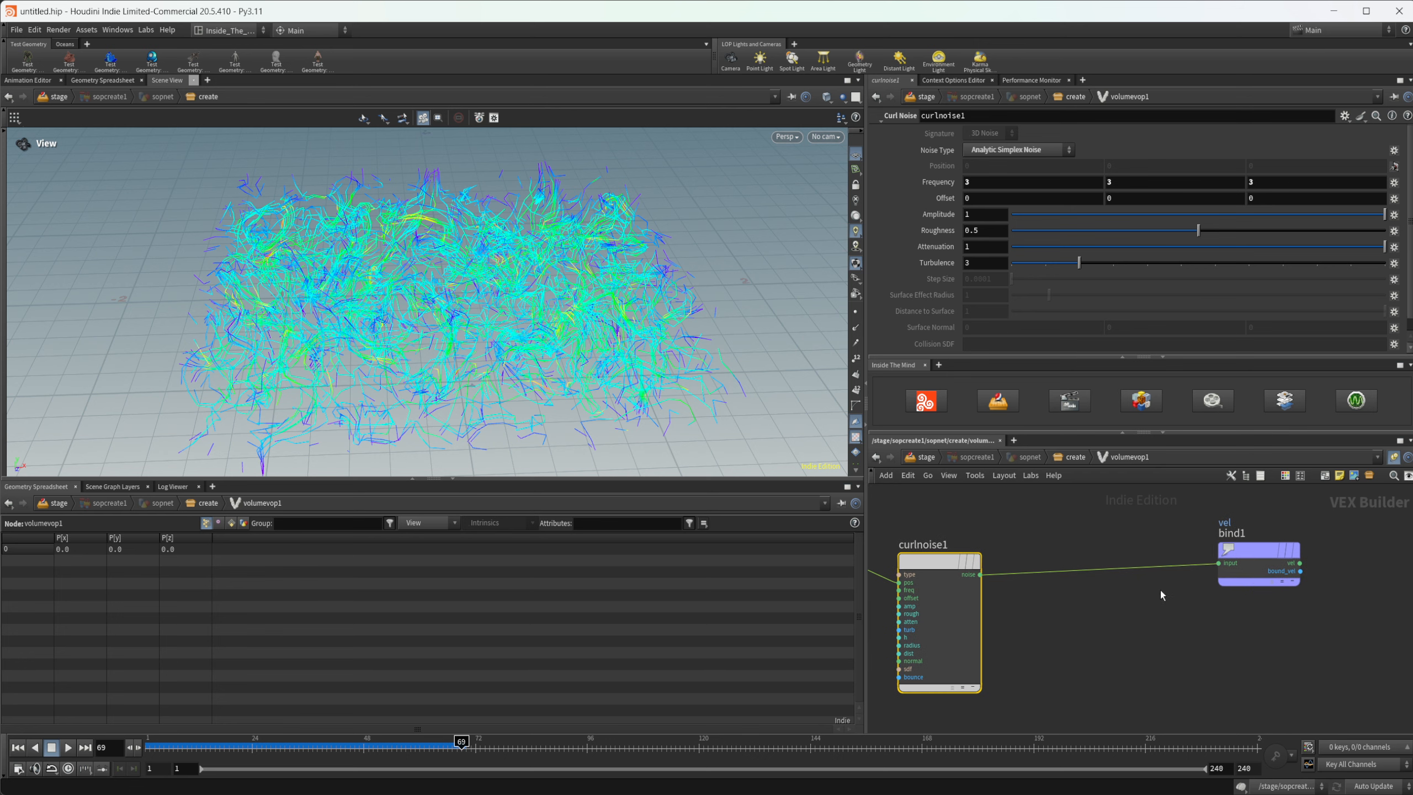
{"action": "left_click_drag", "start_coordinate": [1255, 558], "coordinate": [1301, 558]}
{"action": "scroll", "coordinate": [1138, 600], "scroll_direction": "up", "scroll_amount": 1}
{"action": "key", "text": "Tab"}
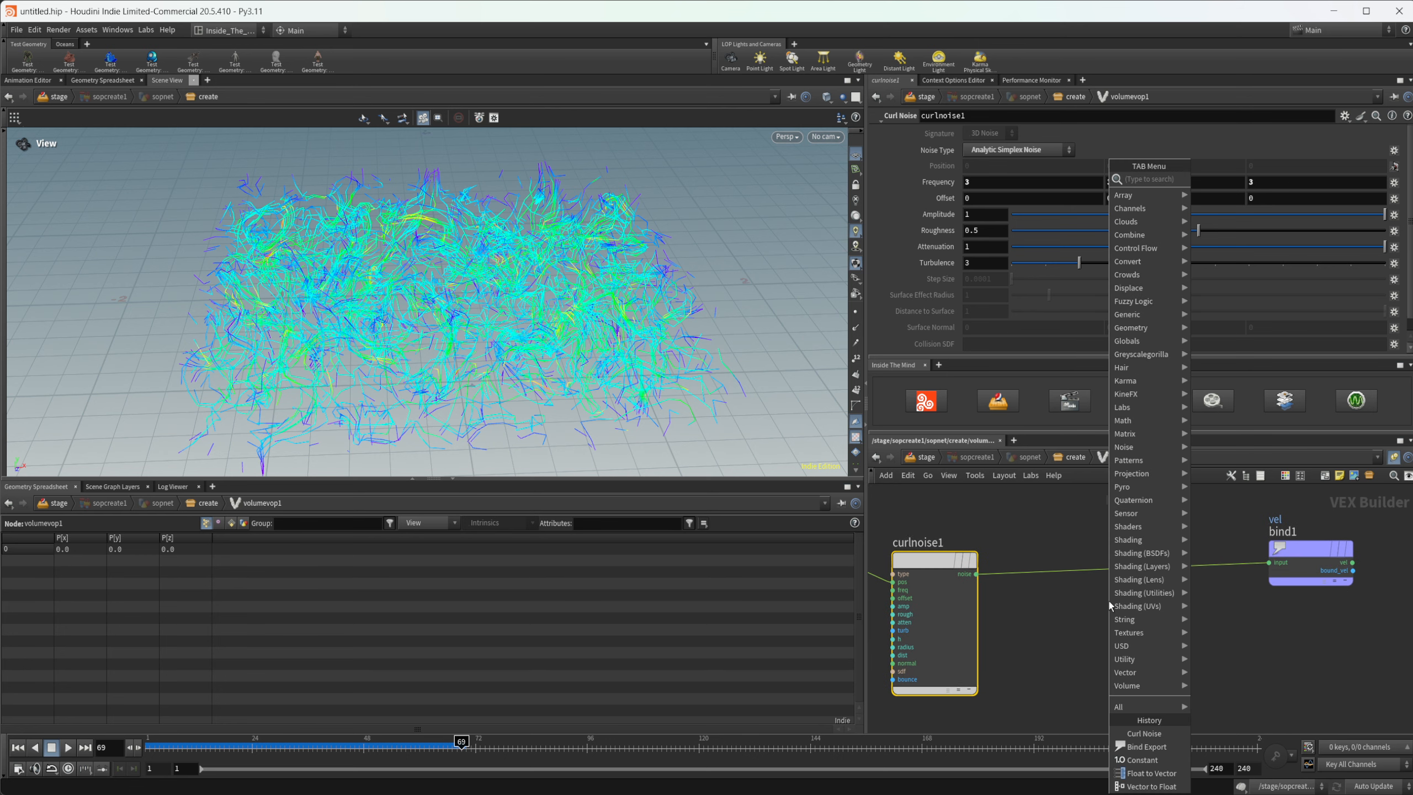
{"action": "type", "text": "vect to"}
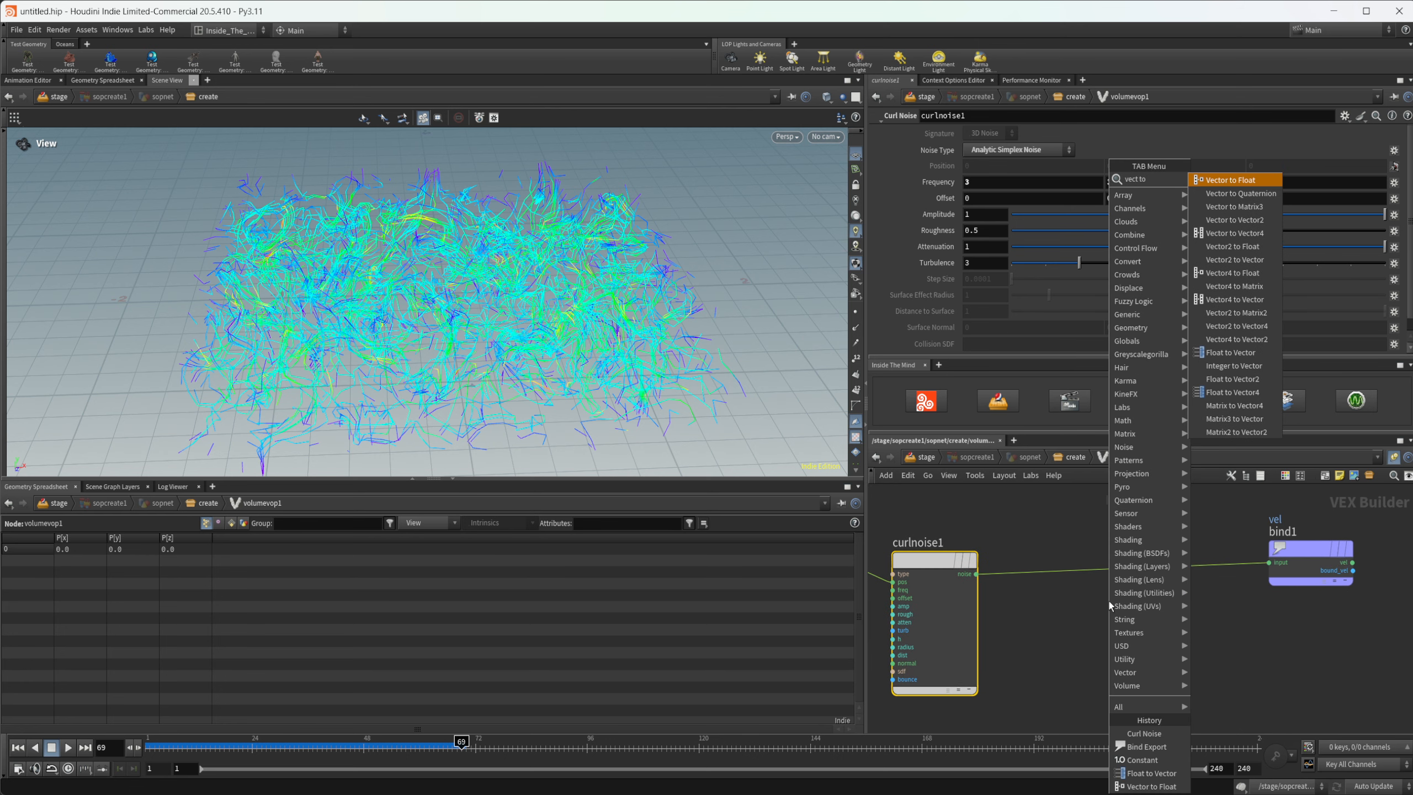
{"action": "key", "text": "Return"}
{"action": "left_click", "coordinate": [1109, 600]}
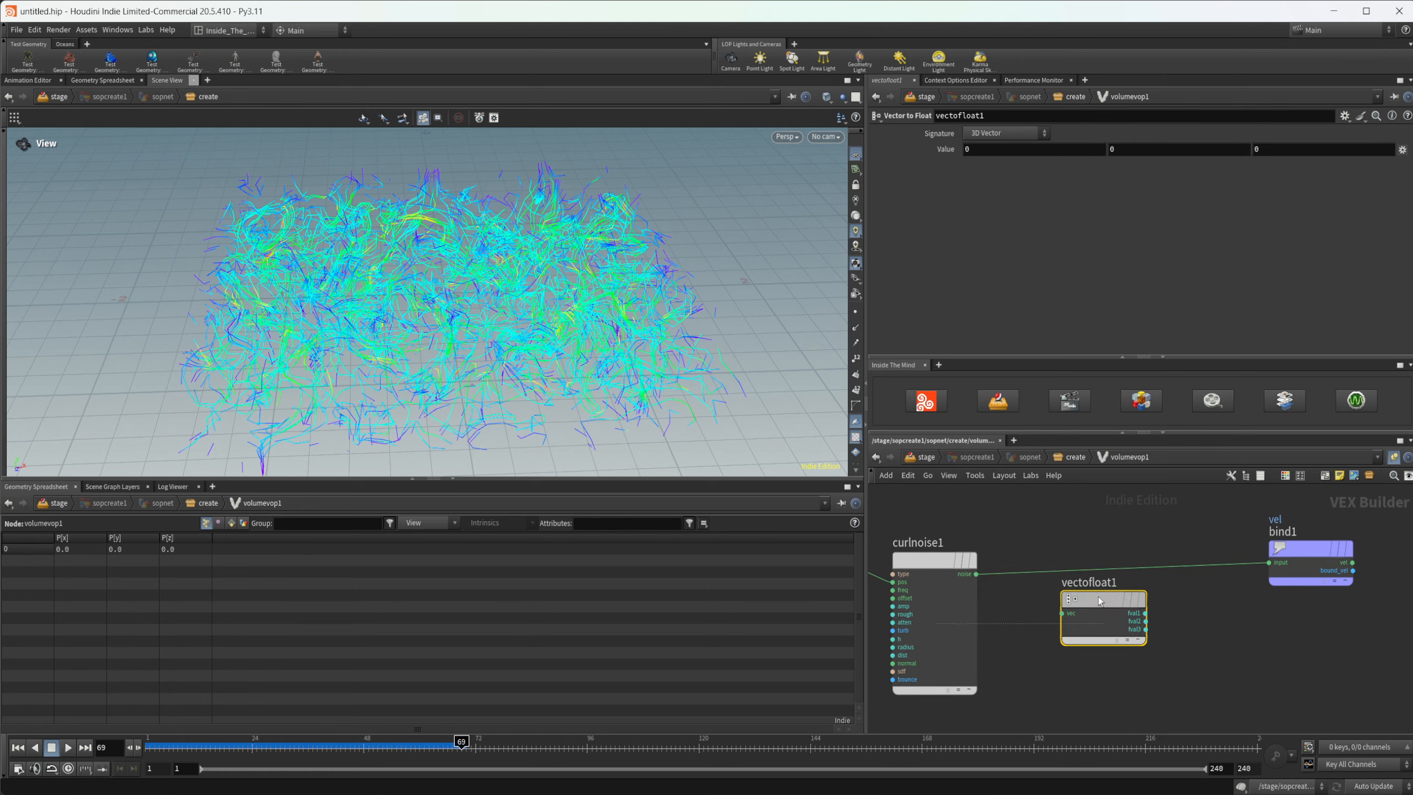
{"action": "middle_click_drag", "start_coordinate": [1199, 603], "coordinate": [1096, 596]}
{"action": "left_click_drag", "start_coordinate": [1213, 557], "coordinate": [1305, 546]}
- Insert a Float to Vector node before bind1 and connect only the first and third components from vectofloat1
{"action": "scroll", "coordinate": [1181, 585], "scroll_direction": "up", "scroll_amount": 2}
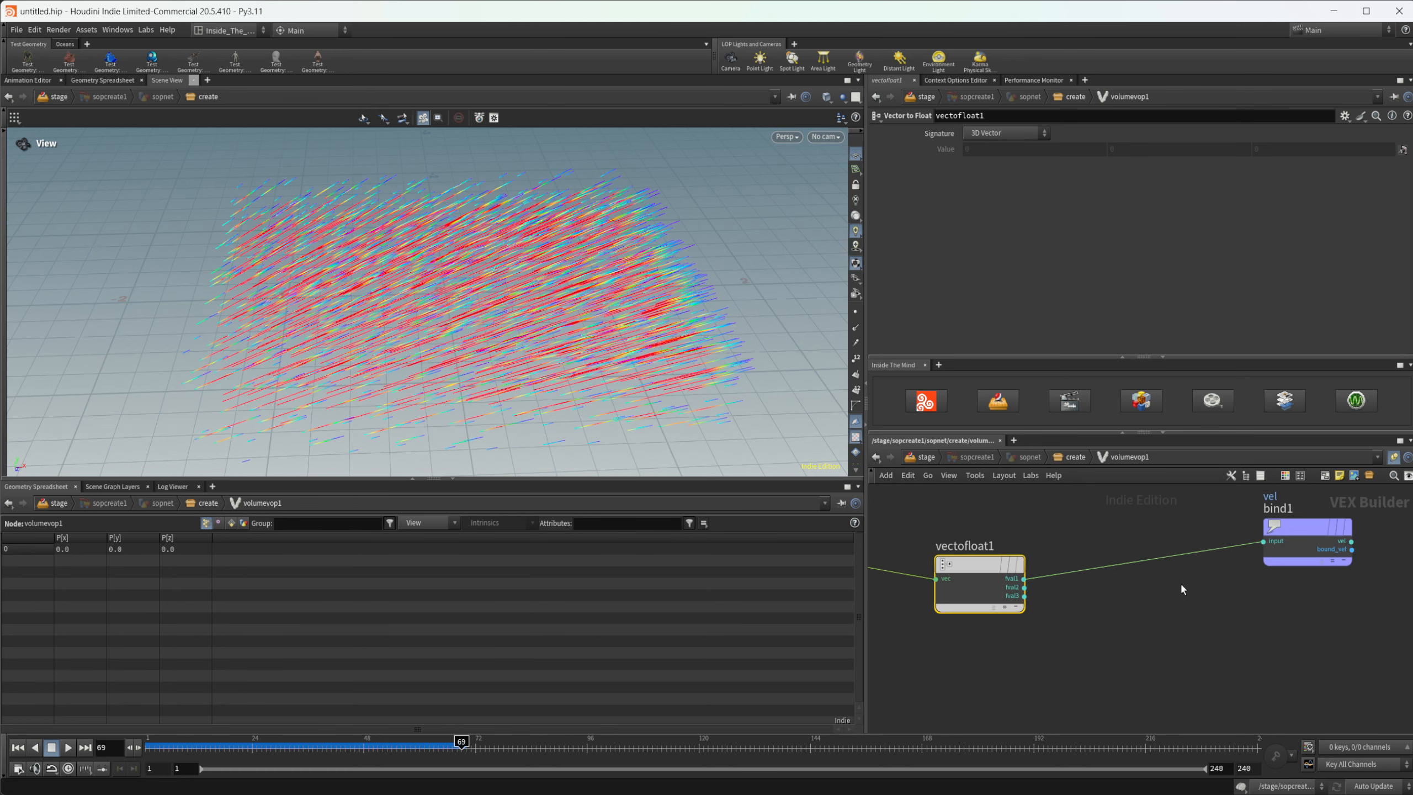
{"action": "key", "text": "Tab"}
{"action": "type", "text": "floa"}
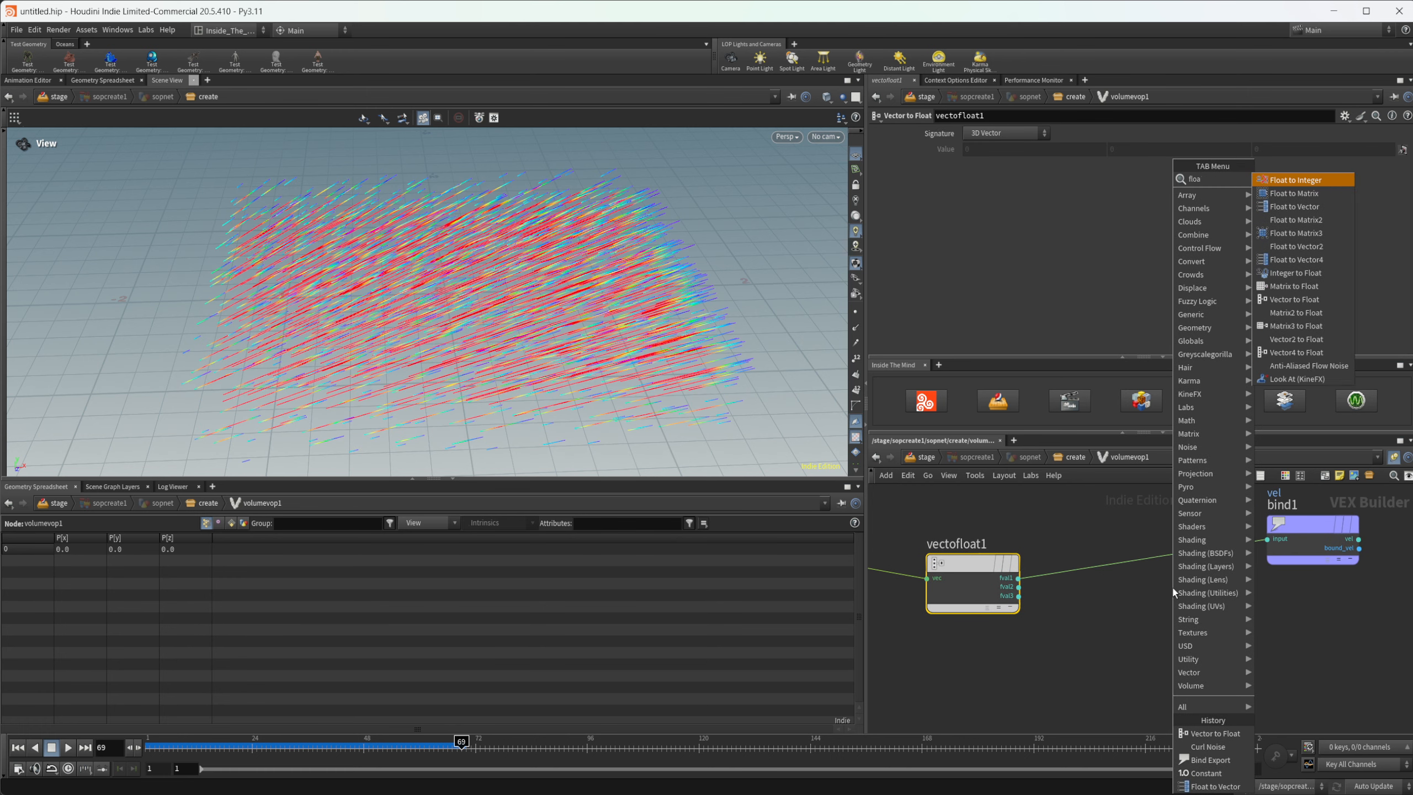
{"action": "type", "text": "t tov"}
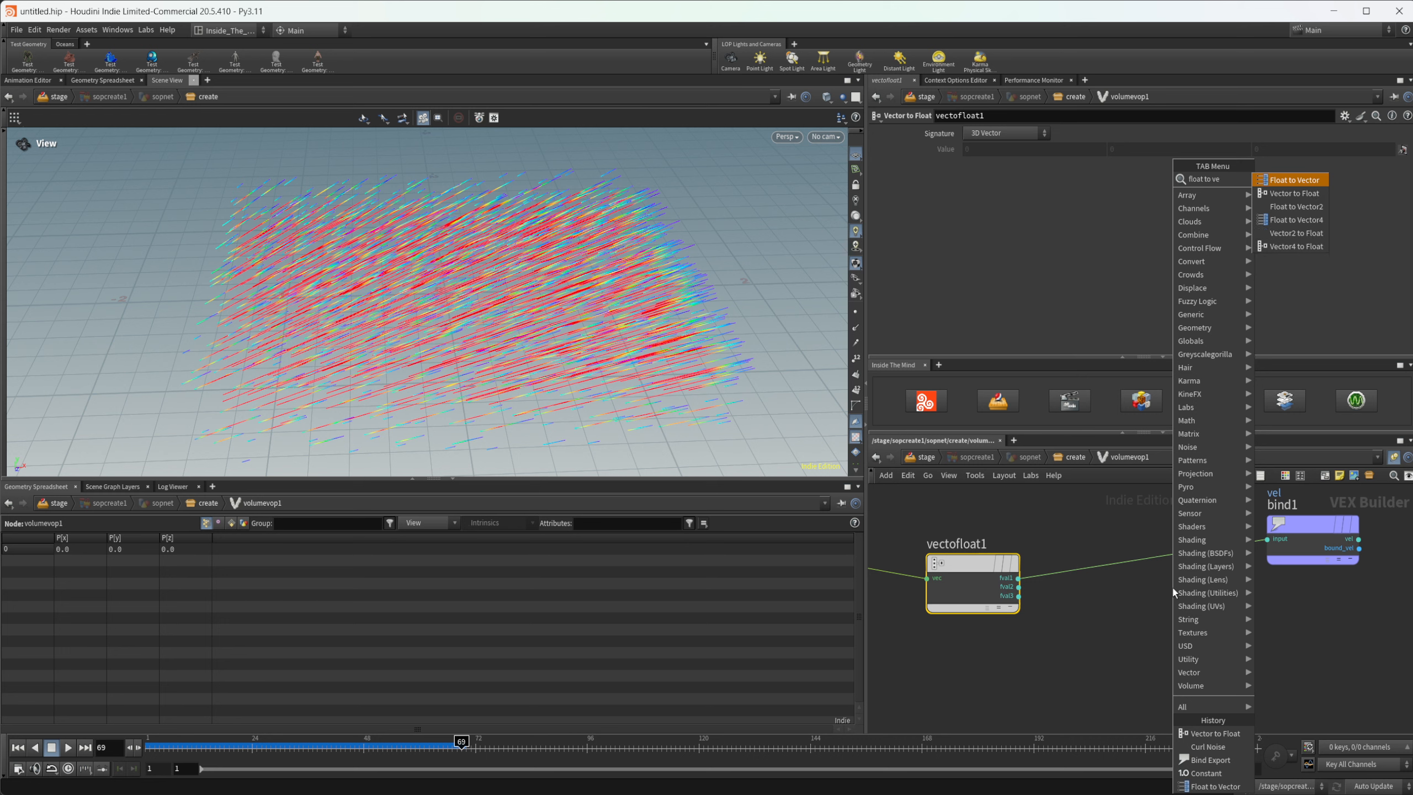
{"action": "key", "text": "Return"}
{"action": "left_click", "coordinate": [1172, 585]}
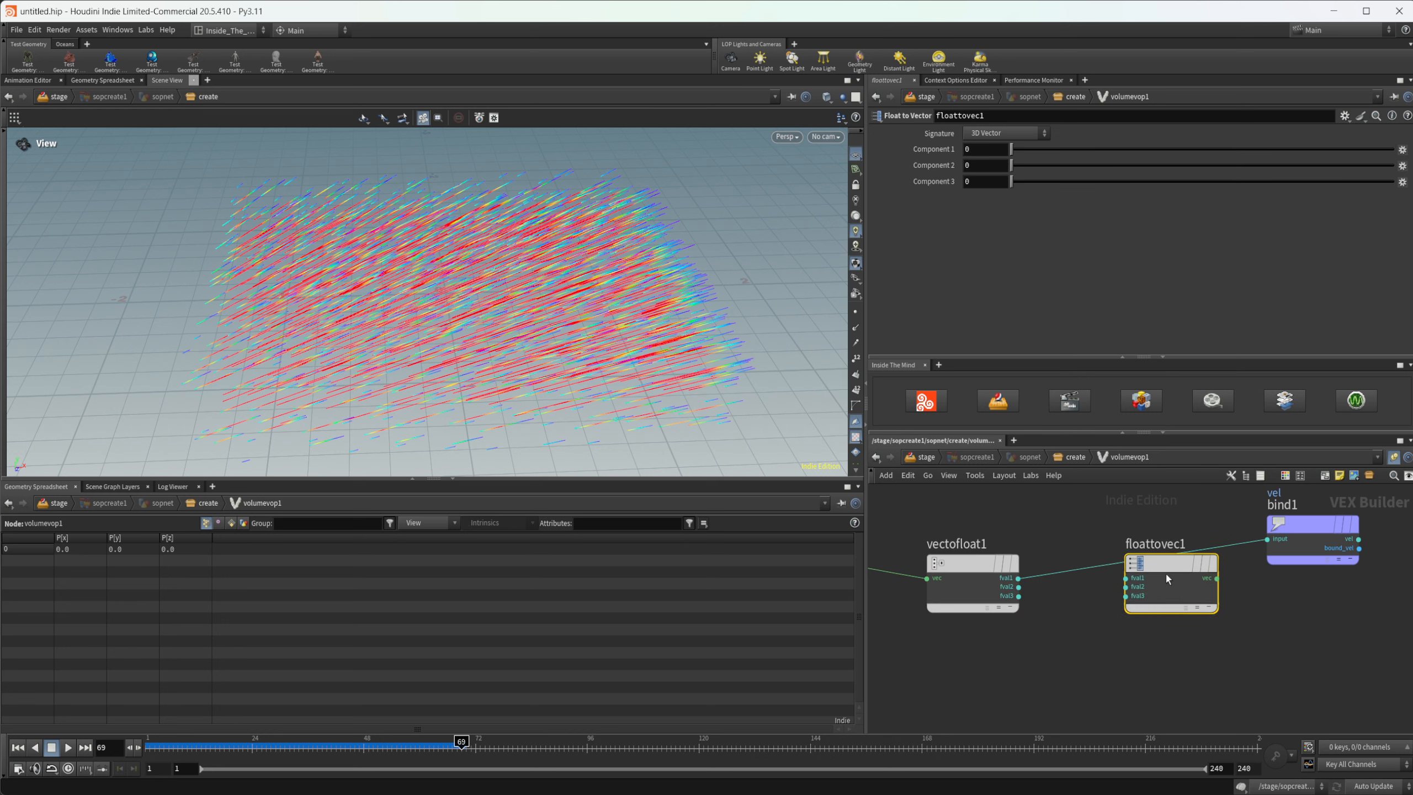
{"action": "left_click_drag", "start_coordinate": [1018, 595], "coordinate": [1106, 584]}
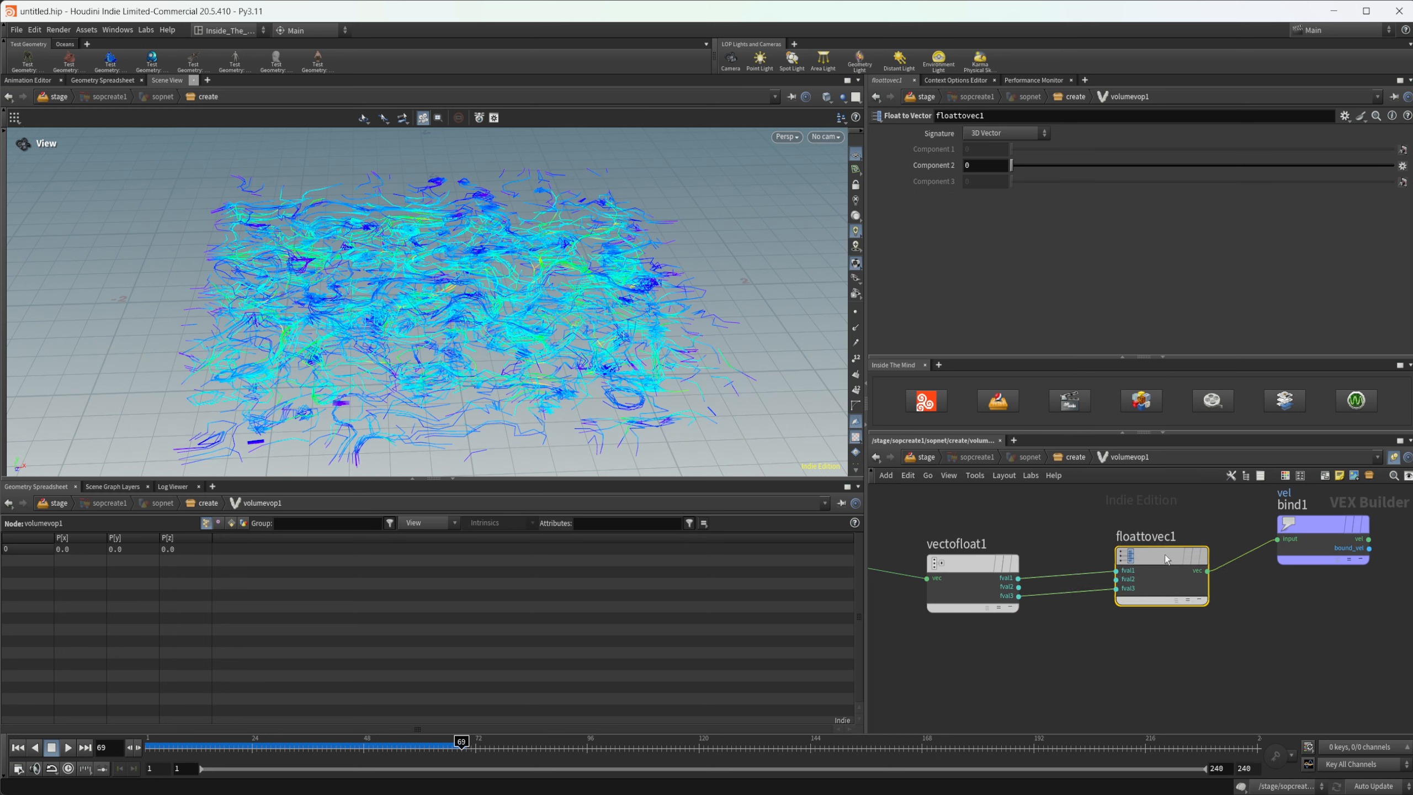
- Add a Constant node, wire its value into floattovec1's fval2 input and inspect the flattened velocity field
{"action": "key", "text": "Tab"}
{"action": "type", "text": "const"}
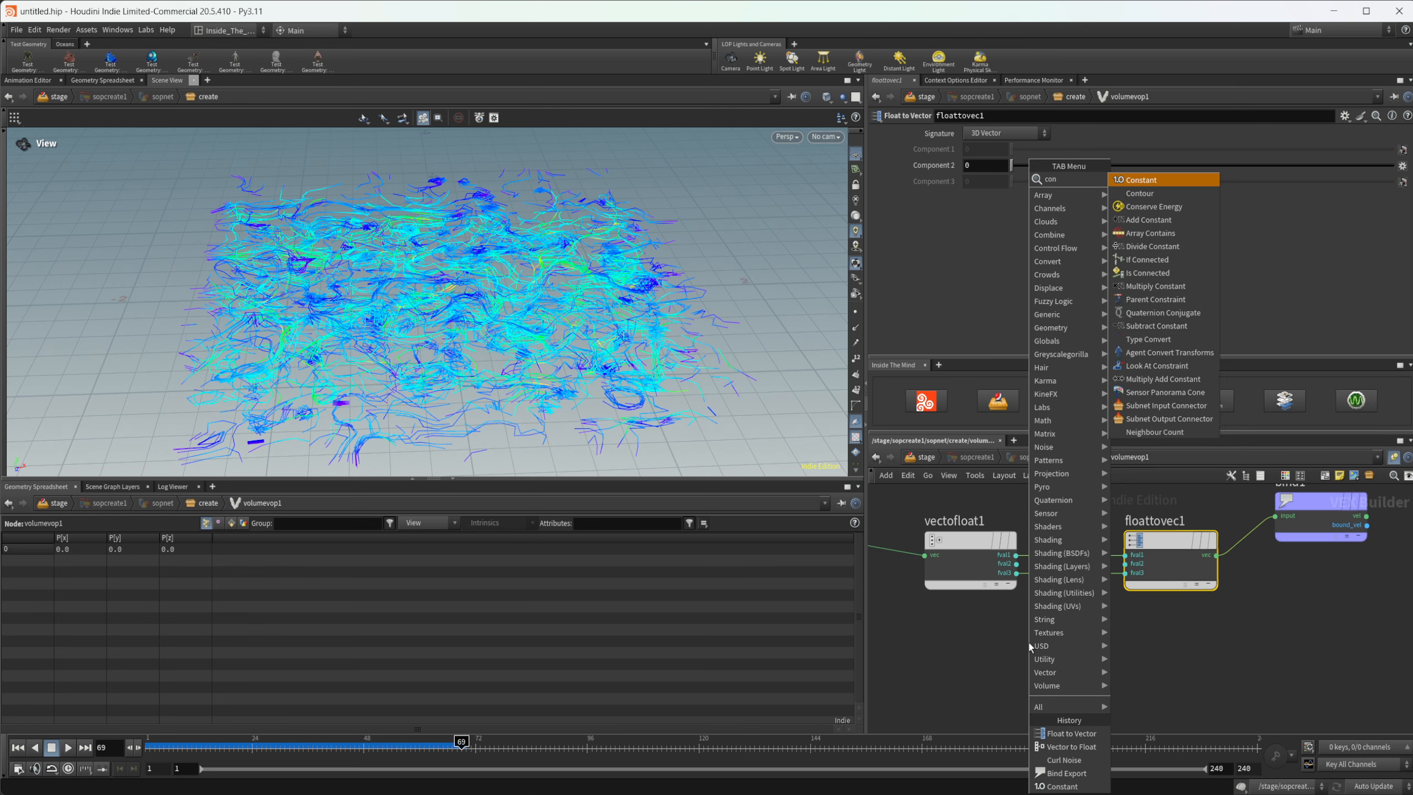
{"action": "key", "text": "Return"}
{"action": "left_click", "coordinate": [1028, 643]}
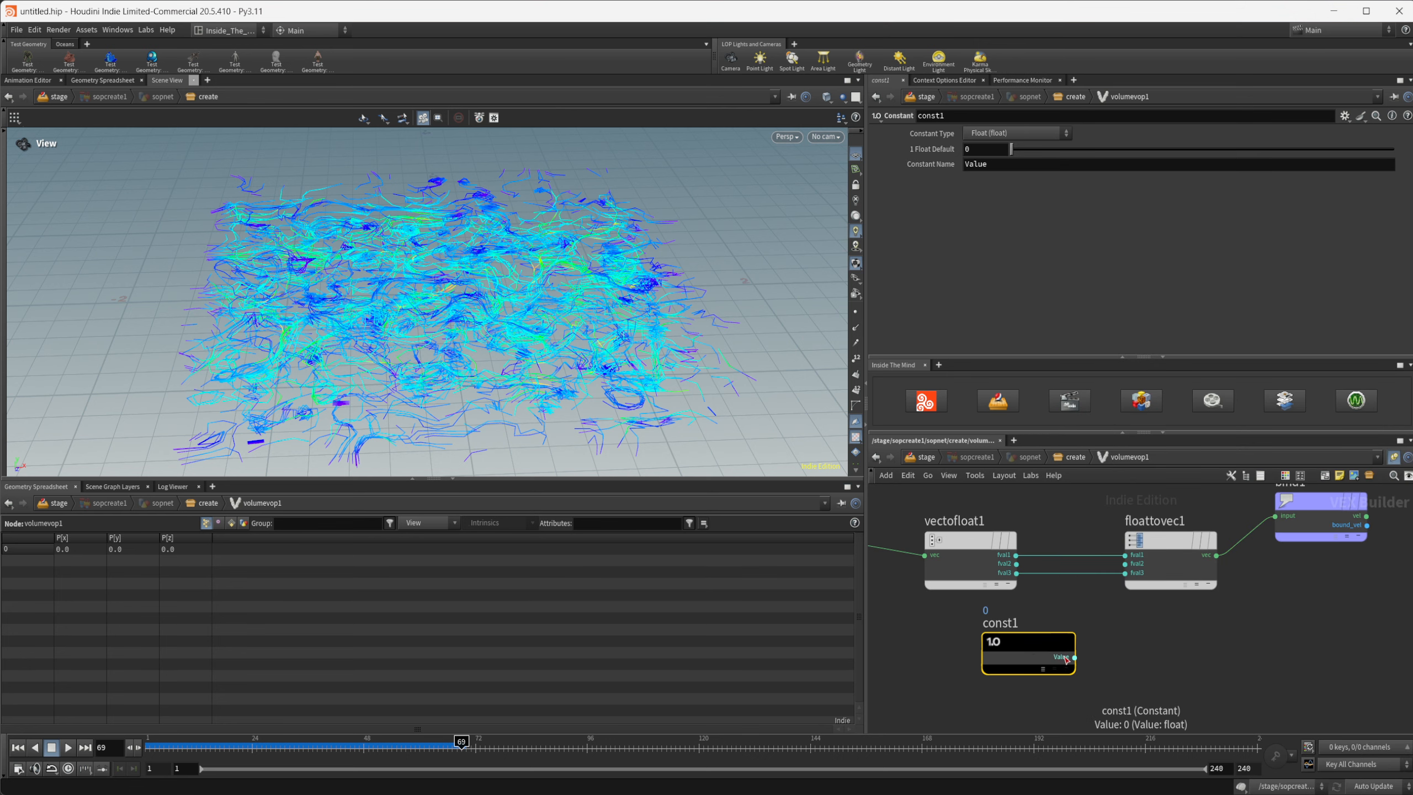
{"action": "left_click", "coordinate": [1074, 656]}
{"action": "left_click", "coordinate": [1125, 564]}
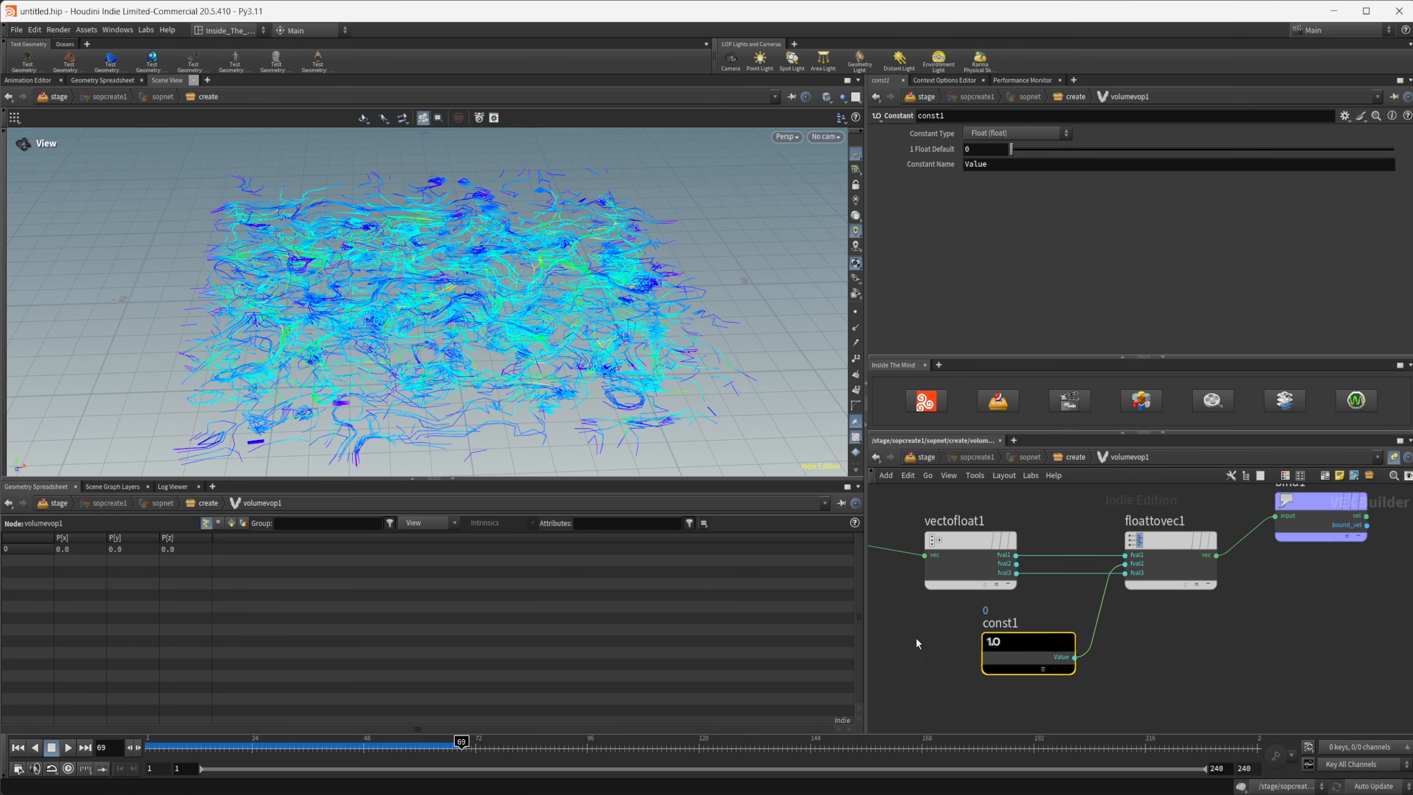
{"action": "middle_click_drag", "start_coordinate": [918, 644], "coordinate": [952, 650]}
{"action": "left_click_drag", "start_coordinate": [512, 343], "coordinate": [470, 245]}
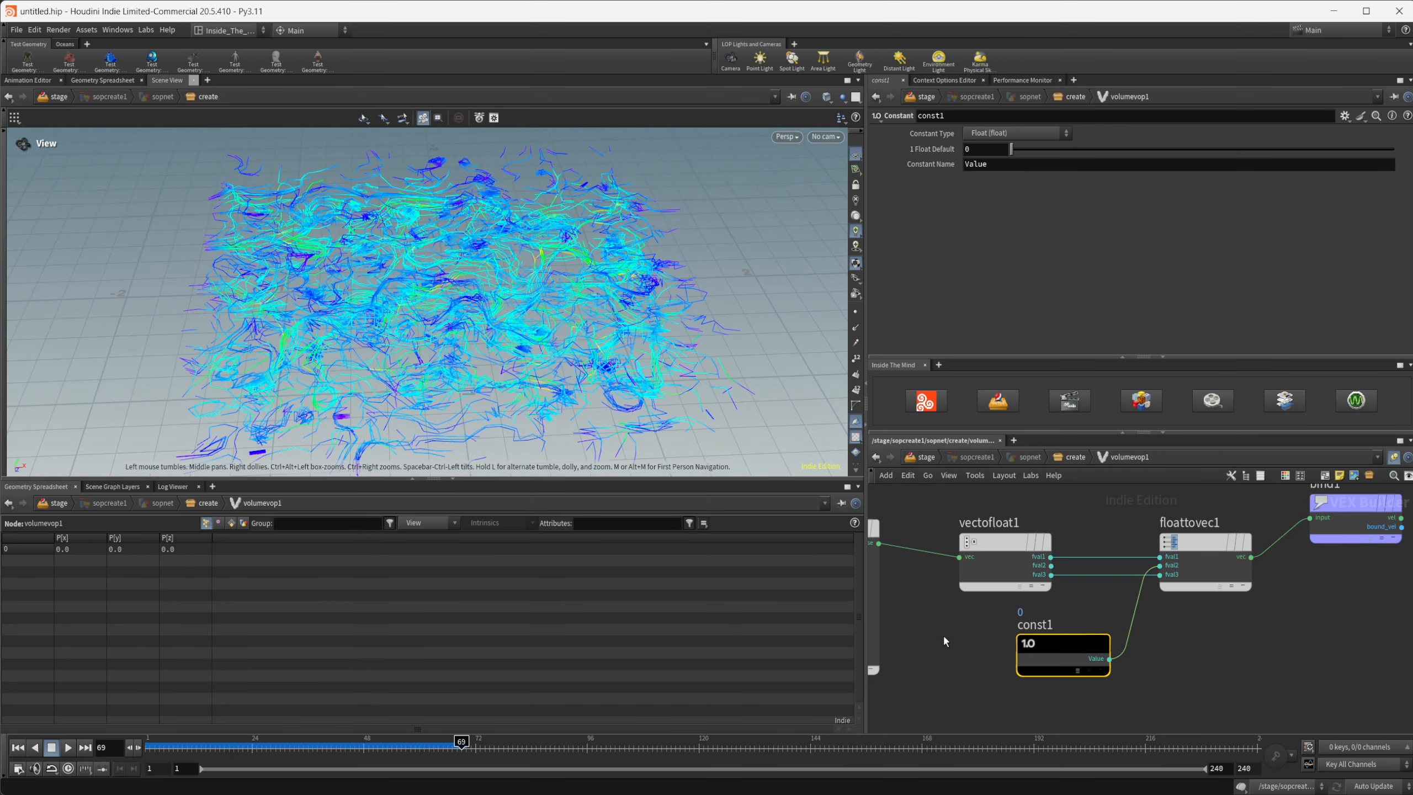
{"action": "middle_click_drag", "start_coordinate": [943, 640], "coordinate": [993, 628]}
{"action": "left_click_drag", "start_coordinate": [393, 237], "coordinate": [389, 276]}
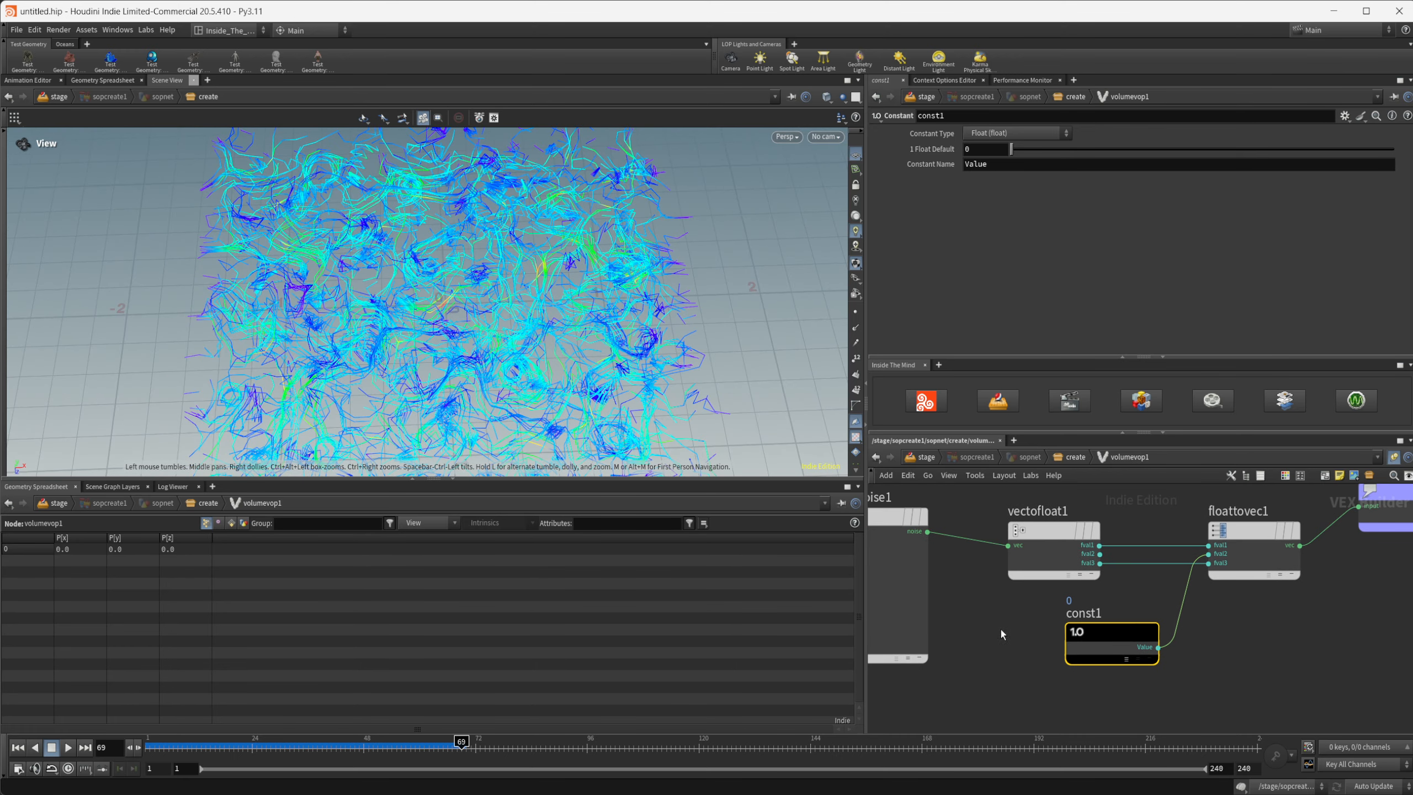
- Promote the offset input of curlnoise1 to a parameter
{"action": "middle_click_drag", "start_coordinate": [1000, 629], "coordinate": [1085, 627]}
{"action": "left_click", "coordinate": [944, 529]}
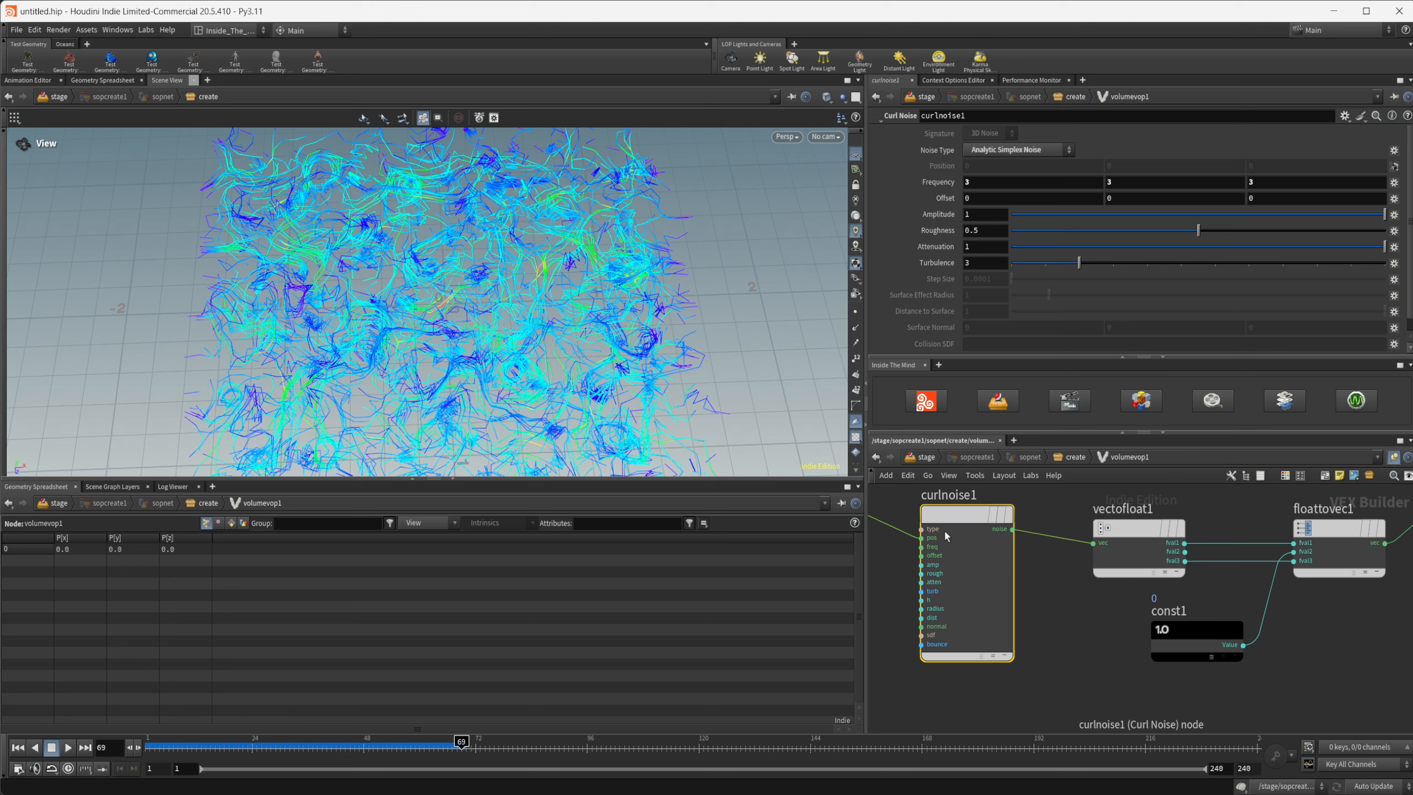
{"action": "middle_click_drag", "start_coordinate": [980, 670], "coordinate": [1005, 668]}
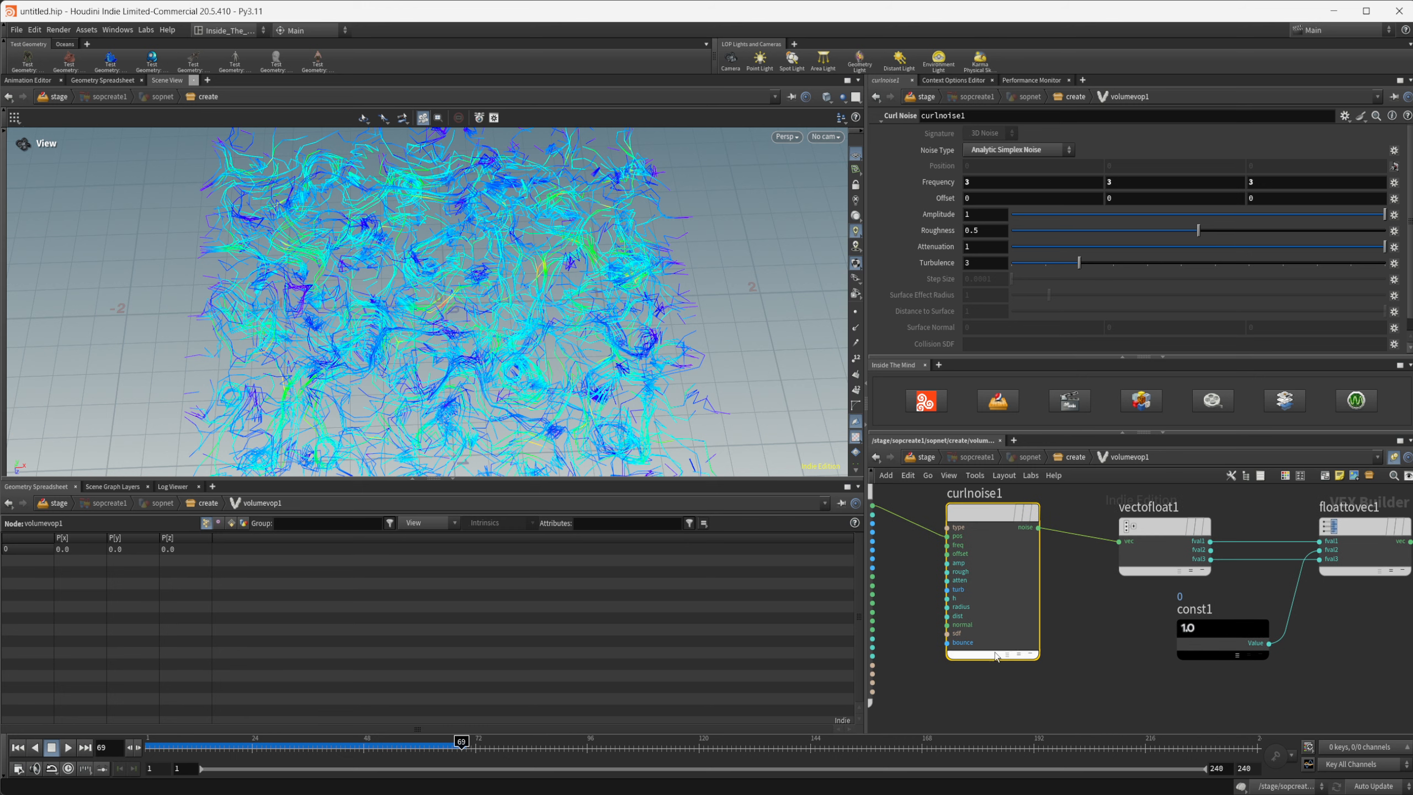
{"action": "right_click", "coordinate": [956, 558]}
{"action": "left_click", "coordinate": [985, 566]}
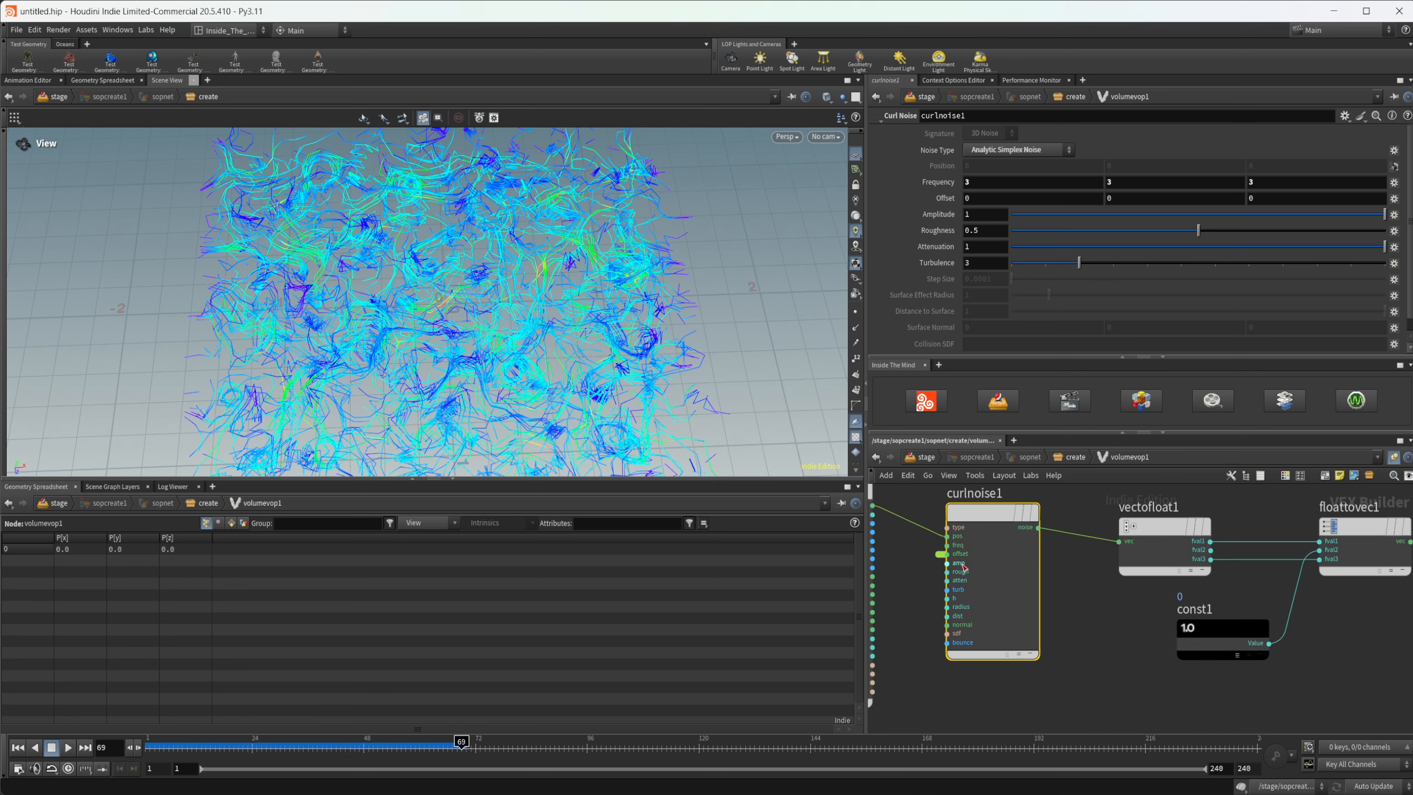
- Scrub the timeline to frame 26 and drive volumevop1's first Offset component with the expression $FF/100
{"action": "left_click", "coordinate": [1071, 458]}
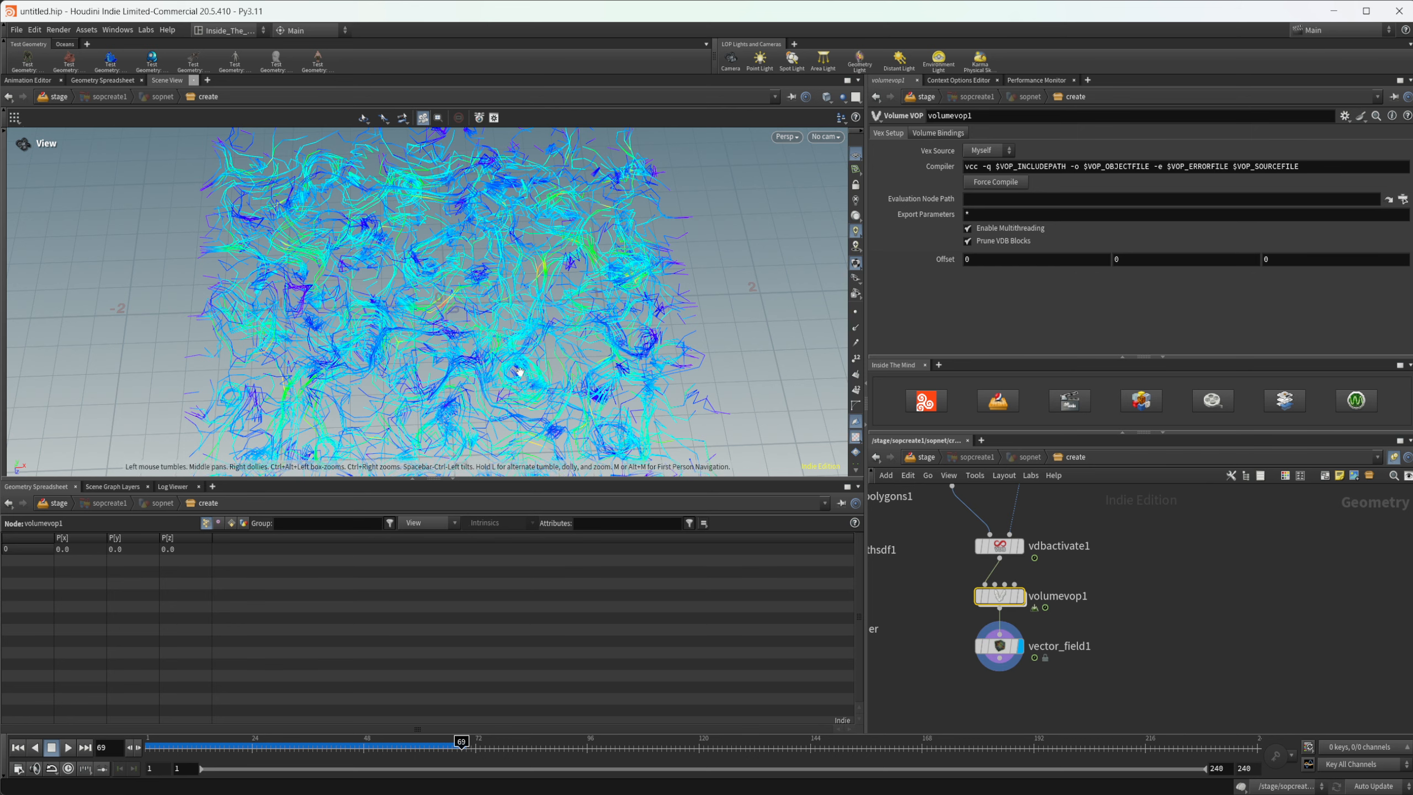
{"action": "left_click_drag", "start_coordinate": [520, 372], "coordinate": [504, 322]}
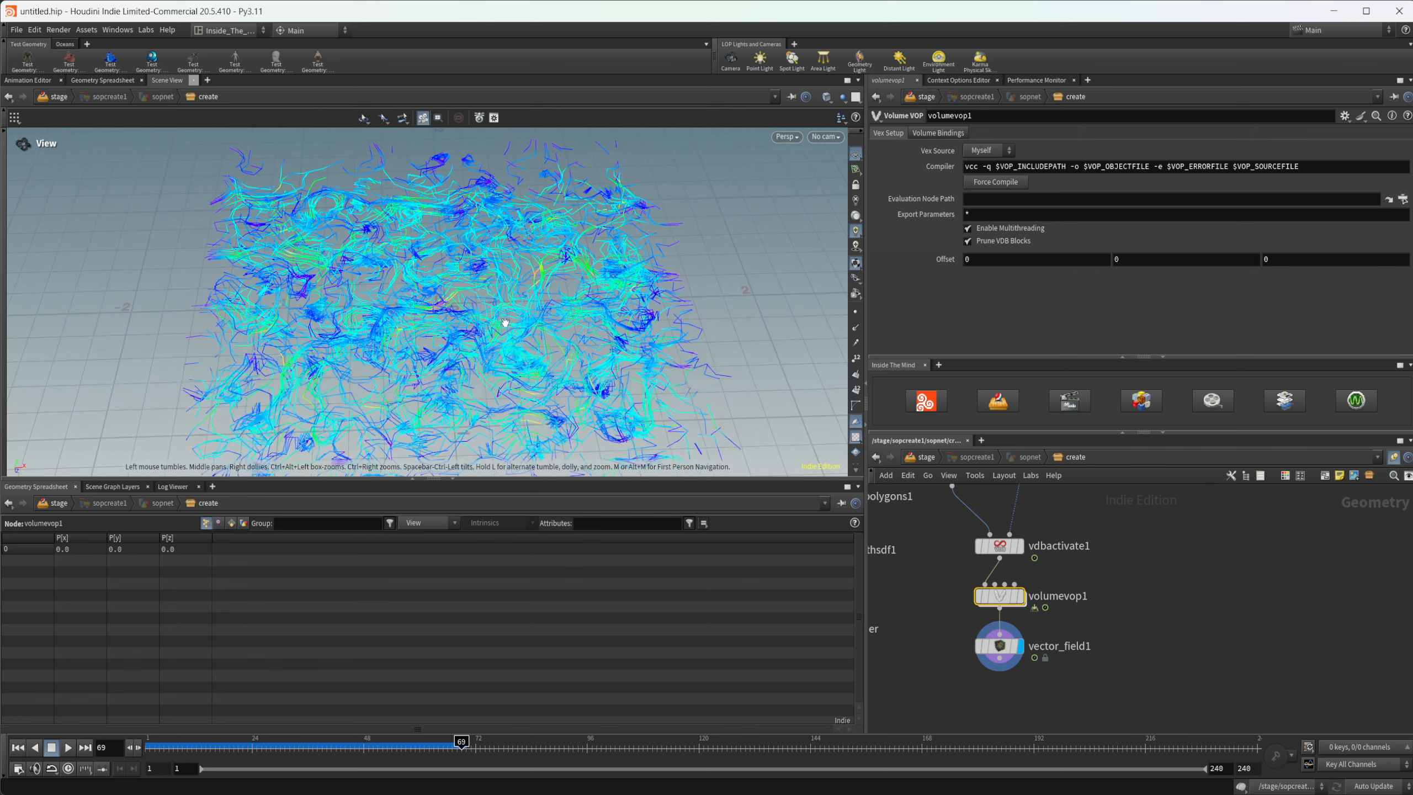
{"action": "left_click", "coordinate": [363, 743]}
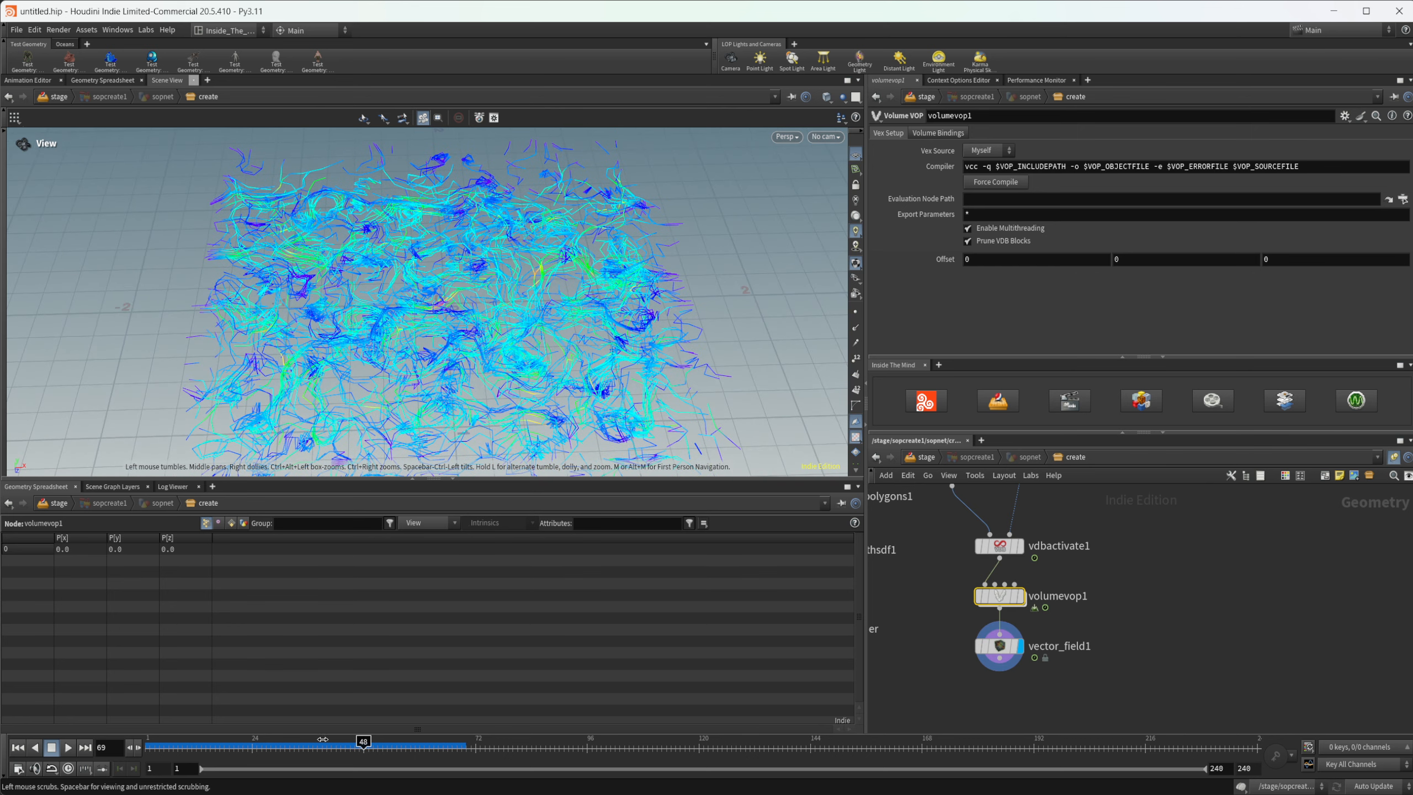
{"action": "left_click", "coordinate": [264, 744]}
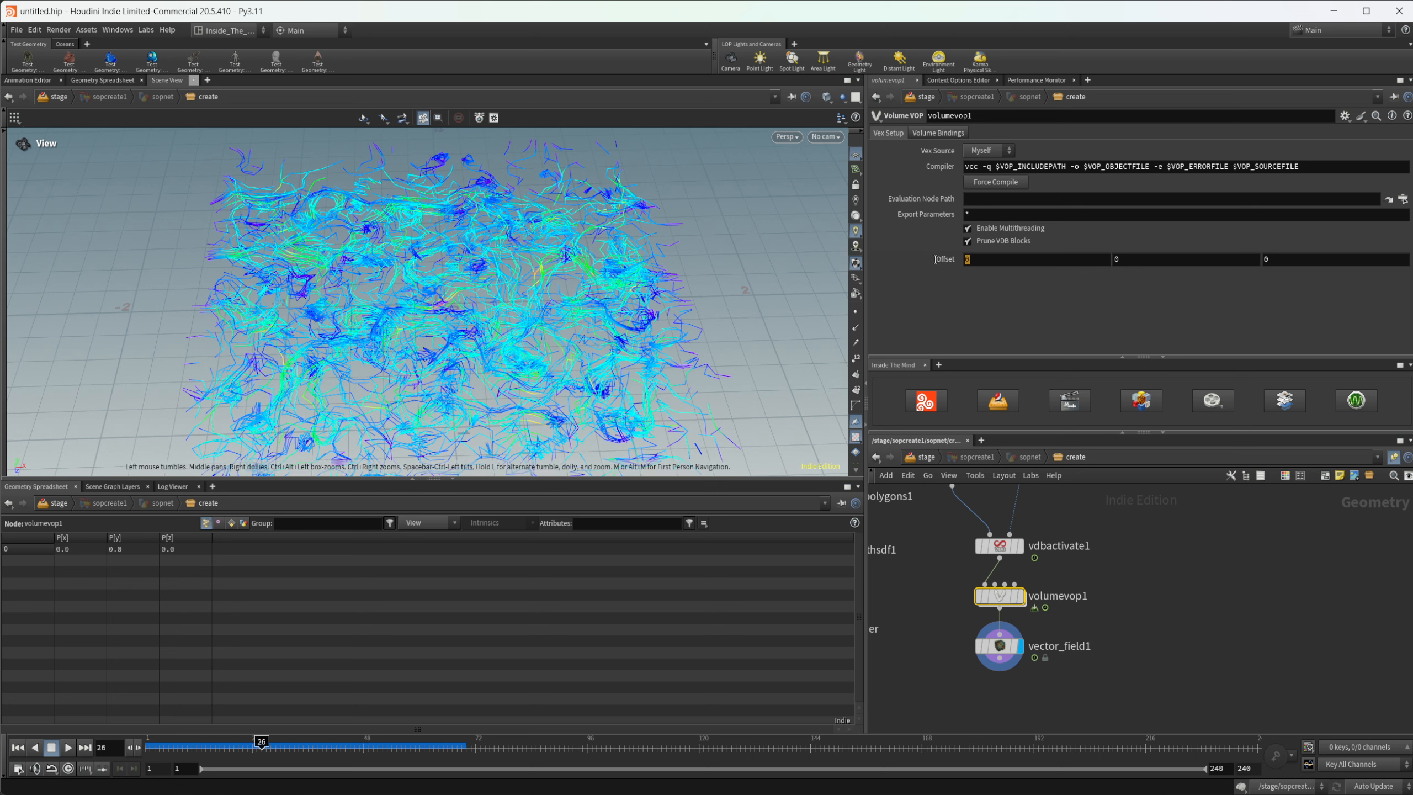
{"action": "type", "text": "$FF"}
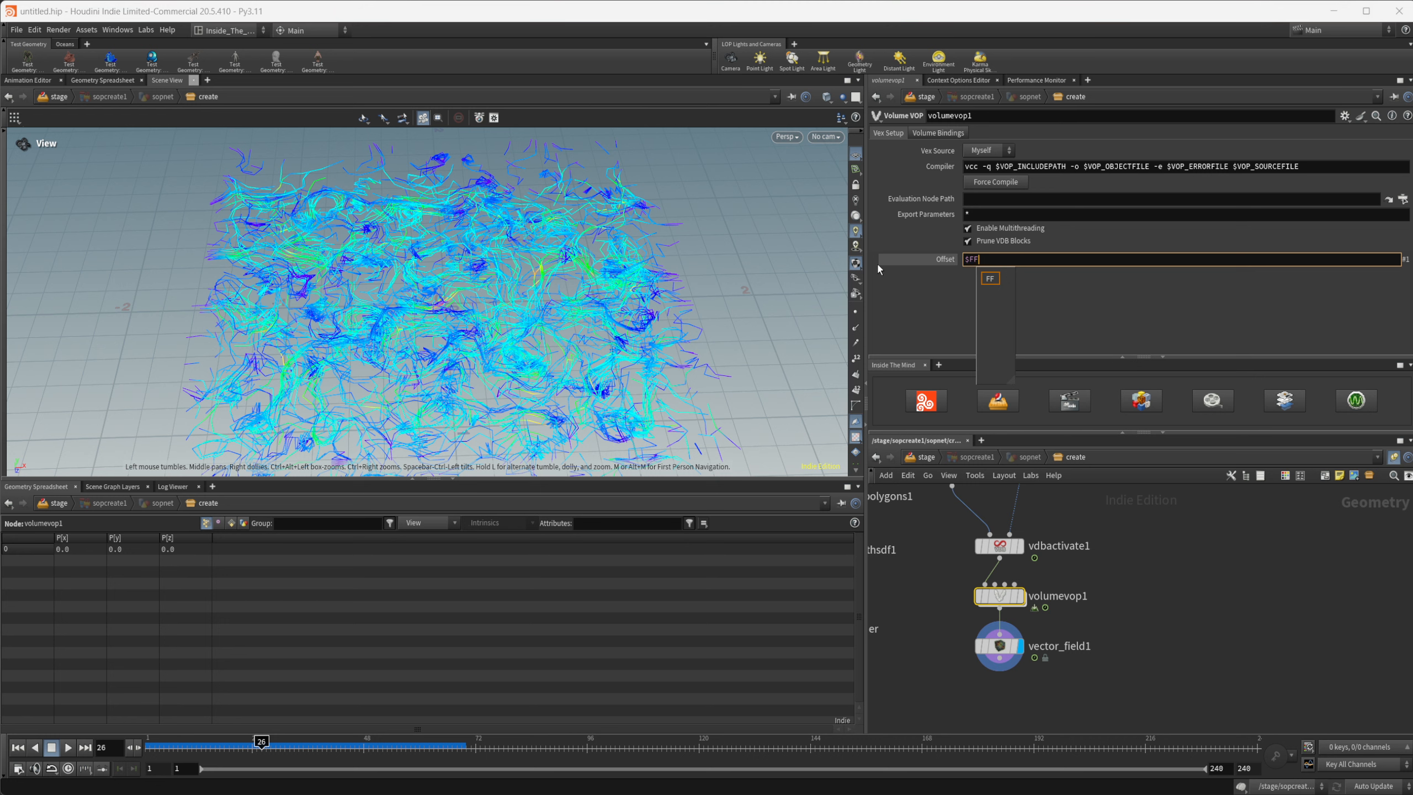
{"action": "type", "text": "/100"}
{"action": "key", "text": "Return"}
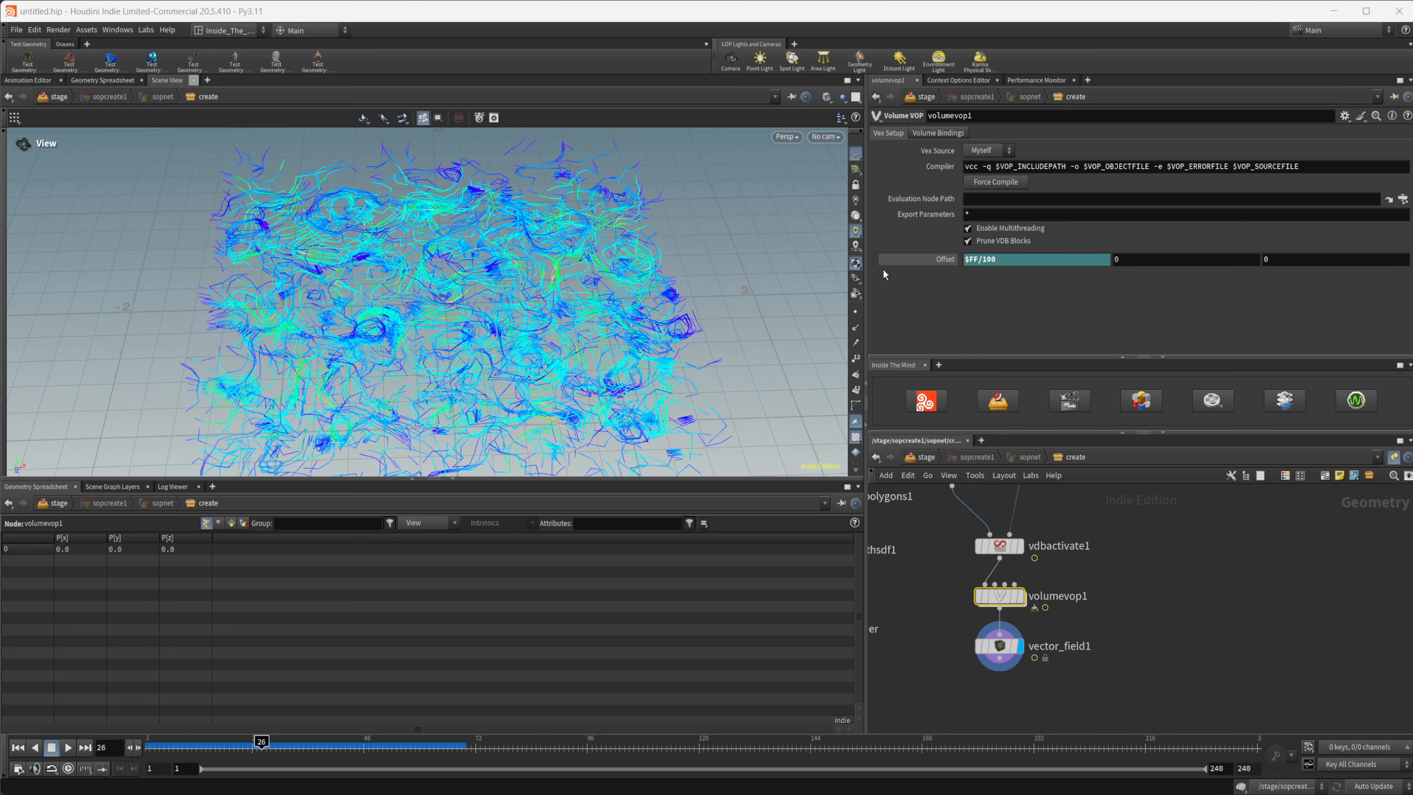
- Paste the first Offset component as a relative reference into the second and third components, and scrub to frame 32 to check the animated field
{"action": "right_click", "coordinate": [1036, 258]}
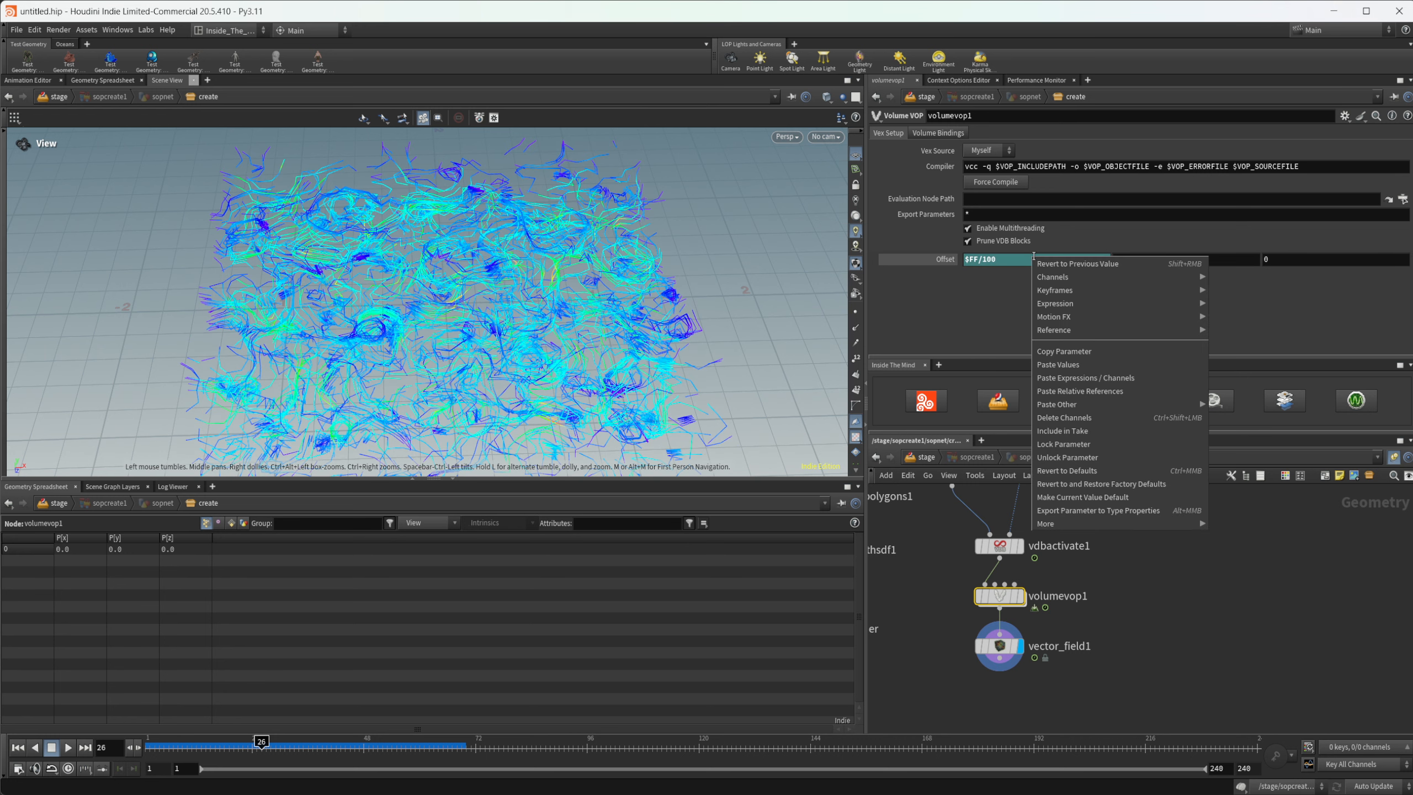
{"action": "left_click", "coordinate": [1069, 336]}
{"action": "right_click", "coordinate": [1136, 263]}
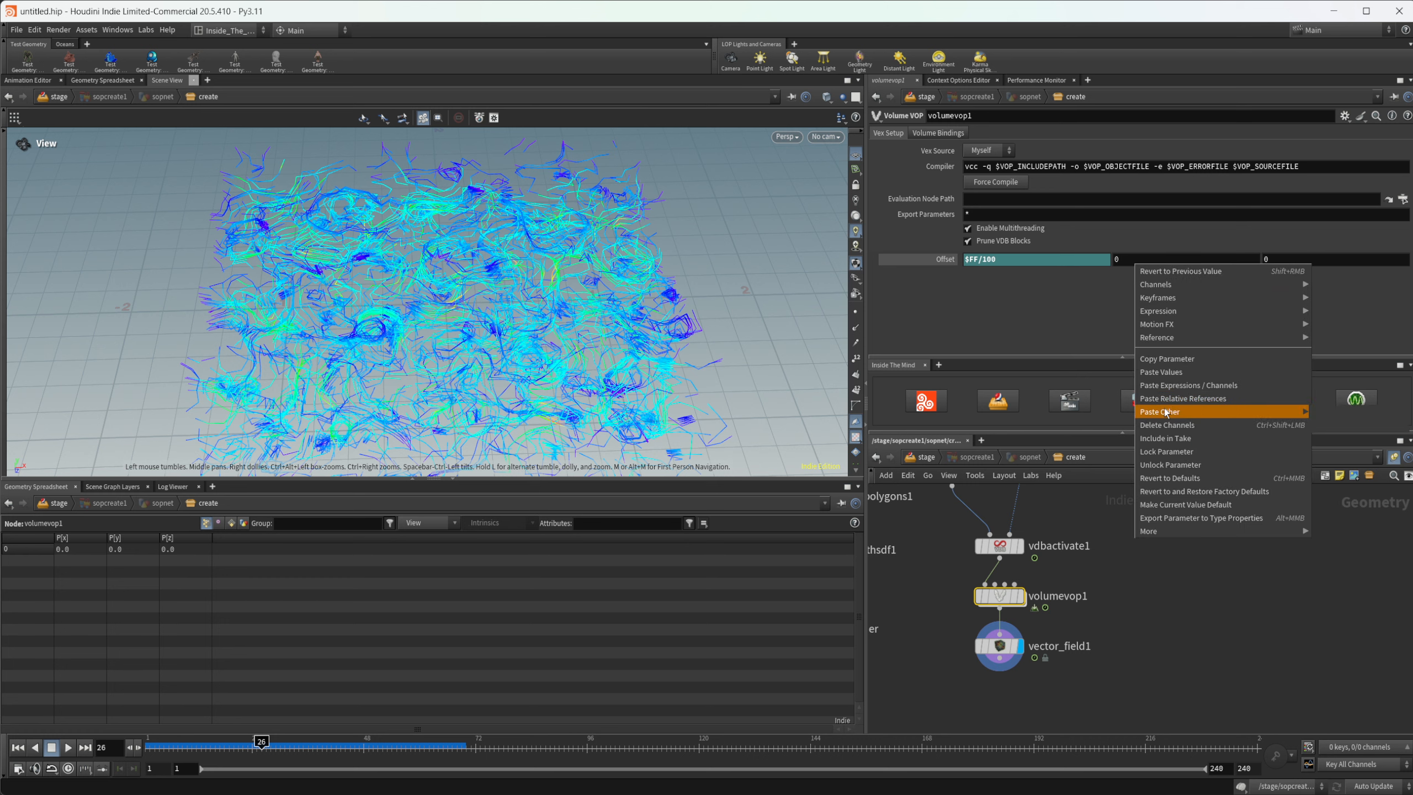
{"action": "left_click", "coordinate": [1223, 399]}
{"action": "right_click", "coordinate": [1290, 256]}
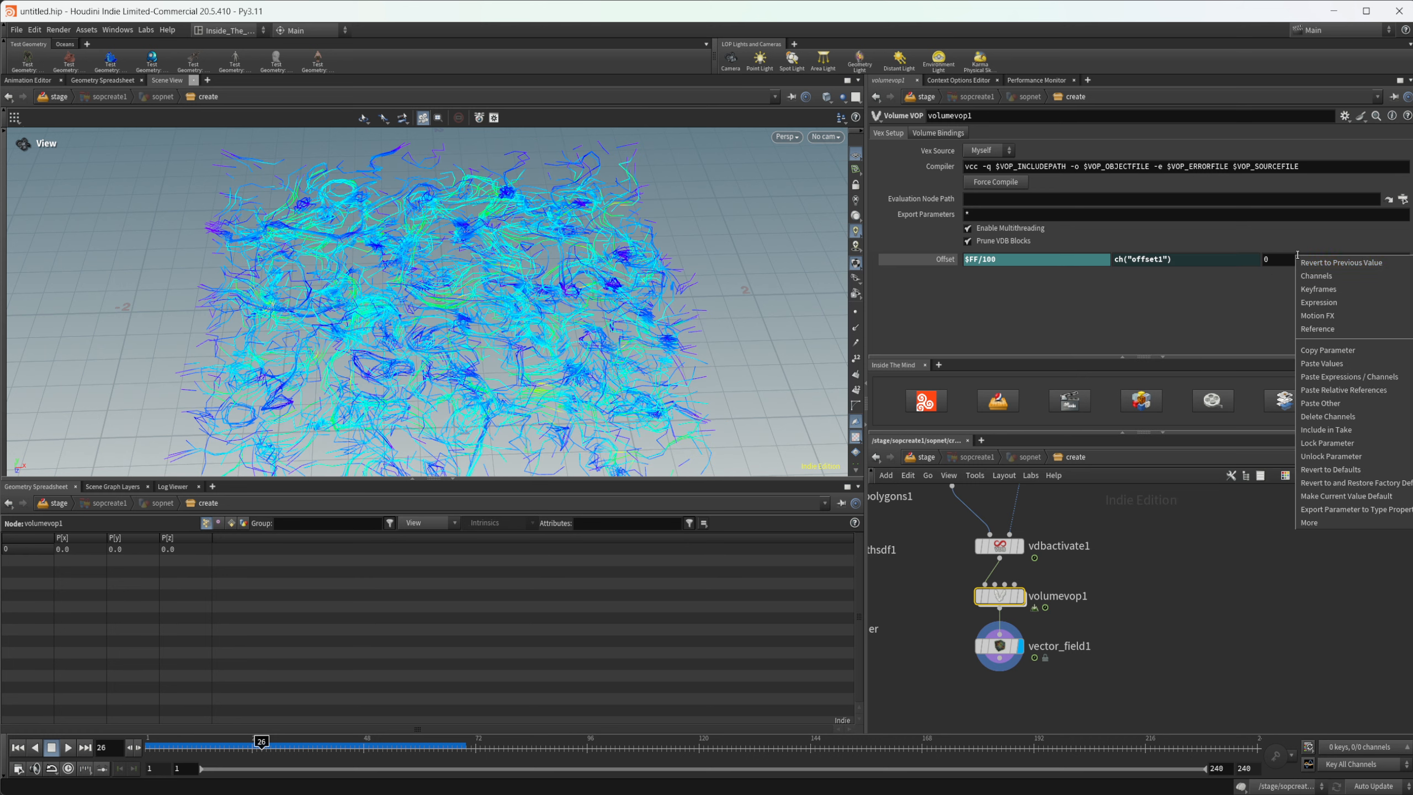
{"action": "left_click", "coordinate": [1335, 393]}
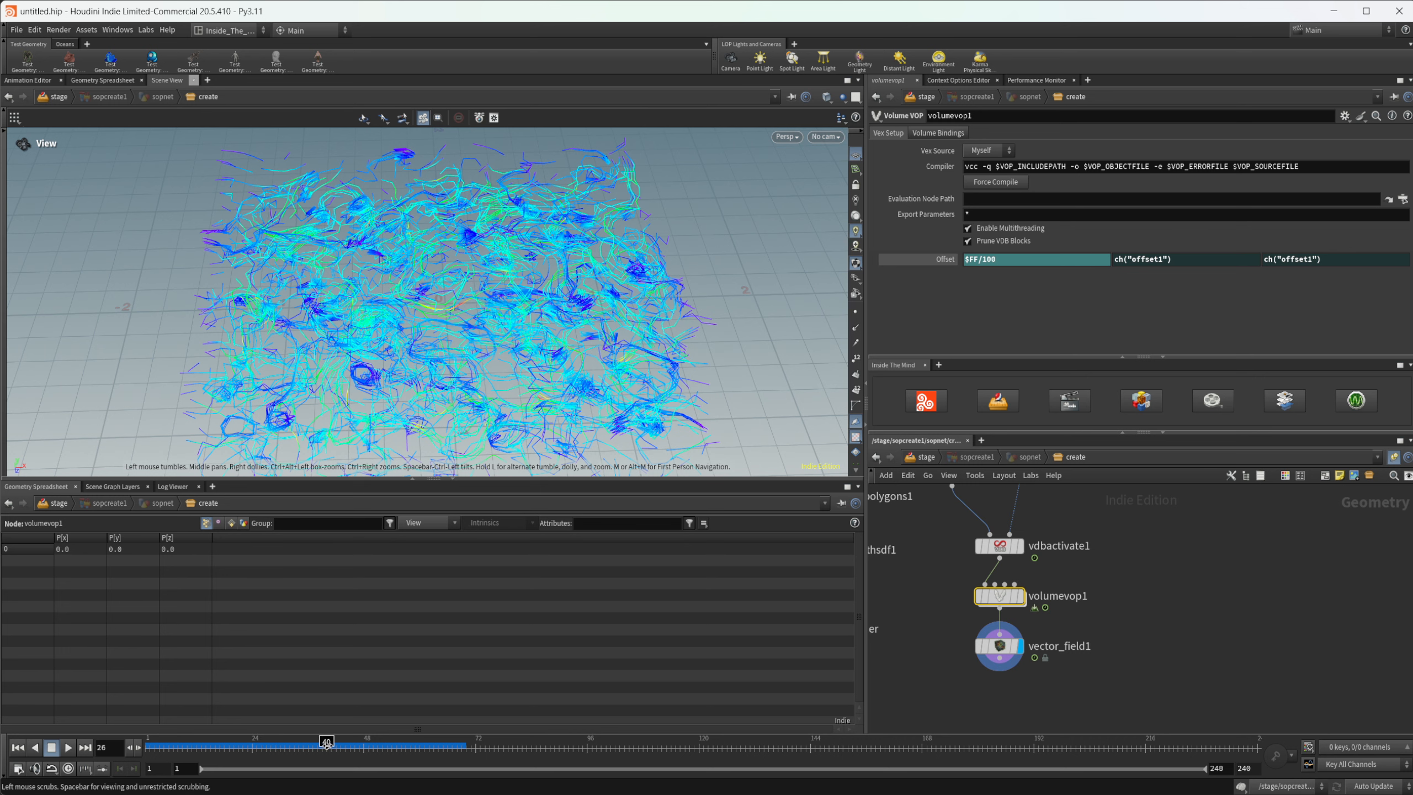
{"action": "left_click", "coordinate": [289, 742]}
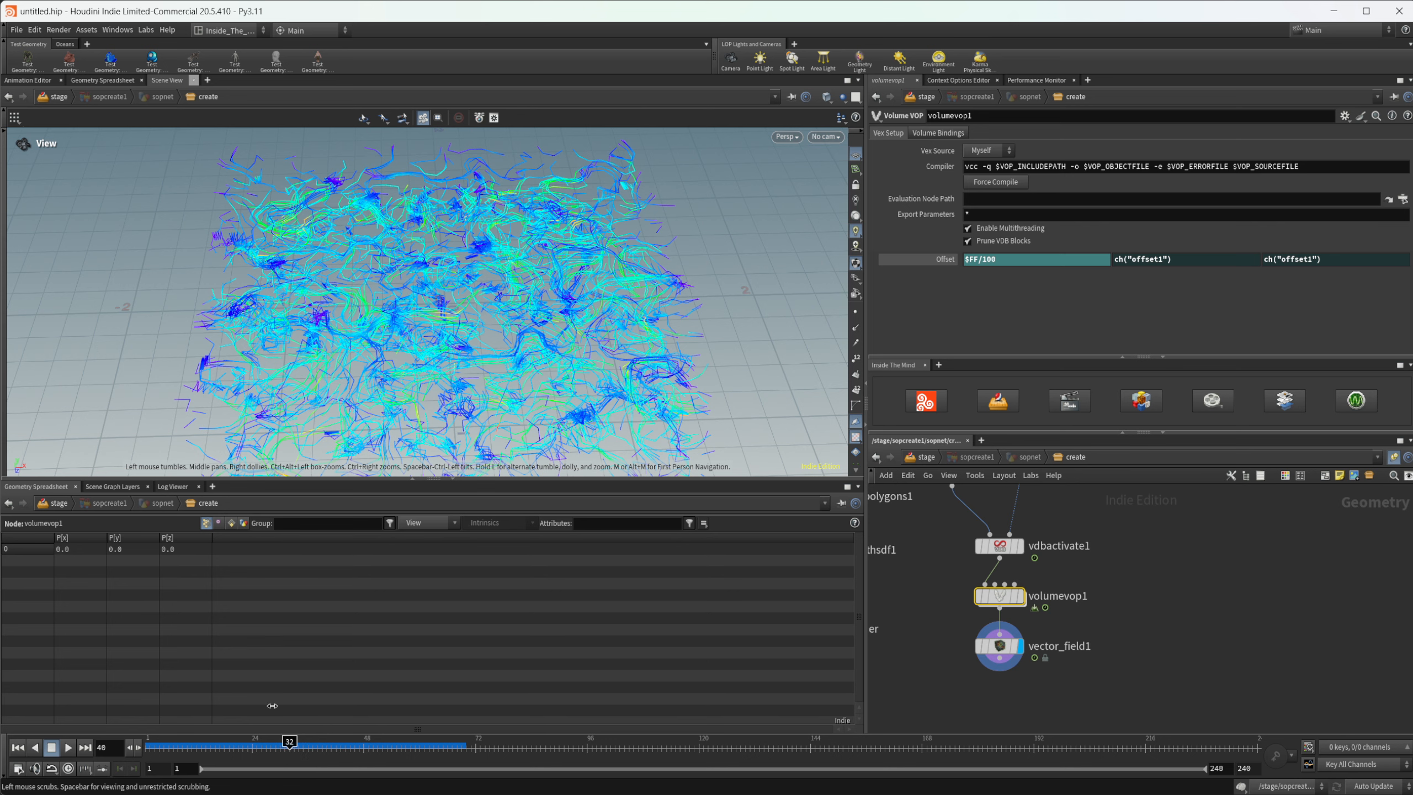
- Display the copy1 node in the viewport and examine its copied source points
{"action": "middle_click_drag", "start_coordinate": [1074, 720], "coordinate": [1031, 700]}
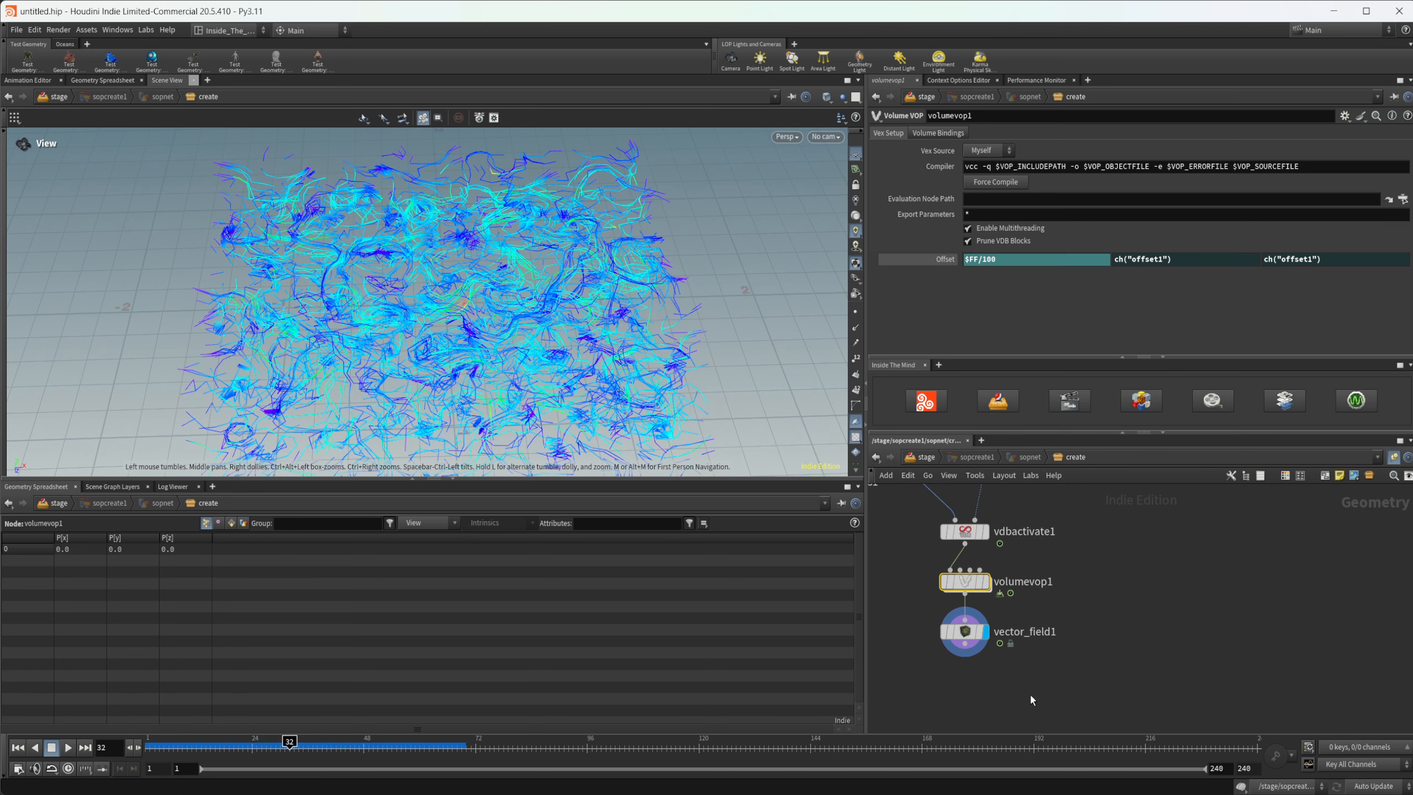
{"action": "scroll", "coordinate": [1056, 620], "scroll_direction": "down", "scroll_amount": 2}
{"action": "middle_click_drag", "start_coordinate": [1100, 615], "coordinate": [1118, 587]}
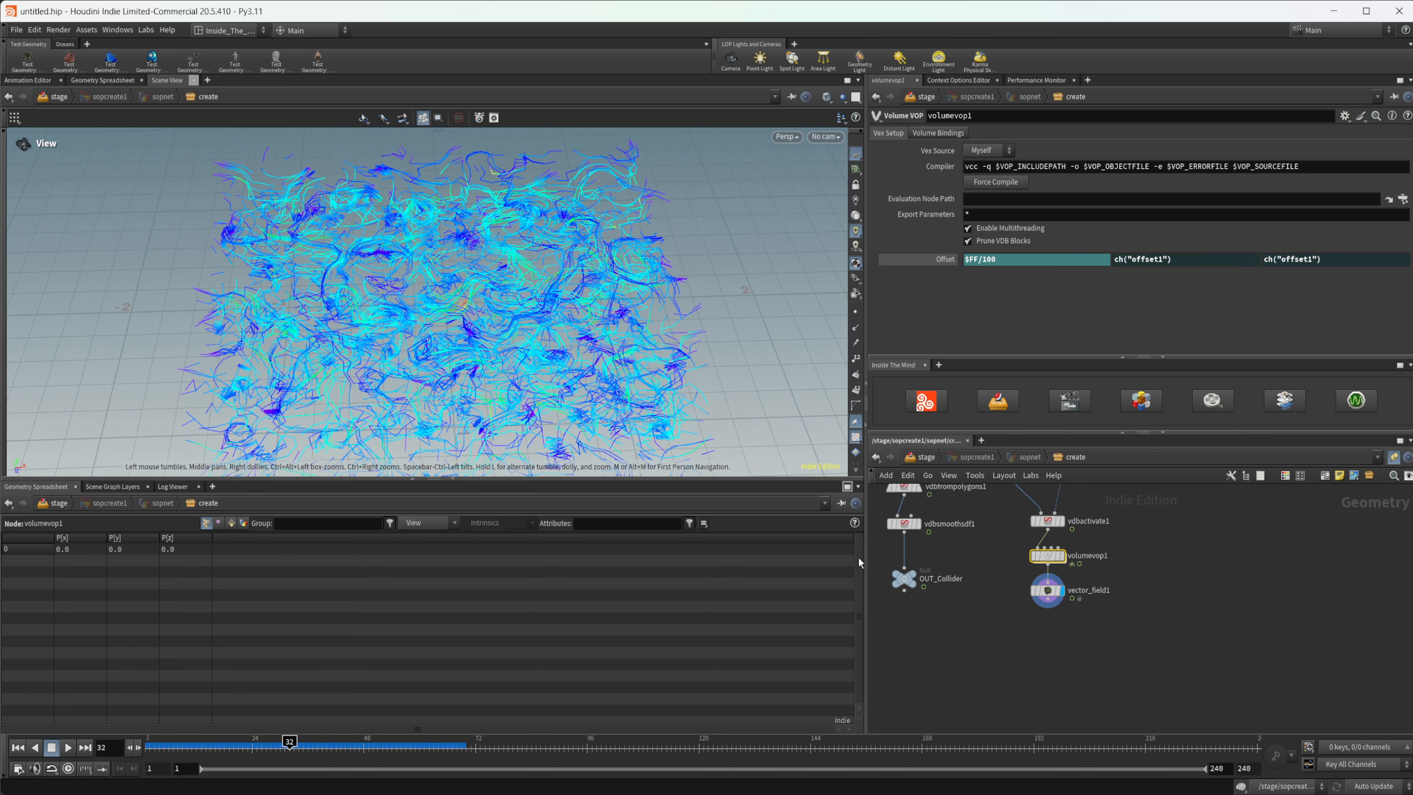
{"action": "middle_click_drag", "start_coordinate": [947, 607], "coordinate": [1136, 710]}
{"action": "middle_click_drag", "start_coordinate": [998, 598], "coordinate": [1141, 726]}
{"action": "middle_click_drag", "start_coordinate": [1117, 596], "coordinate": [1057, 615]}
{"action": "scroll", "coordinate": [1076, 590], "scroll_direction": "up", "scroll_amount": 2}
{"action": "mouse_move", "coordinate": [1068, 572]}
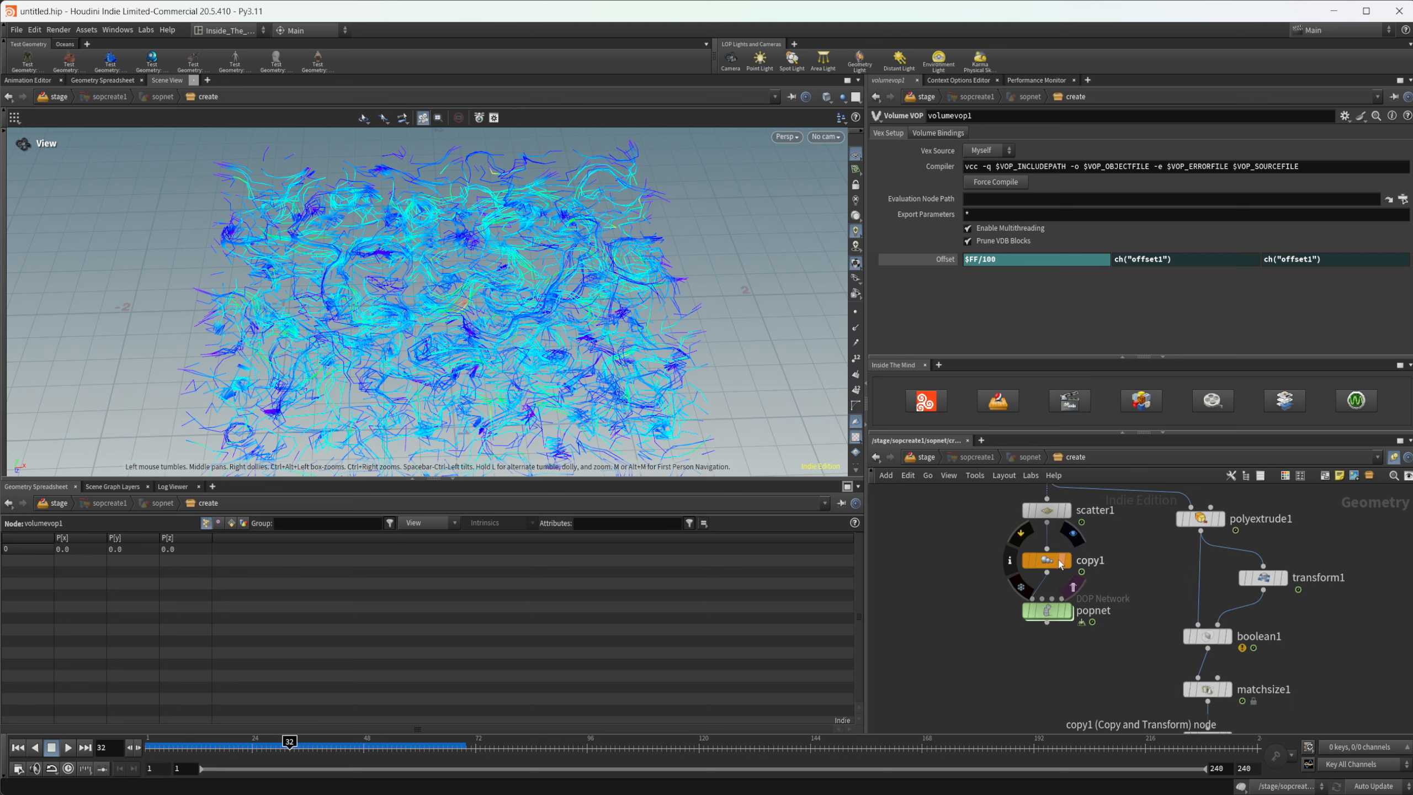
{"action": "left_click", "coordinate": [1071, 535]}
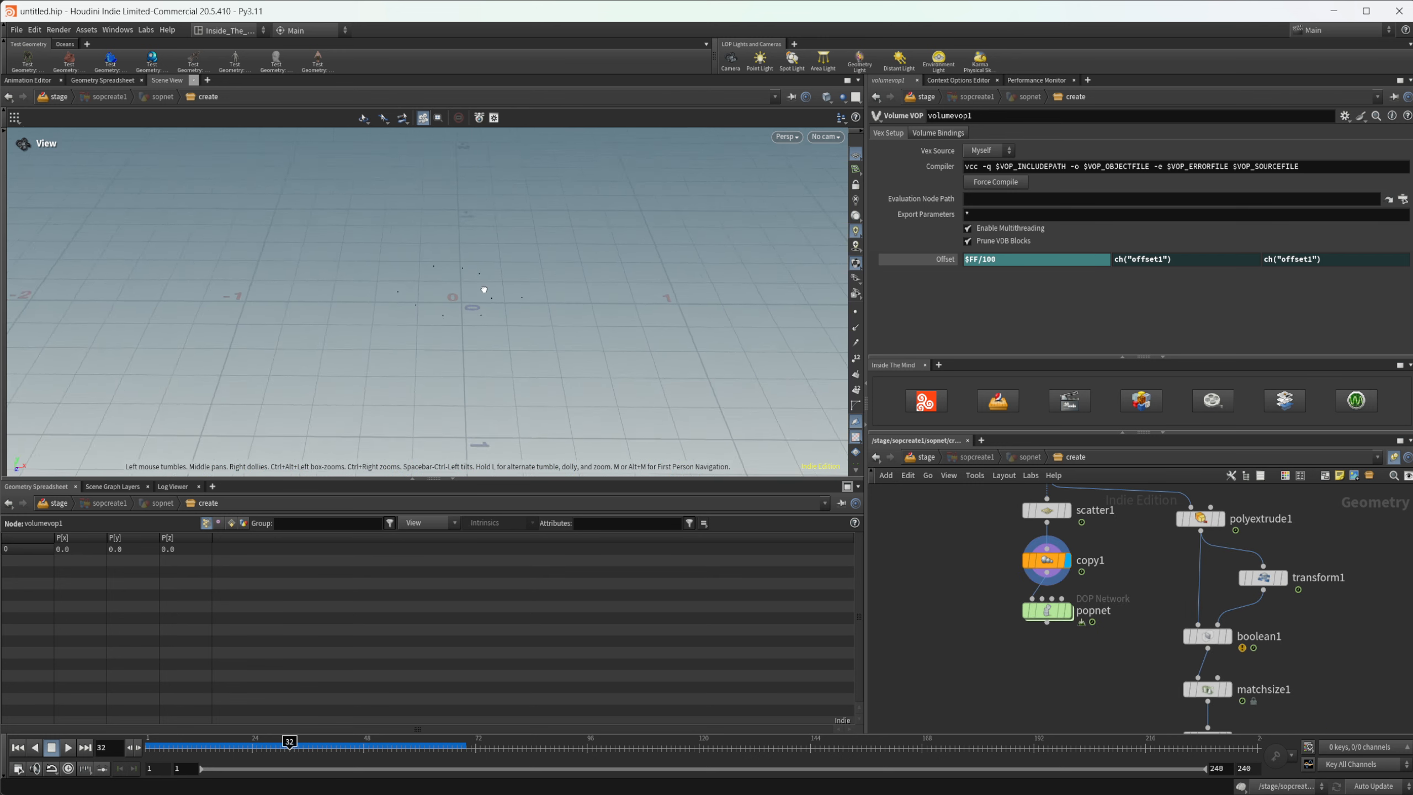
{"action": "left_click_drag", "start_coordinate": [458, 299], "coordinate": [467, 356]}
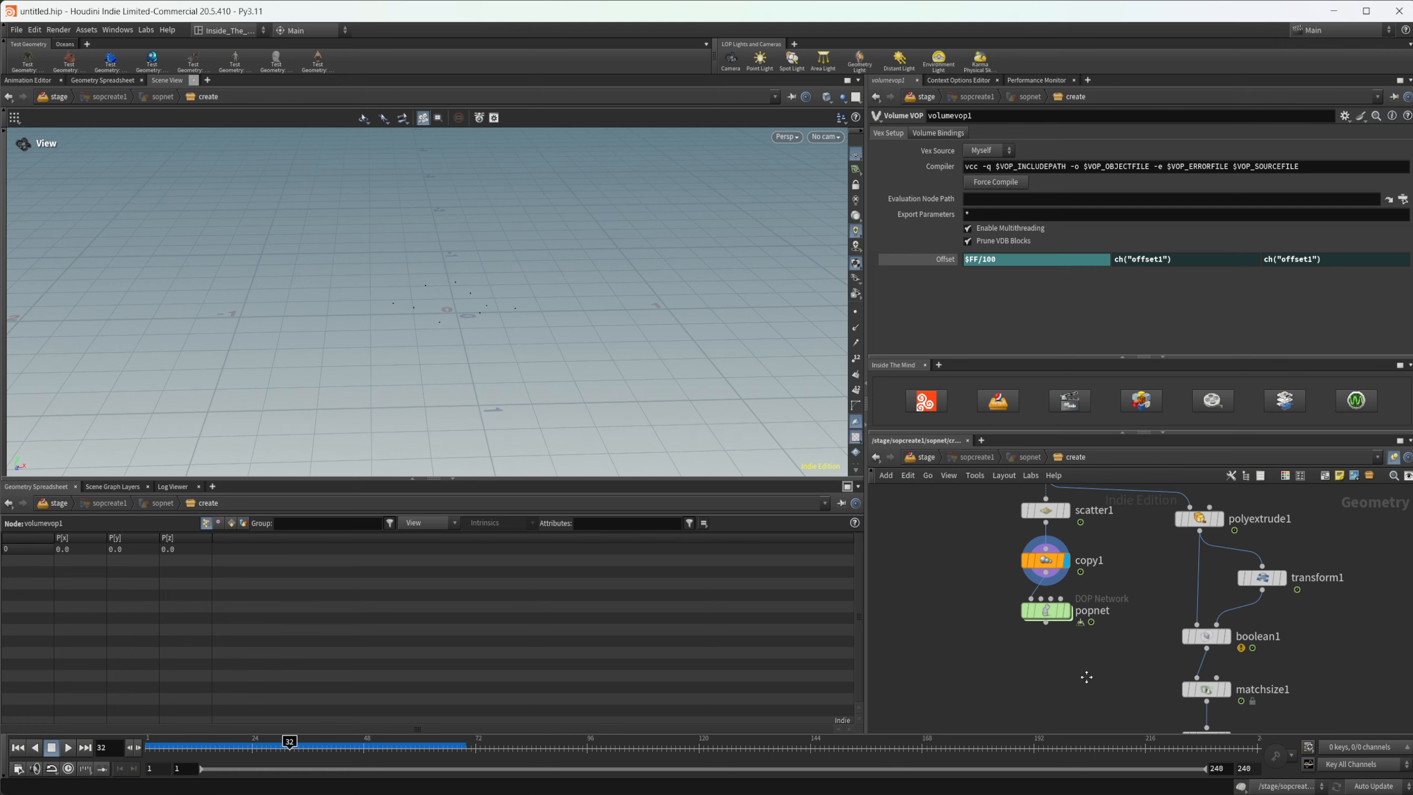
- Duplicate volumevop1 twice beside the original, each fed by vdbactivate1, and move vector_field1 further down
{"action": "scroll", "coordinate": [1218, 713], "scroll_direction": "down", "scroll_amount": 2}
{"action": "middle_click_drag", "start_coordinate": [1221, 715], "coordinate": [1059, 624]}
{"action": "middle_click_drag", "start_coordinate": [1261, 666], "coordinate": [1201, 495]}
{"action": "scroll", "coordinate": [1207, 588], "scroll_direction": "up", "scroll_amount": 2}
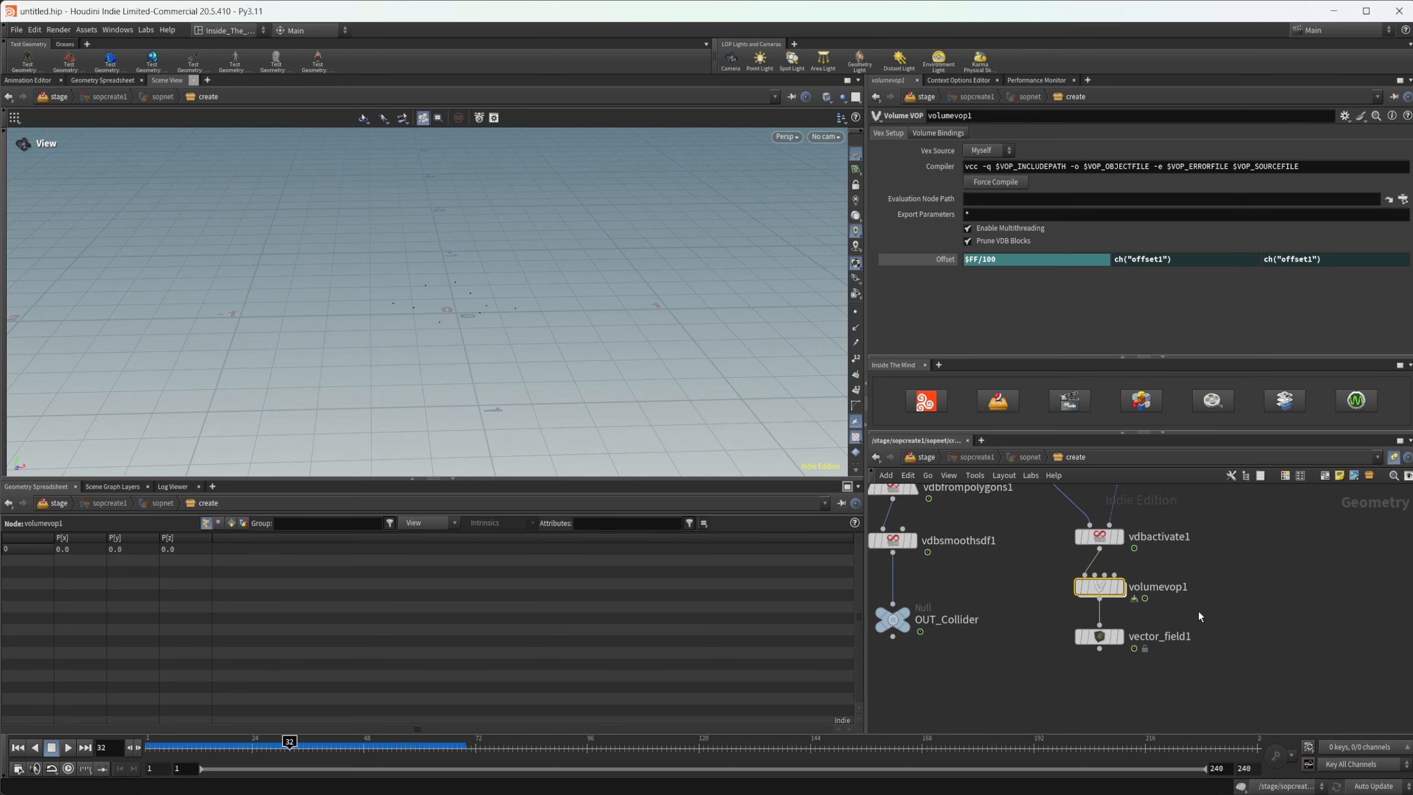
{"action": "middle_click_drag", "start_coordinate": [1241, 609], "coordinate": [1229, 615]}
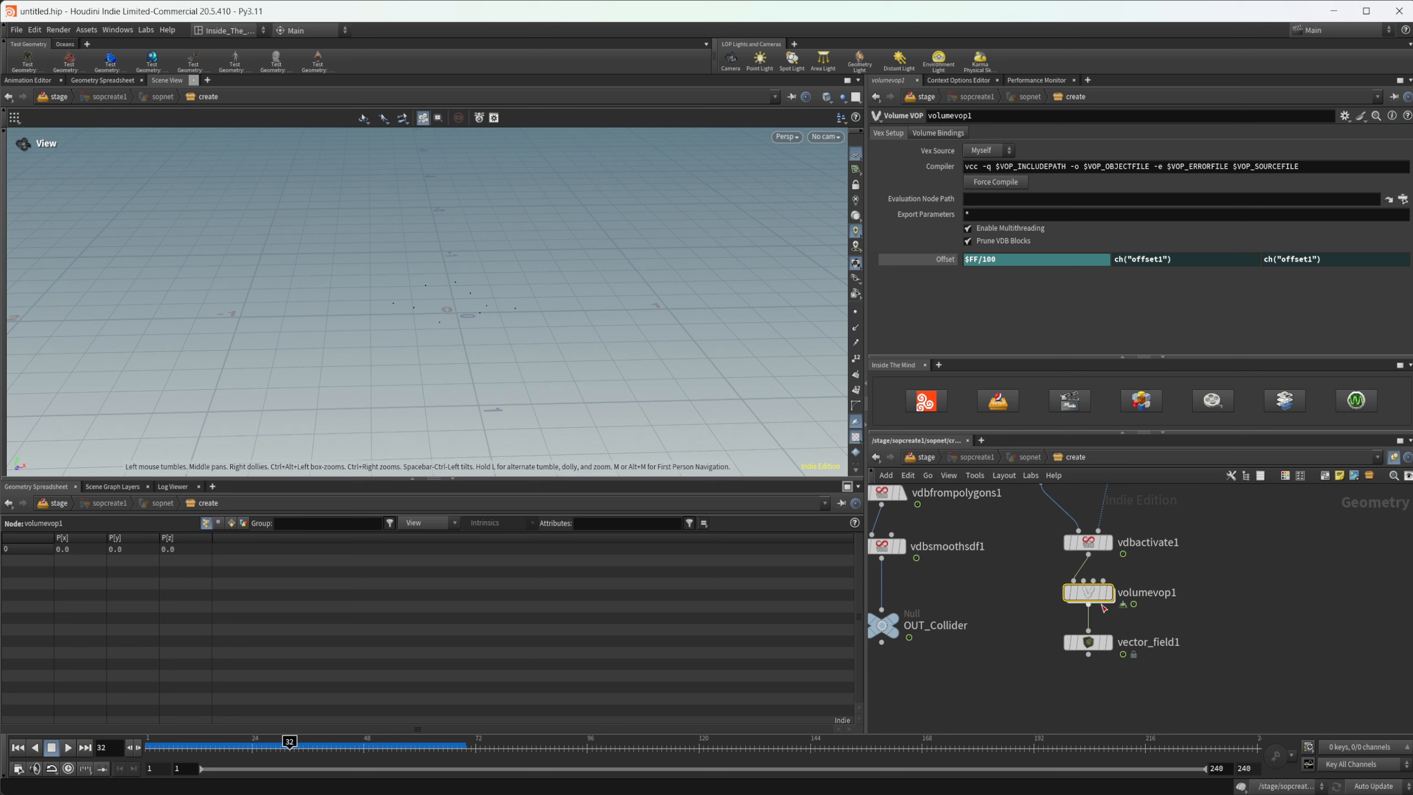
{"action": "left_click_drag", "start_coordinate": [1099, 598], "coordinate": [1218, 599], "text": "alt"}
{"action": "middle_click_drag", "start_coordinate": [1227, 639], "coordinate": [1116, 633]}
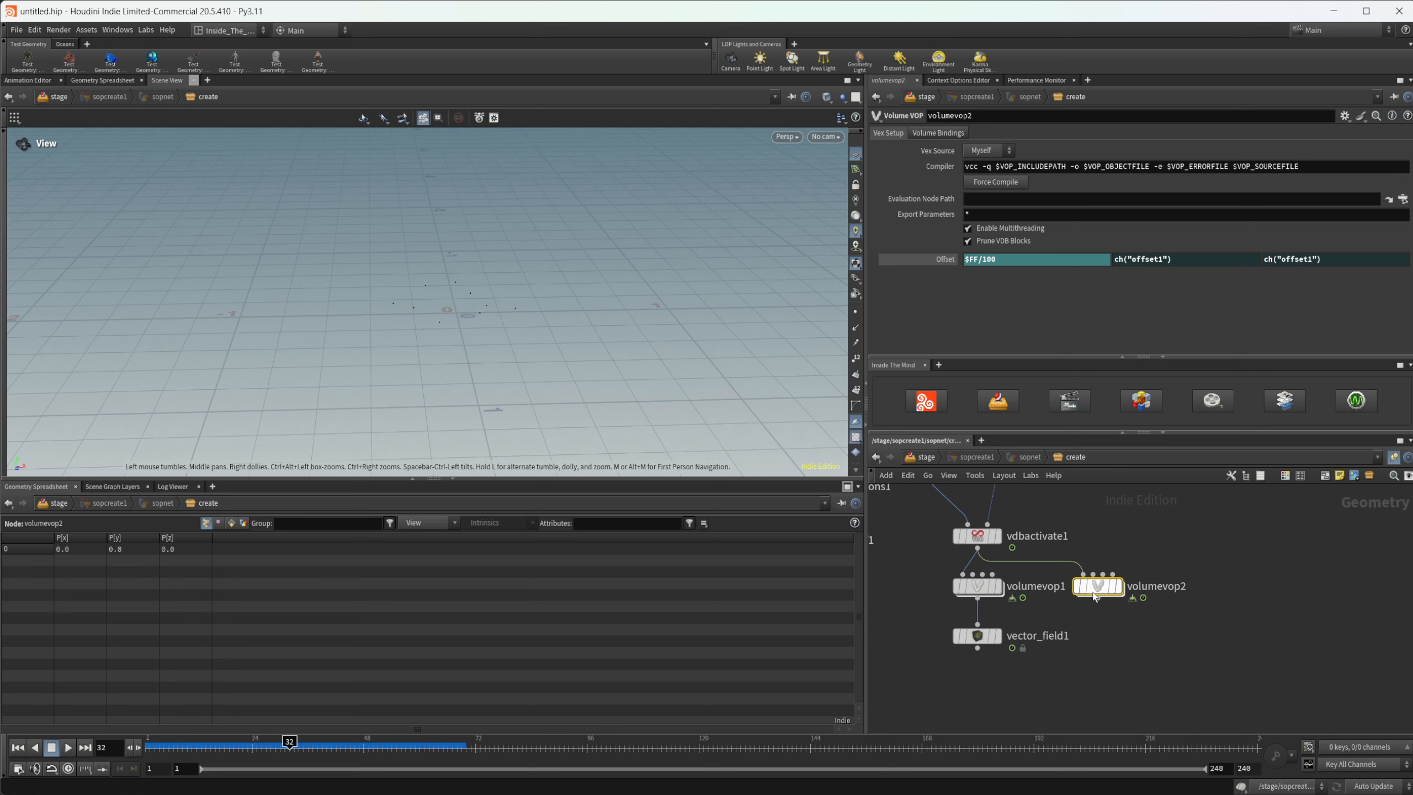
{"action": "left_click_drag", "start_coordinate": [1093, 596], "coordinate": [1210, 596], "text": "alt"}
{"action": "left_click_drag", "start_coordinate": [981, 646], "coordinate": [991, 705]}
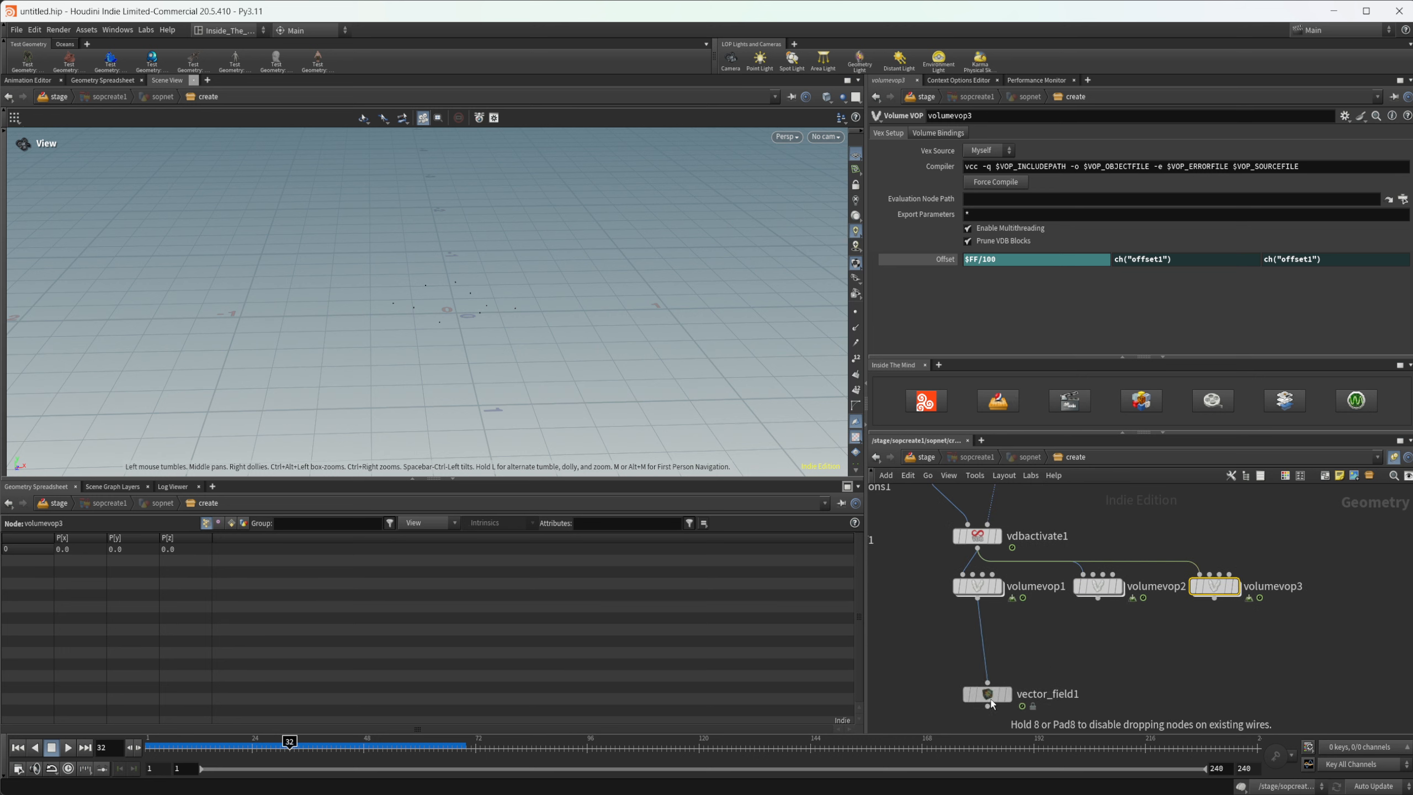
- Change the first Offset component of volumevop2 to $FF+50/100
{"action": "left_click", "coordinate": [1097, 585]}
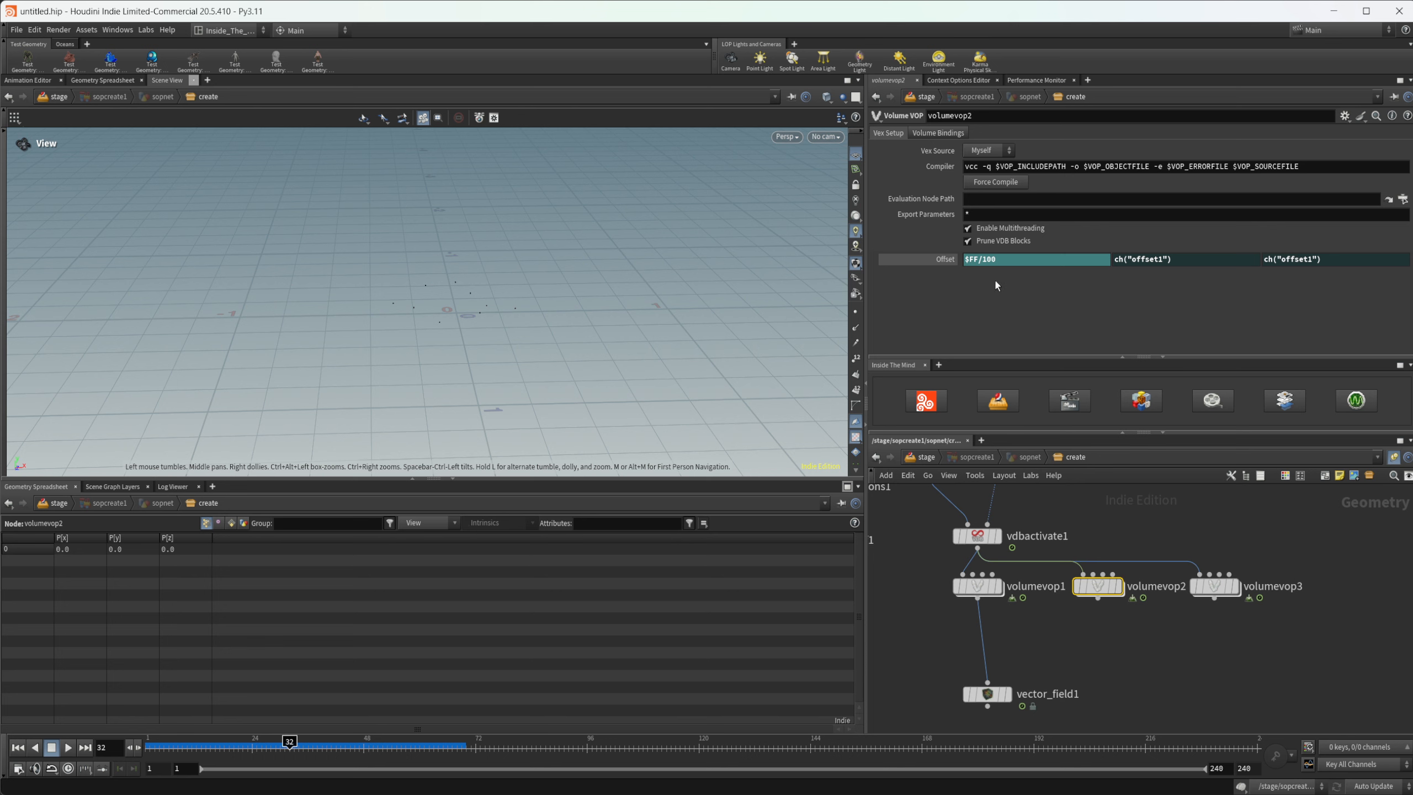
{"action": "left_click", "coordinate": [1003, 259]}
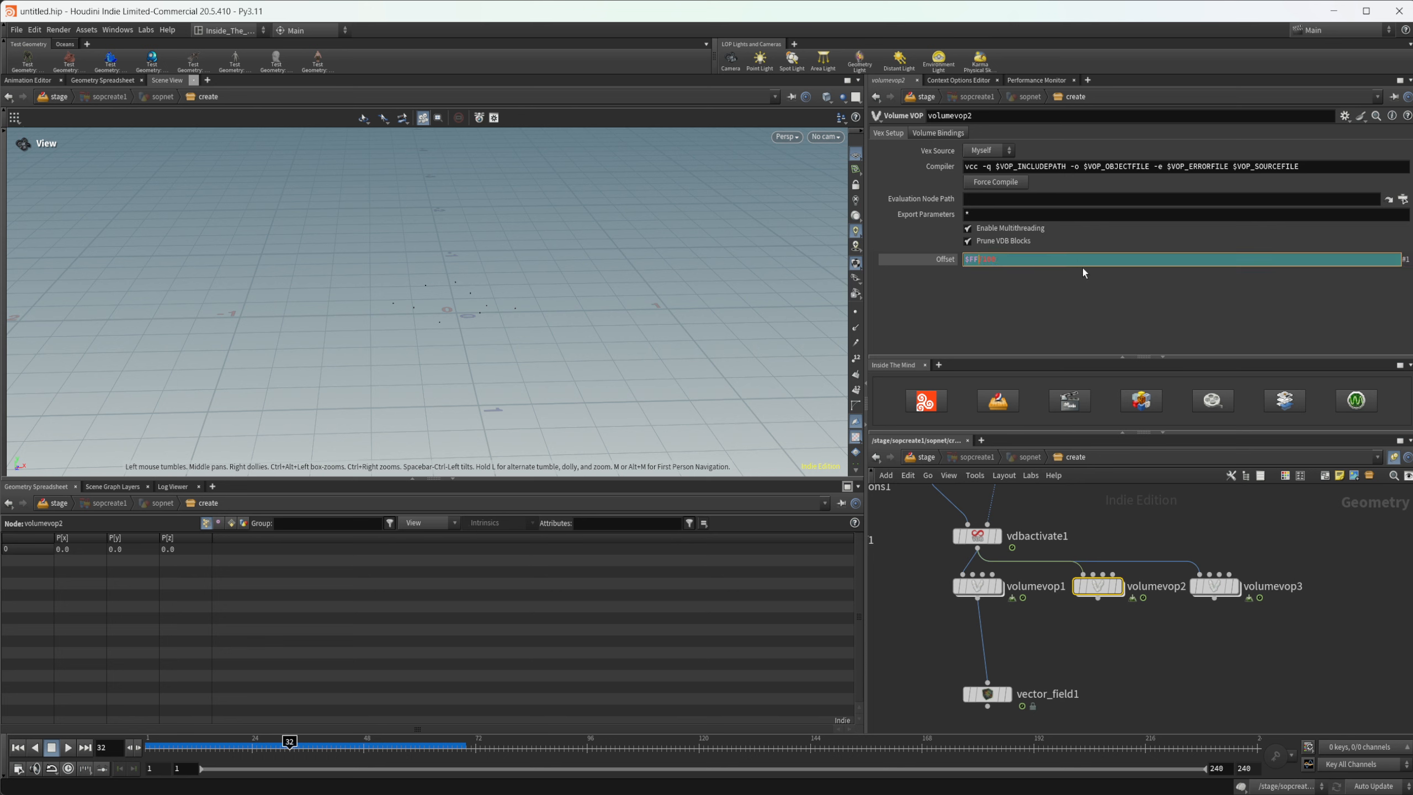
{"action": "type", "text": "+50"}
{"action": "key", "text": "Return"}
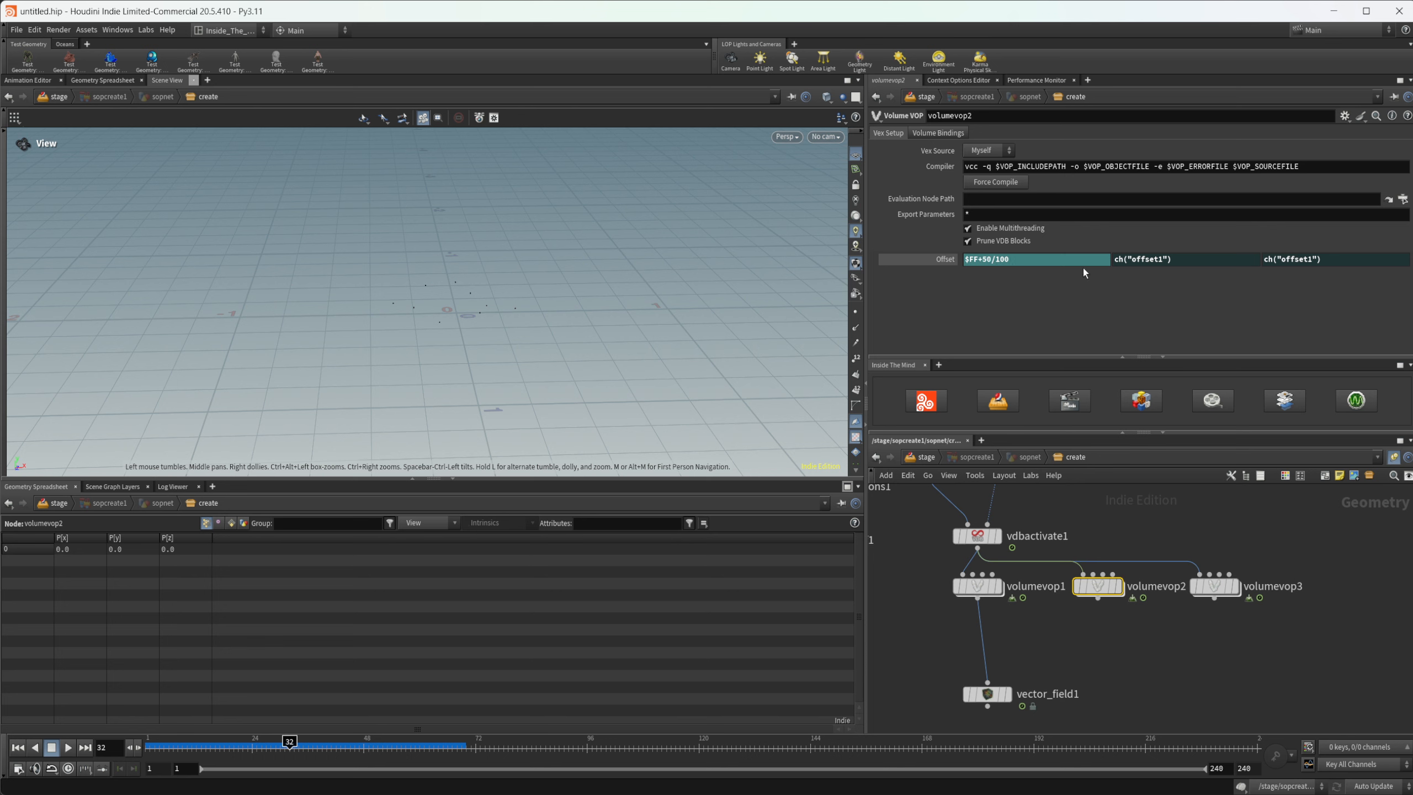
- Change the first Offset component of volumevop3 to $FF+98/100 and move vector_field1 down to make room below the Volume VOPs
{"action": "middle_click_drag", "start_coordinate": [1208, 620], "coordinate": [1169, 618]}
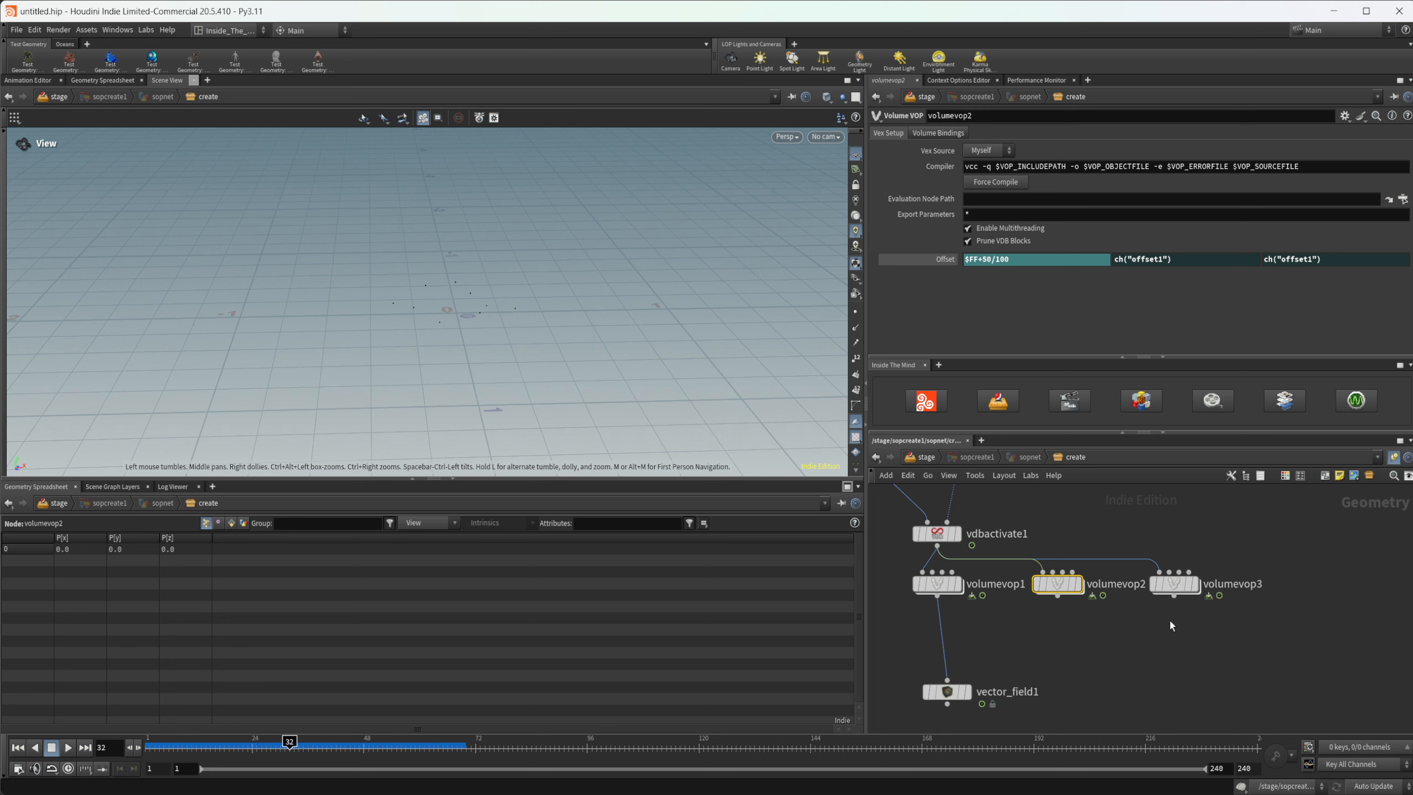
{"action": "left_click", "coordinate": [1173, 582]}
{"action": "left_click", "coordinate": [977, 259]}
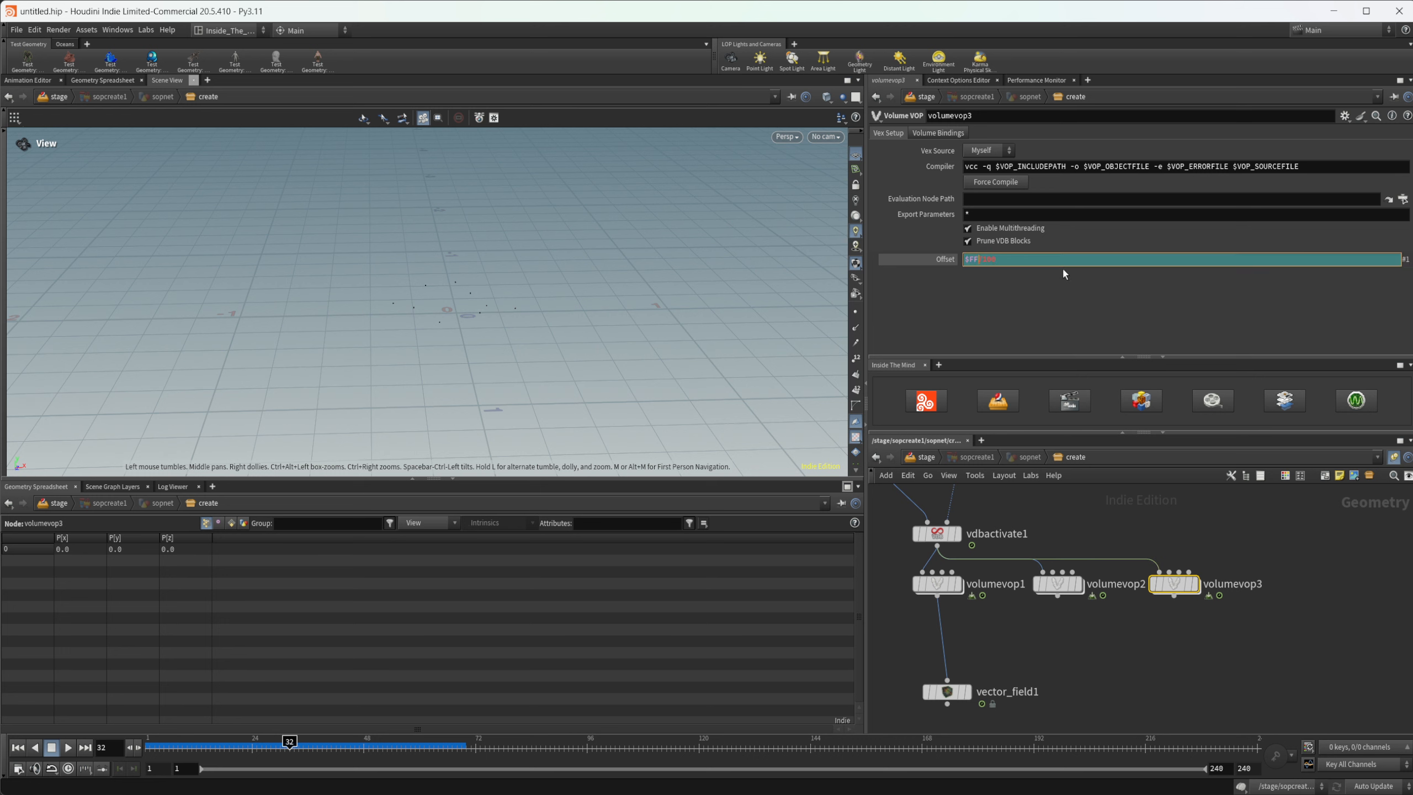
{"action": "type", "text": "+98"}
{"action": "key", "text": "Return"}
{"action": "middle_click_drag", "start_coordinate": [1059, 679], "coordinate": [1060, 616]}
{"action": "left_click_drag", "start_coordinate": [946, 631], "coordinate": [942, 645]}
{"action": "middle_click_drag", "start_coordinate": [1041, 618], "coordinate": [1073, 667]}
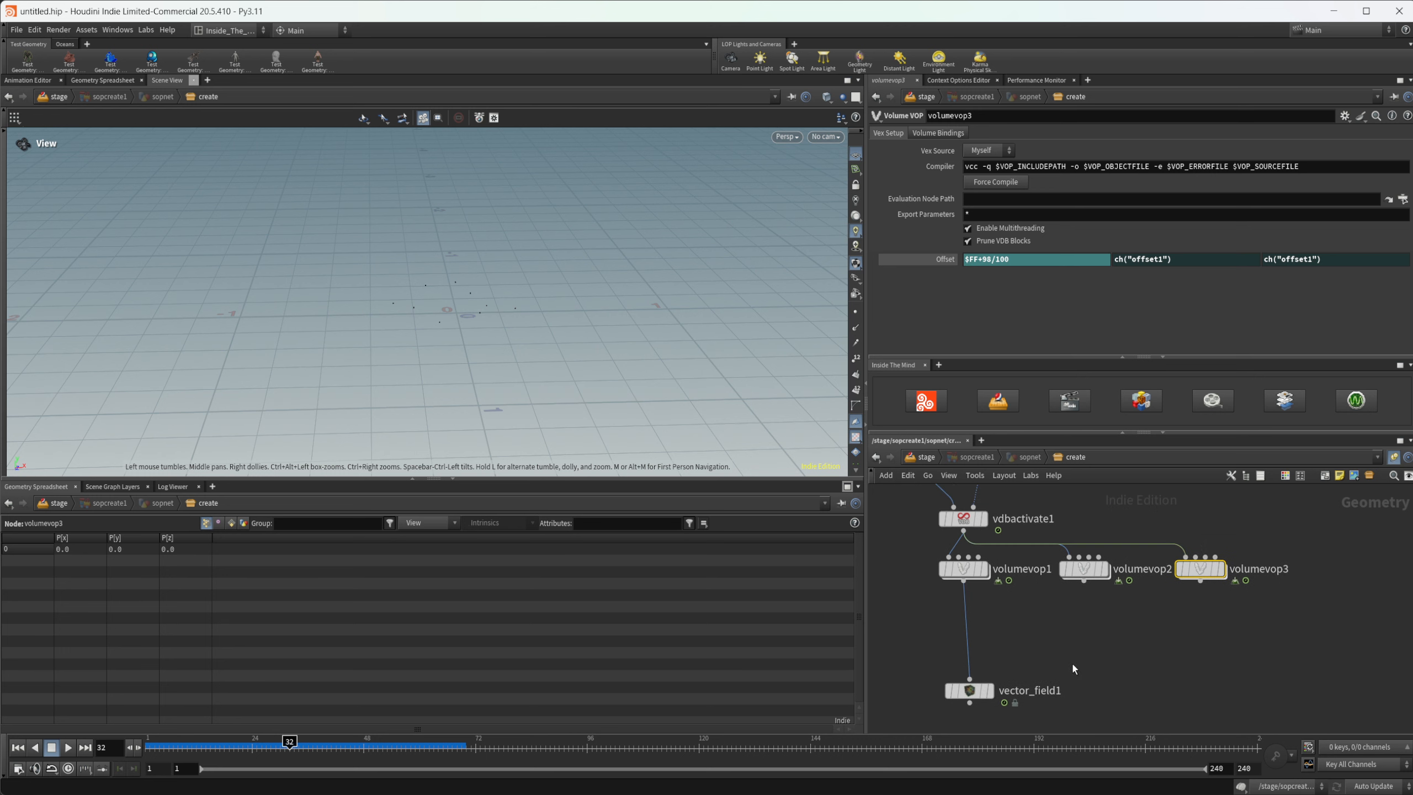
- Review the curlnoise1 settings inside volumevop1 and return to the geometry network
{"action": "mouse_move", "coordinate": [962, 575]}
{"action": "double_click", "coordinate": [964, 572]}
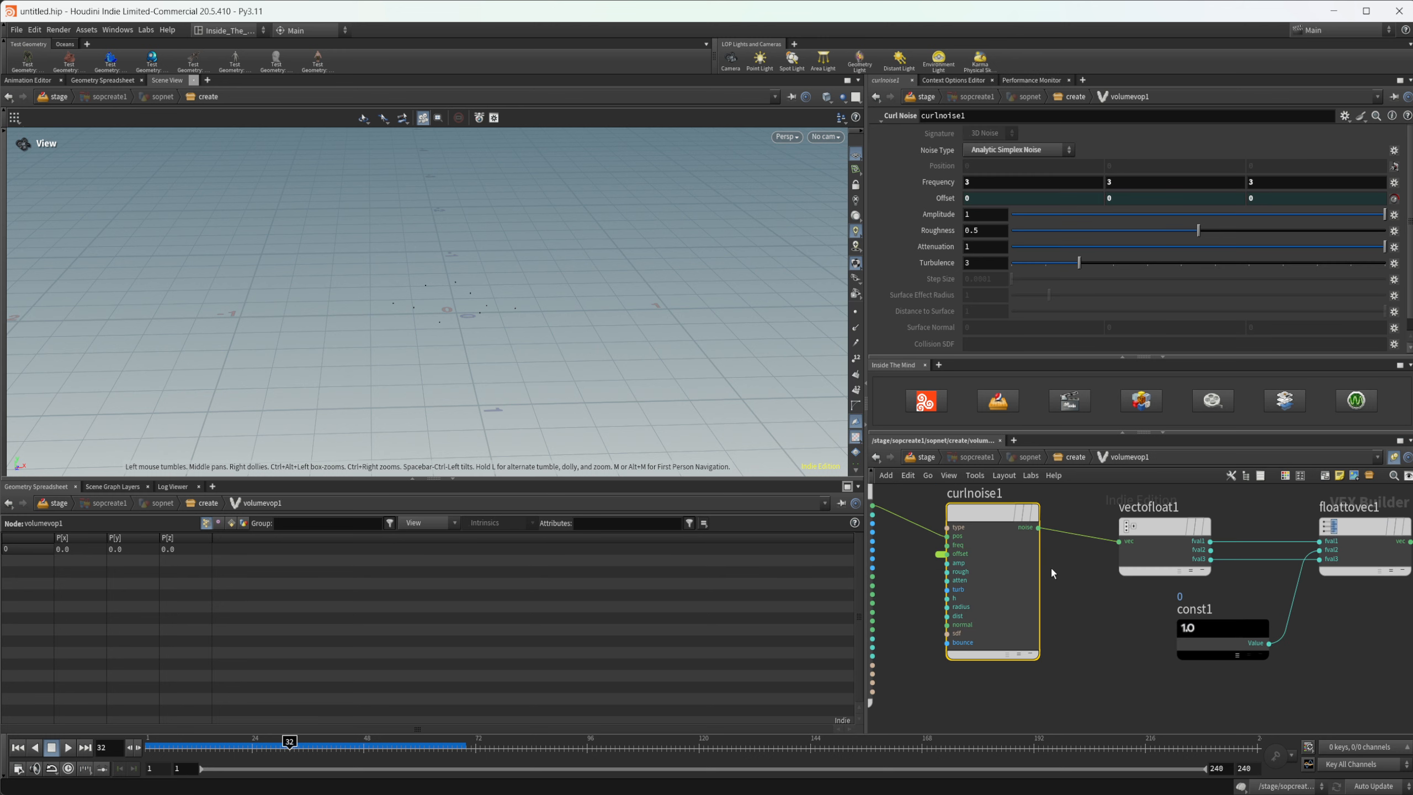
{"action": "left_click", "coordinate": [1072, 458]}
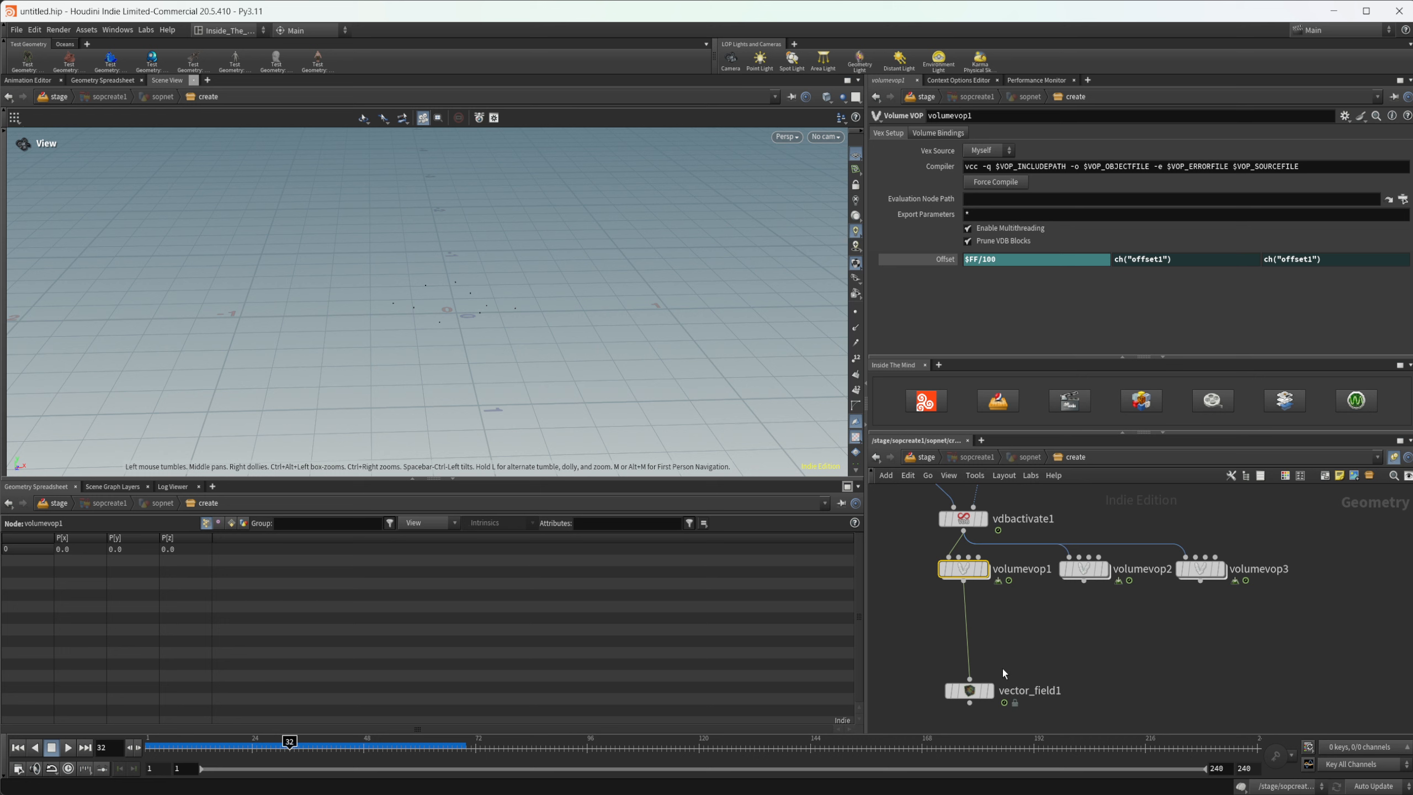
- Insert a Null node between volumevop1 and vector_field1 and rename it VF1
{"action": "key", "text": "Tab"}
{"action": "type", "text": "null"}
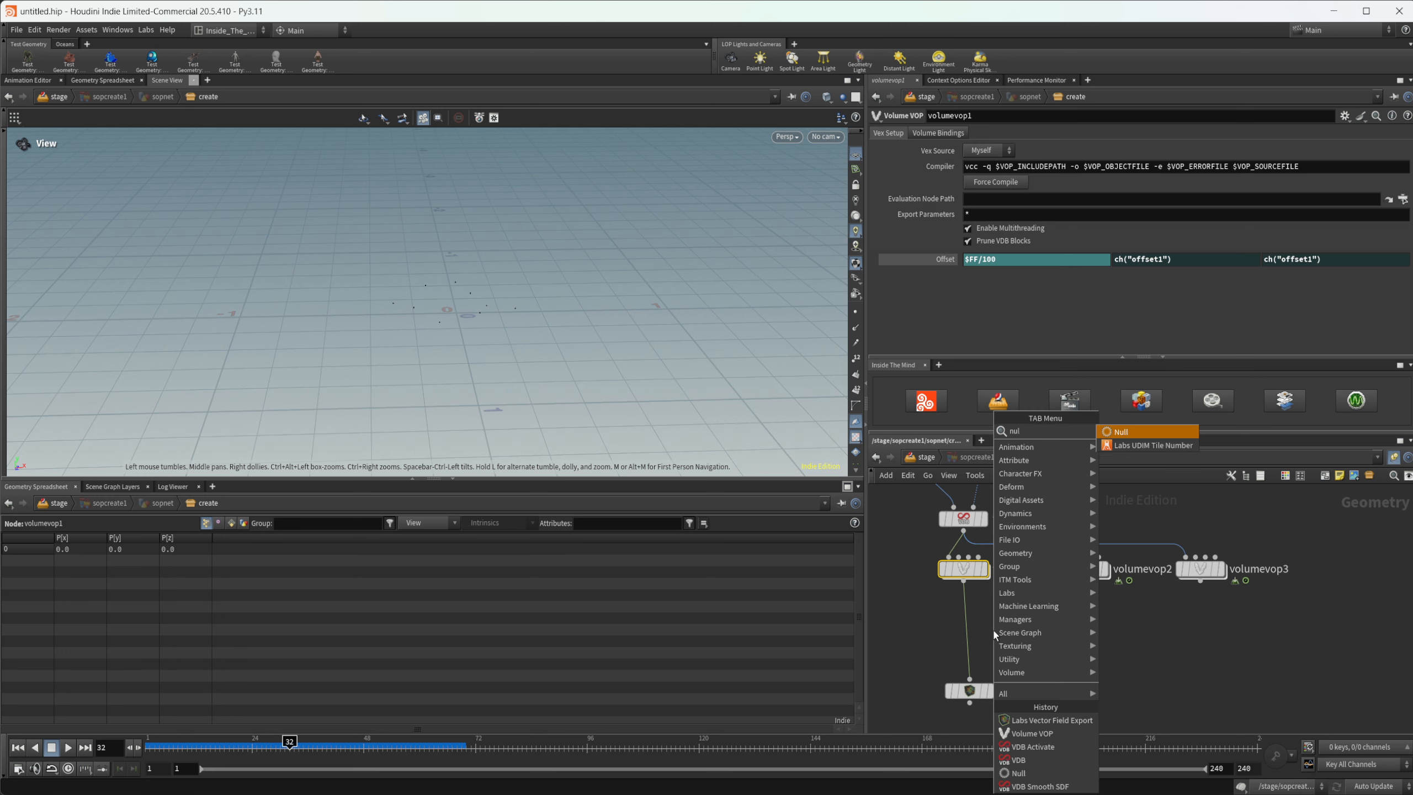
{"action": "key", "text": "Return"}
{"action": "left_click", "coordinate": [993, 631]}
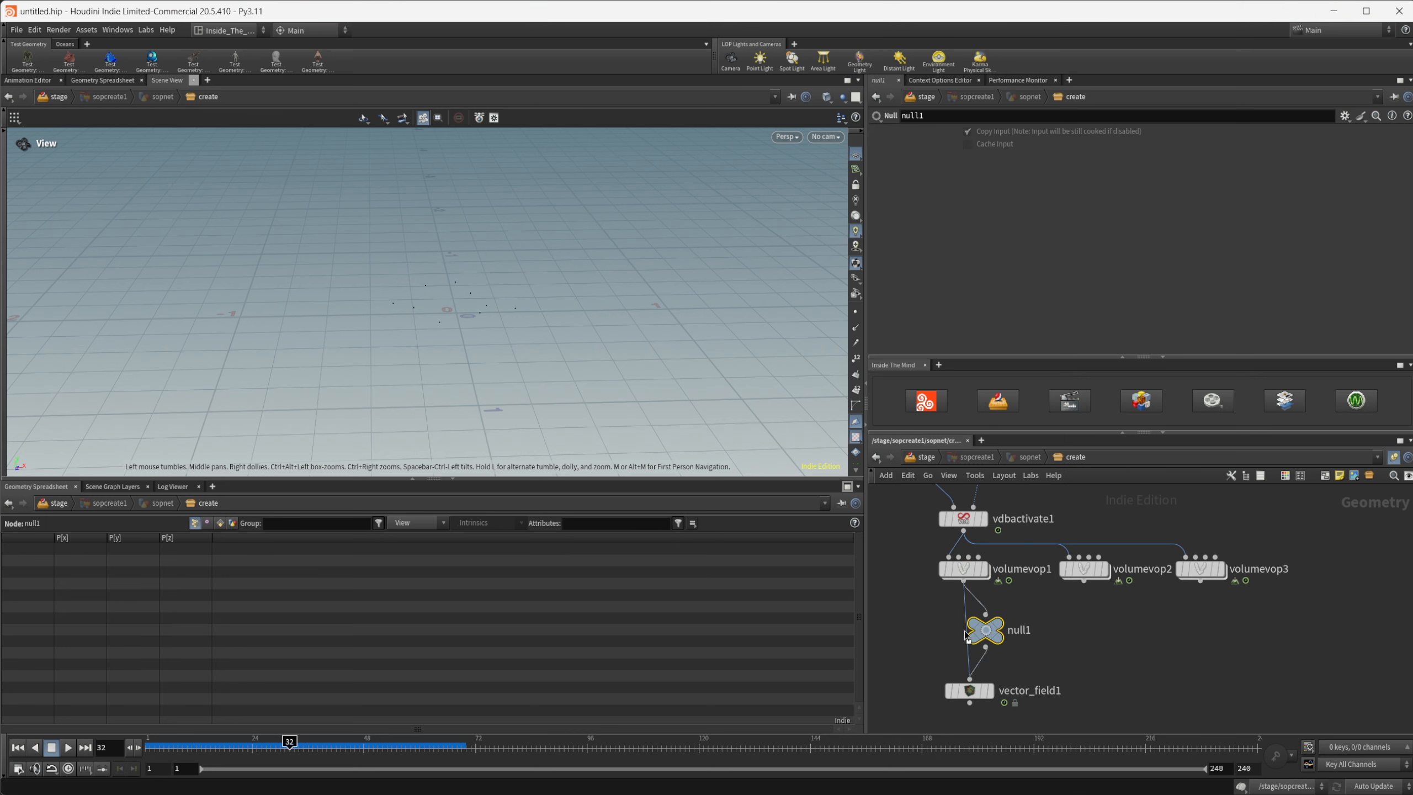
{"action": "left_click_drag", "start_coordinate": [965, 631], "coordinate": [949, 631]}
{"action": "double_click", "coordinate": [1008, 631]}
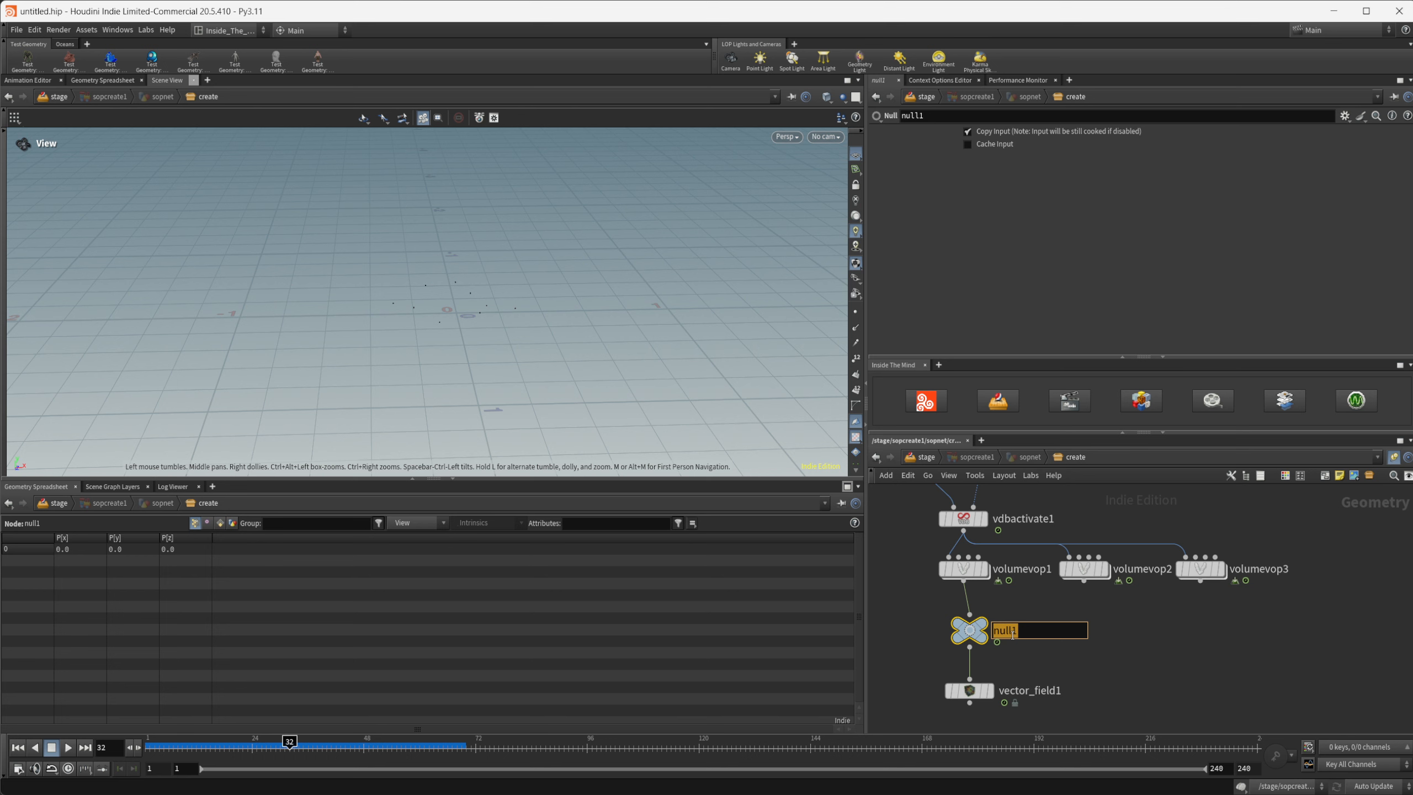
{"action": "key", "text": "BackSpace"}
{"action": "type", "text": "VF1"}
{"action": "key", "text": "Return"}
- Duplicate VF1 as VF2 and VF3, wire them to volumevop2 and volumevop3, and align them beside VF1
{"action": "left_click_drag", "start_coordinate": [973, 629], "coordinate": [1239, 625], "text": "alt"}
{"action": "left_click_drag", "start_coordinate": [1084, 581], "coordinate": [1081, 635]}
{"action": "left_click_drag", "start_coordinate": [1200, 582], "coordinate": [1220, 641]}
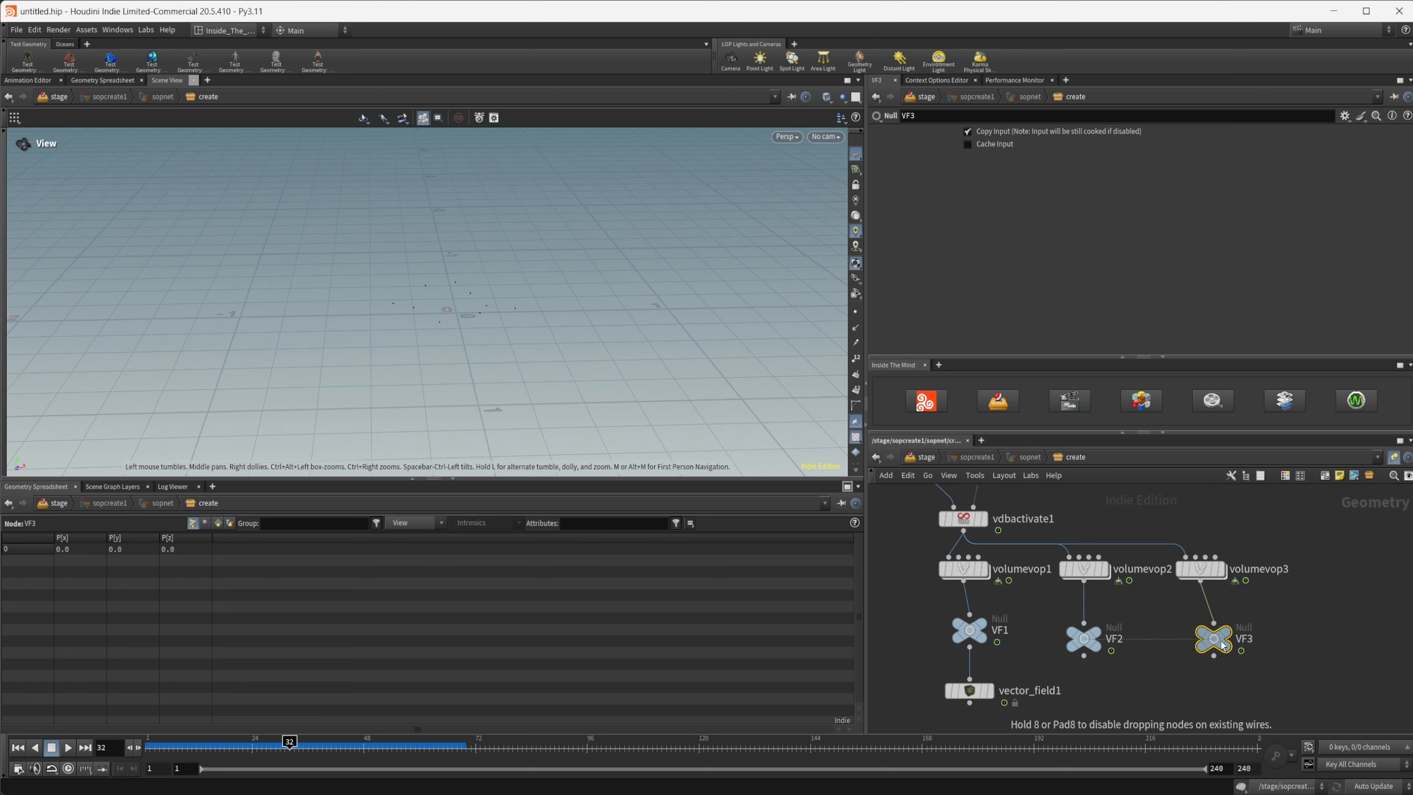
{"action": "left_click_drag", "start_coordinate": [1089, 643], "coordinate": [1089, 635]}
{"action": "left_click_drag", "start_coordinate": [1222, 643], "coordinate": [1216, 637]}
- Display the popnet node and open its dynamics network around popreplicate1
{"action": "scroll", "coordinate": [1094, 675], "scroll_direction": "down", "scroll_amount": 2}
{"action": "middle_click_drag", "start_coordinate": [1110, 693], "coordinate": [1267, 690]}
{"action": "middle_click_drag", "start_coordinate": [1006, 649], "coordinate": [1104, 709]}
{"action": "middle_click_drag", "start_coordinate": [961, 584], "coordinate": [1031, 670]}
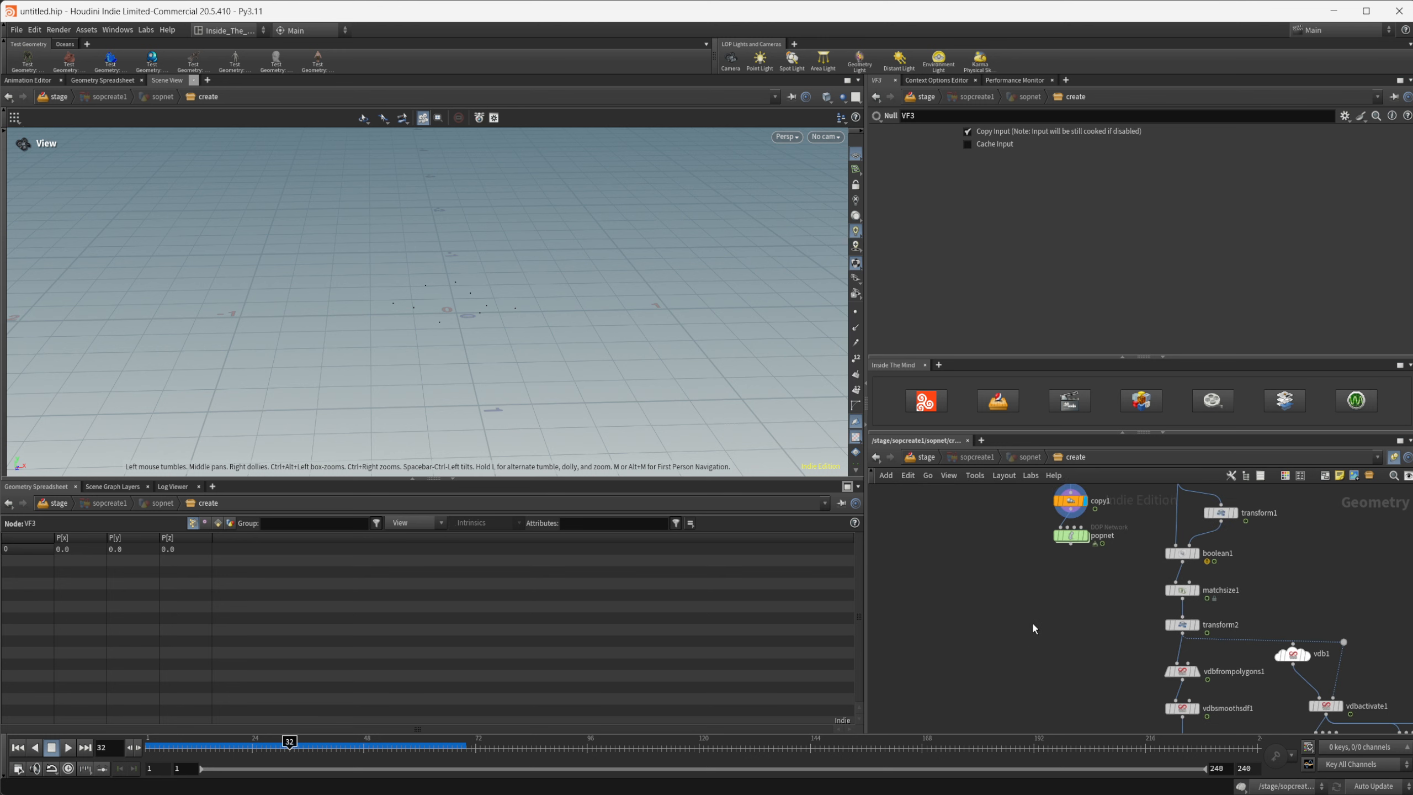
{"action": "scroll", "coordinate": [1035, 619], "scroll_direction": "down", "scroll_amount": 2}
{"action": "middle_click_drag", "start_coordinate": [1063, 606], "coordinate": [1009, 635]}
{"action": "scroll", "coordinate": [1015, 605], "scroll_direction": "up", "scroll_amount": 3}
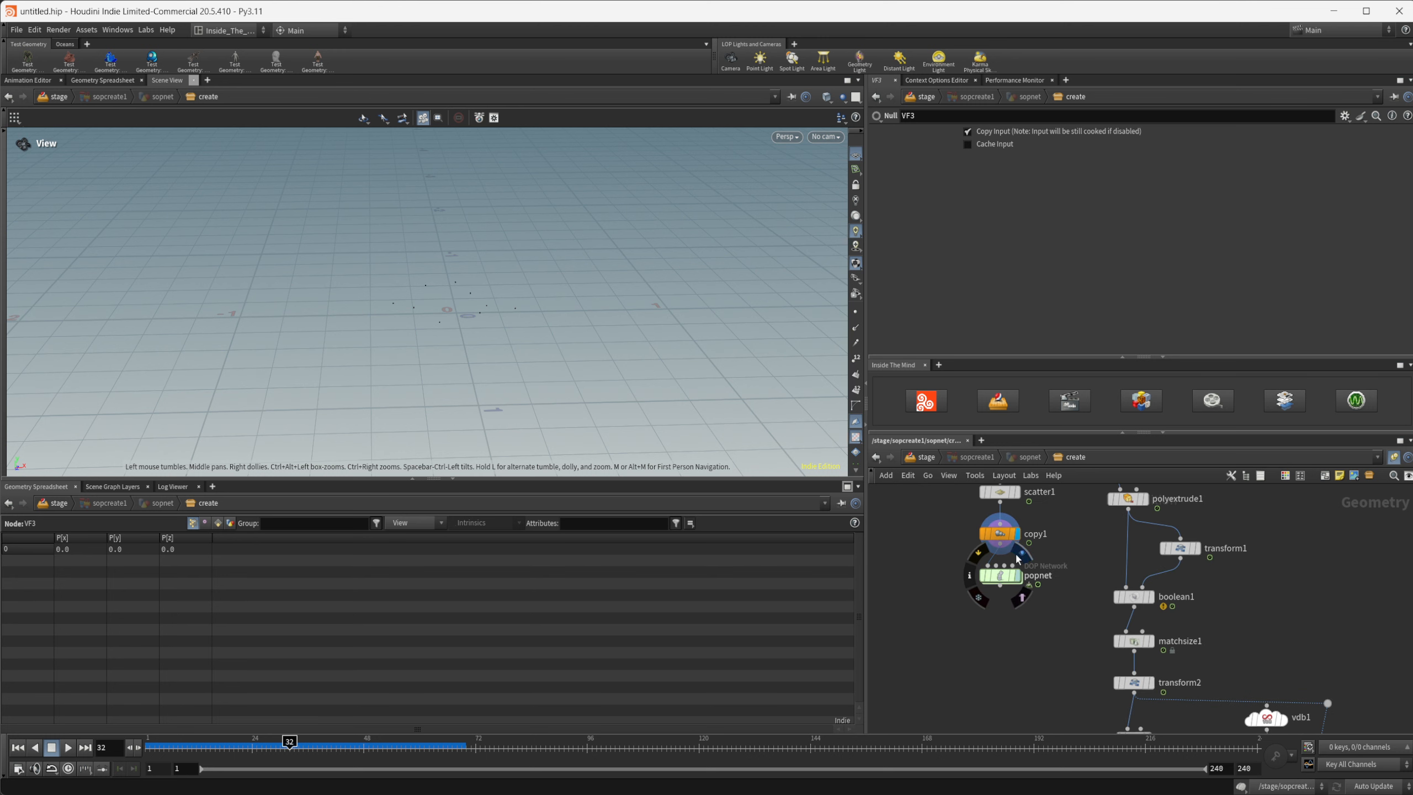
{"action": "left_click", "coordinate": [1016, 558]}
{"action": "double_click", "coordinate": [1001, 574]}
{"action": "middle_click_drag", "start_coordinate": [1103, 660], "coordinate": [1076, 722]}
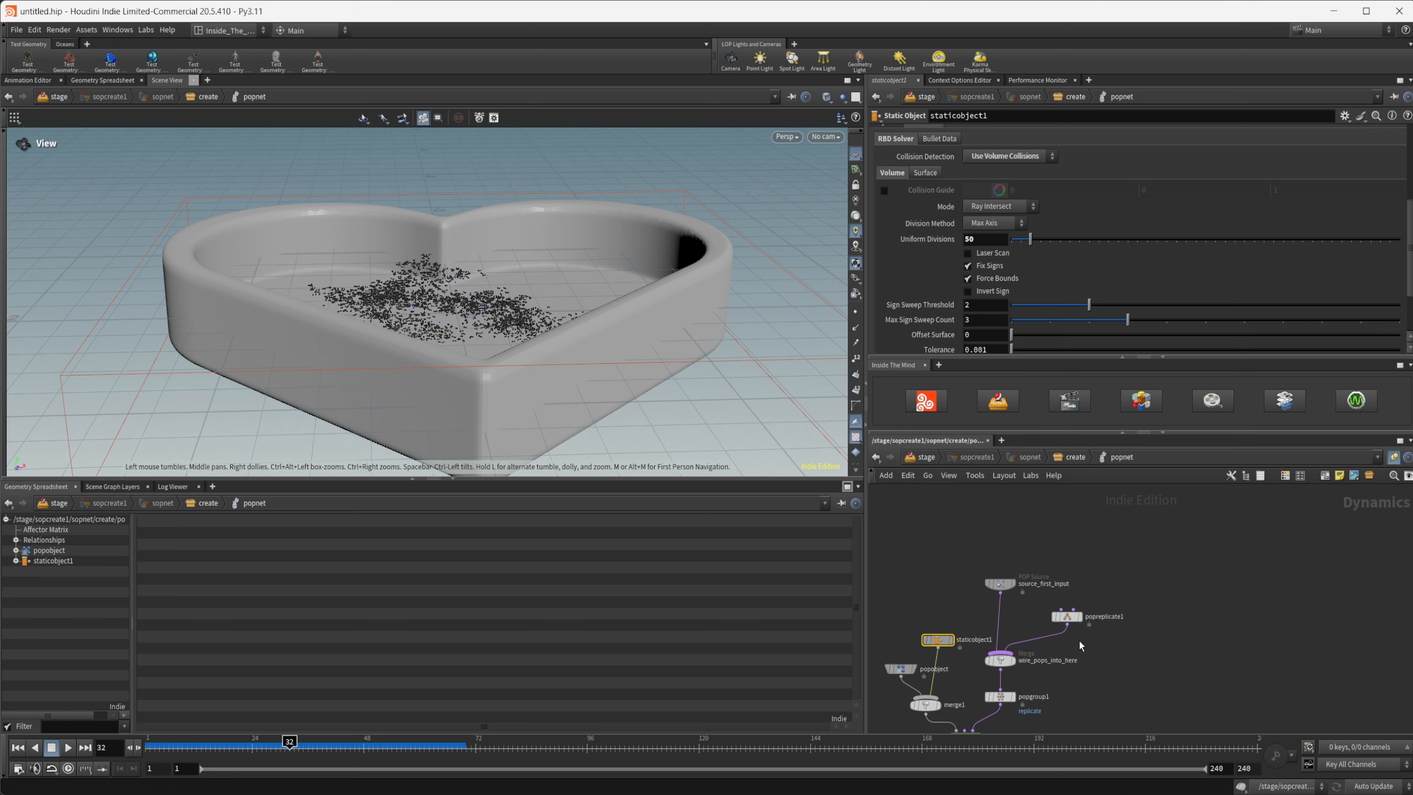
- Rewind to the first frame and spread out popreplicate1 and source_first_input to make room above the merge node
{"action": "left_click_drag", "start_coordinate": [1071, 618], "coordinate": [1078, 577]}
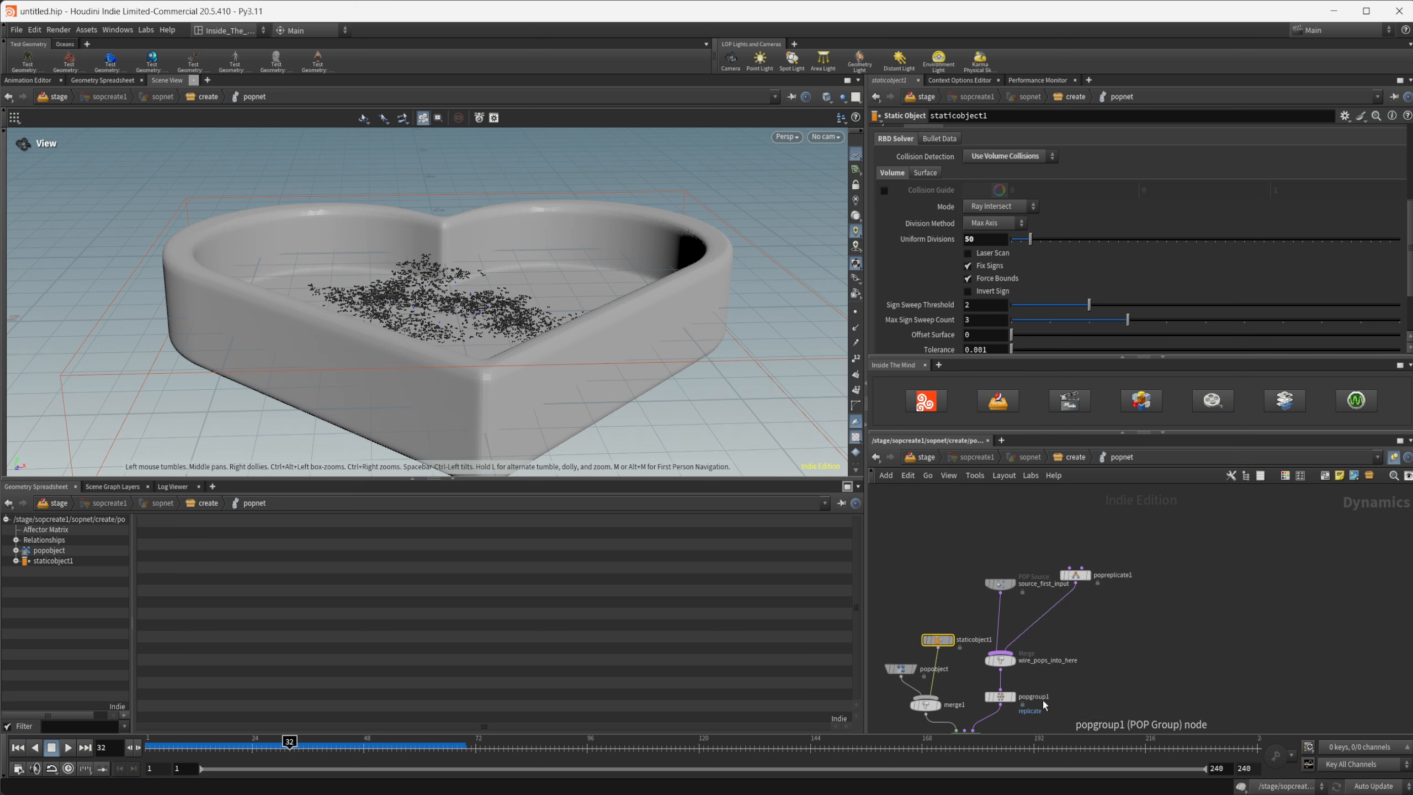
{"action": "left_click", "coordinate": [17, 748]}
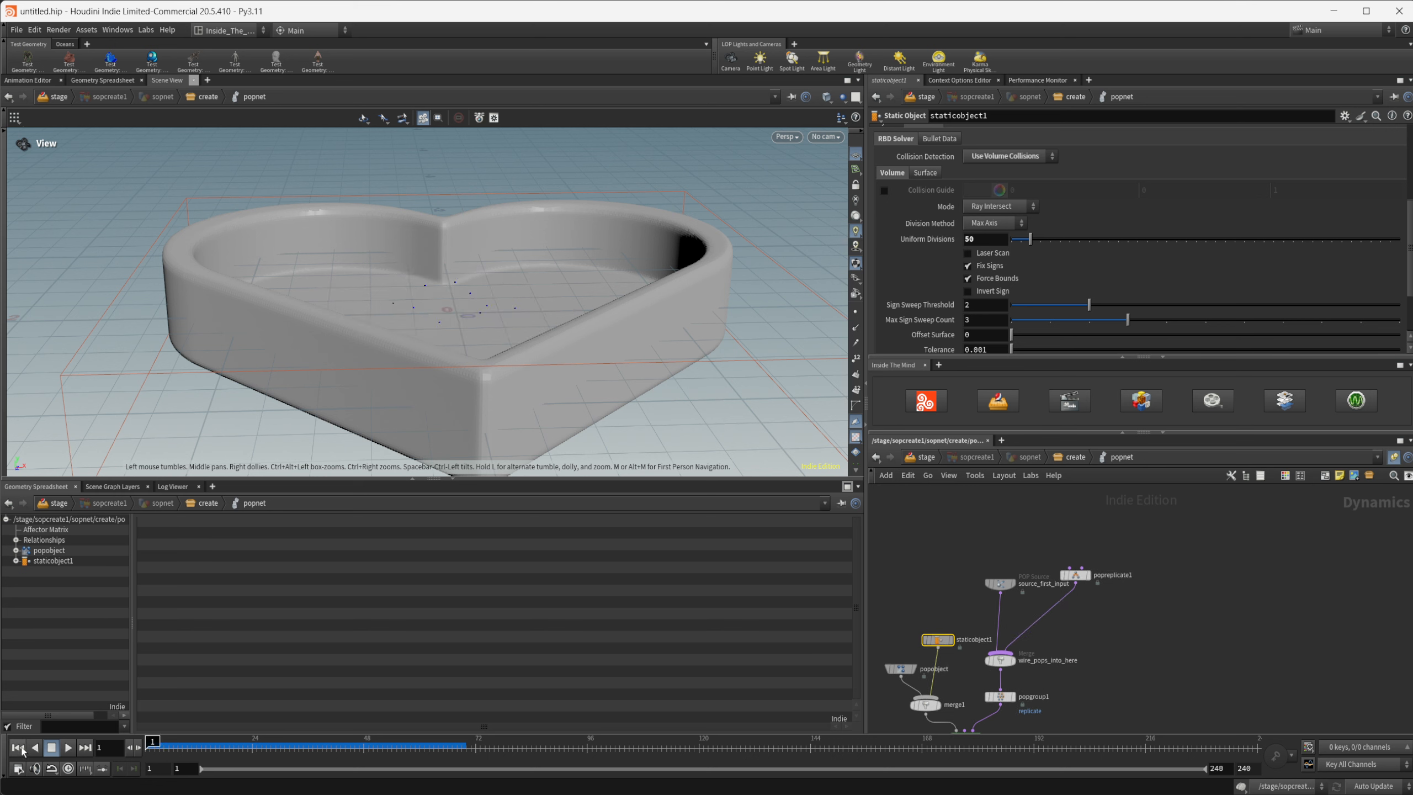
{"action": "left_click_drag", "start_coordinate": [386, 399], "coordinate": [414, 345]}
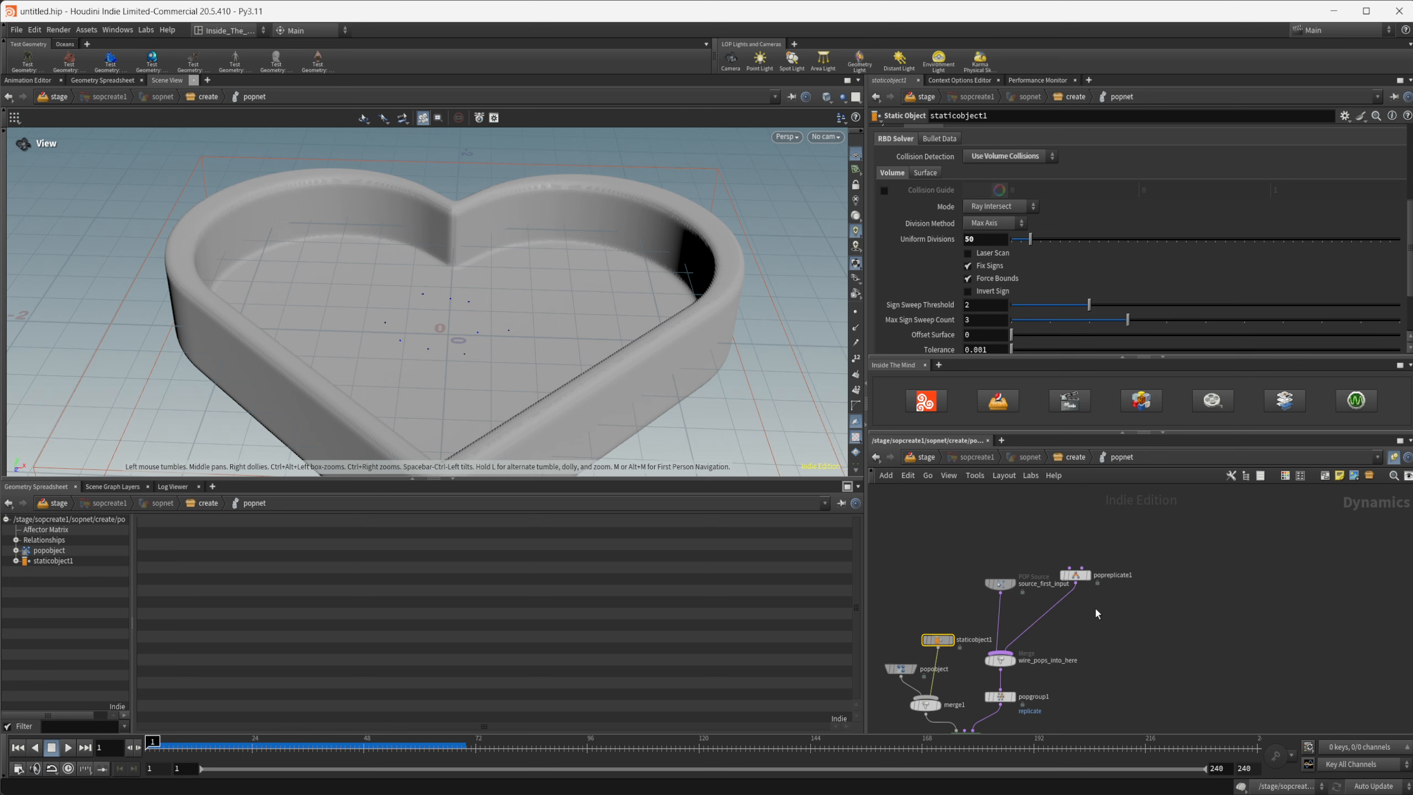
{"action": "middle_click_drag", "start_coordinate": [1116, 610], "coordinate": [1148, 640]}
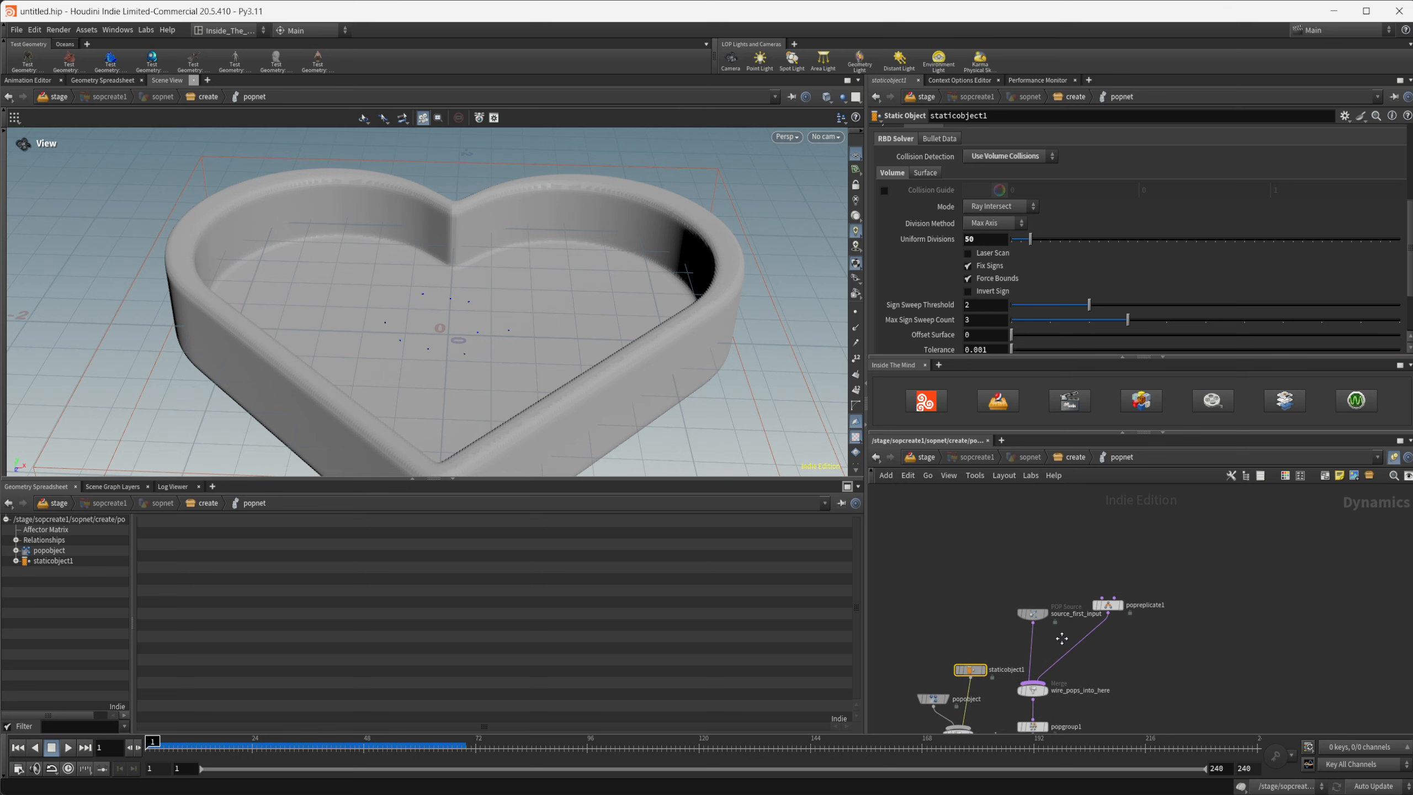
{"action": "left_click_drag", "start_coordinate": [1033, 615], "coordinate": [1029, 569]}
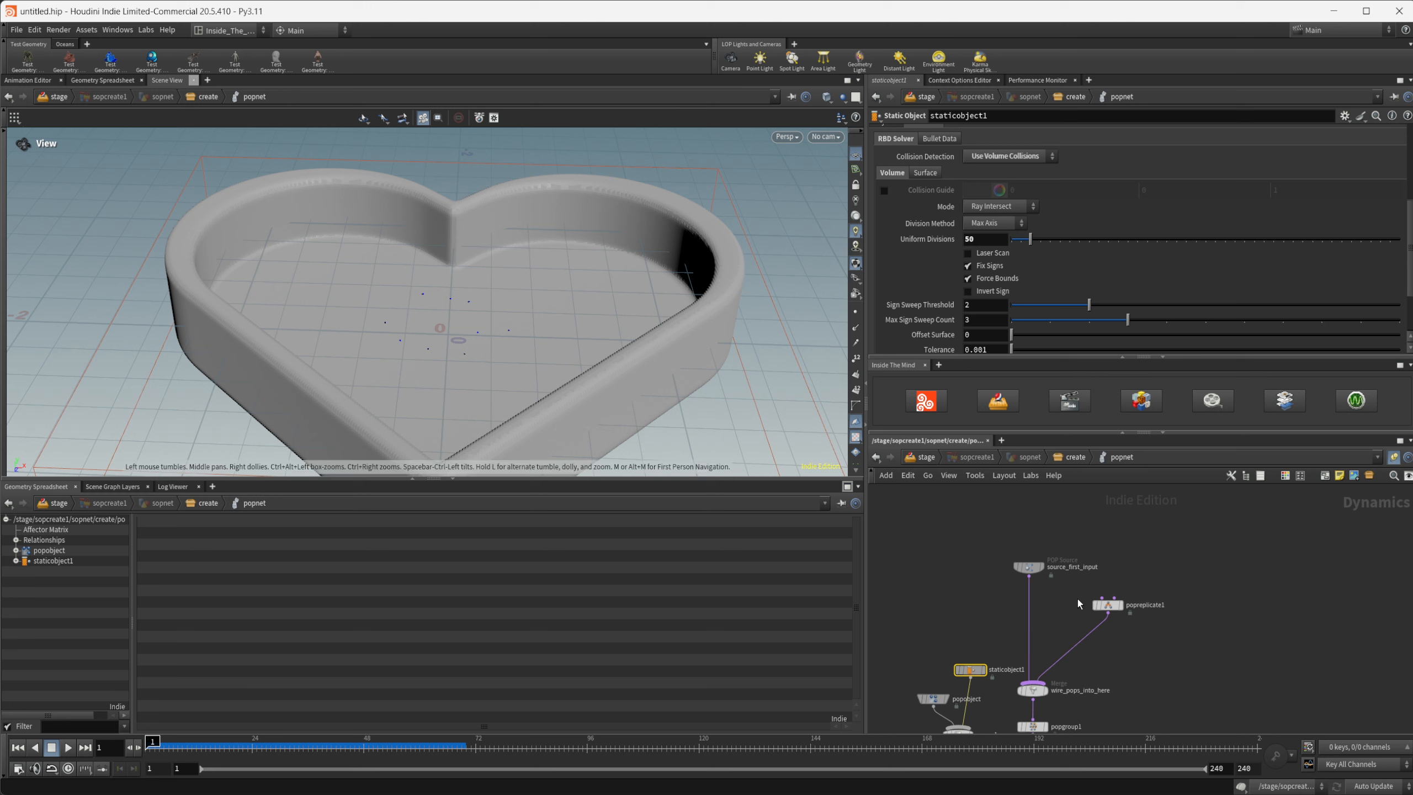
{"action": "scroll", "coordinate": [1112, 618], "scroll_direction": "up", "scroll_amount": 3}
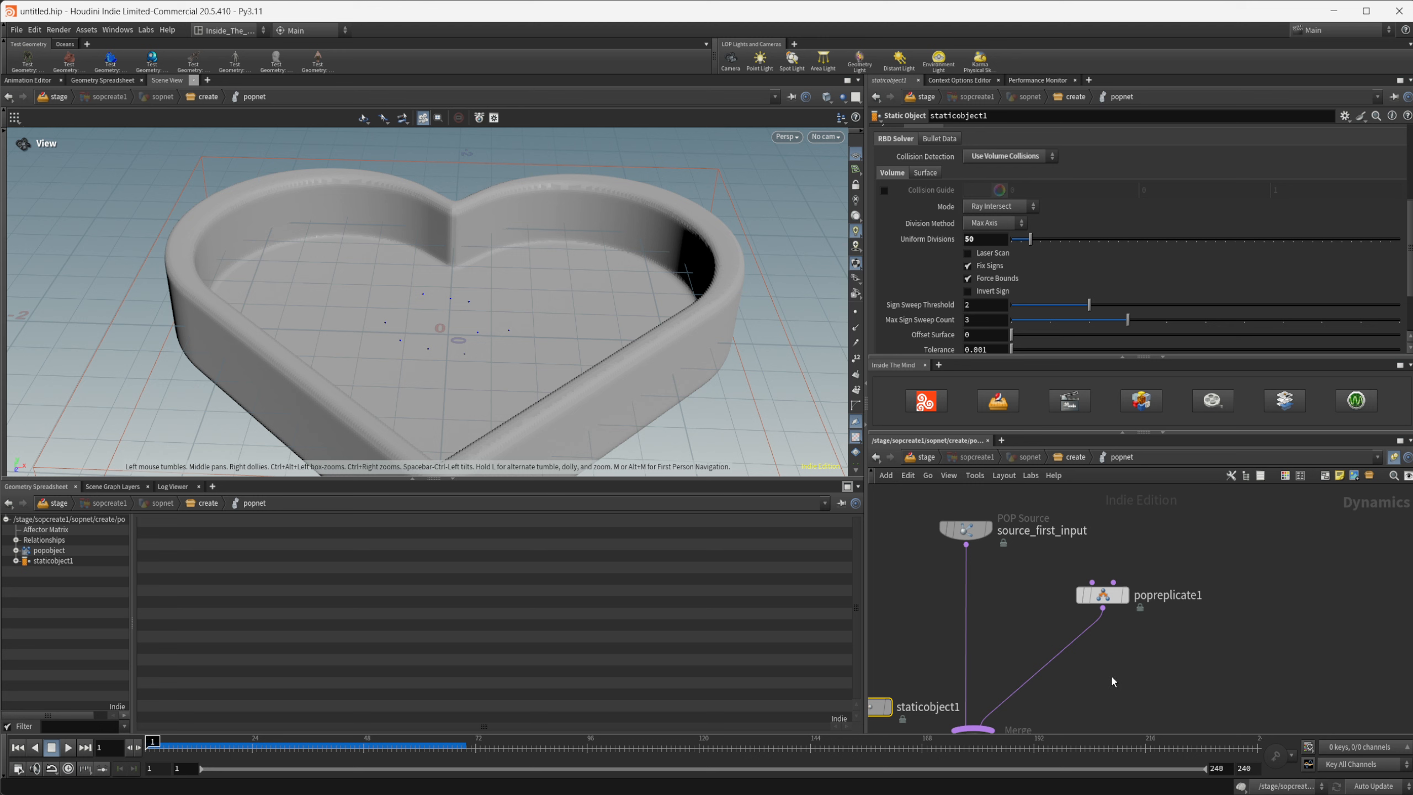
- Add a POP Group node and insert it between popreplicate1 and the wire_pops_into_here merge
{"action": "key", "text": "Tab"}
{"action": "type", "text": "pop gro"}
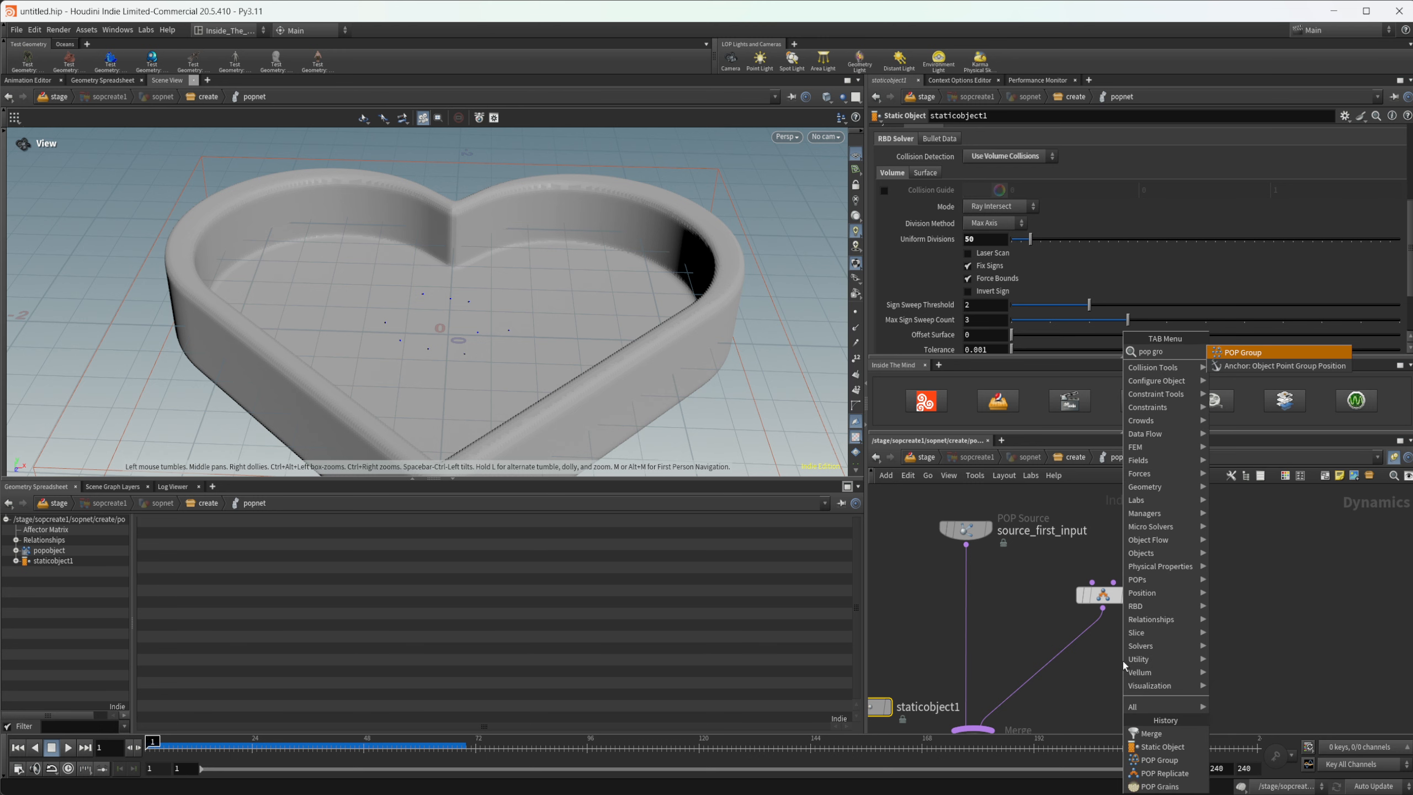
{"action": "key", "text": "Return"}
{"action": "left_click", "coordinate": [1123, 661]}
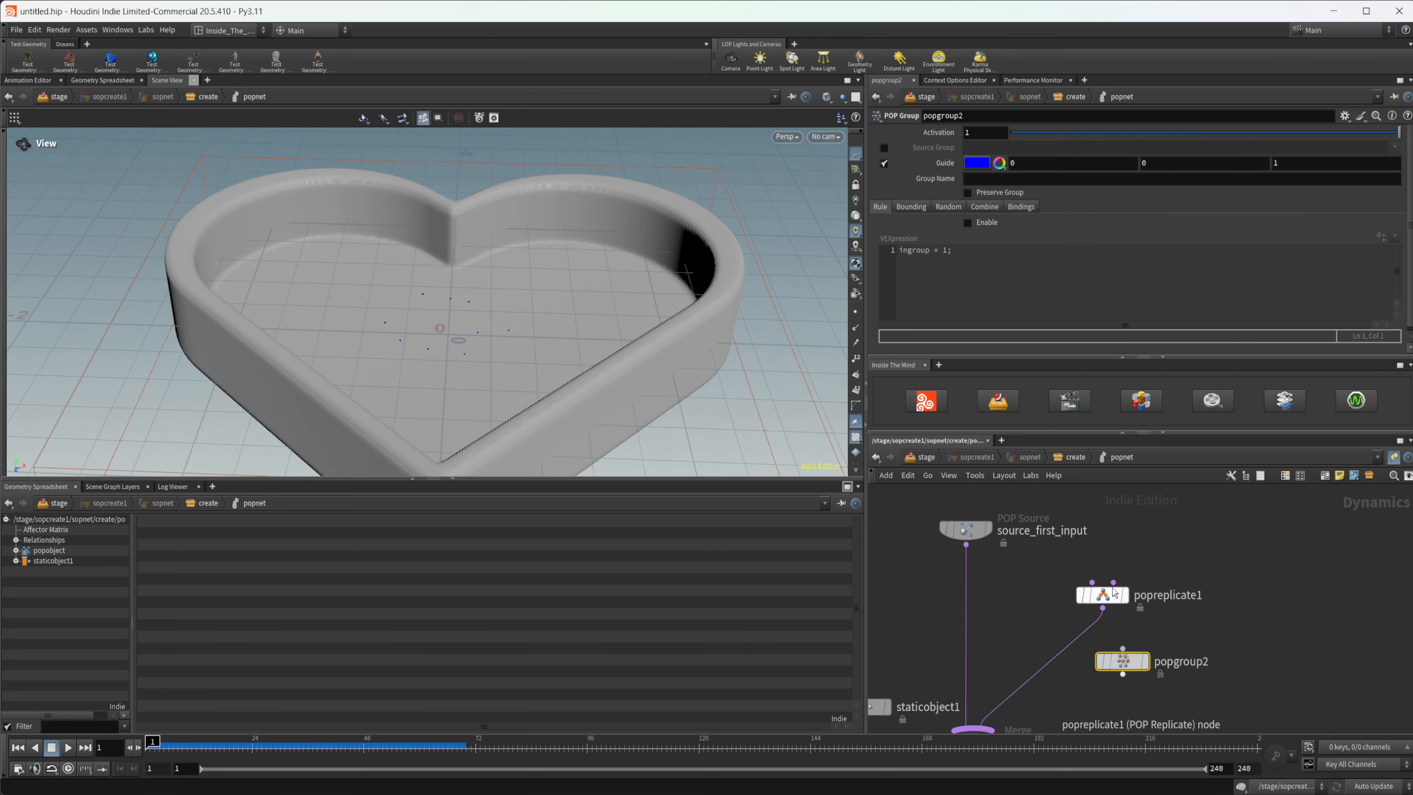
{"action": "left_click_drag", "start_coordinate": [1093, 564], "coordinate": [1095, 514]}
{"action": "left_click_drag", "start_coordinate": [1125, 668], "coordinate": [1104, 579]}
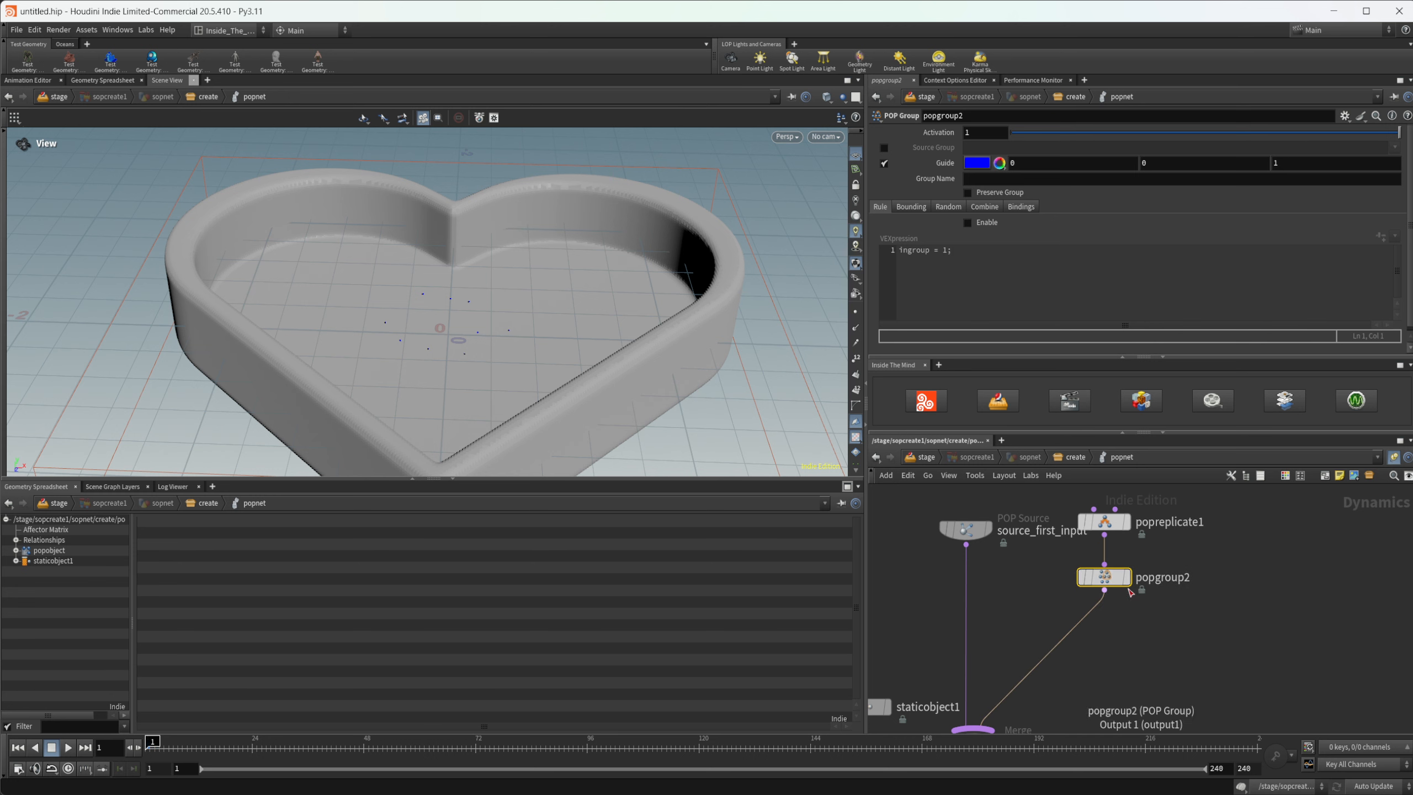
- Name the new POP group Bottom and enable its bounding-based grouping
{"action": "left_click", "coordinate": [1000, 180]}
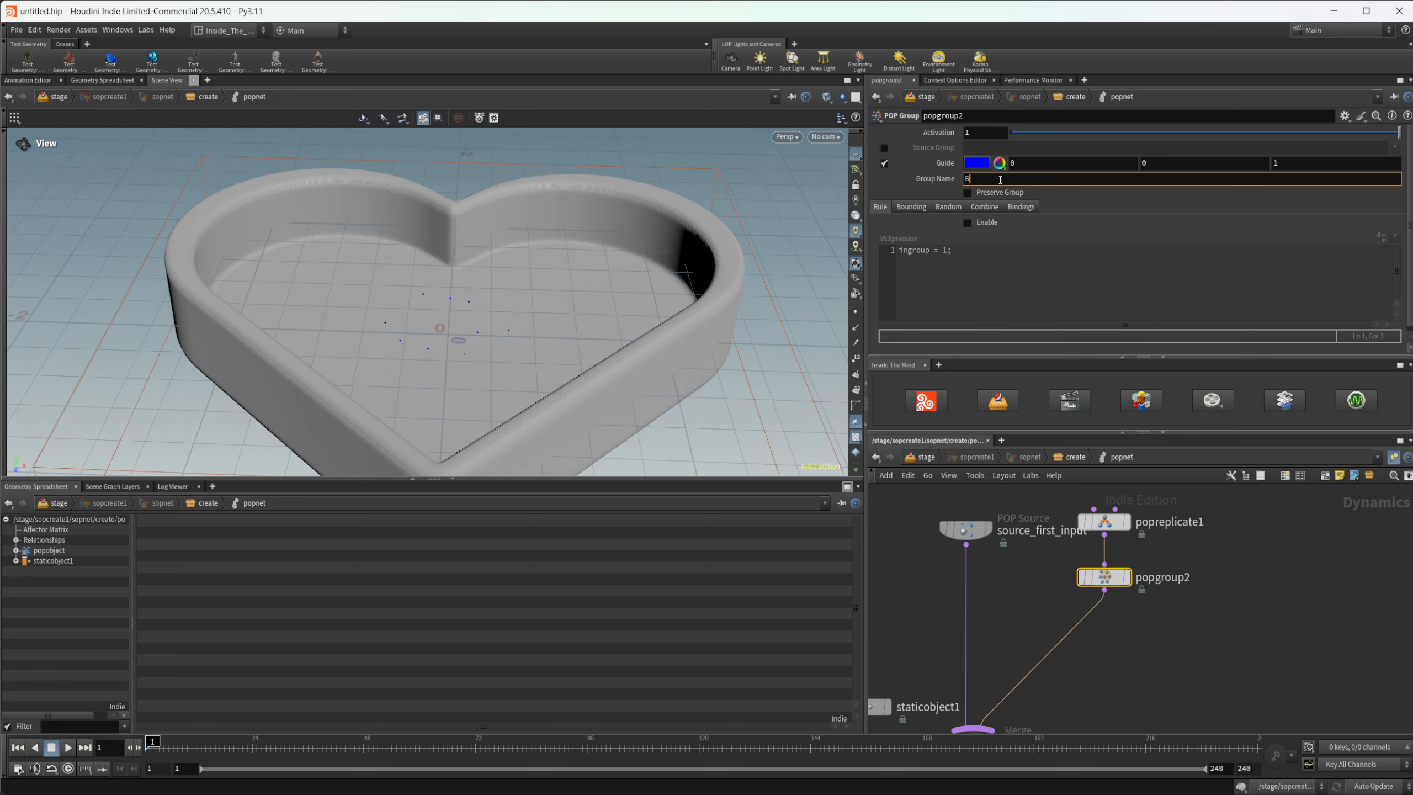
{"action": "type", "text": "Bottom"}
{"action": "key", "text": "Return"}
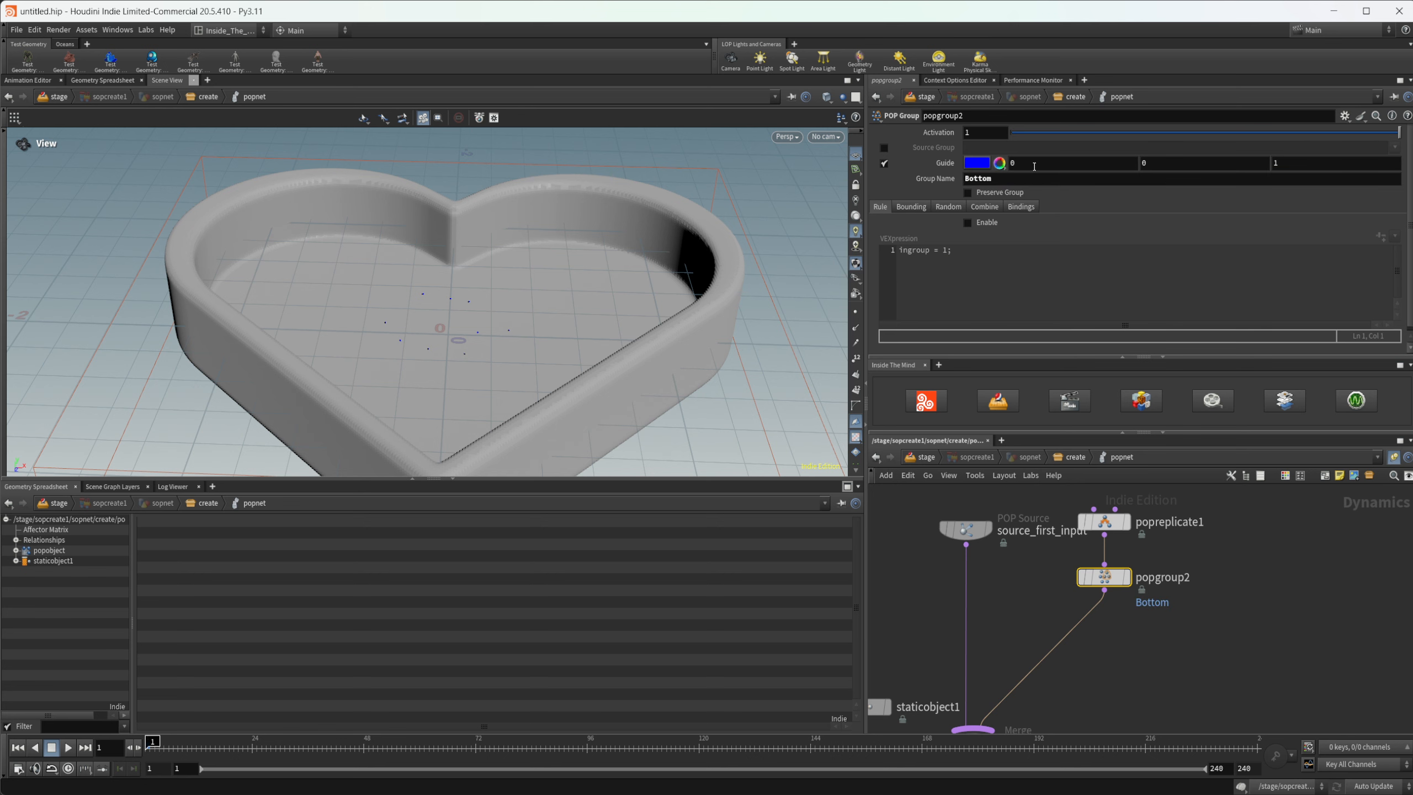
{"action": "left_click", "coordinate": [911, 207]}
{"action": "left_click", "coordinate": [967, 222]}
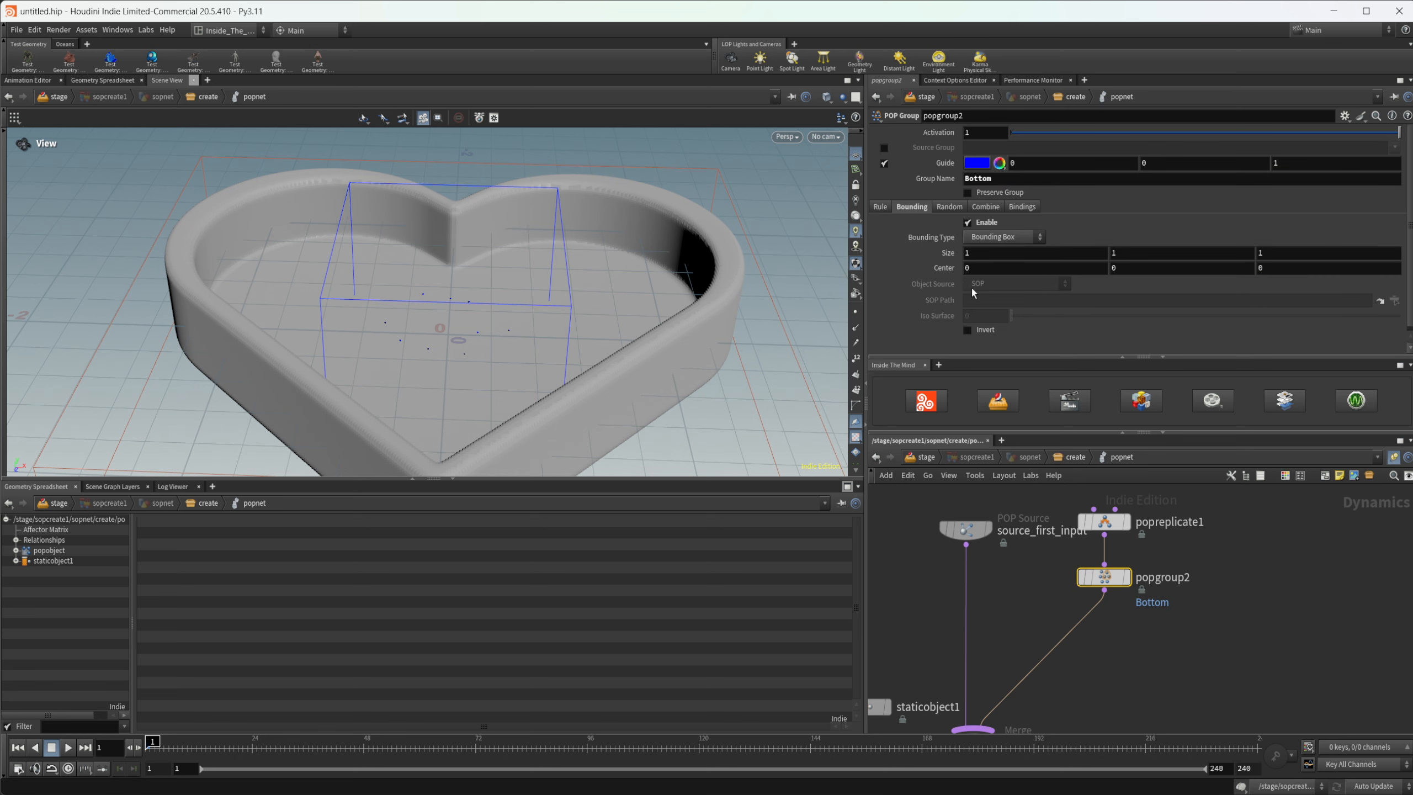
- Set the Bottom group's bounding box size to 2 in X and Z
{"action": "left_click", "coordinate": [1013, 253]}
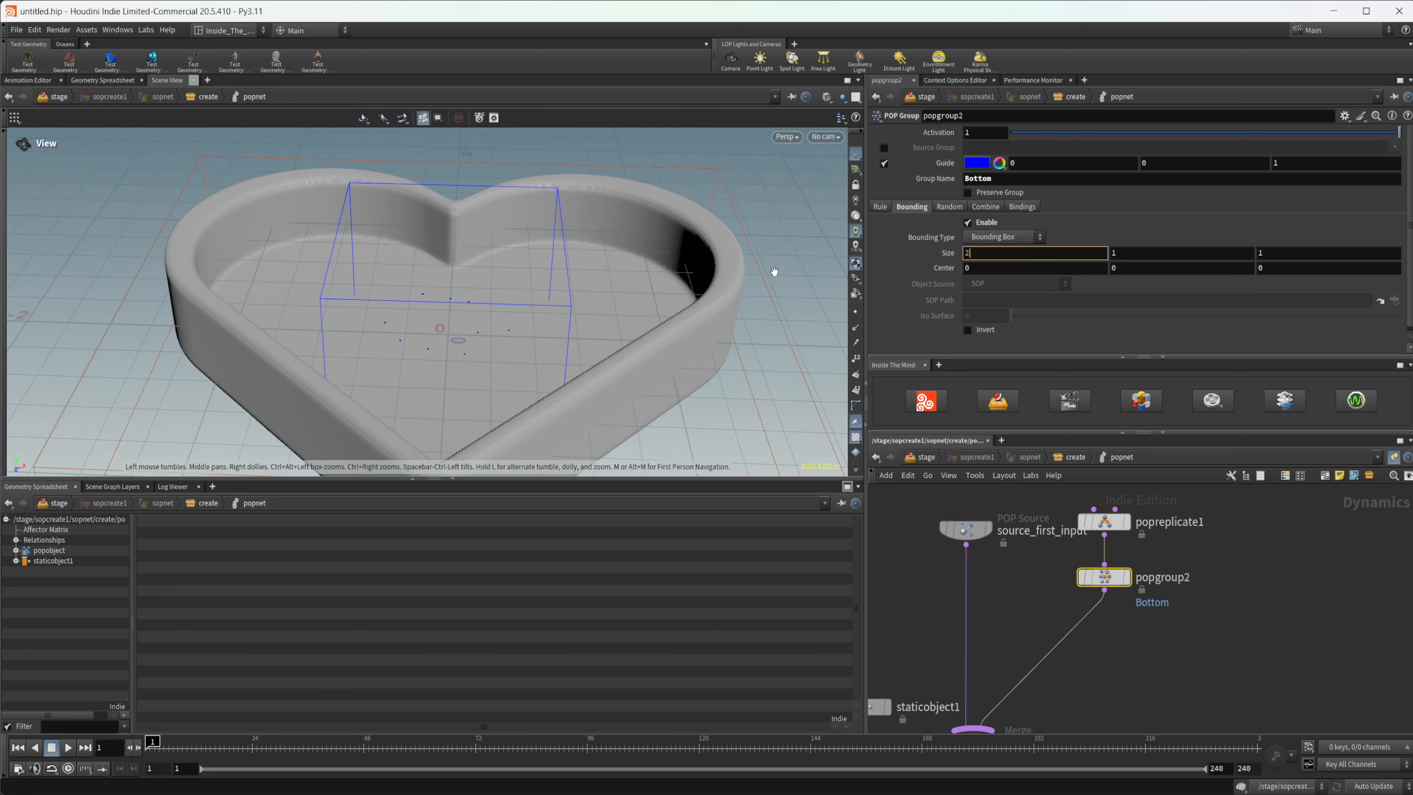
{"action": "type", "text": "2"}
{"action": "key", "text": "Tab"}
{"action": "key", "text": "Tab"}
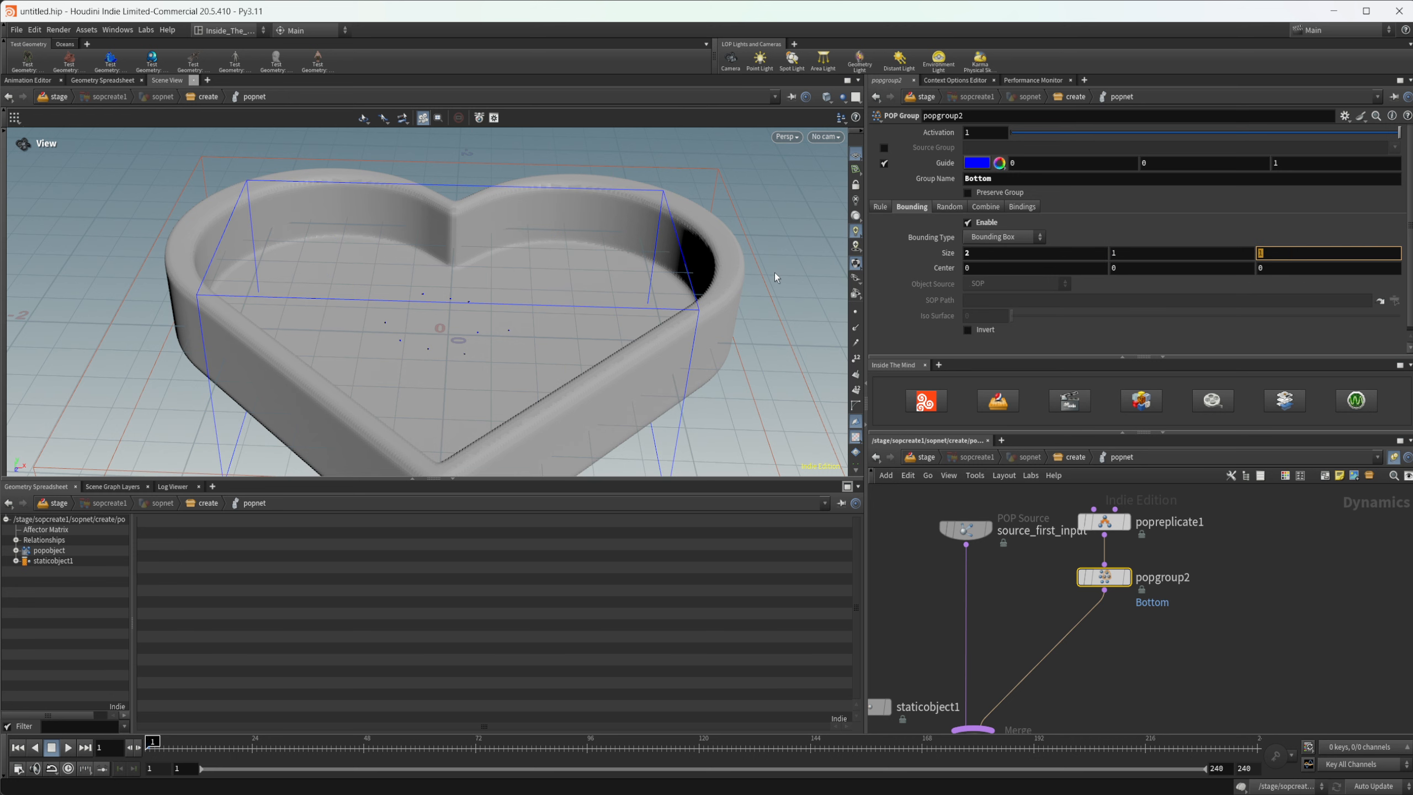
{"action": "type", "text": "2"}
{"action": "key", "text": "Return"}
{"action": "left_click_drag", "start_coordinate": [369, 290], "coordinate": [402, 326]}
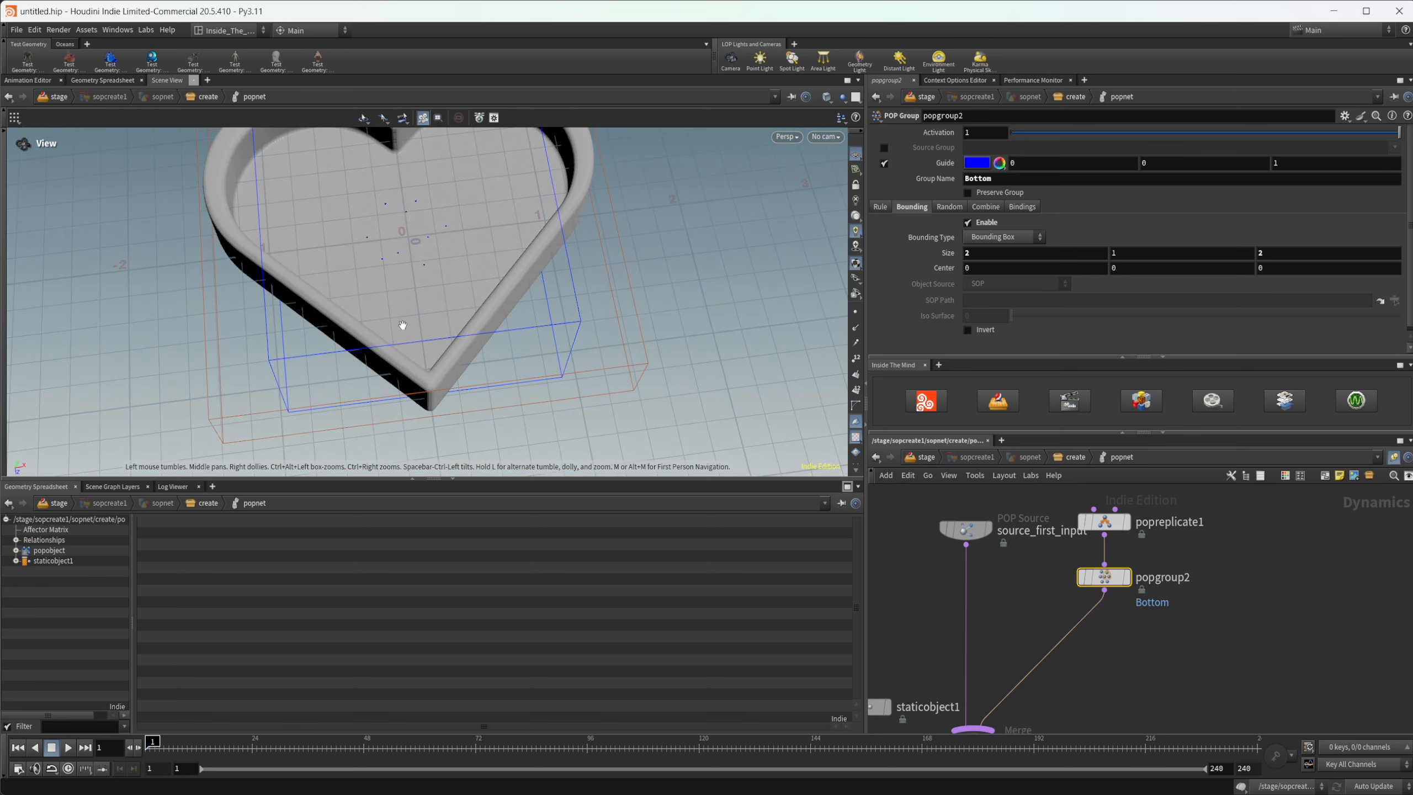
- Set the Bottom group's bounding box size to 3 in X, .05 in Y and 3 in Z
{"action": "left_click_drag", "start_coordinate": [1079, 256], "coordinate": [840, 277]}
{"action": "key", "text": "Tab"}
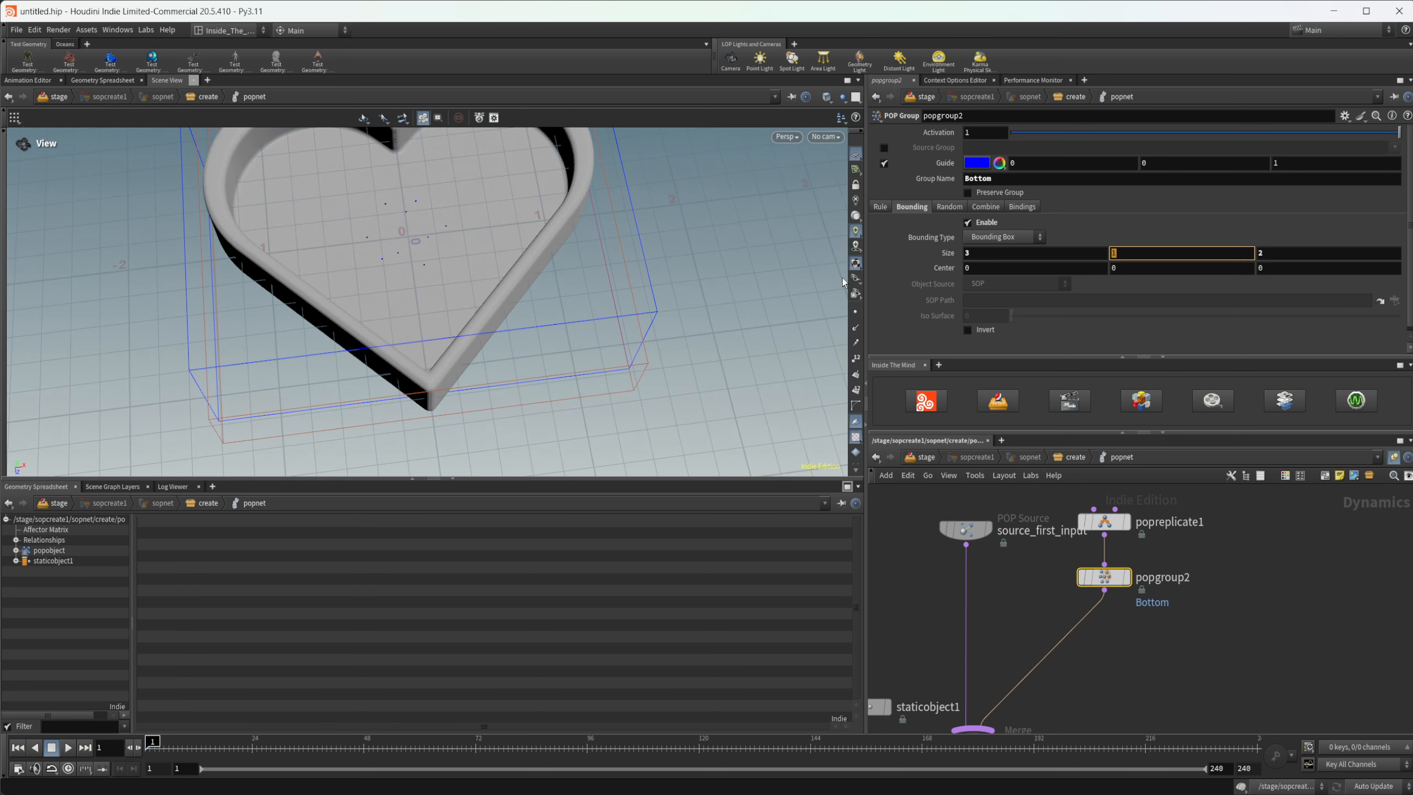
{"action": "key", "text": "Tab"}
{"action": "type", "text": "43"}
{"action": "key", "text": "BackSpace"}
{"action": "key", "text": "BackSpace"}
{"action": "type", "text": "3"}
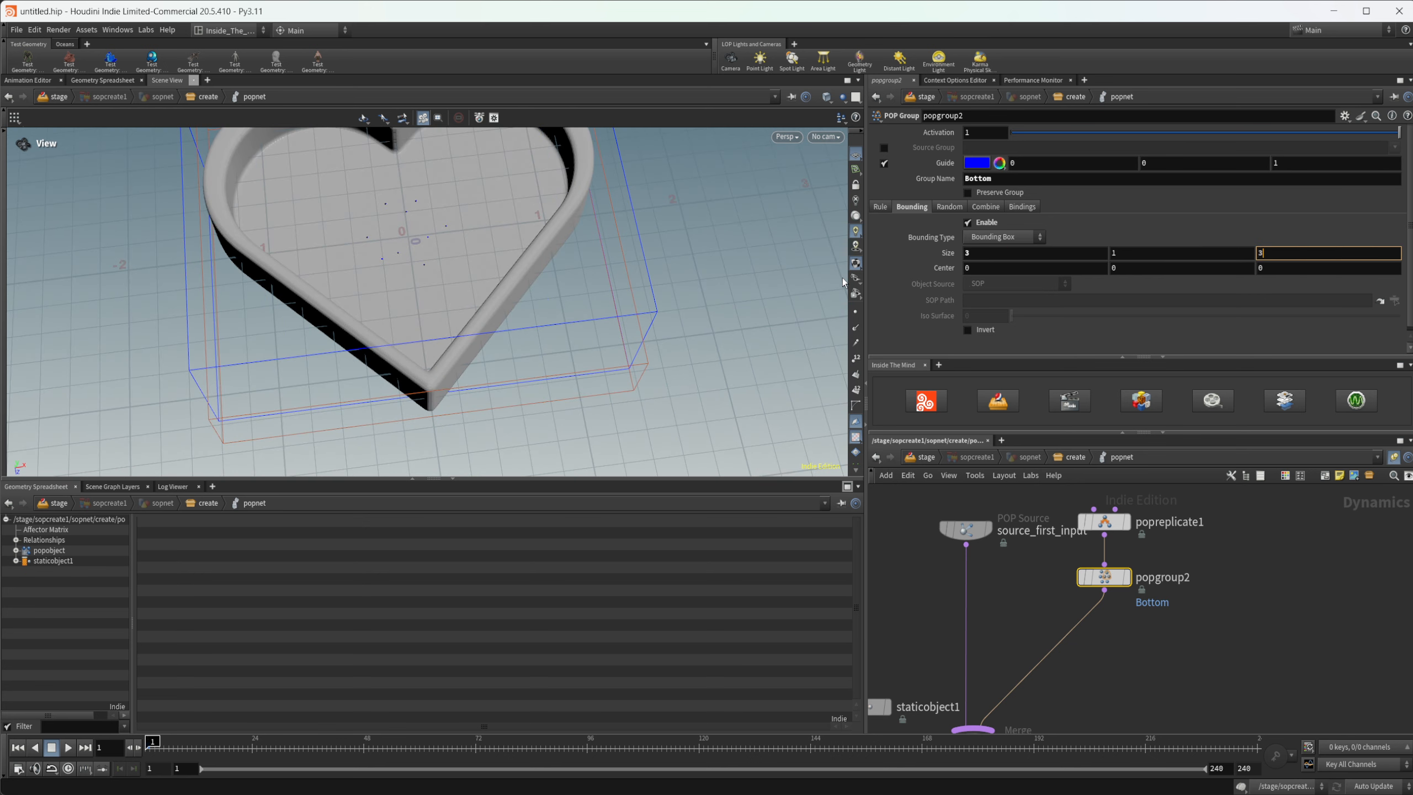
{"action": "key", "text": "Return"}
{"action": "left_click_drag", "start_coordinate": [431, 393], "coordinate": [446, 327]}
{"action": "right_click_drag", "start_coordinate": [446, 327], "coordinate": [805, 316]}
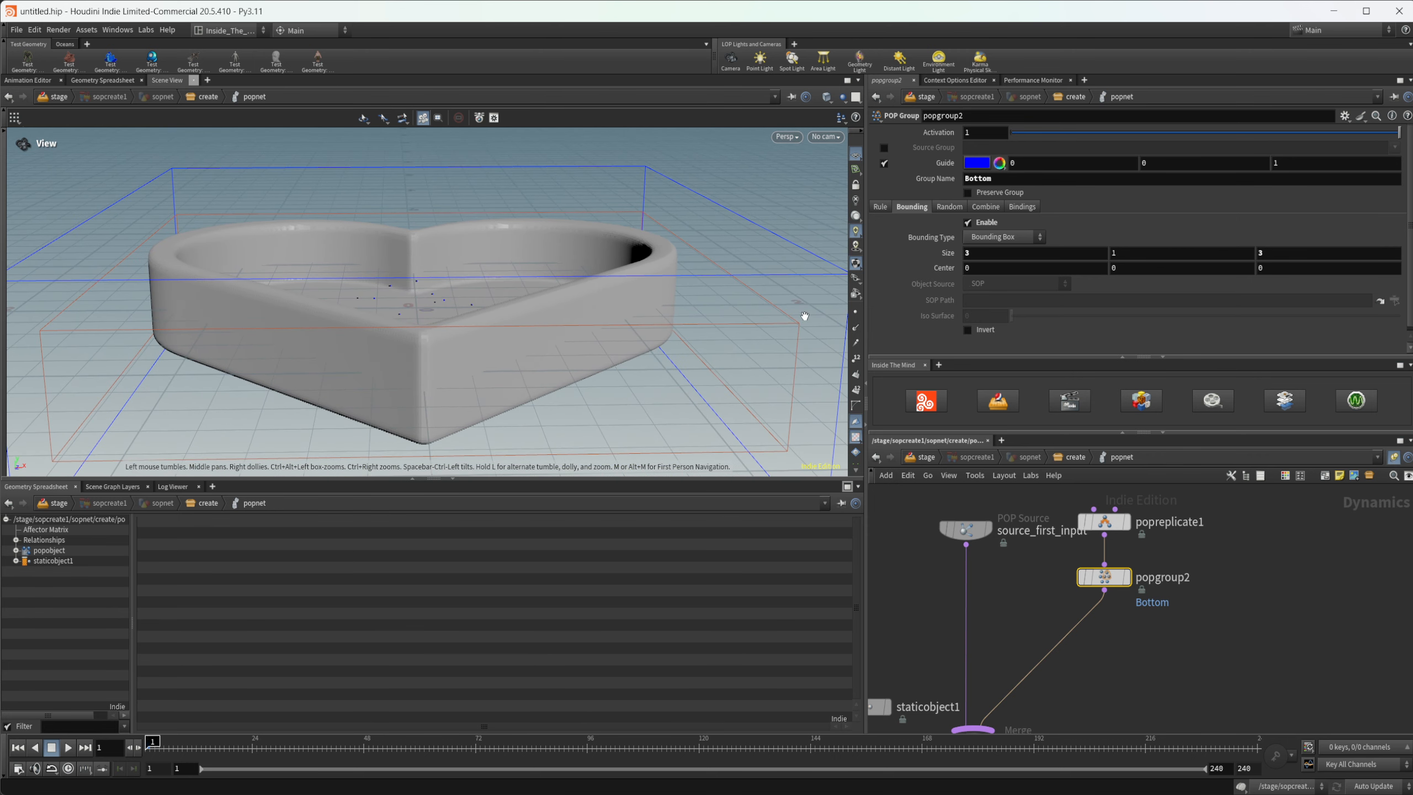
{"action": "double_click", "coordinate": [1133, 253]}
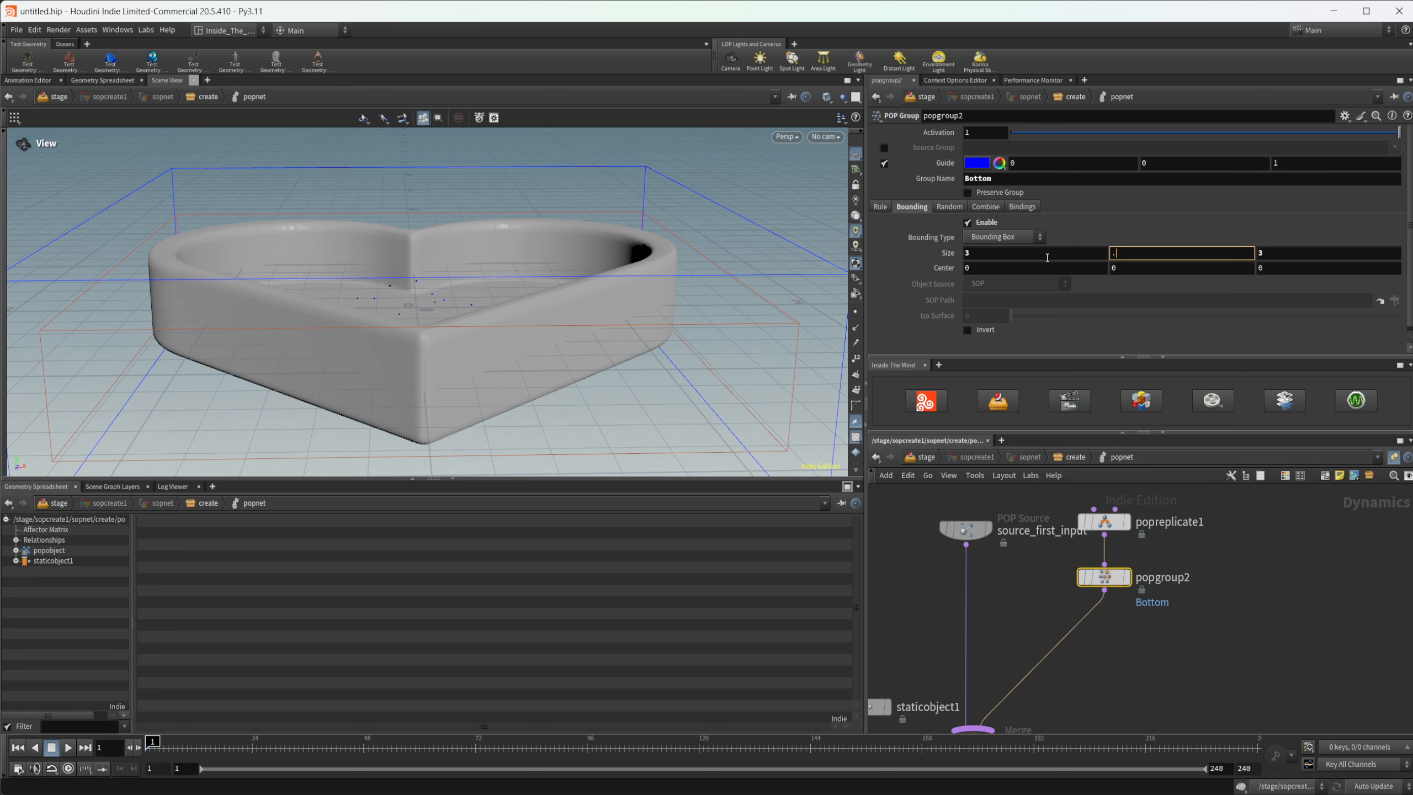
{"action": "key", "text": "Return"}
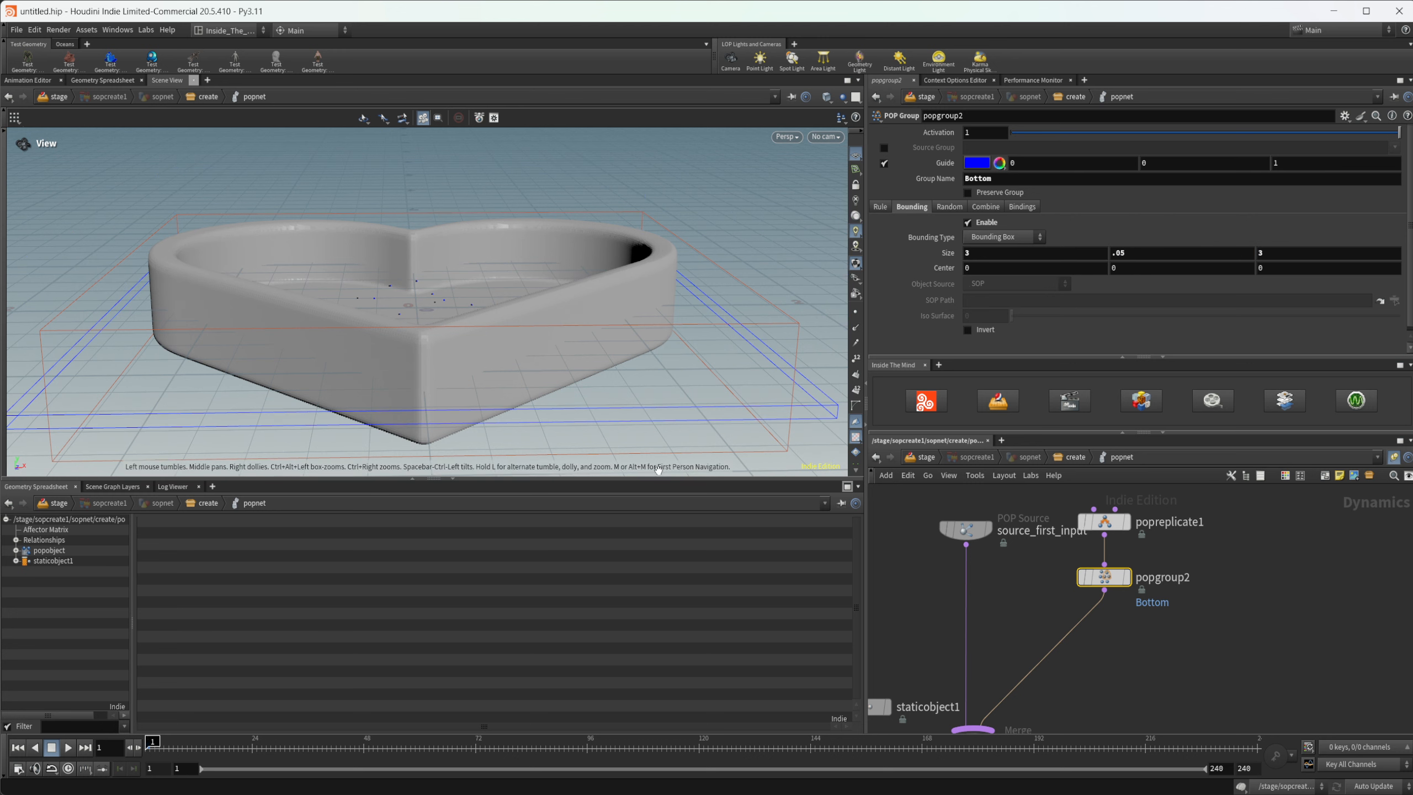
- Scrub to frame 31 and sort the popobject geometry data by the Bottom group to check the particles' membership
{"action": "left_click_drag", "start_coordinate": [659, 470], "coordinate": [589, 397]}
{"action": "right_click_drag", "start_coordinate": [590, 397], "coordinate": [697, 313]}
{"action": "left_click_drag", "start_coordinate": [697, 312], "coordinate": [331, 401]}
{"action": "left_click", "coordinate": [16, 551]}
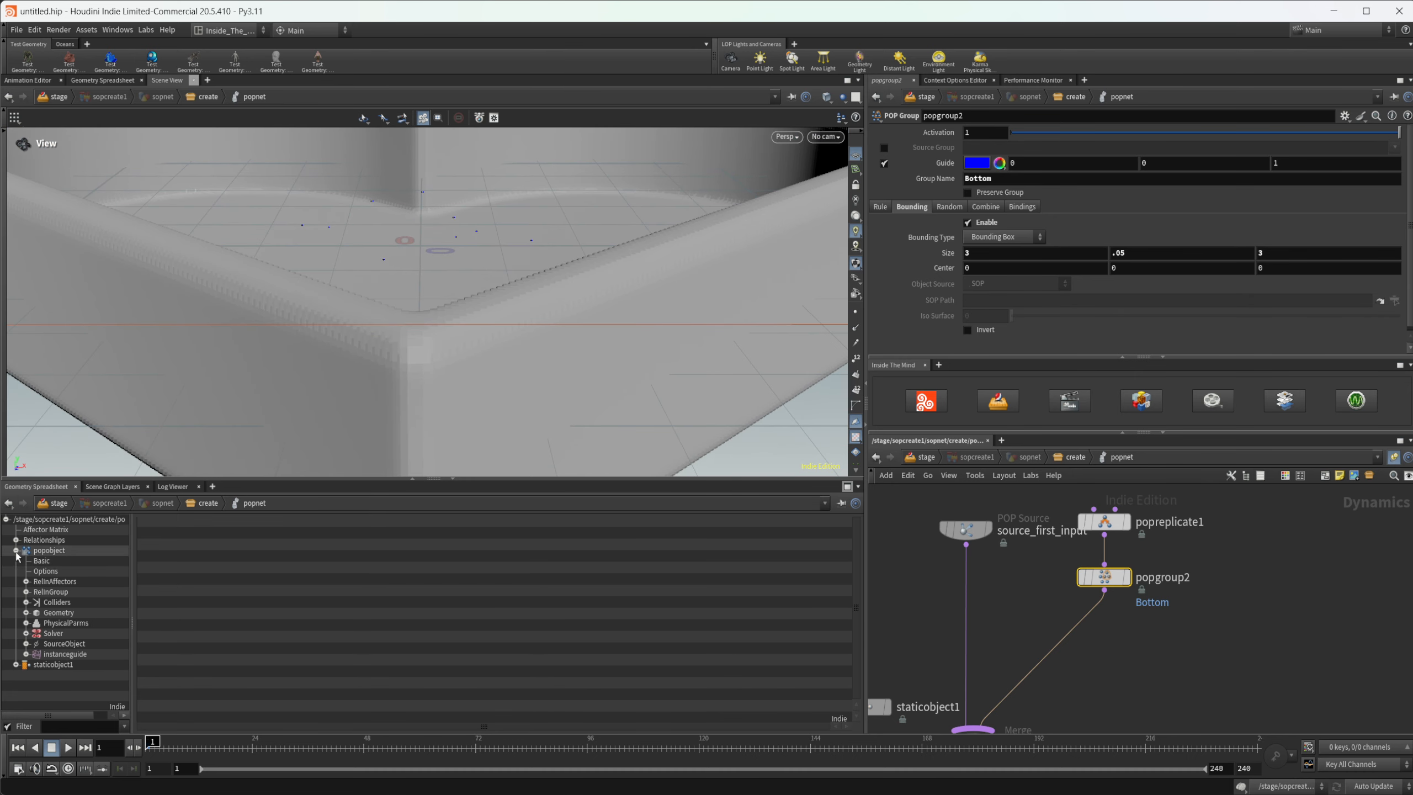
{"action": "left_click", "coordinate": [58, 612]}
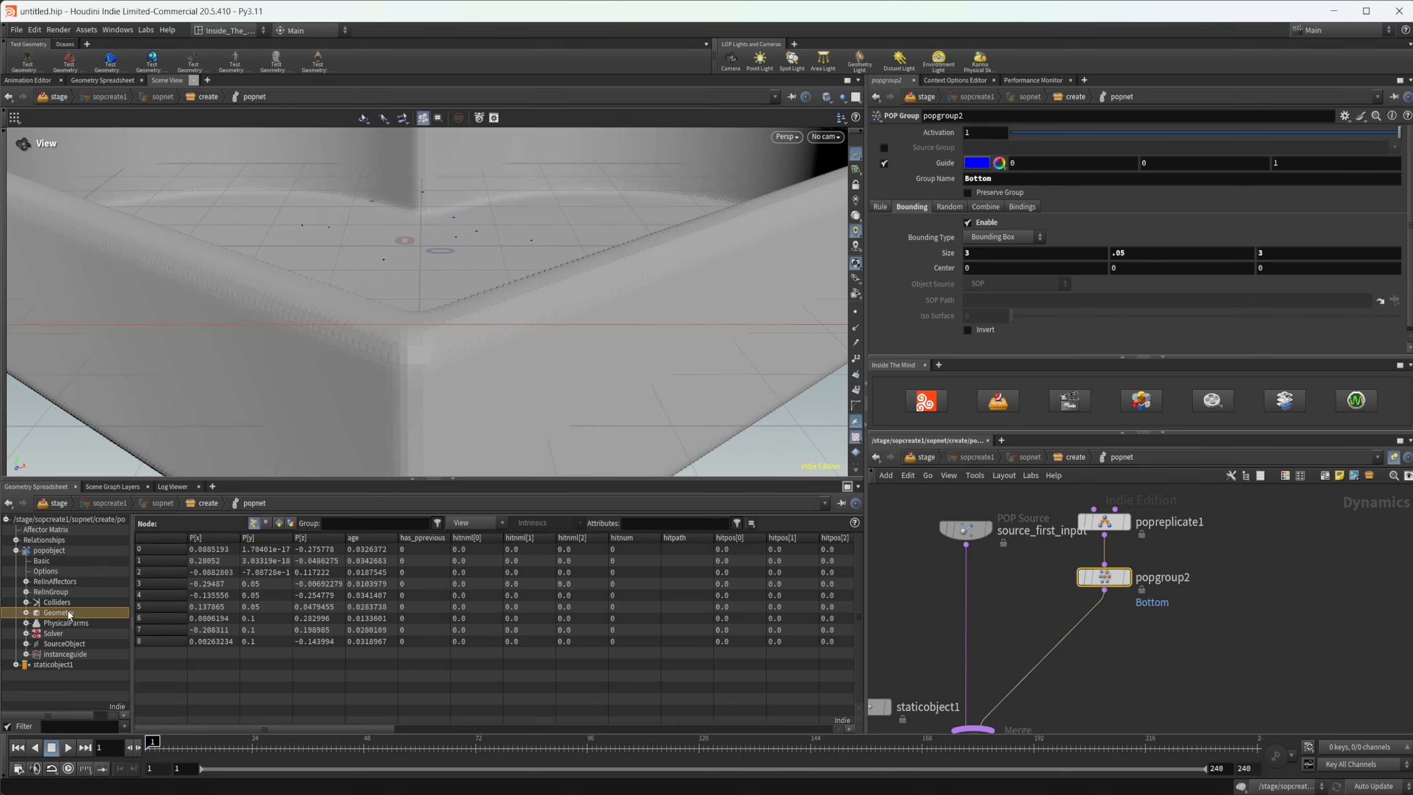
{"action": "left_click_drag", "start_coordinate": [150, 742], "coordinate": [782, 728]}
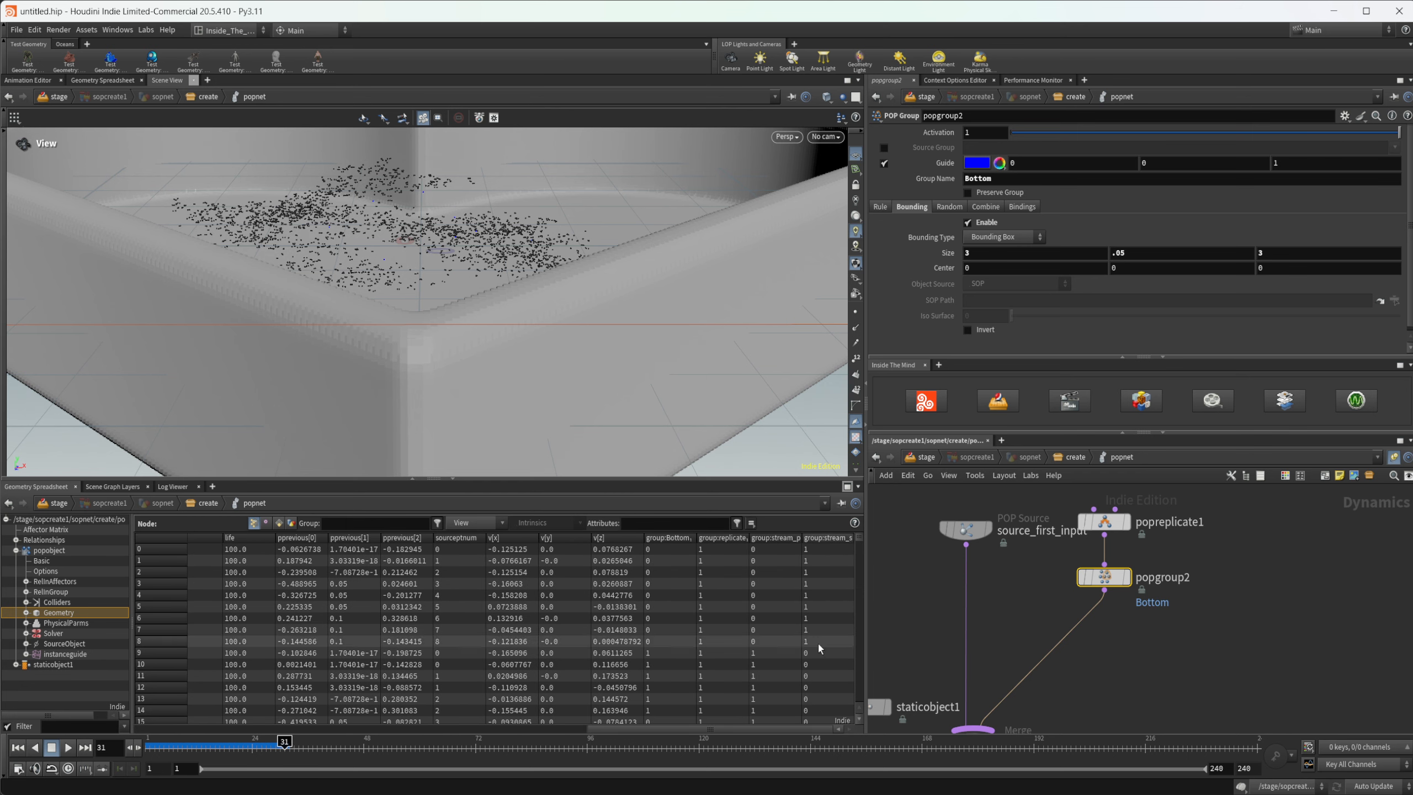
{"action": "left_click", "coordinate": [675, 538]}
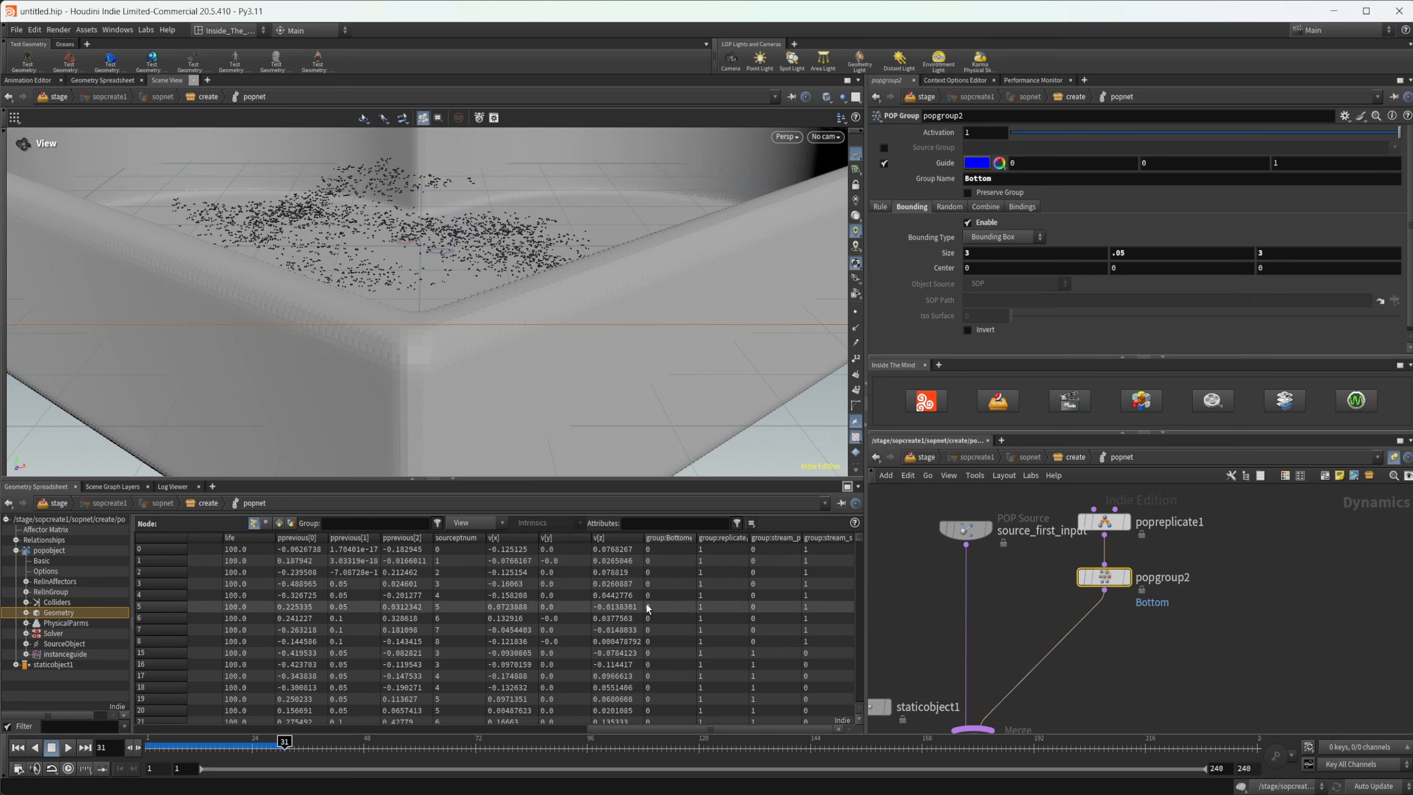
{"action": "left_click_drag", "start_coordinate": [481, 319], "coordinate": [380, 313]}
{"action": "middle_click_drag", "start_coordinate": [393, 240], "coordinate": [365, 335]}
{"action": "left_click_drag", "start_coordinate": [403, 347], "coordinate": [414, 334]}
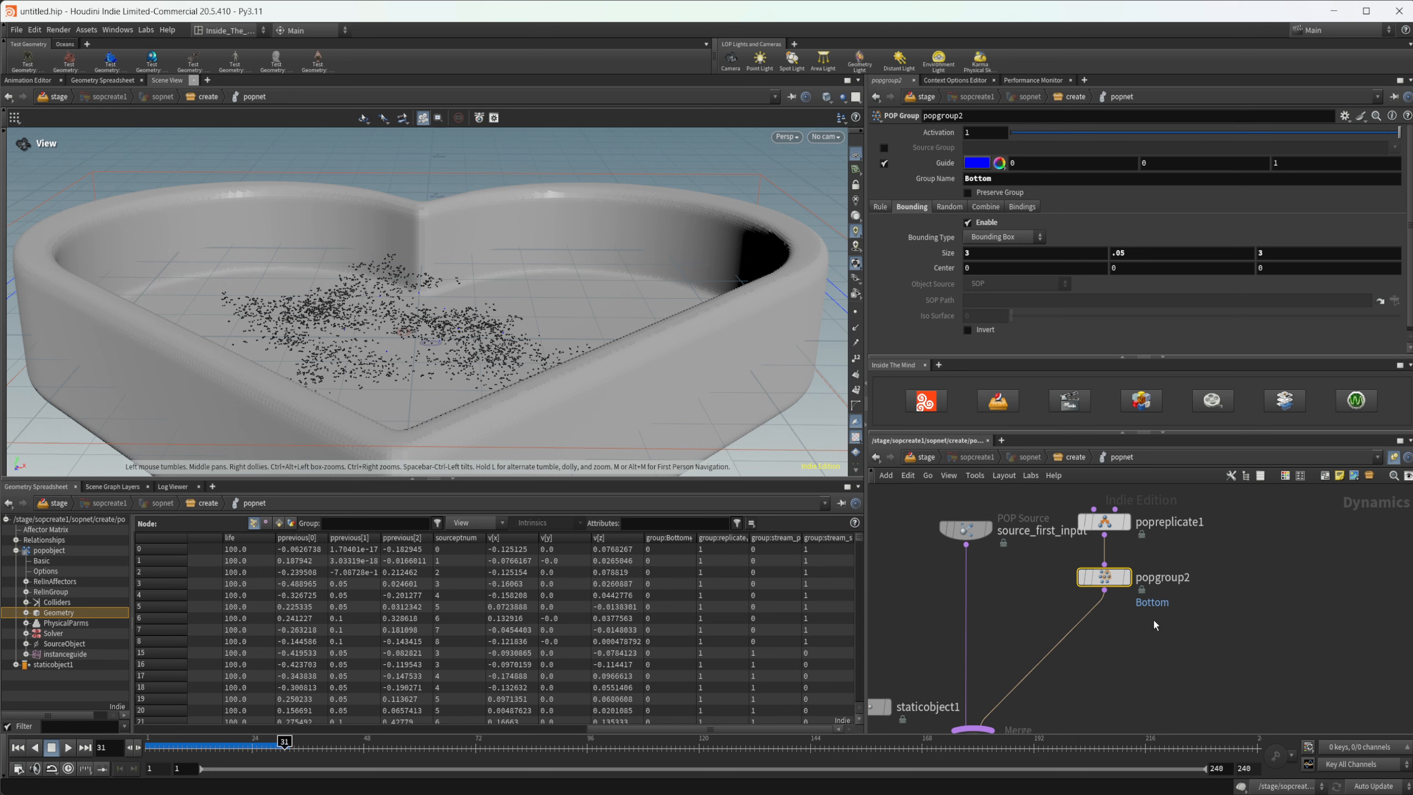
{"action": "middle_click_drag", "start_coordinate": [1154, 620], "coordinate": [1132, 591]}
{"action": "left_click_drag", "start_coordinate": [1083, 561], "coordinate": [1110, 605], "text": "alt"}
{"action": "key", "text": "Escape"}
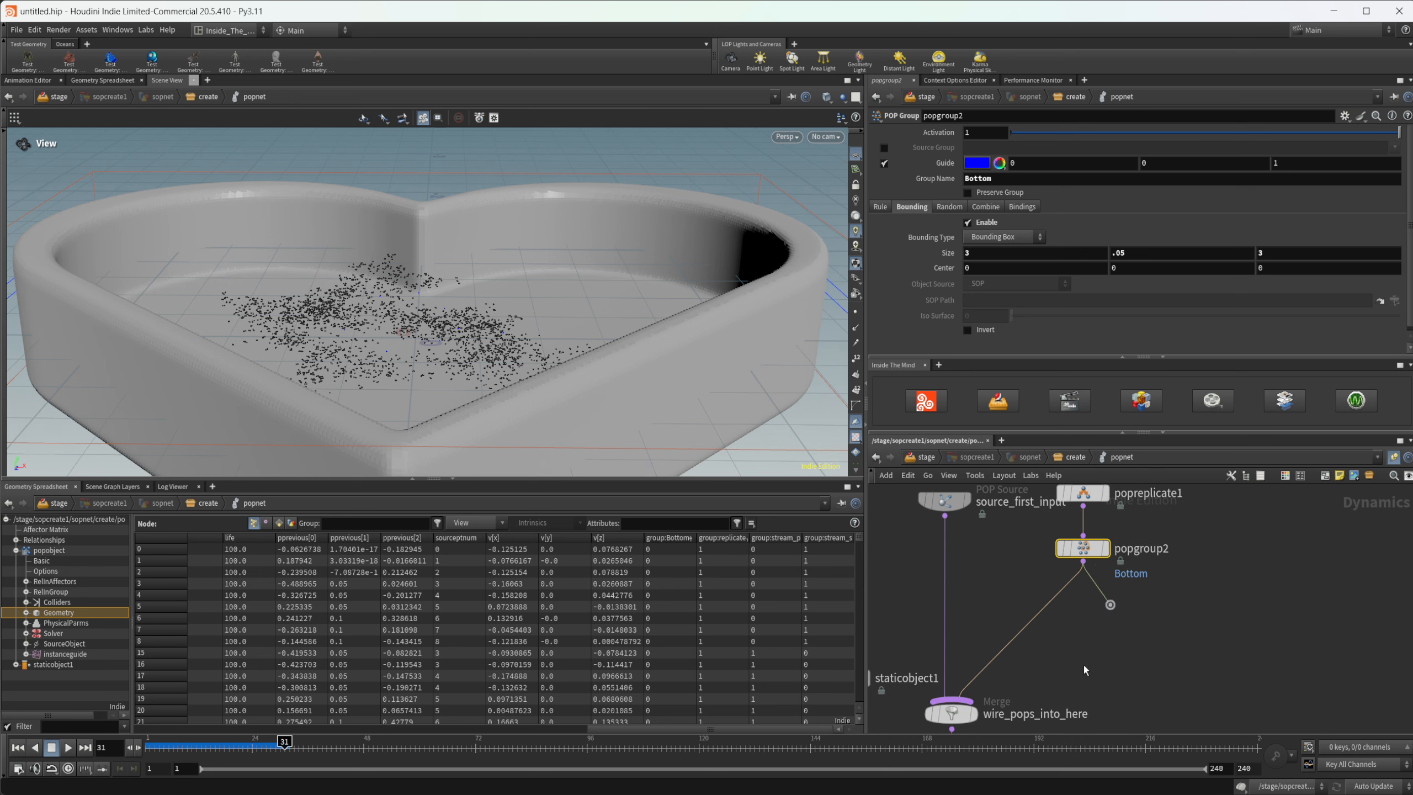
{"action": "key", "text": "ctrl+z"}
- Duplicate popgroup2 into the wire below it, name the group Middle and set its bounding box center Y to .05
{"action": "left_click_drag", "start_coordinate": [1083, 548], "coordinate": [1087, 614], "text": "alt"}
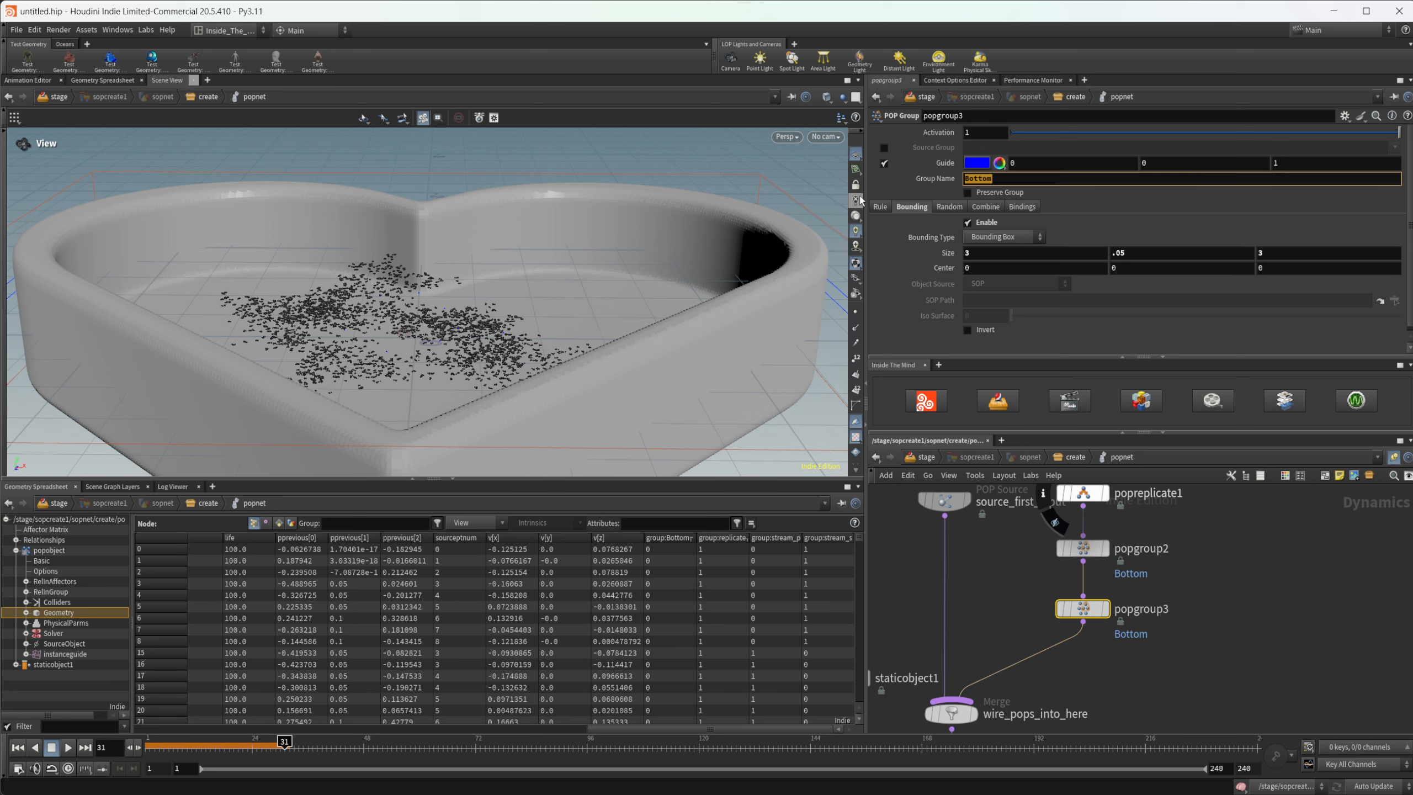
{"action": "type", "text": "Middle"}
{"action": "key", "text": "Return"}
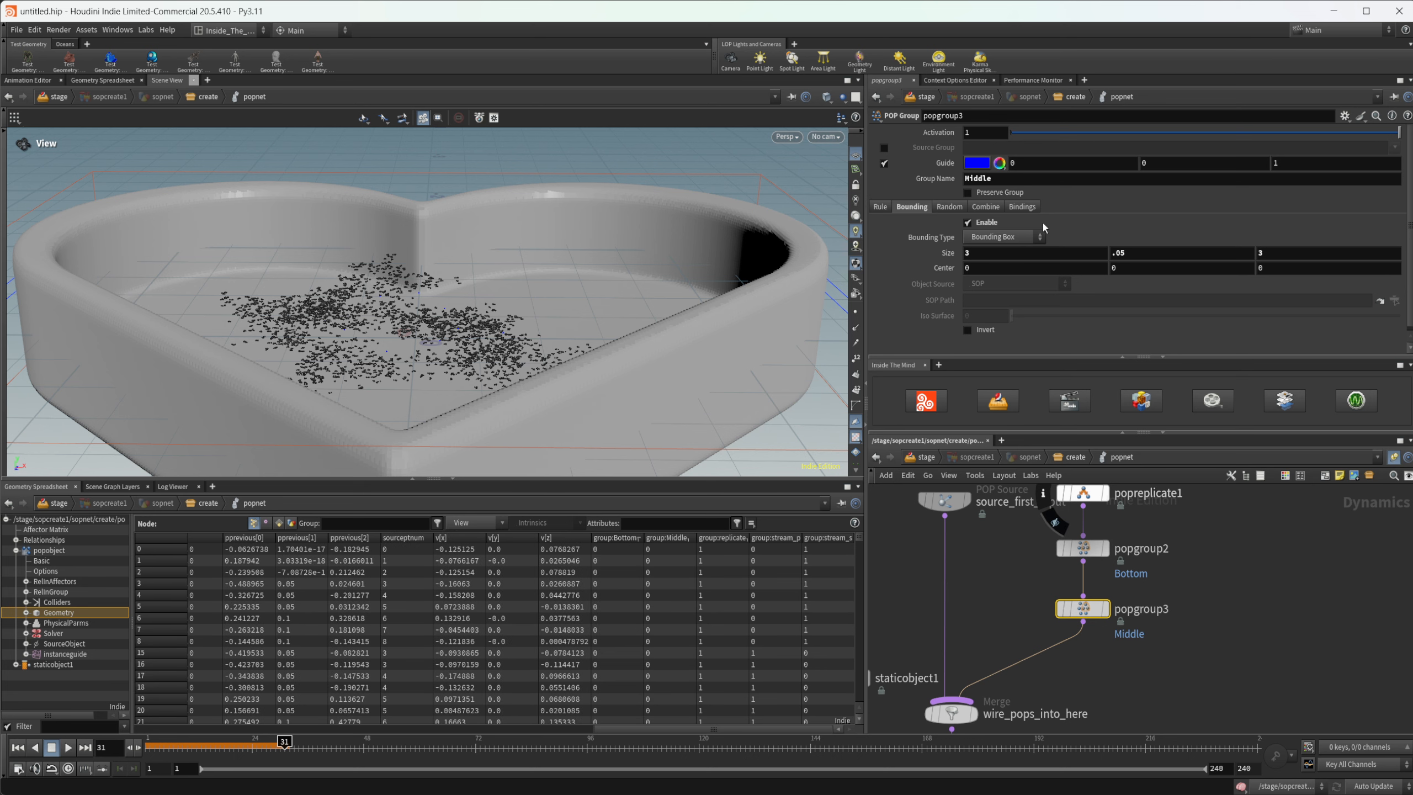
{"action": "left_click", "coordinate": [1131, 271]}
{"action": "type", "text": ".05"}
{"action": "key", "text": "Return"}
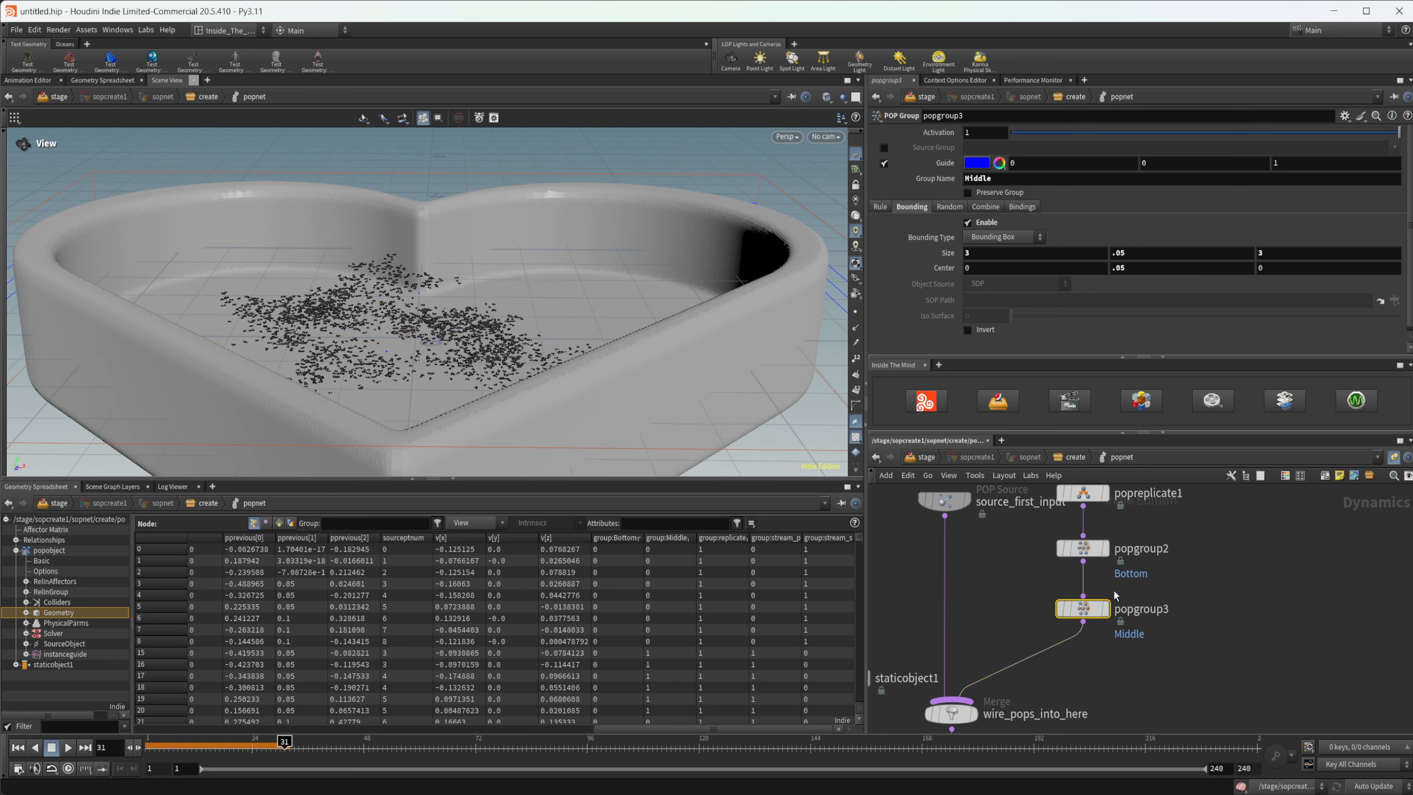
- Duplicate popgroup3 into the wire below it, set the bounding box center Y to .1 and name the group Top
{"action": "left_click_drag", "start_coordinate": [1089, 611], "coordinate": [1089, 665], "text": "alt"}
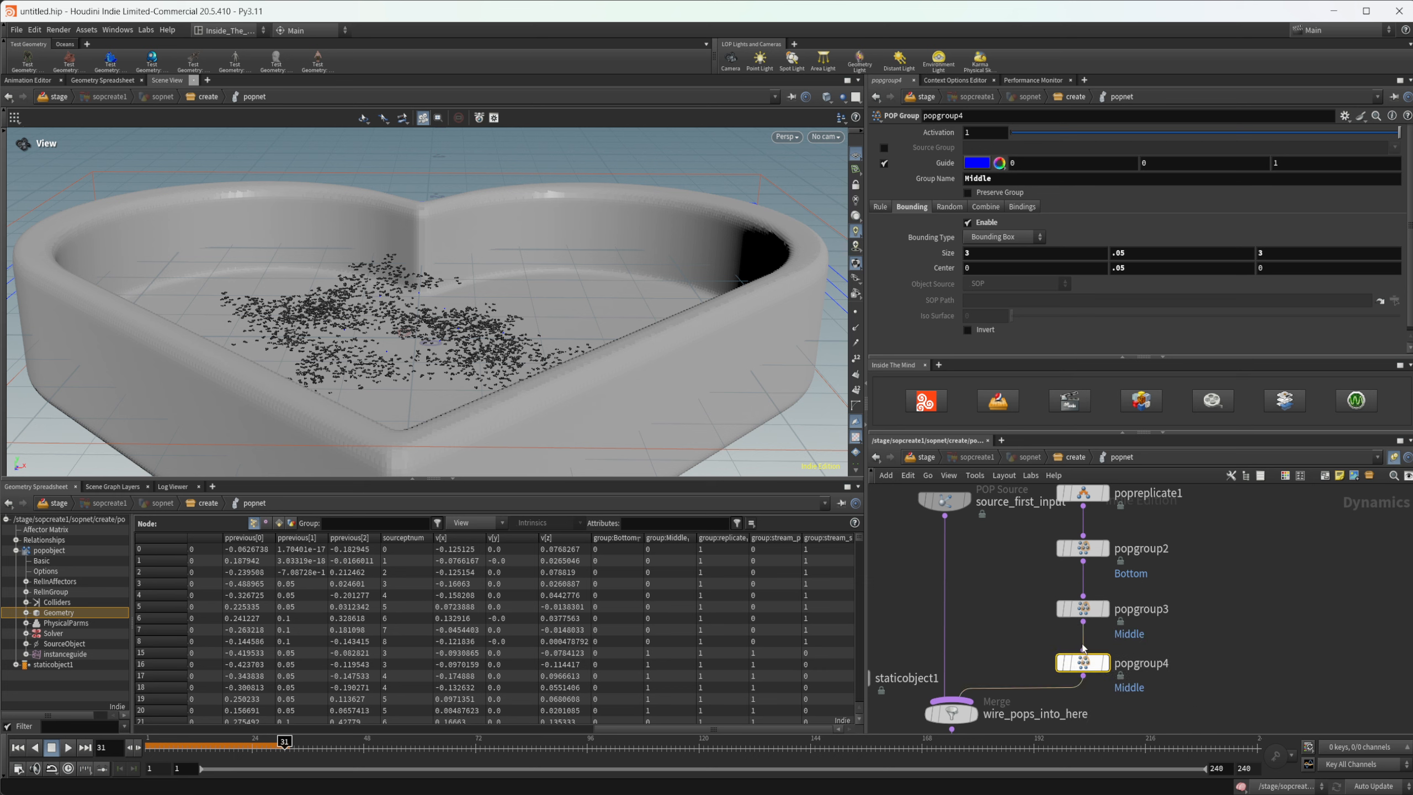
{"action": "left_click", "coordinate": [1133, 254]}
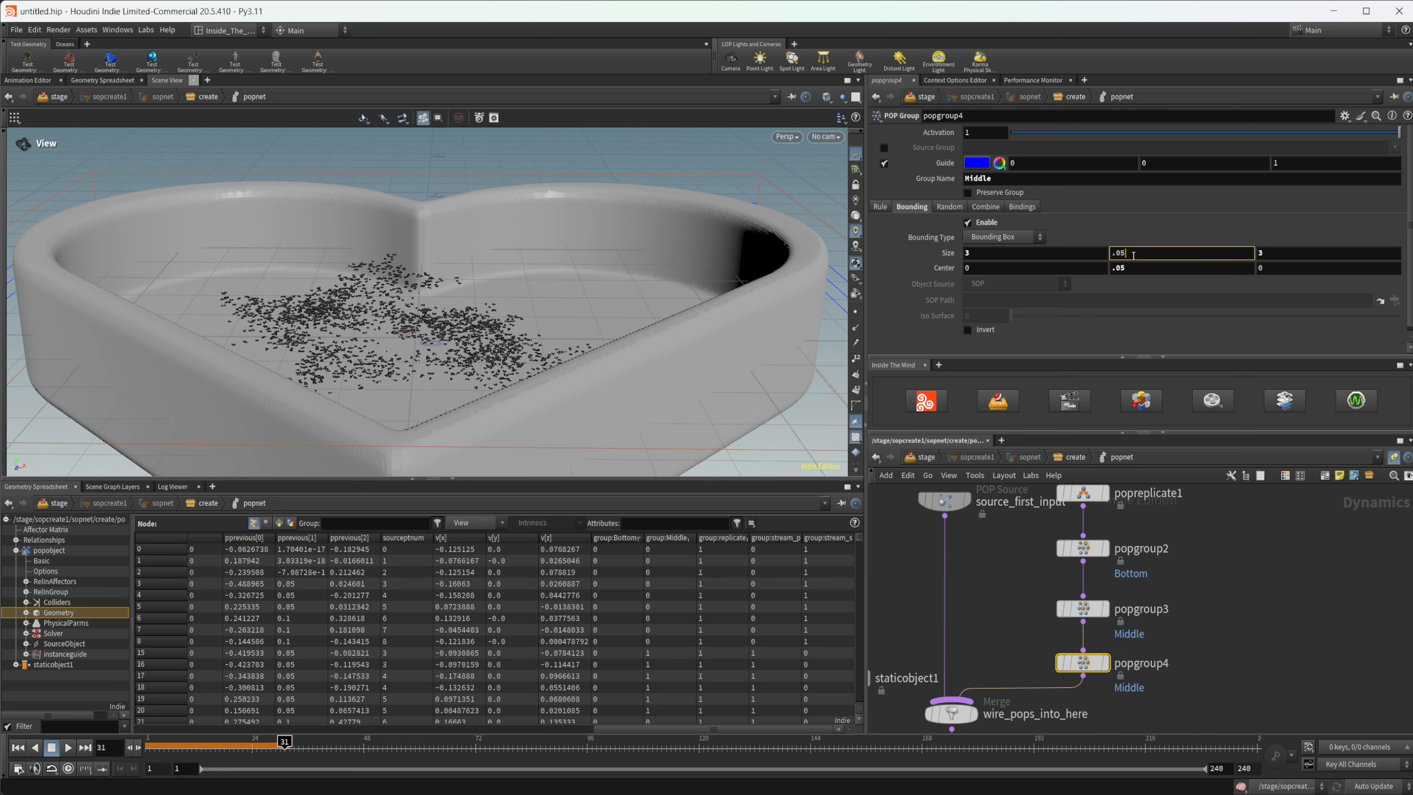
{"action": "left_click", "coordinate": [1133, 268]}
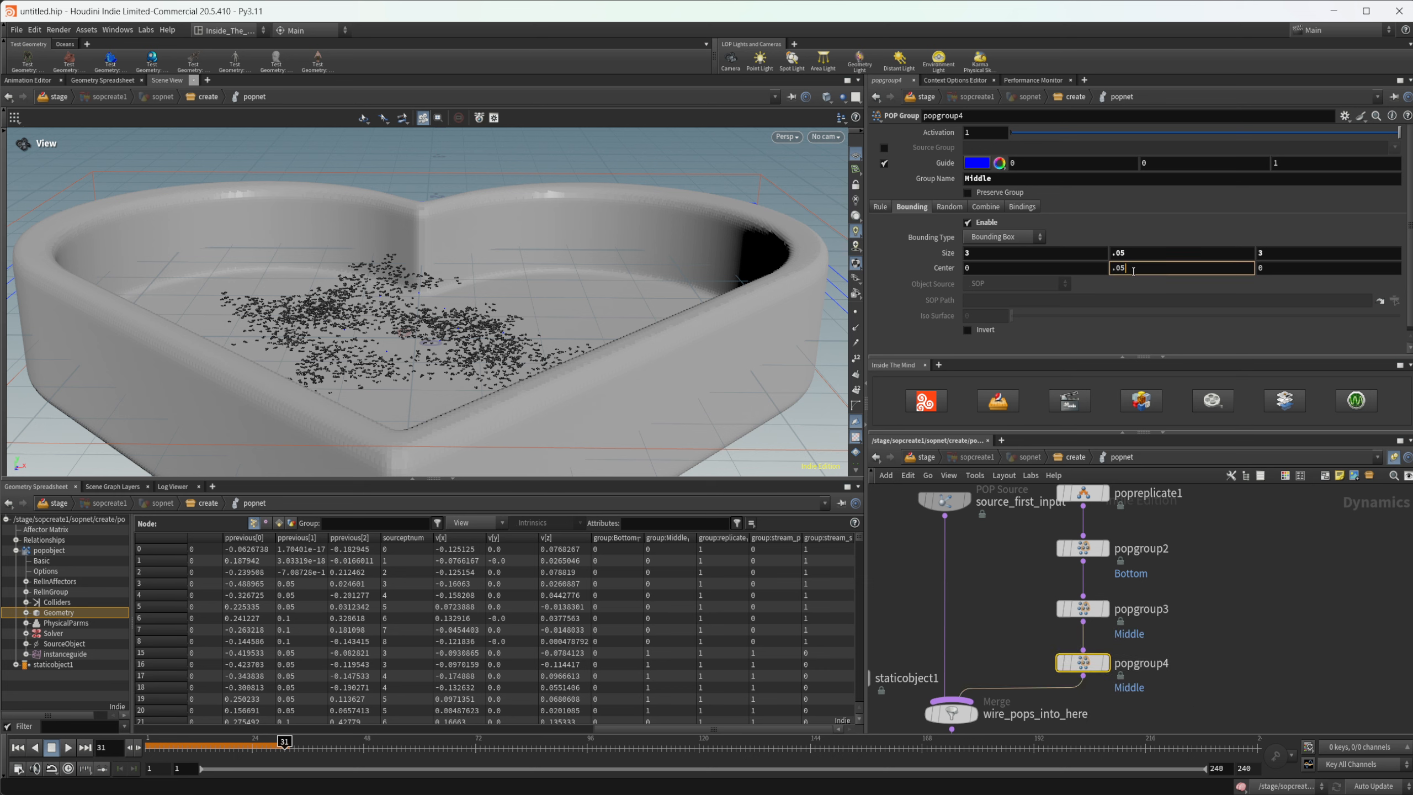
{"action": "type", "text": ".1"}
{"action": "key", "text": "Return"}
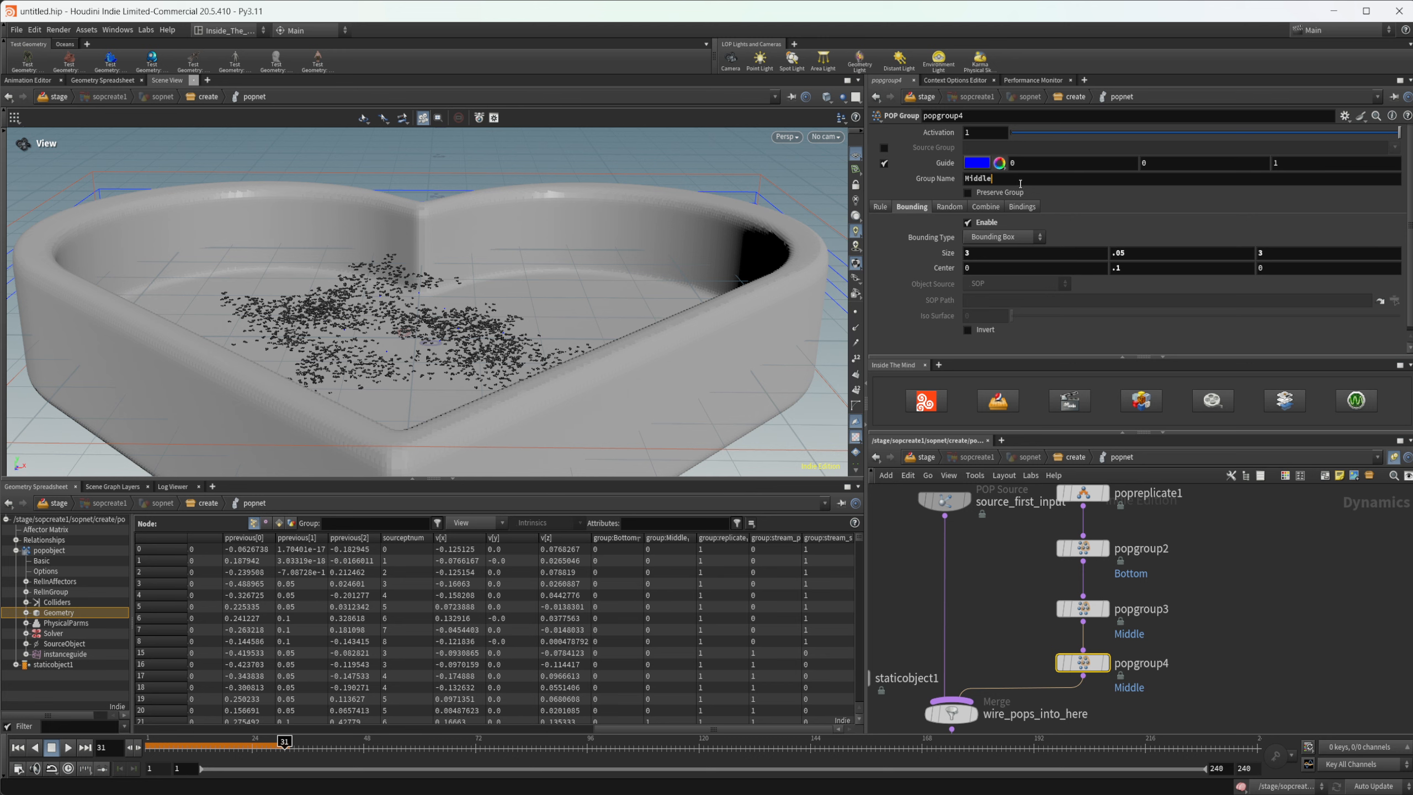
{"action": "left_click_drag", "start_coordinate": [999, 179], "coordinate": [866, 187]}
{"action": "type", "text": "TO"}
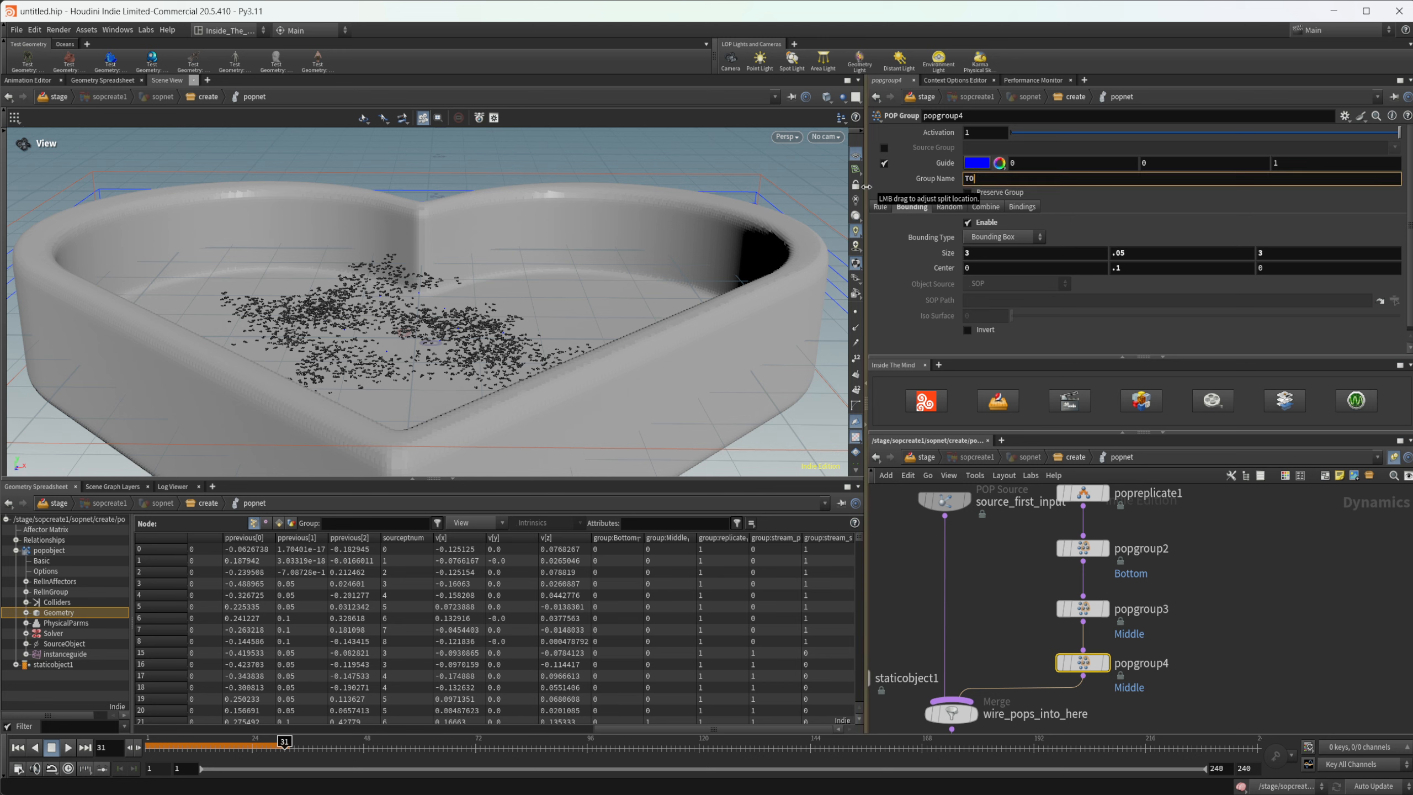
{"action": "type", "text": "op"}
{"action": "key", "text": "Return"}
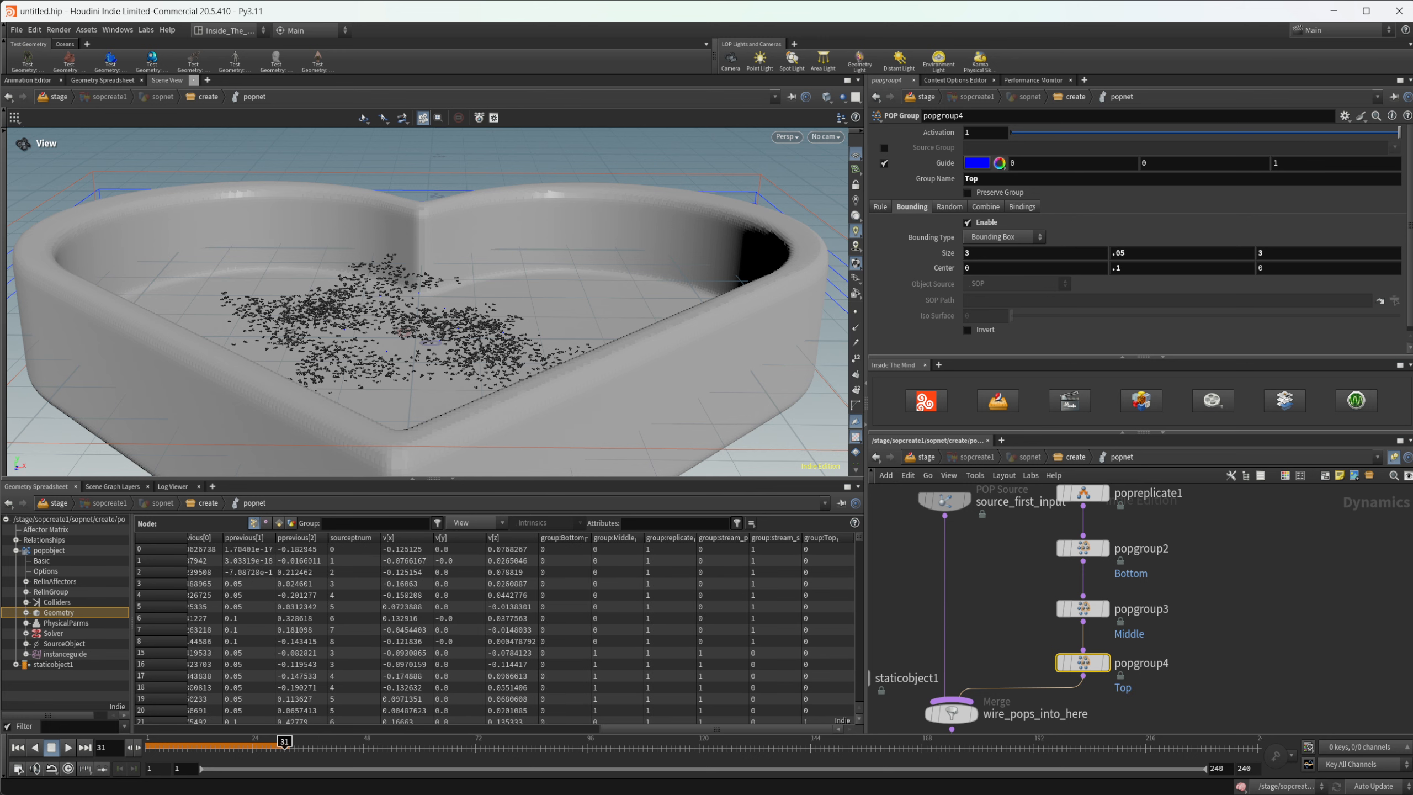
- Move popreplicate1 and the three POP Group nodes up together to make room above wire_pops_into_here
{"action": "scroll", "coordinate": [1289, 678], "scroll_direction": "down", "scroll_amount": 3}
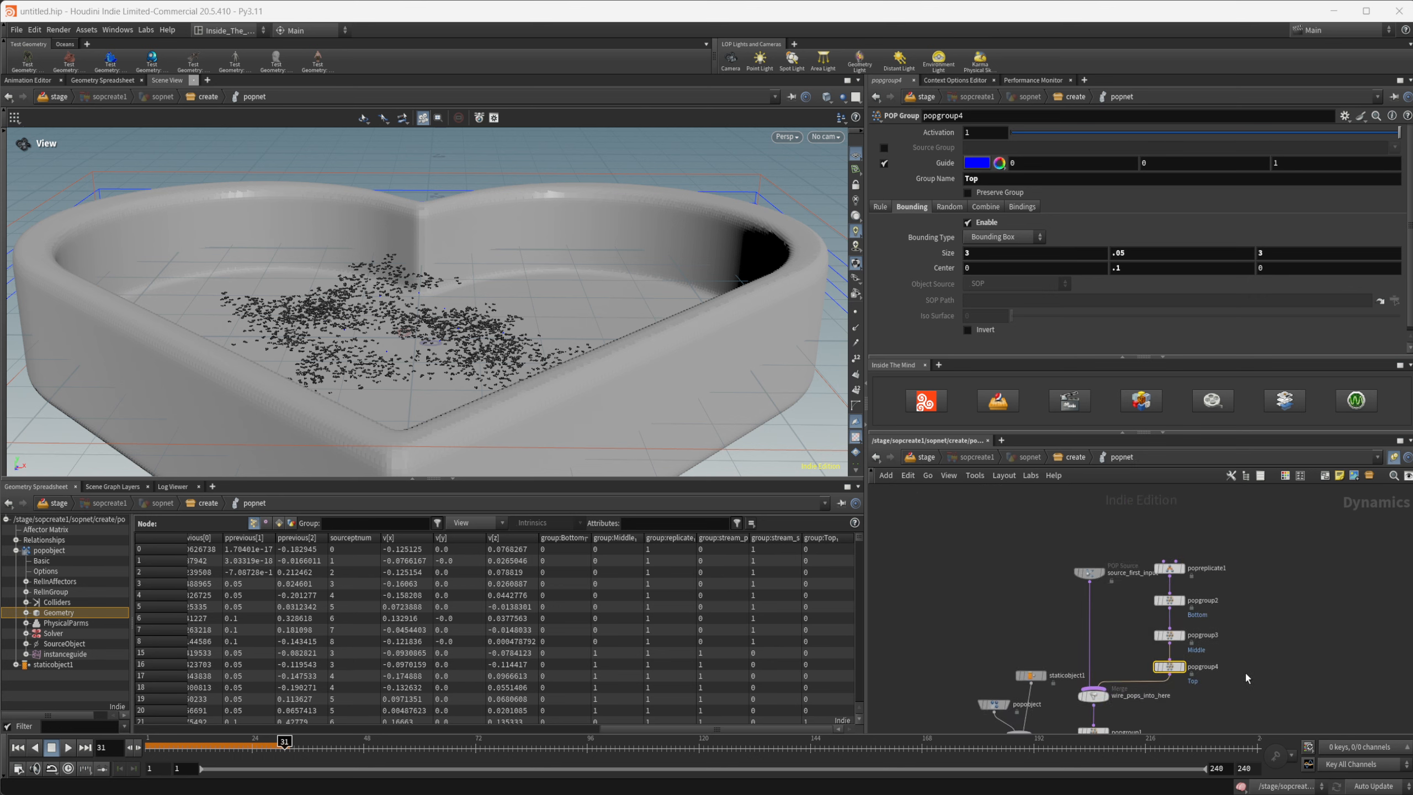
{"action": "mouse_move", "coordinate": [1196, 730]}
{"action": "middle_mouse_down"}
{"action": "mouse_move", "coordinate": [1245, 598]}
{"action": "mouse_move", "coordinate": [1207, 727]}
{"action": "middle_mouse_up"}
{"action": "left_click_drag", "start_coordinate": [1258, 671], "coordinate": [1174, 540]}
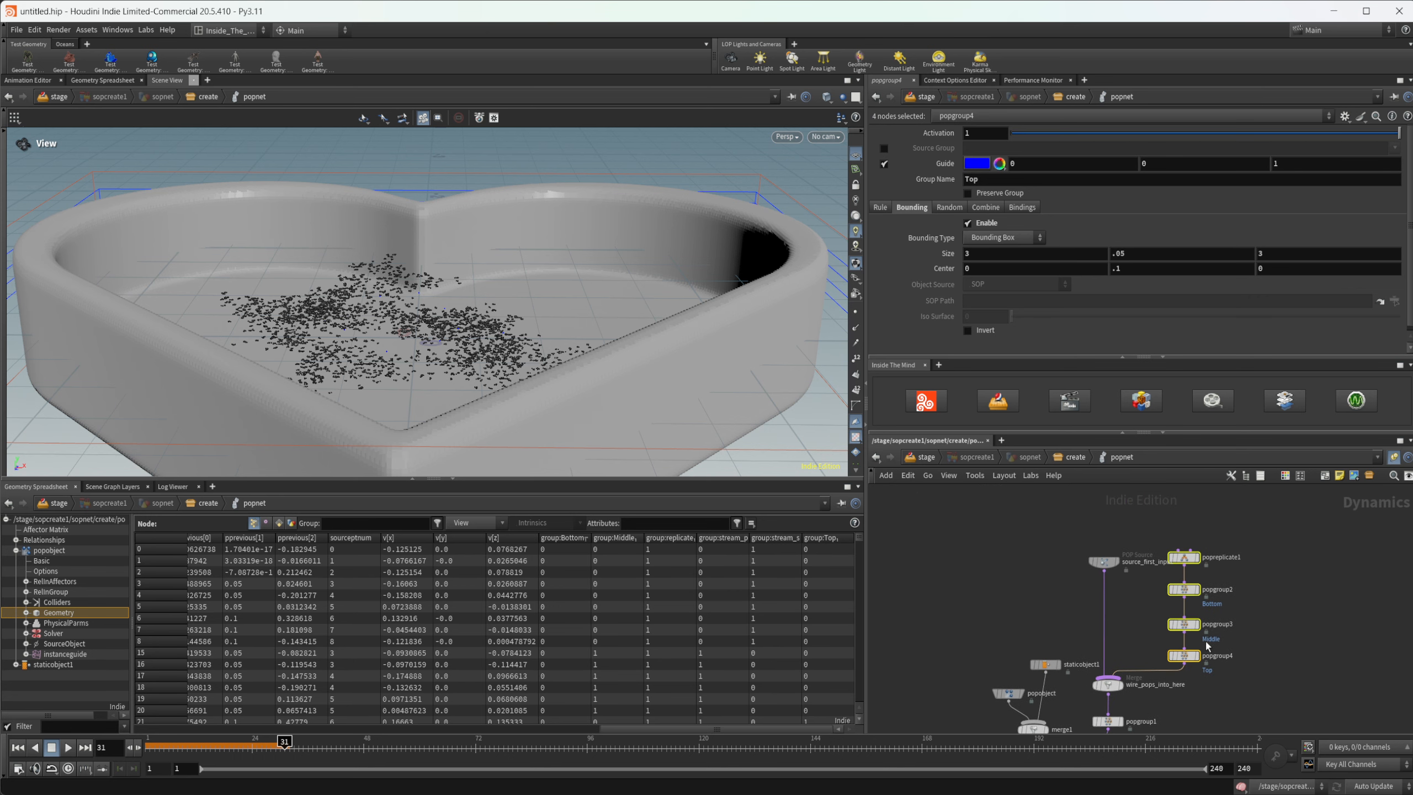
{"action": "left_click_drag", "start_coordinate": [1184, 656], "coordinate": [1191, 553]}
{"action": "scroll", "coordinate": [1207, 604], "scroll_direction": "up", "scroll_amount": 2}
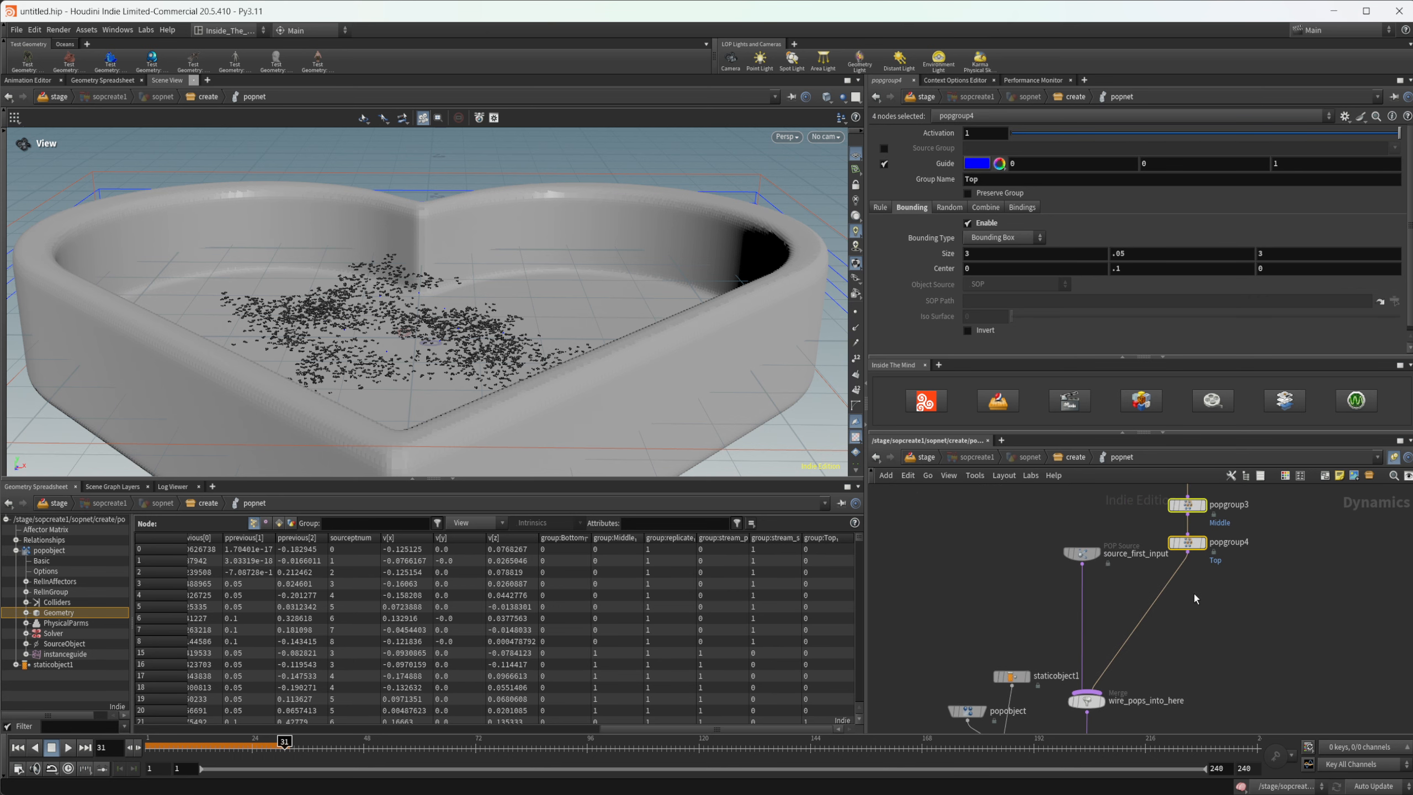
- Add a POP Advect by Volumes node in the wire below popgroup4
{"action": "key", "text": "Tab"}
{"action": "type", "text": "pop adv"}
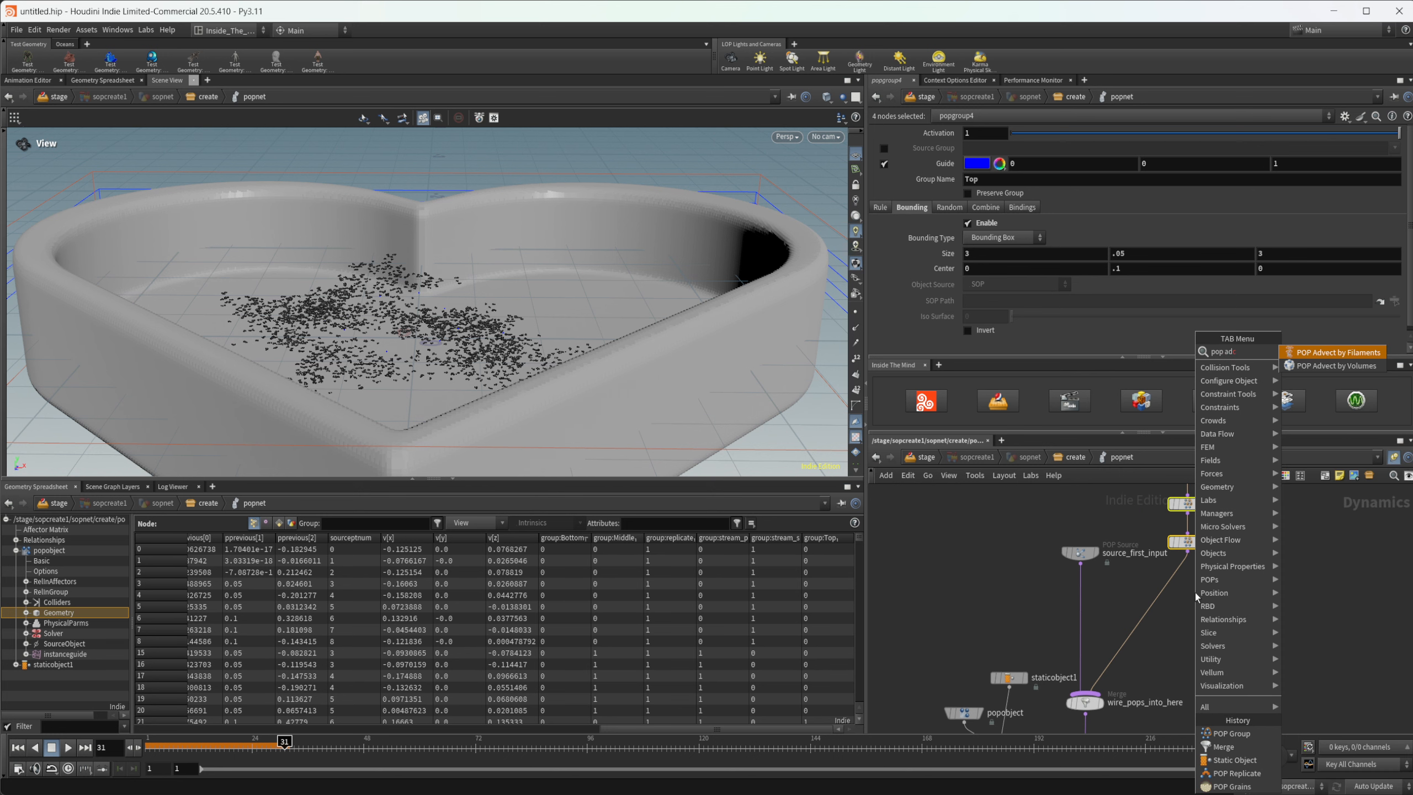
{"action": "key", "text": "Down"}
{"action": "key", "text": "Return"}
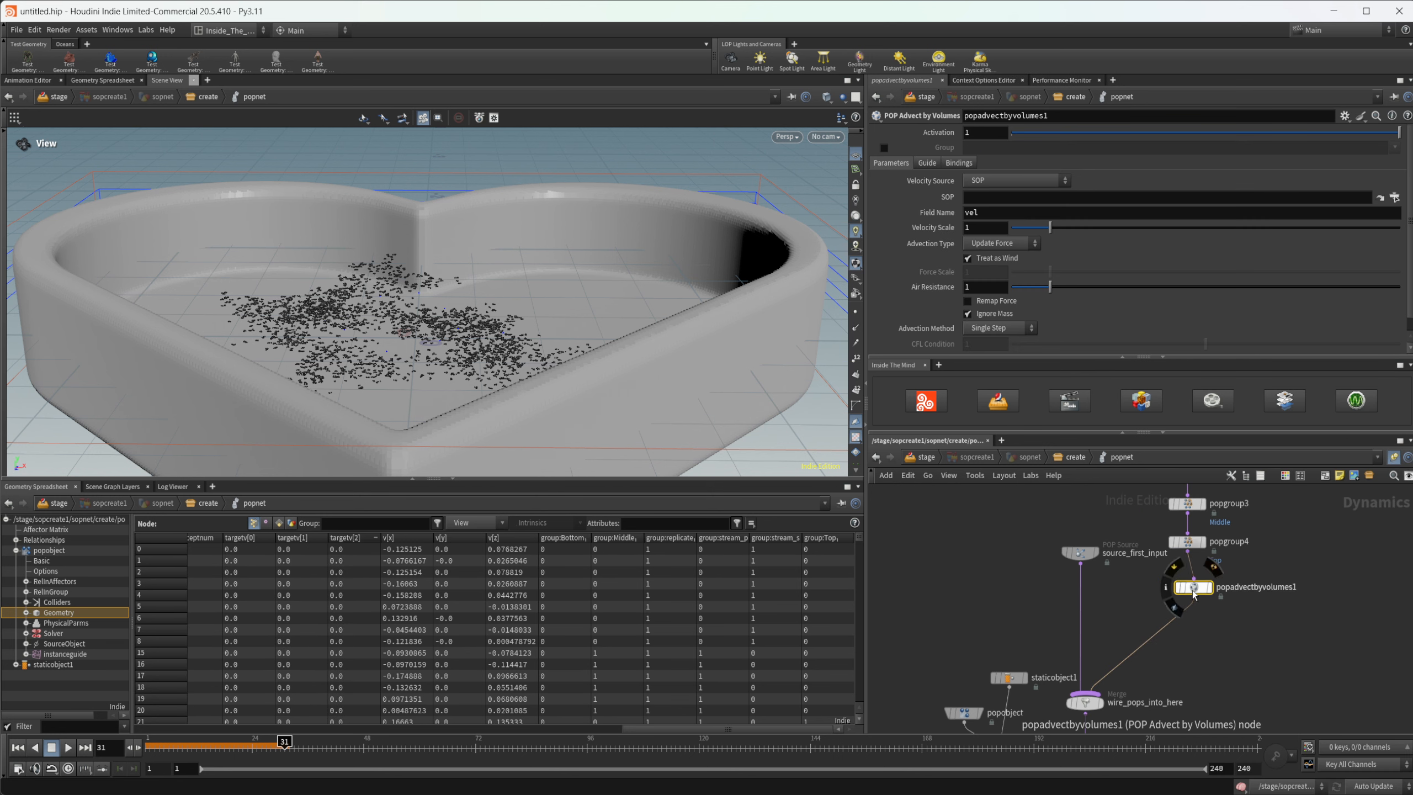
{"action": "left_click", "coordinate": [1185, 591]}
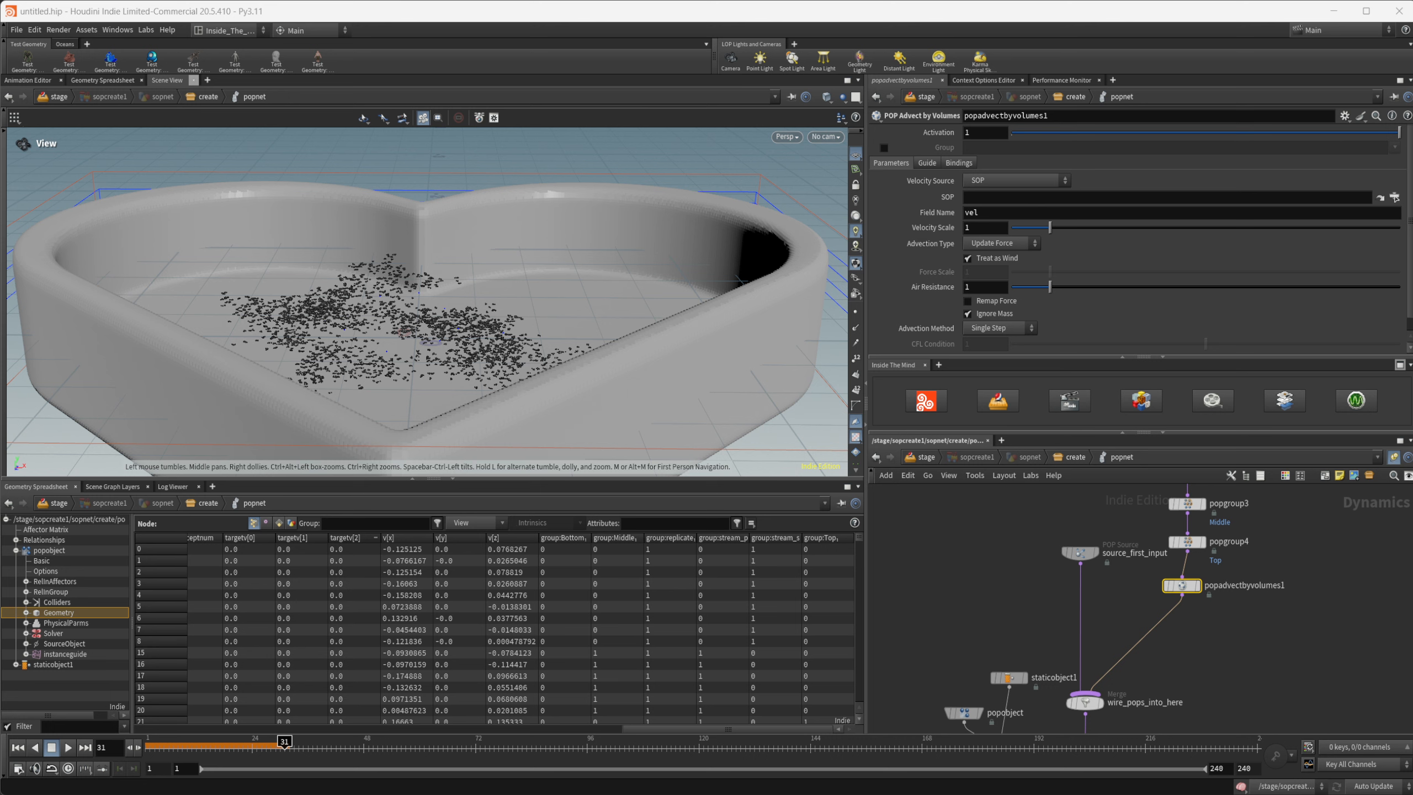
{"action": "scroll", "coordinate": [1217, 596], "scroll_direction": "up", "scroll_amount": 5}
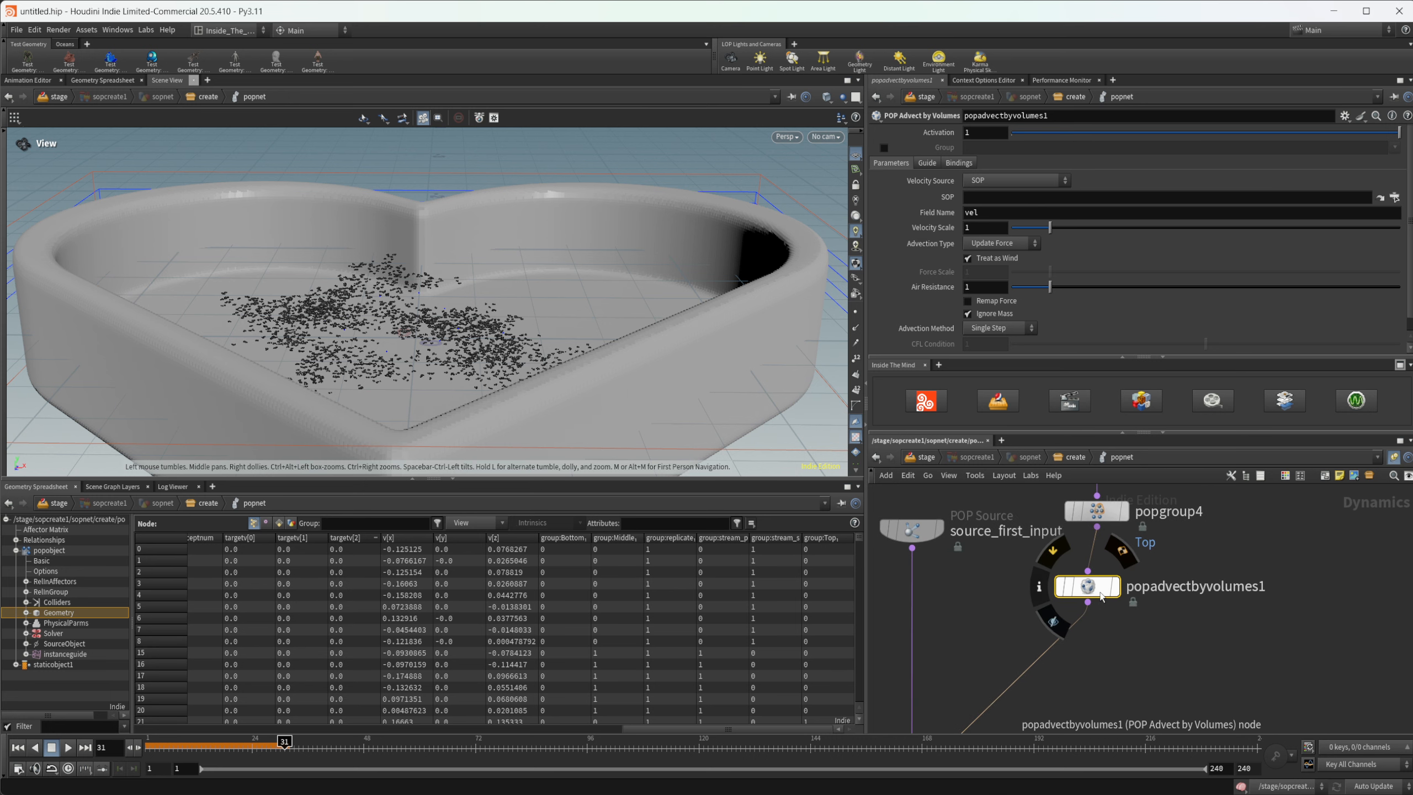
{"action": "left_click_drag", "start_coordinate": [1108, 594], "coordinate": [1121, 594]}
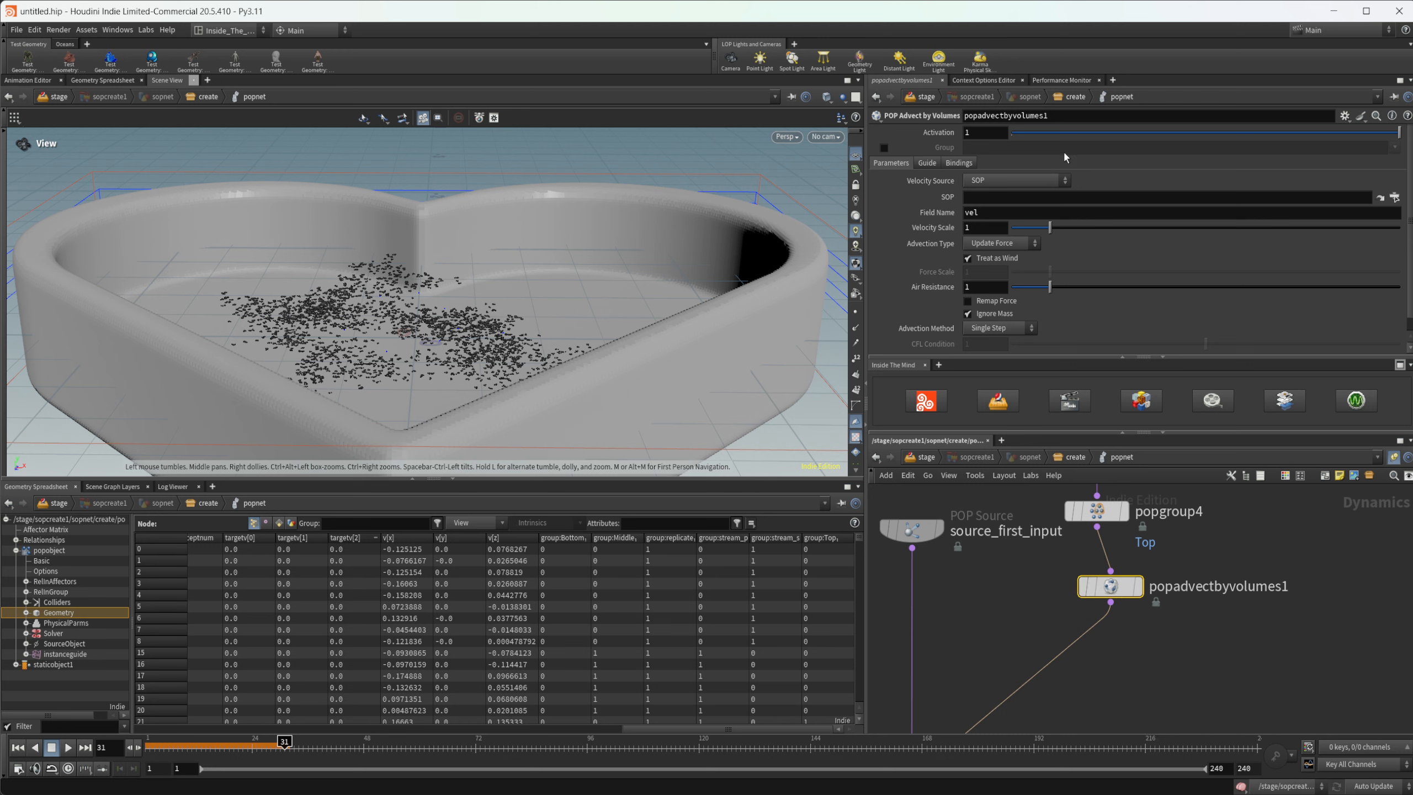
- Set popadvectbyvolumes1's velocity SOP to /stage/sopcreate1/sopnet/create/VF1 and restrict it to the Bottom group
{"action": "left_click", "coordinate": [1394, 197]}
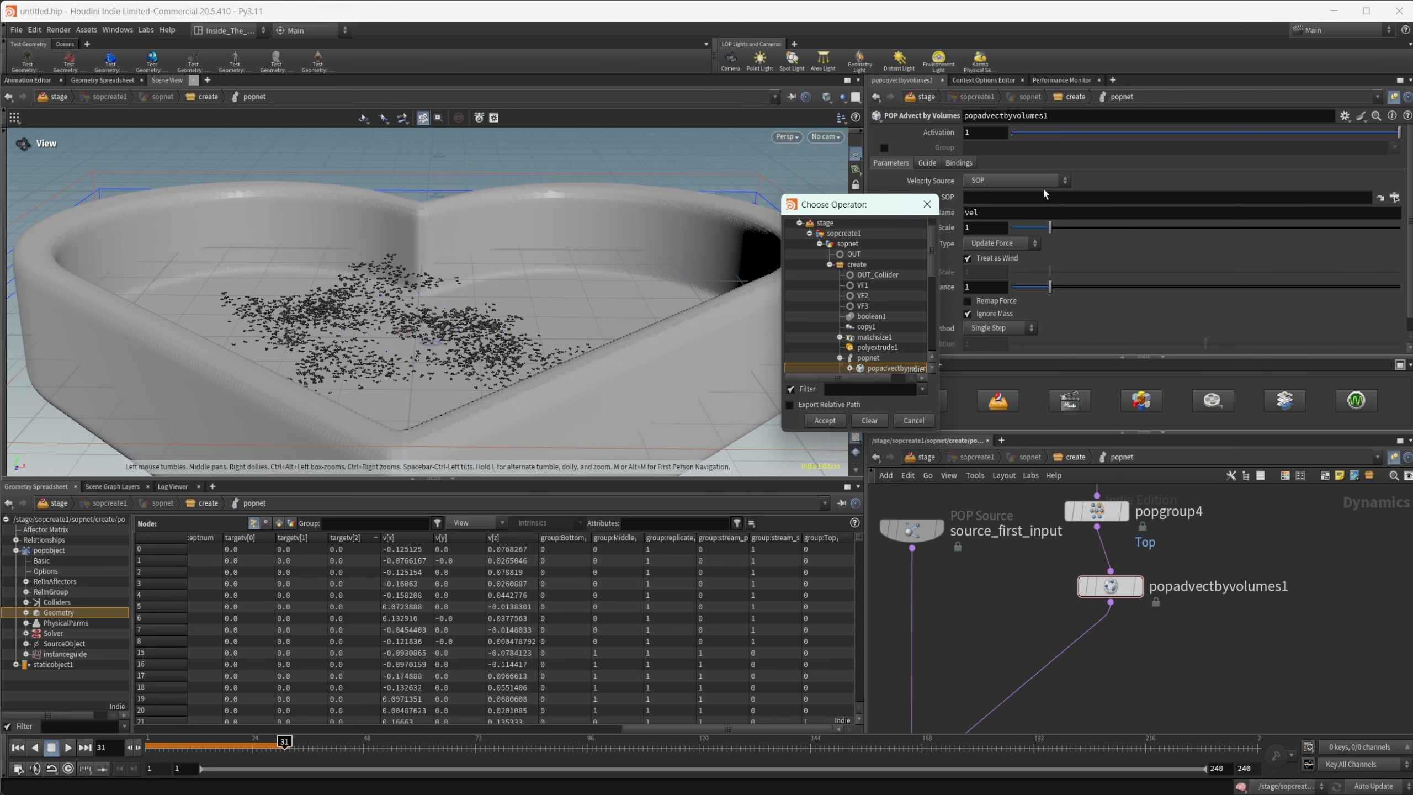
{"action": "left_click", "coordinate": [862, 285]}
{"action": "left_click", "coordinate": [838, 421]}
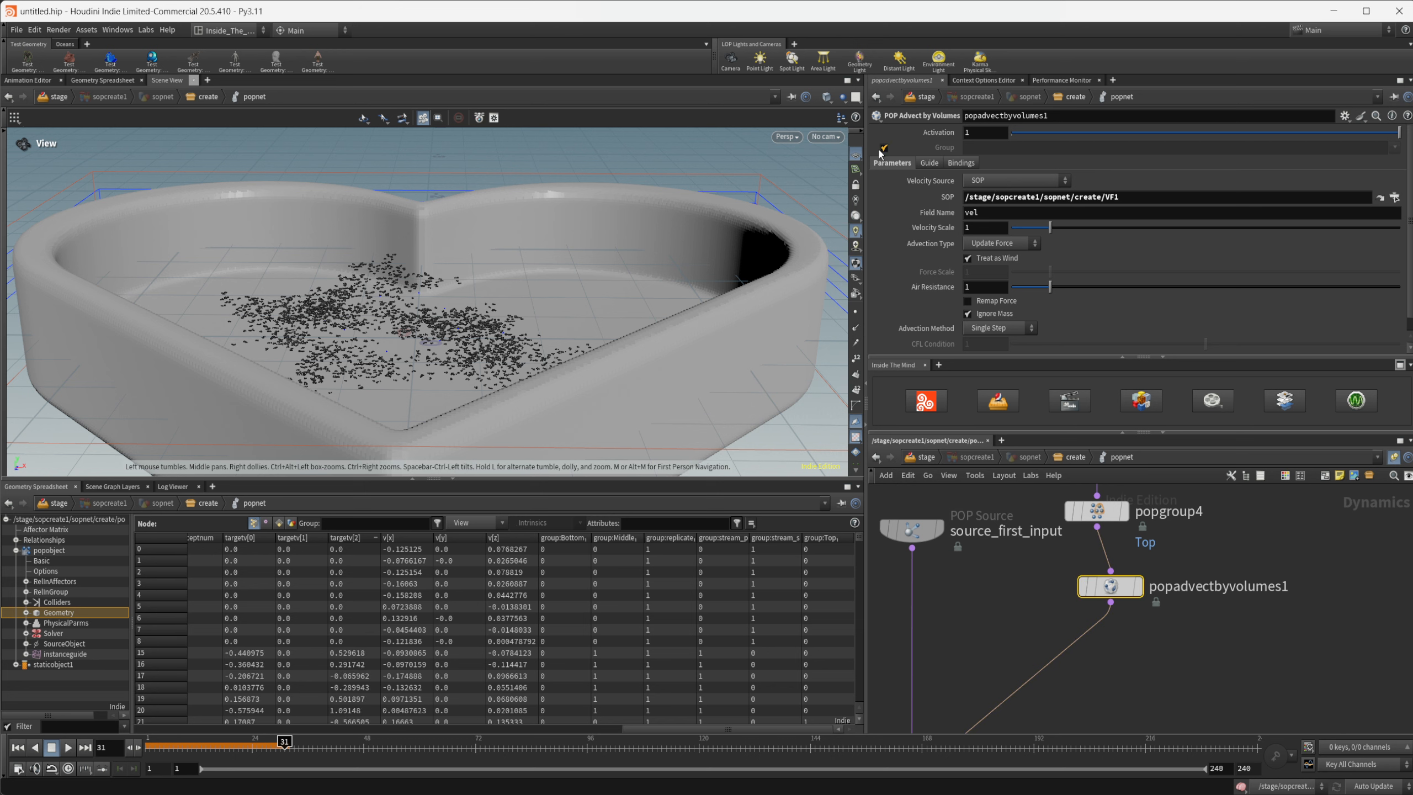
{"action": "left_click", "coordinate": [1394, 148]}
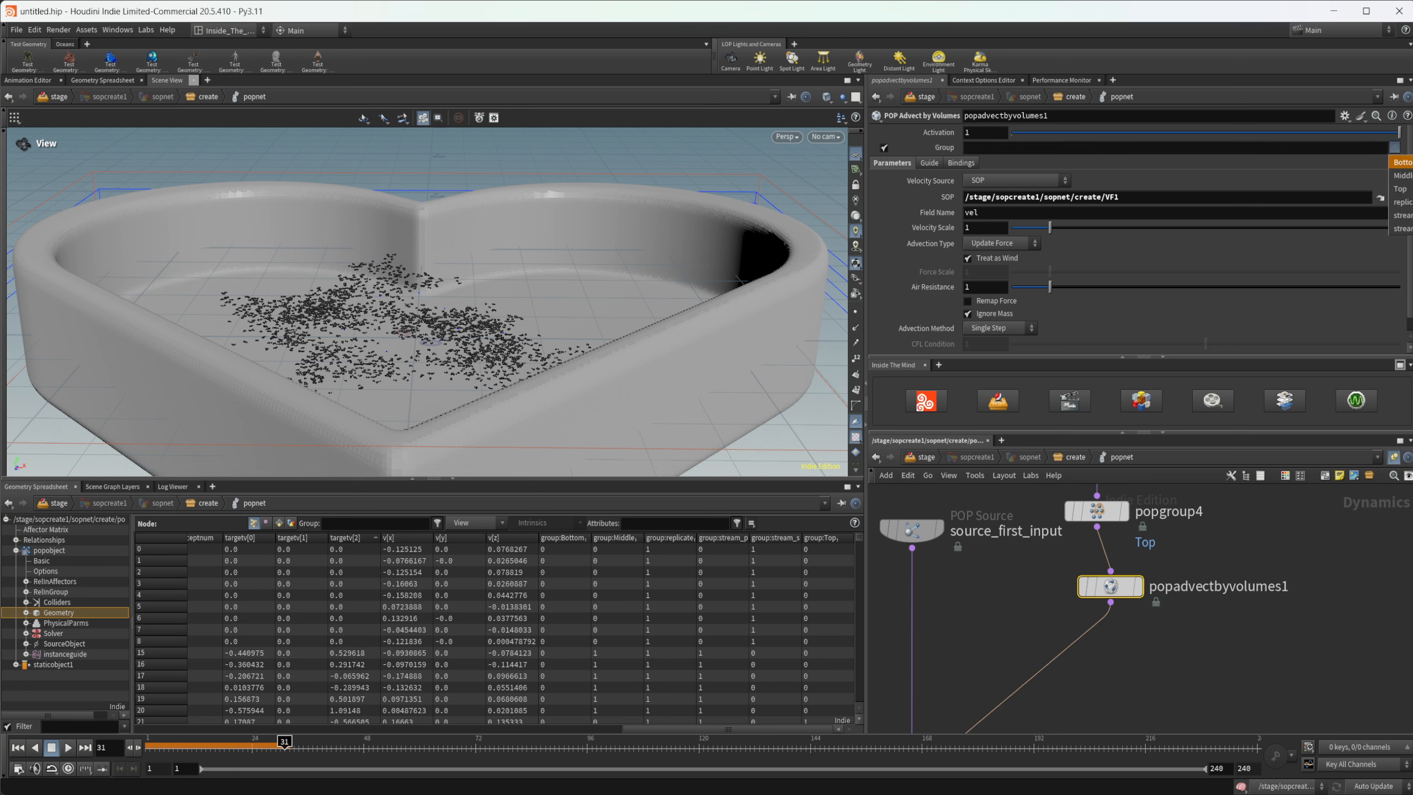
{"action": "left_click", "coordinate": [1400, 162]}
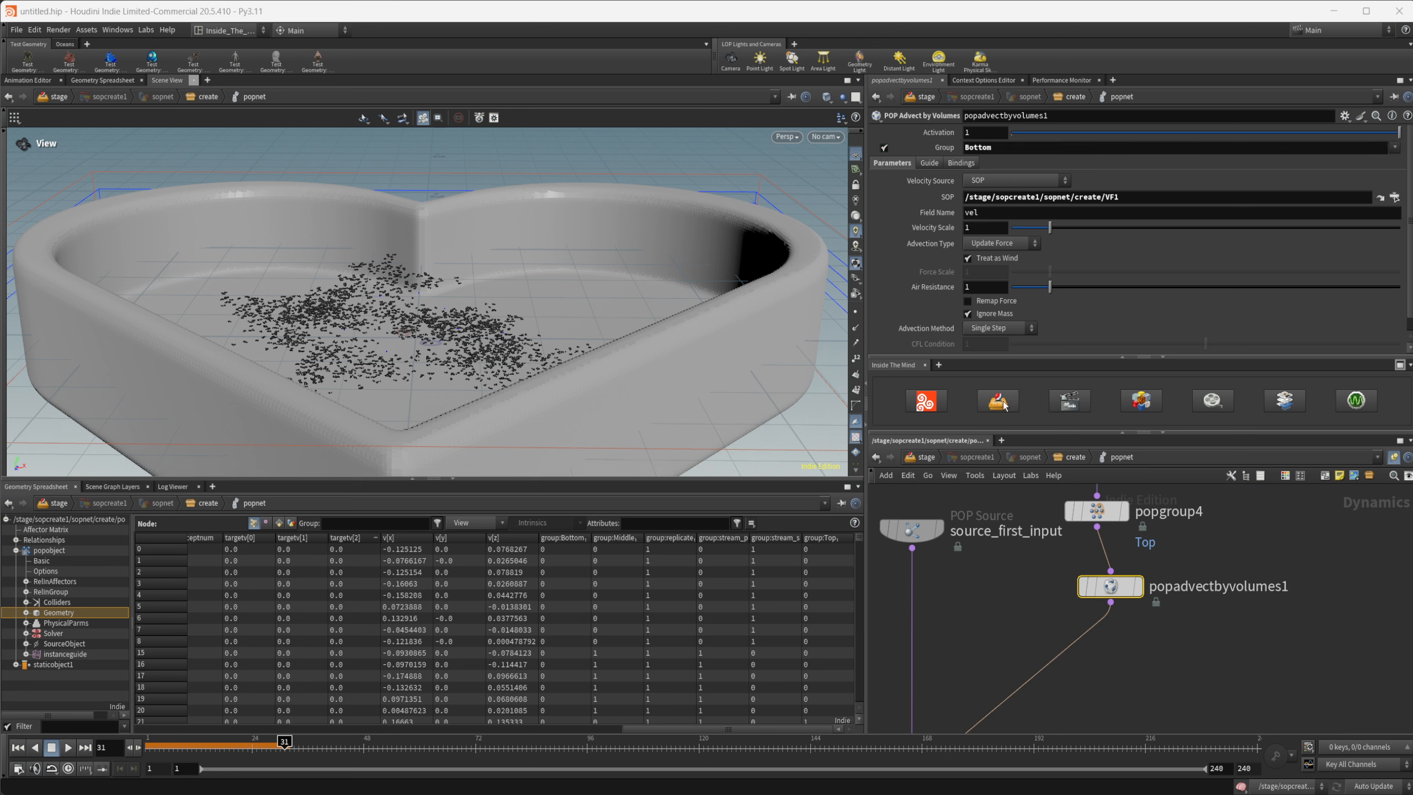
- Set popadvectbyvolumes1's advection type to Update Velocity with a velocity blend of 0.035
{"action": "left_click", "coordinate": [1021, 246]}
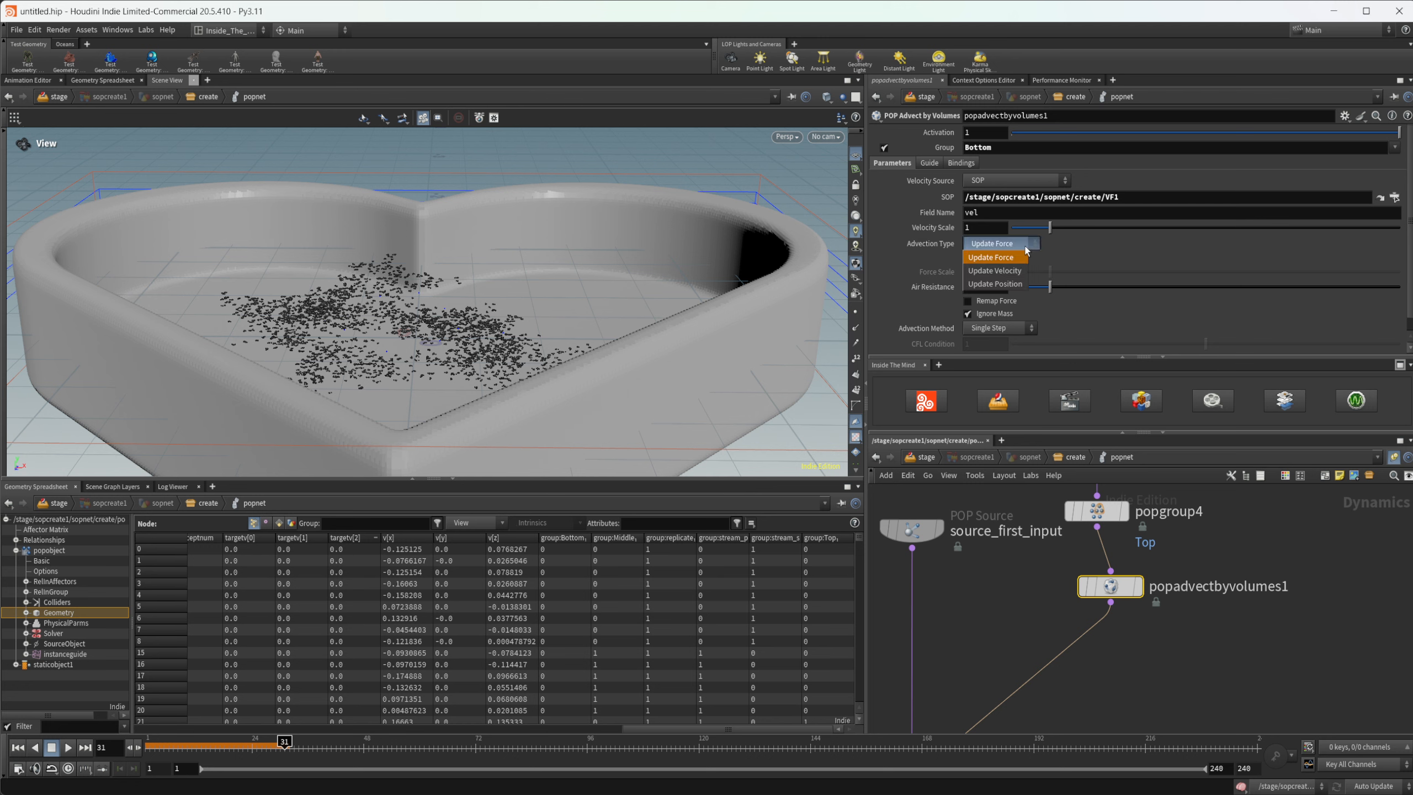
{"action": "left_click", "coordinate": [994, 270]}
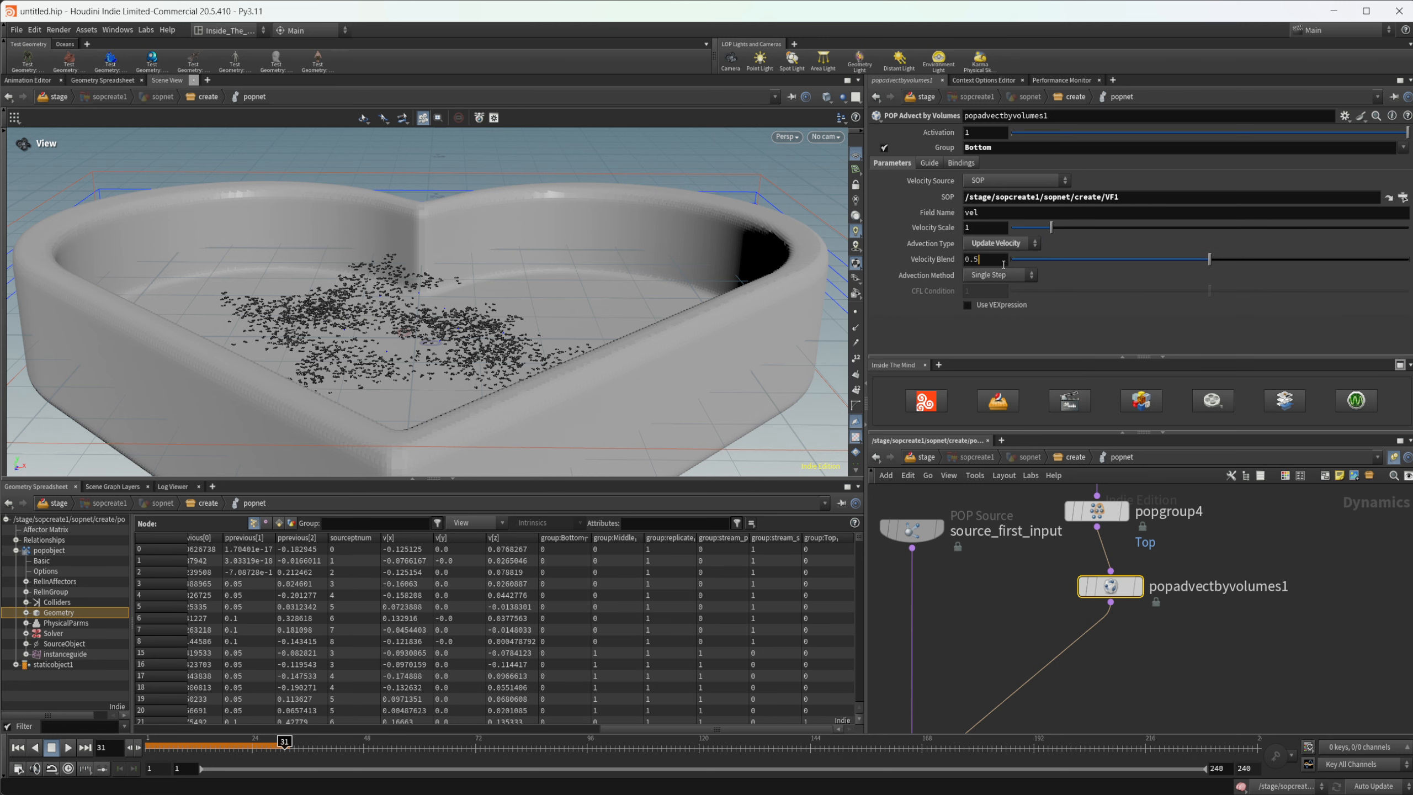
{"action": "left_click", "coordinate": [1025, 259]}
- Duplicate popadvectbyvolumes1 twice into the wire below it
{"action": "middle_click_drag", "start_coordinate": [1183, 639], "coordinate": [1170, 602]}
{"action": "left_click_drag", "start_coordinate": [1101, 554], "coordinate": [1084, 681]}
- Set popadvectbyvolumes2's group to Middle and its velocity SOP to /stage/sopcreate1/sopnet/create/VF2
{"action": "left_click", "coordinate": [1083, 611]}
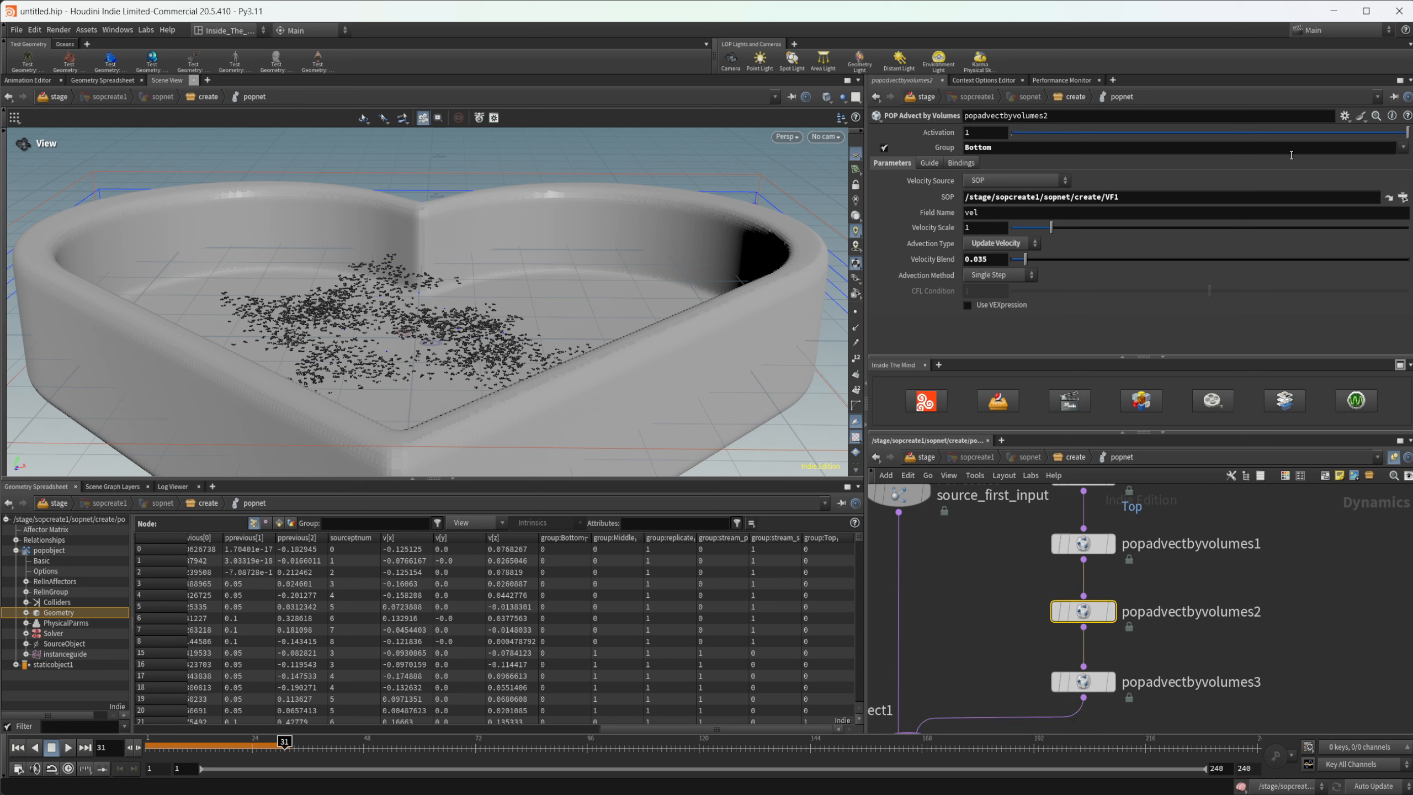
{"action": "left_click_drag", "start_coordinate": [1289, 152], "coordinate": [952, 159]}
{"action": "key", "text": "BackSpace"}
{"action": "left_click", "coordinate": [1404, 147]}
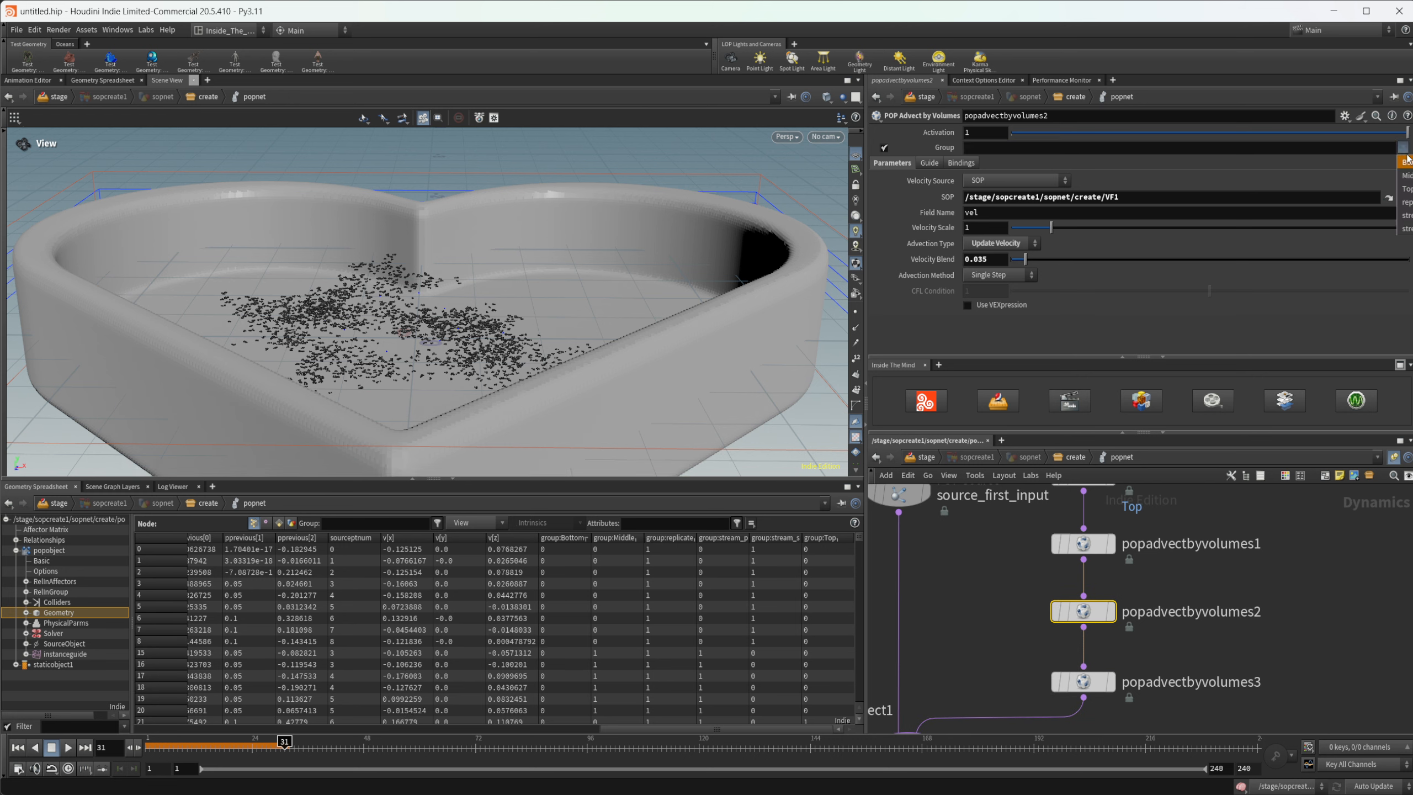
{"action": "left_click", "coordinate": [1407, 162]}
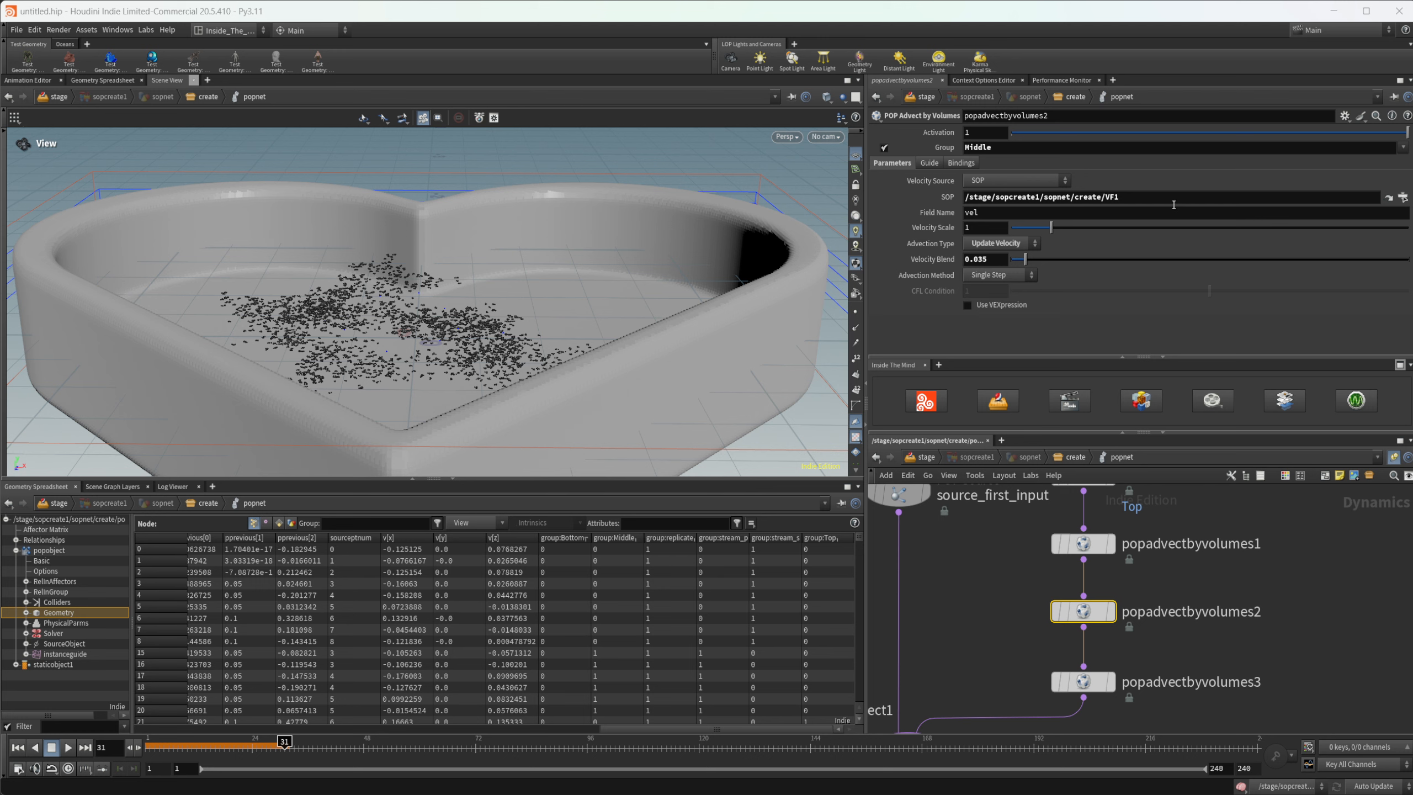
{"action": "left_click", "coordinate": [1176, 203]}
{"action": "key", "text": "BackSpace"}
{"action": "type", "text": "2"}
{"action": "key", "text": "Return"}
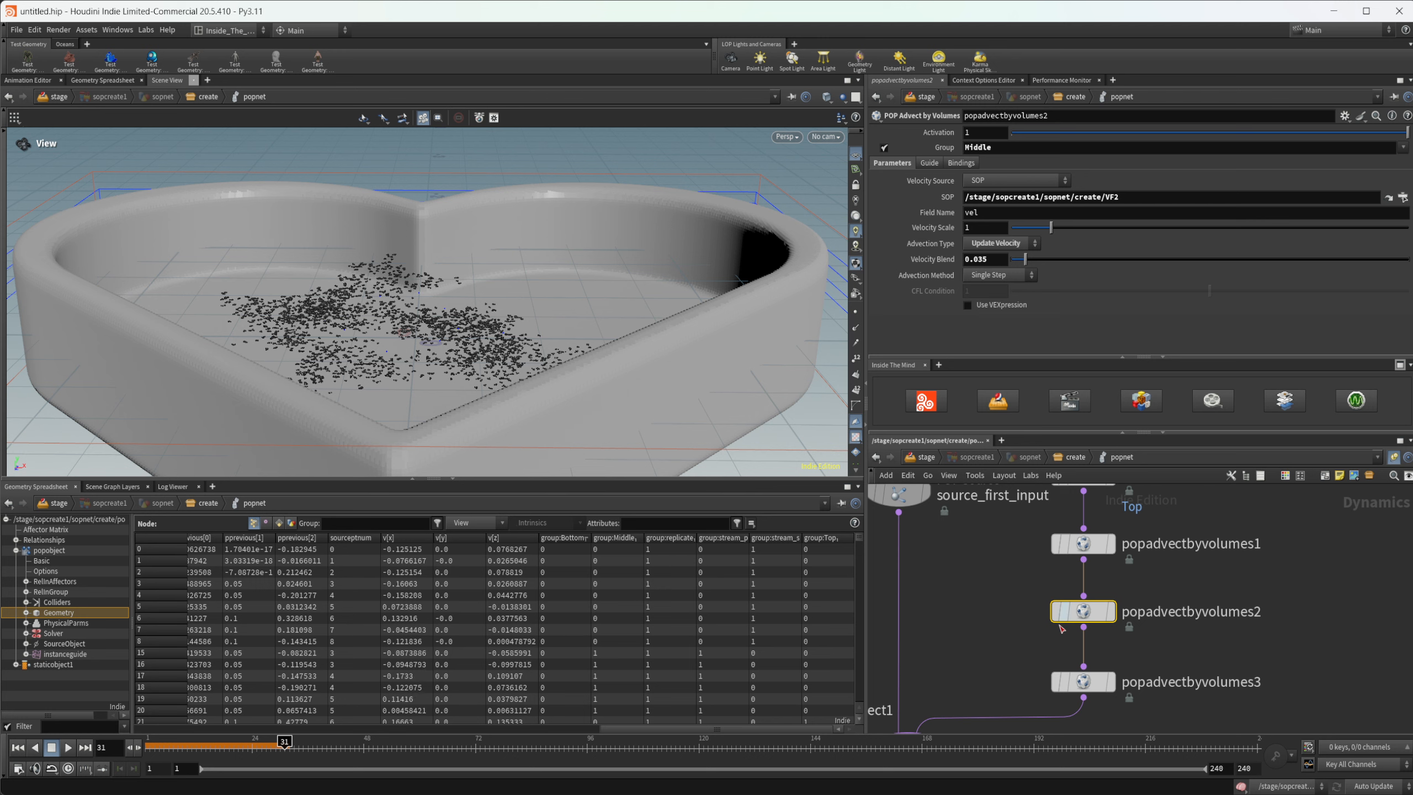
- Set popadvectbyvolumes3's group to Top and its velocity SOP to /stage/sopcreate1/sopnet/create/VF3
{"action": "left_click", "coordinate": [1082, 681]}
{"action": "left_click_drag", "start_coordinate": [1112, 147], "coordinate": [905, 170]}
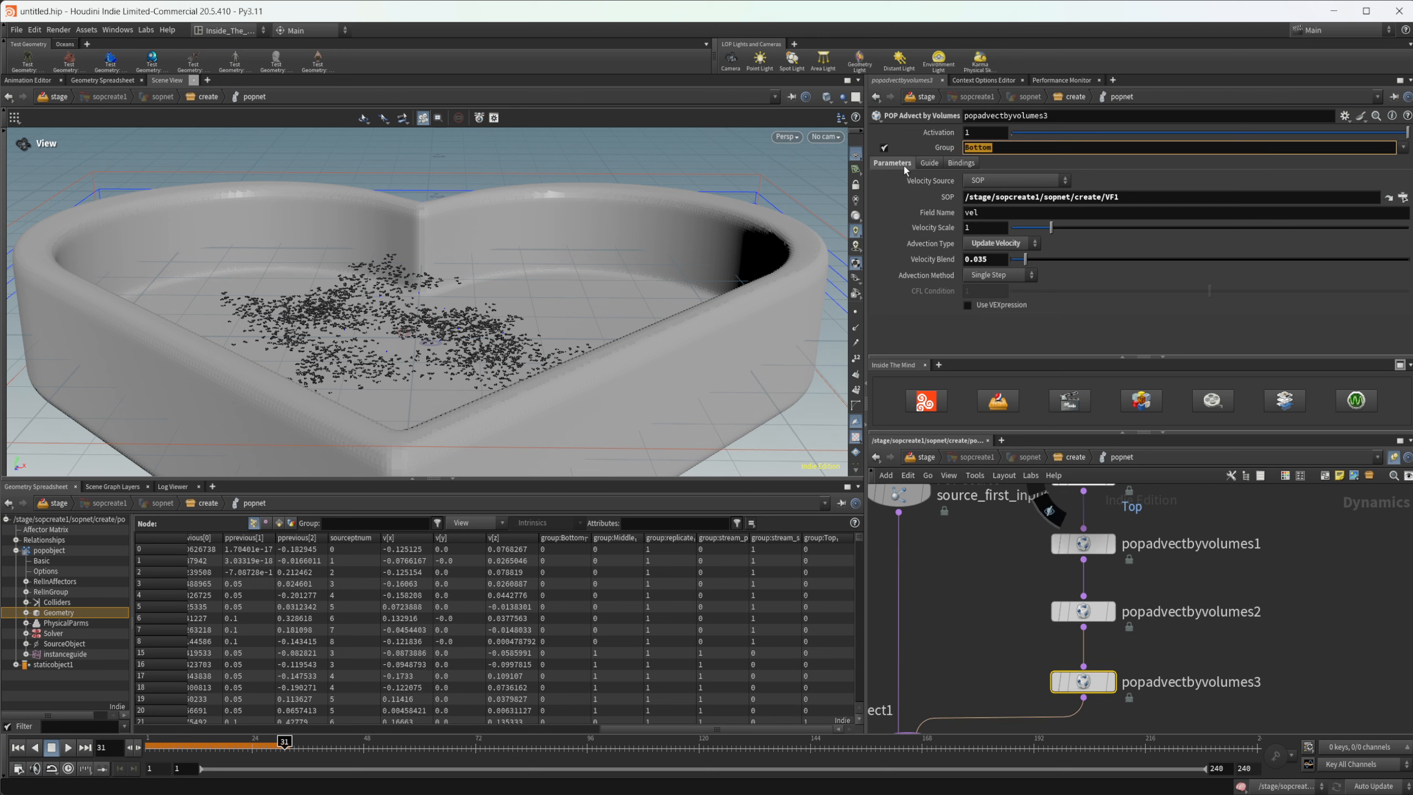
{"action": "key", "text": "BackSpace"}
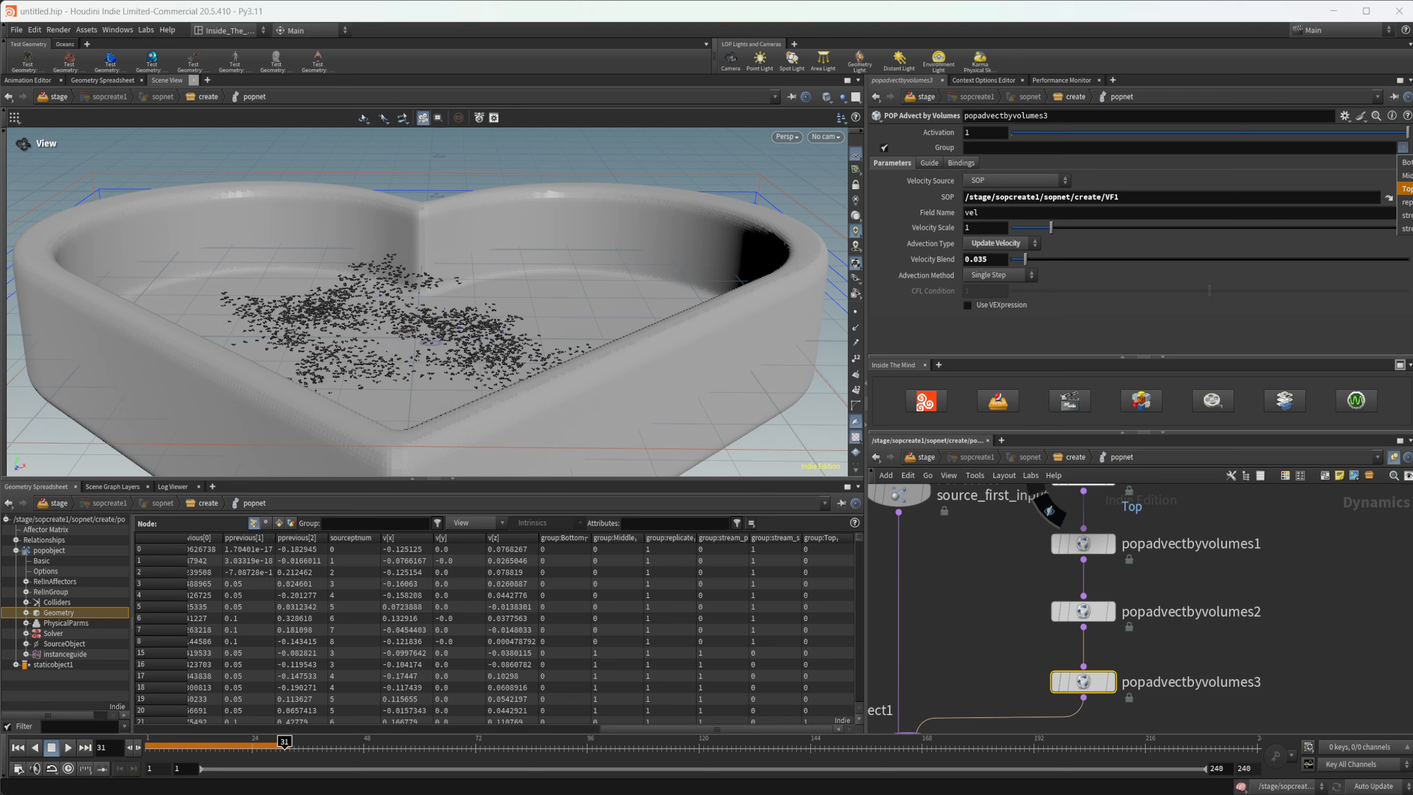
{"action": "left_click", "coordinate": [1408, 189]}
{"action": "left_click", "coordinate": [1133, 200]}
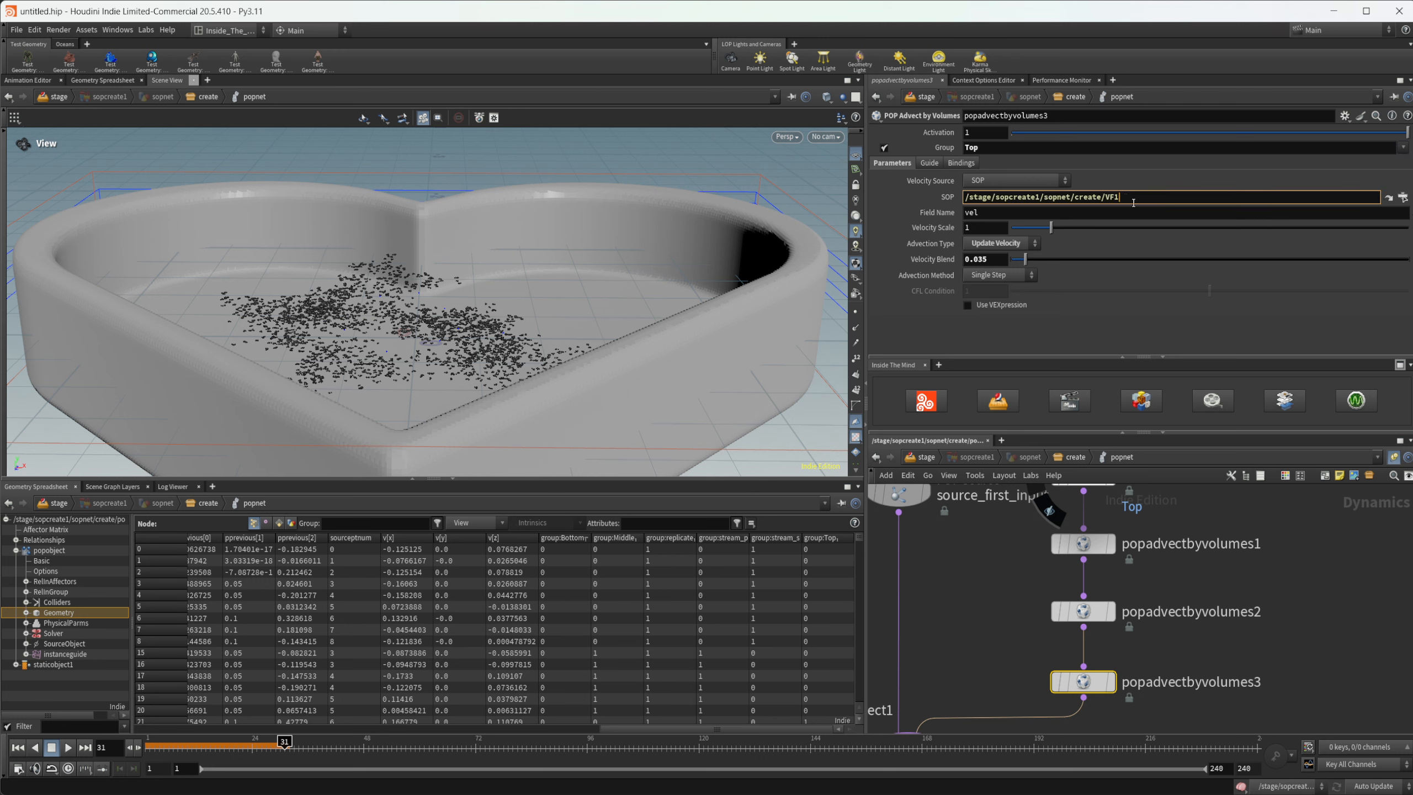
{"action": "key", "text": "Return"}
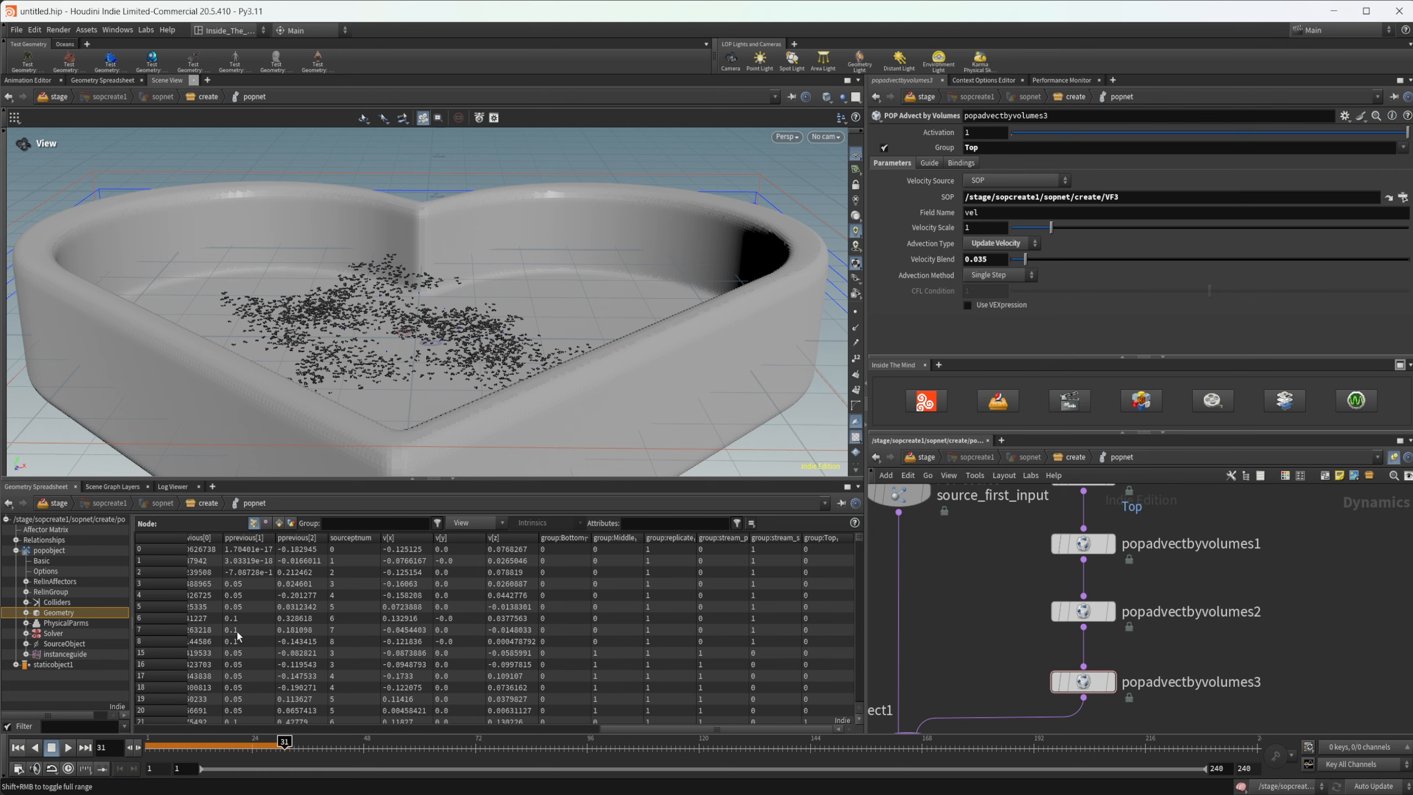
- In the create network, insert a Time Shift between boolean1 and matchsize1 and delete its Frame channels to hold it at frame 1
{"action": "left_click_drag", "start_coordinate": [476, 330], "coordinate": [432, 269]}
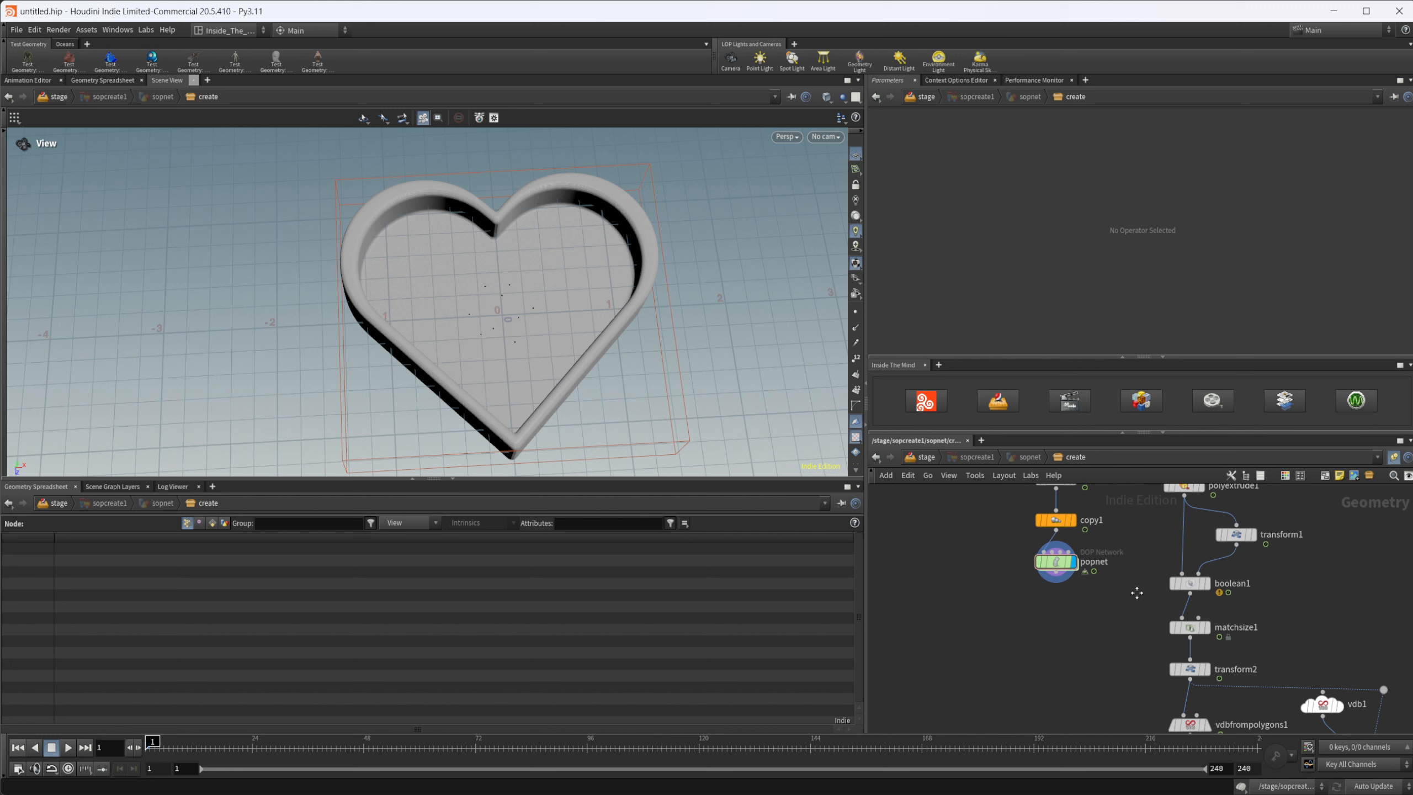
{"action": "middle_click_drag", "start_coordinate": [1136, 592], "coordinate": [1087, 603]}
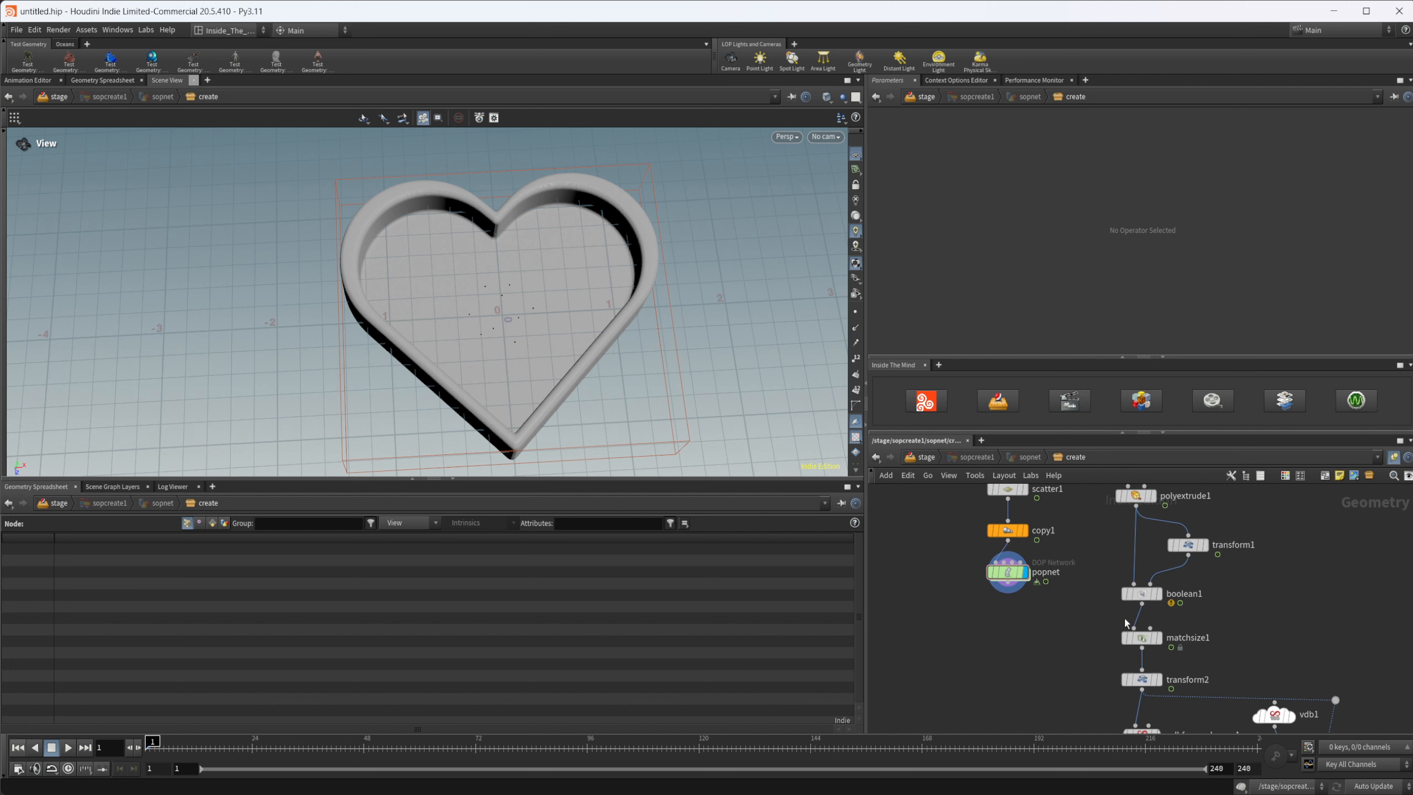
{"action": "middle_click_drag", "start_coordinate": [1152, 662], "coordinate": [1088, 642]}
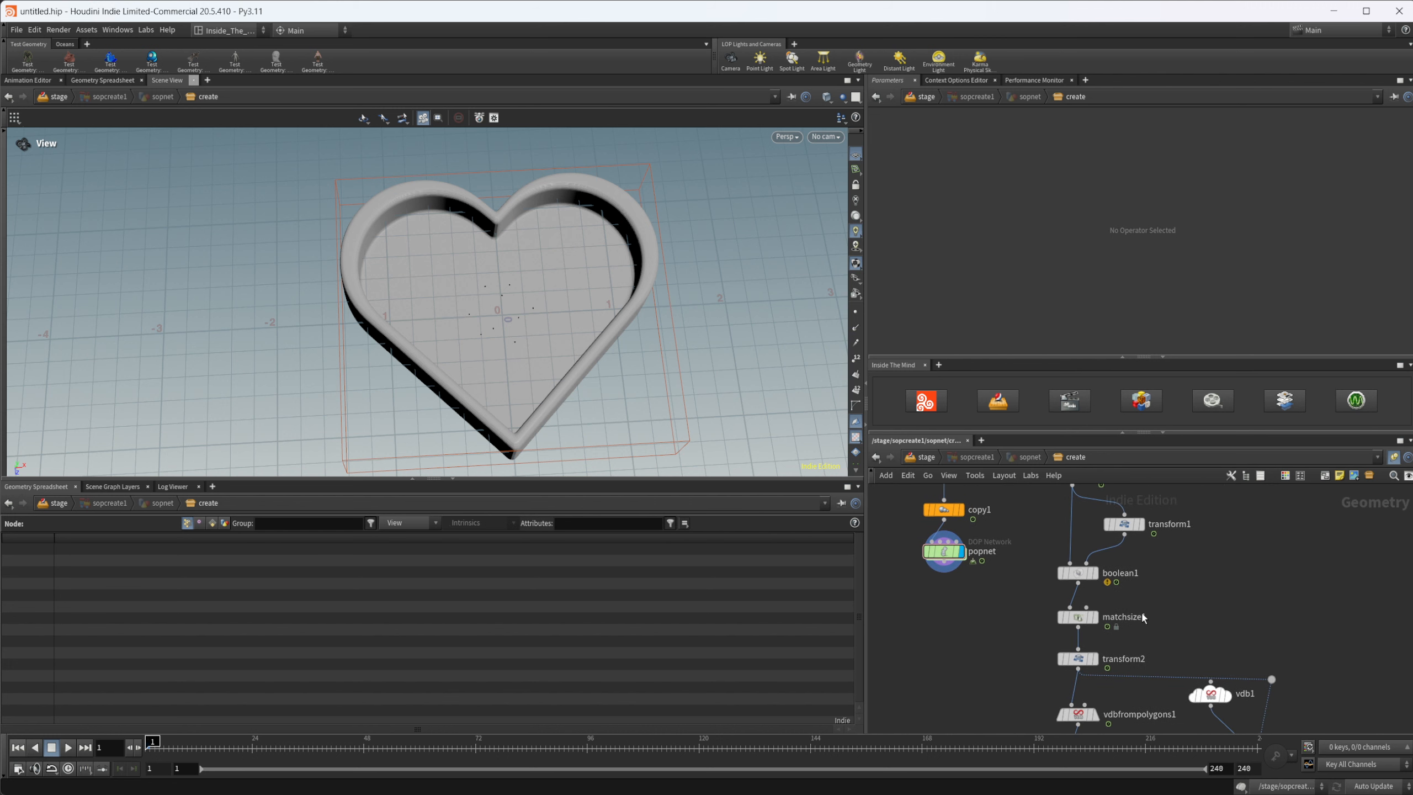
{"action": "key", "text": "Tab"}
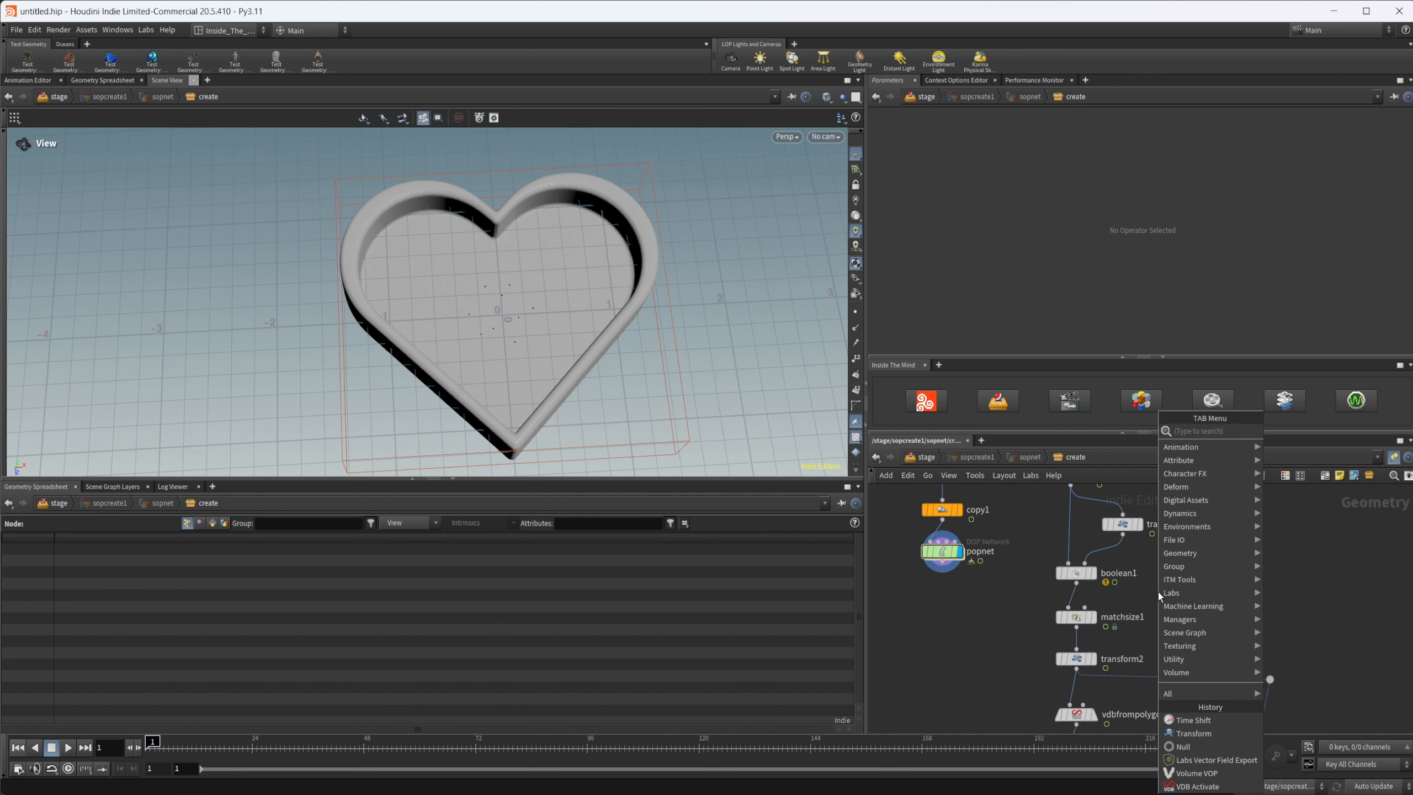
{"action": "type", "text": "time s"}
{"action": "key", "text": "Escape"}
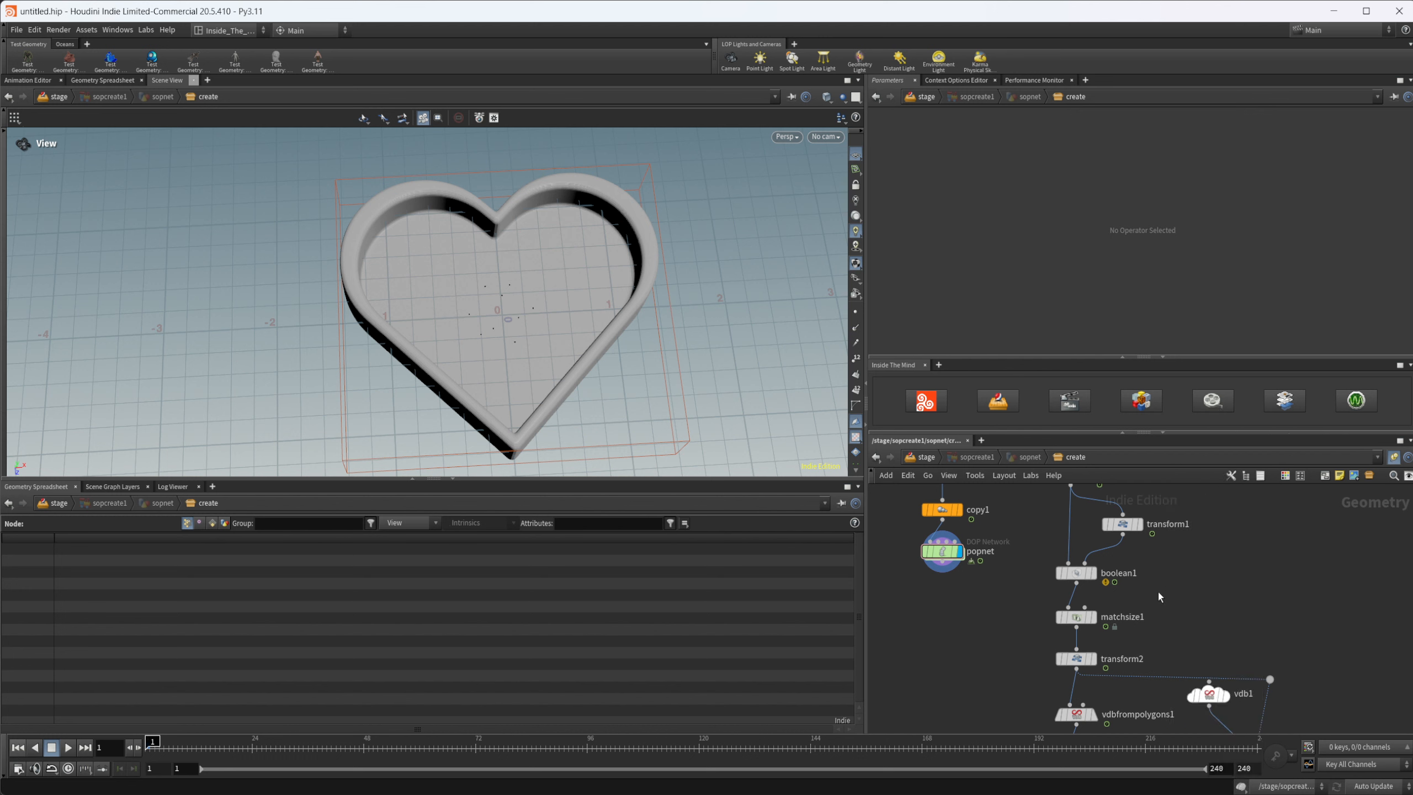
{"action": "left_click", "coordinate": [1158, 592]}
{"action": "left_click_drag", "start_coordinate": [1044, 580], "coordinate": [1033, 612]}
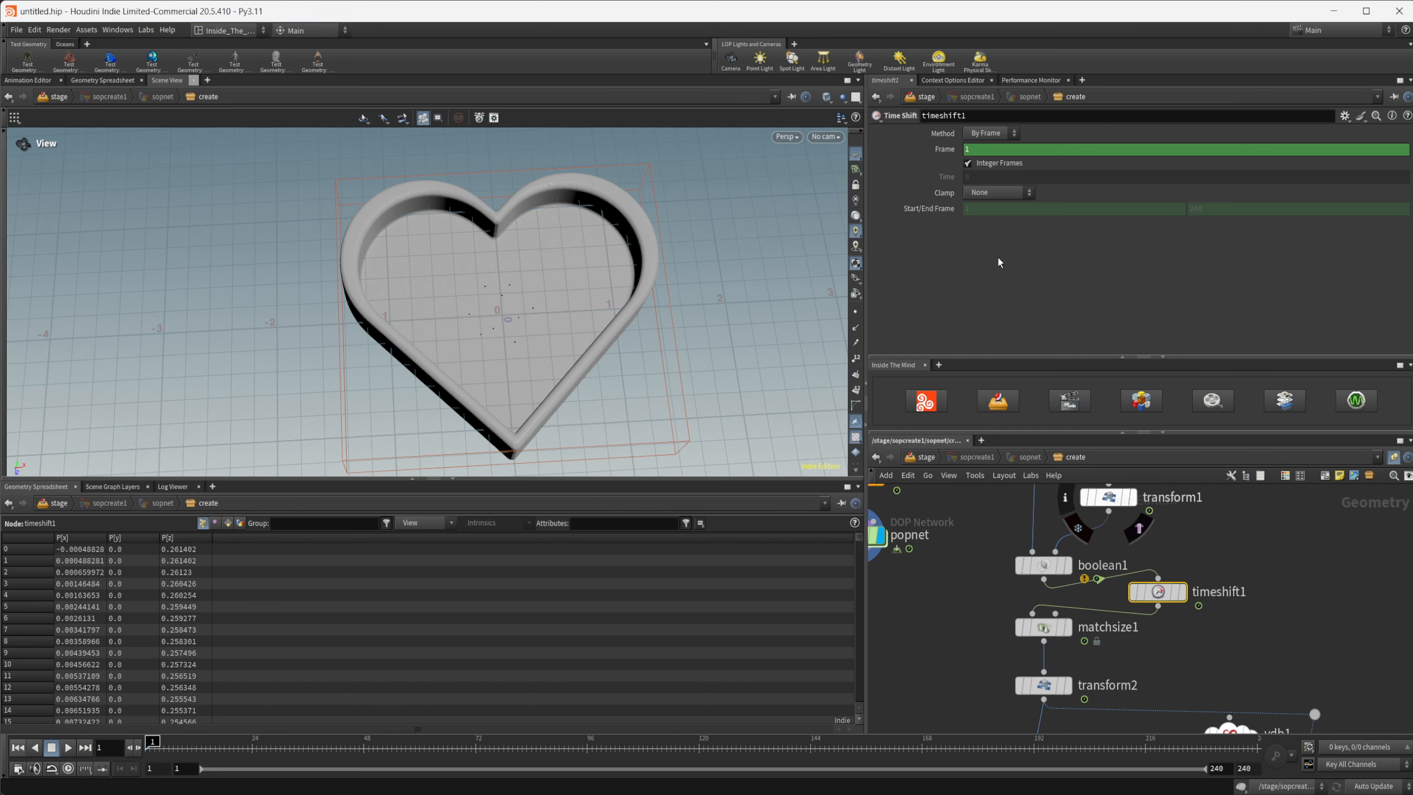
{"action": "right_click", "coordinate": [947, 156]}
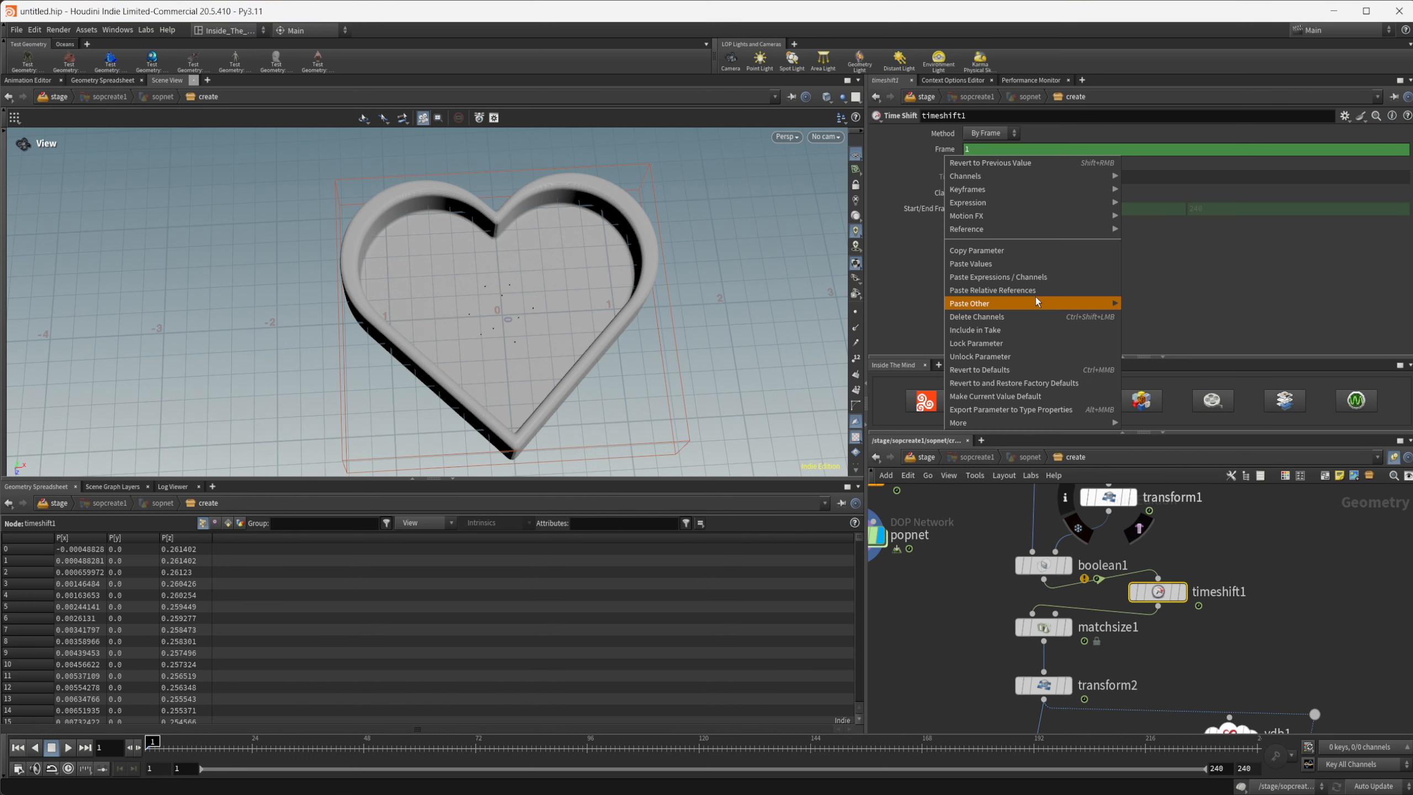
{"action": "left_click", "coordinate": [1007, 317]}
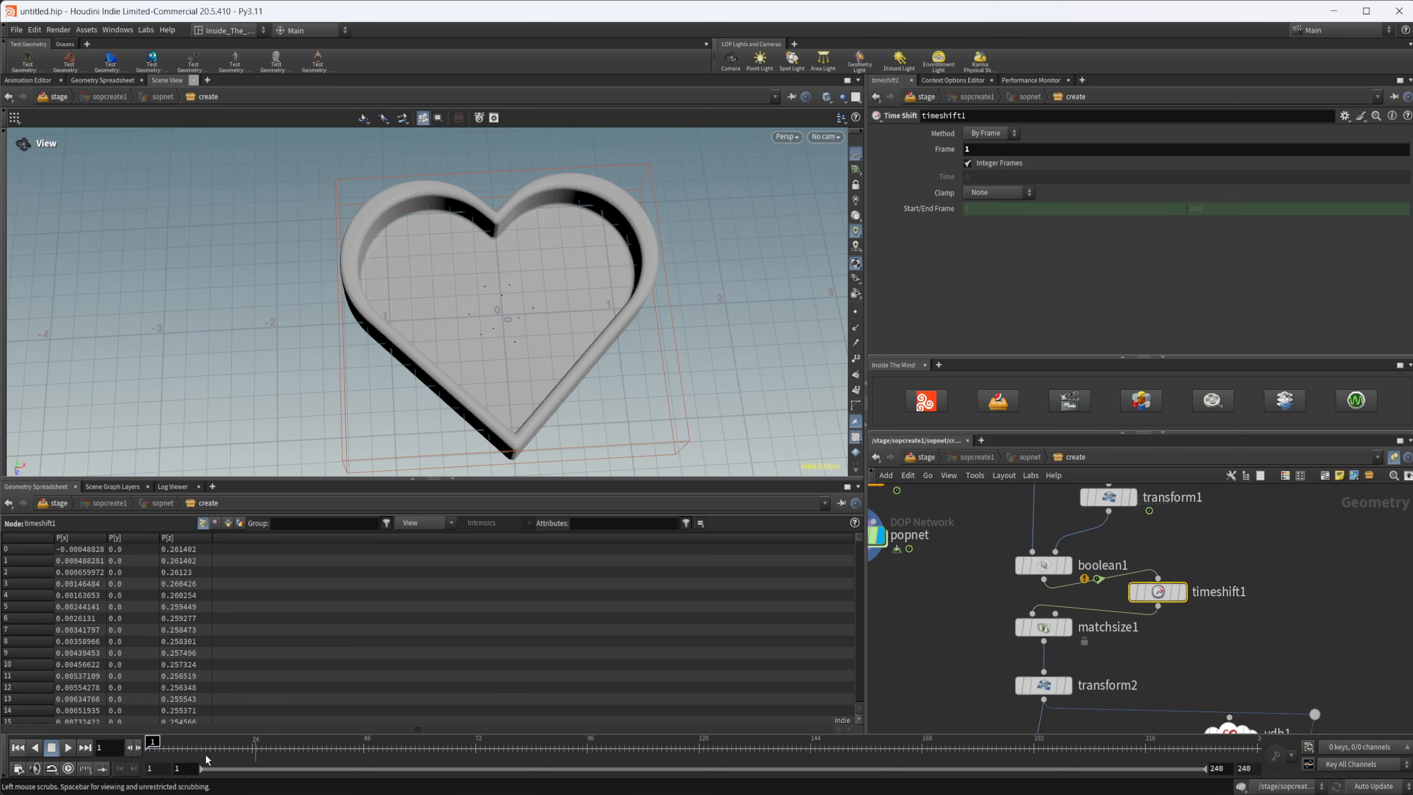
- Play the particle simulation, pause it at frame 102 and examine the particle layers inside the heart from above
{"action": "left_click", "coordinate": [67, 747]}
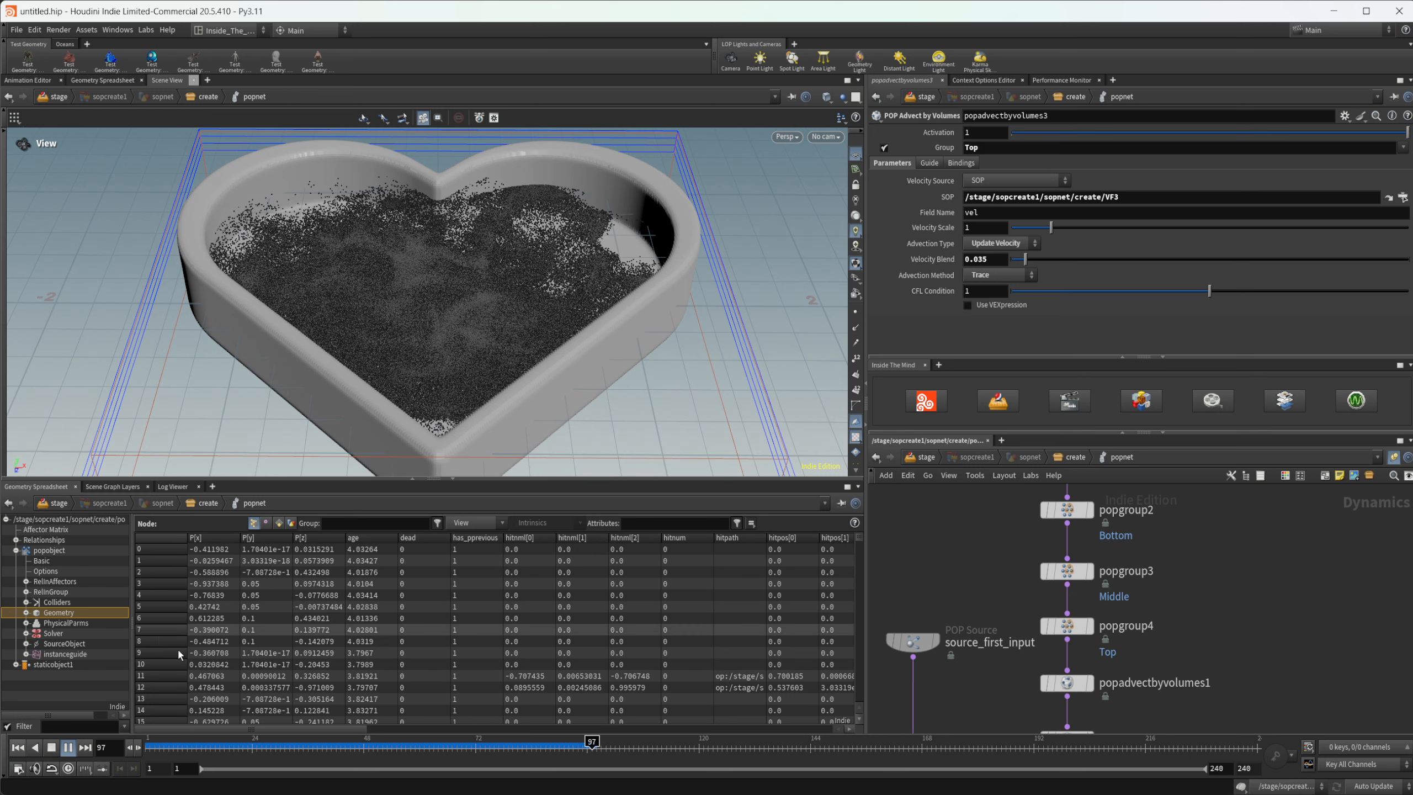
{"action": "left_click", "coordinate": [68, 747]}
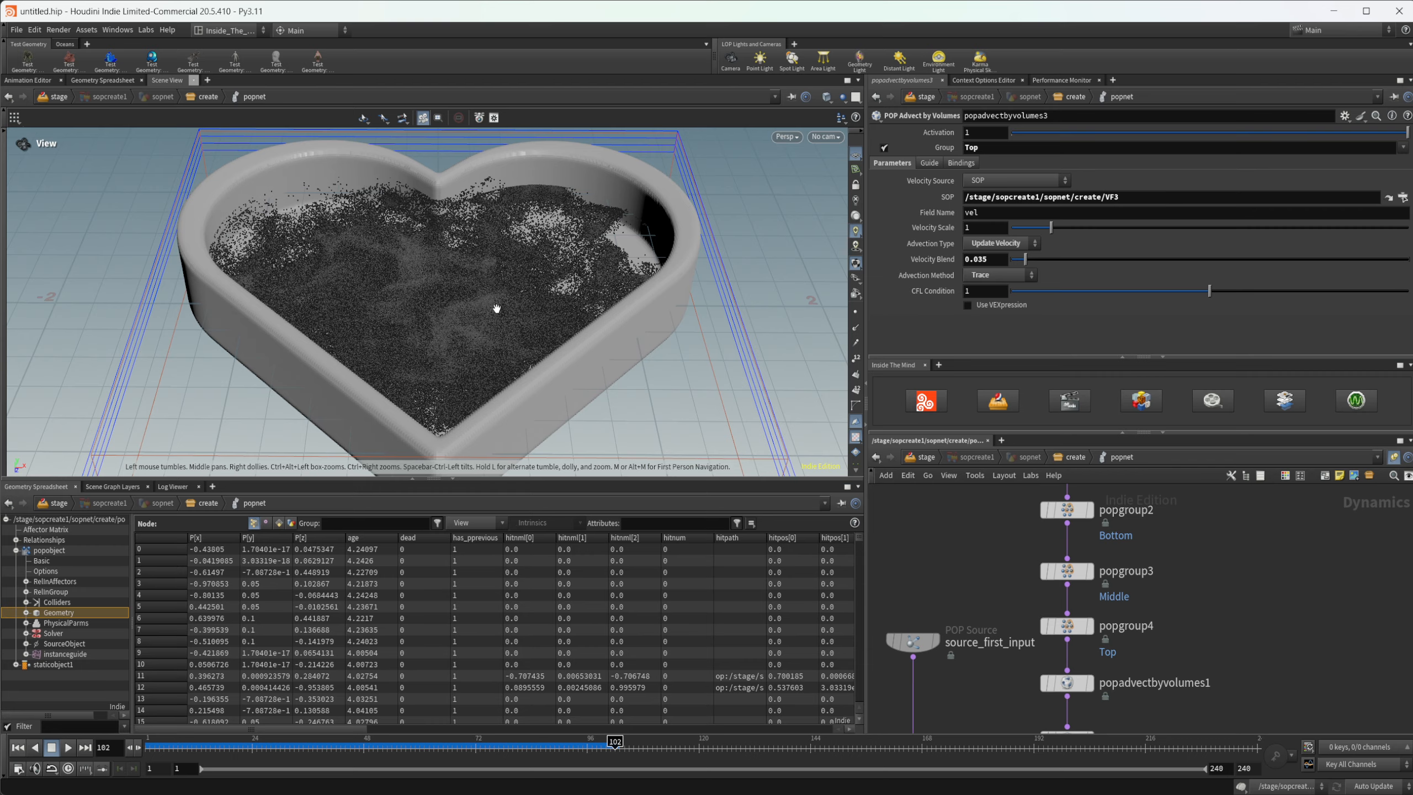
{"action": "left_click_drag", "start_coordinate": [497, 308], "coordinate": [503, 423]}
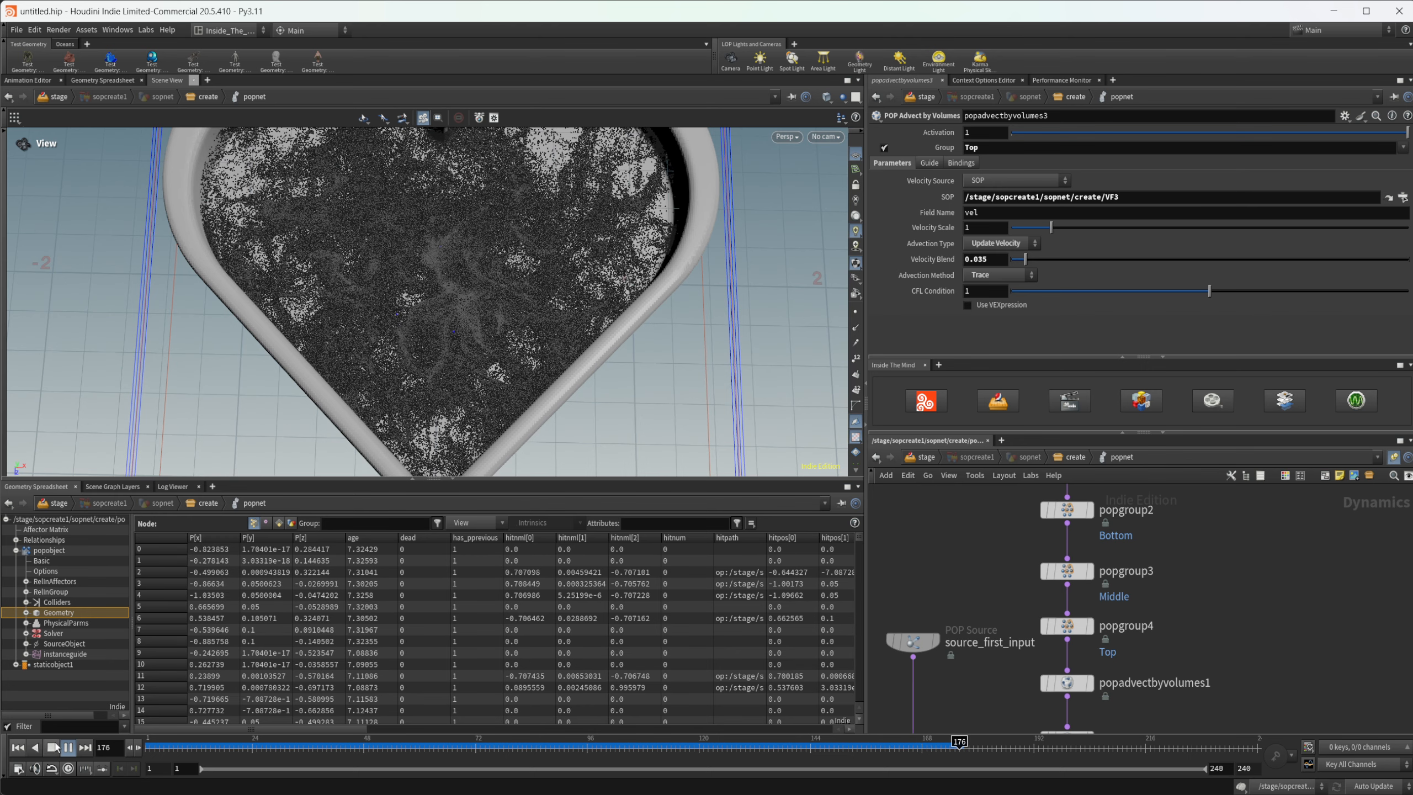
- Return to frame 1 and replay the simulation with the whole heart in view
{"action": "left_click", "coordinate": [19, 749]}
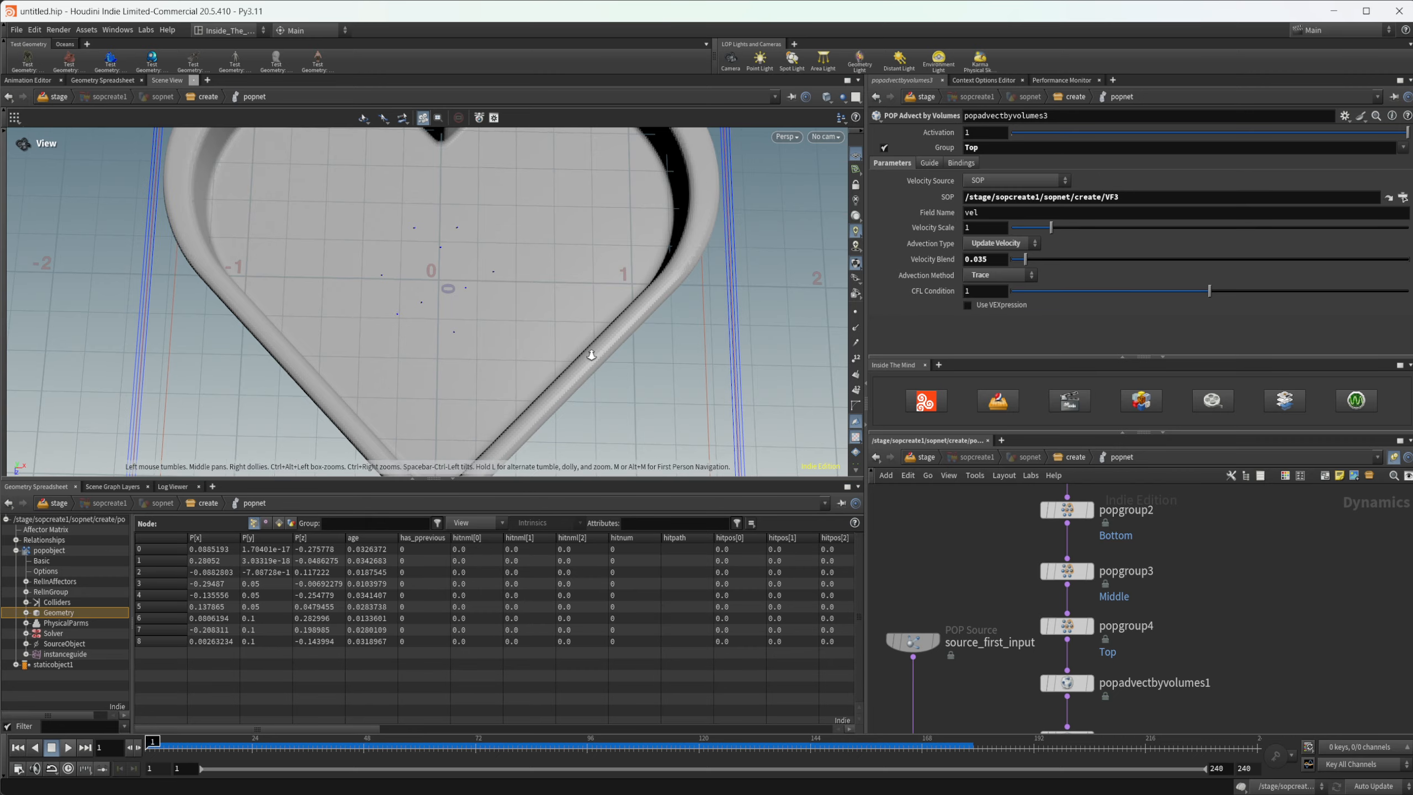
{"action": "scroll", "coordinate": [590, 352], "scroll_direction": "down", "scroll_amount": 5}
{"action": "left_click_drag", "start_coordinate": [492, 344], "coordinate": [484, 384]}
{"action": "left_click", "coordinate": [66, 748]}
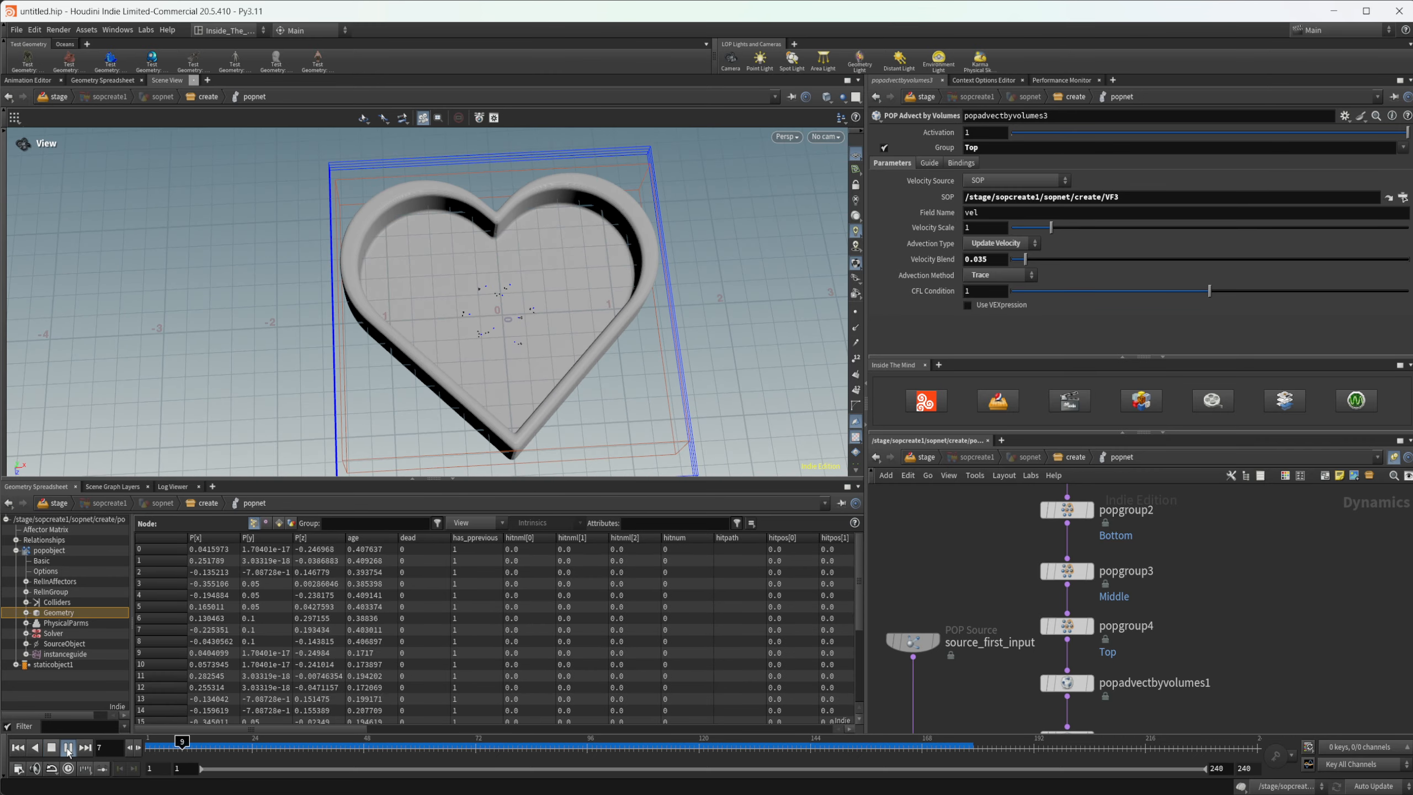